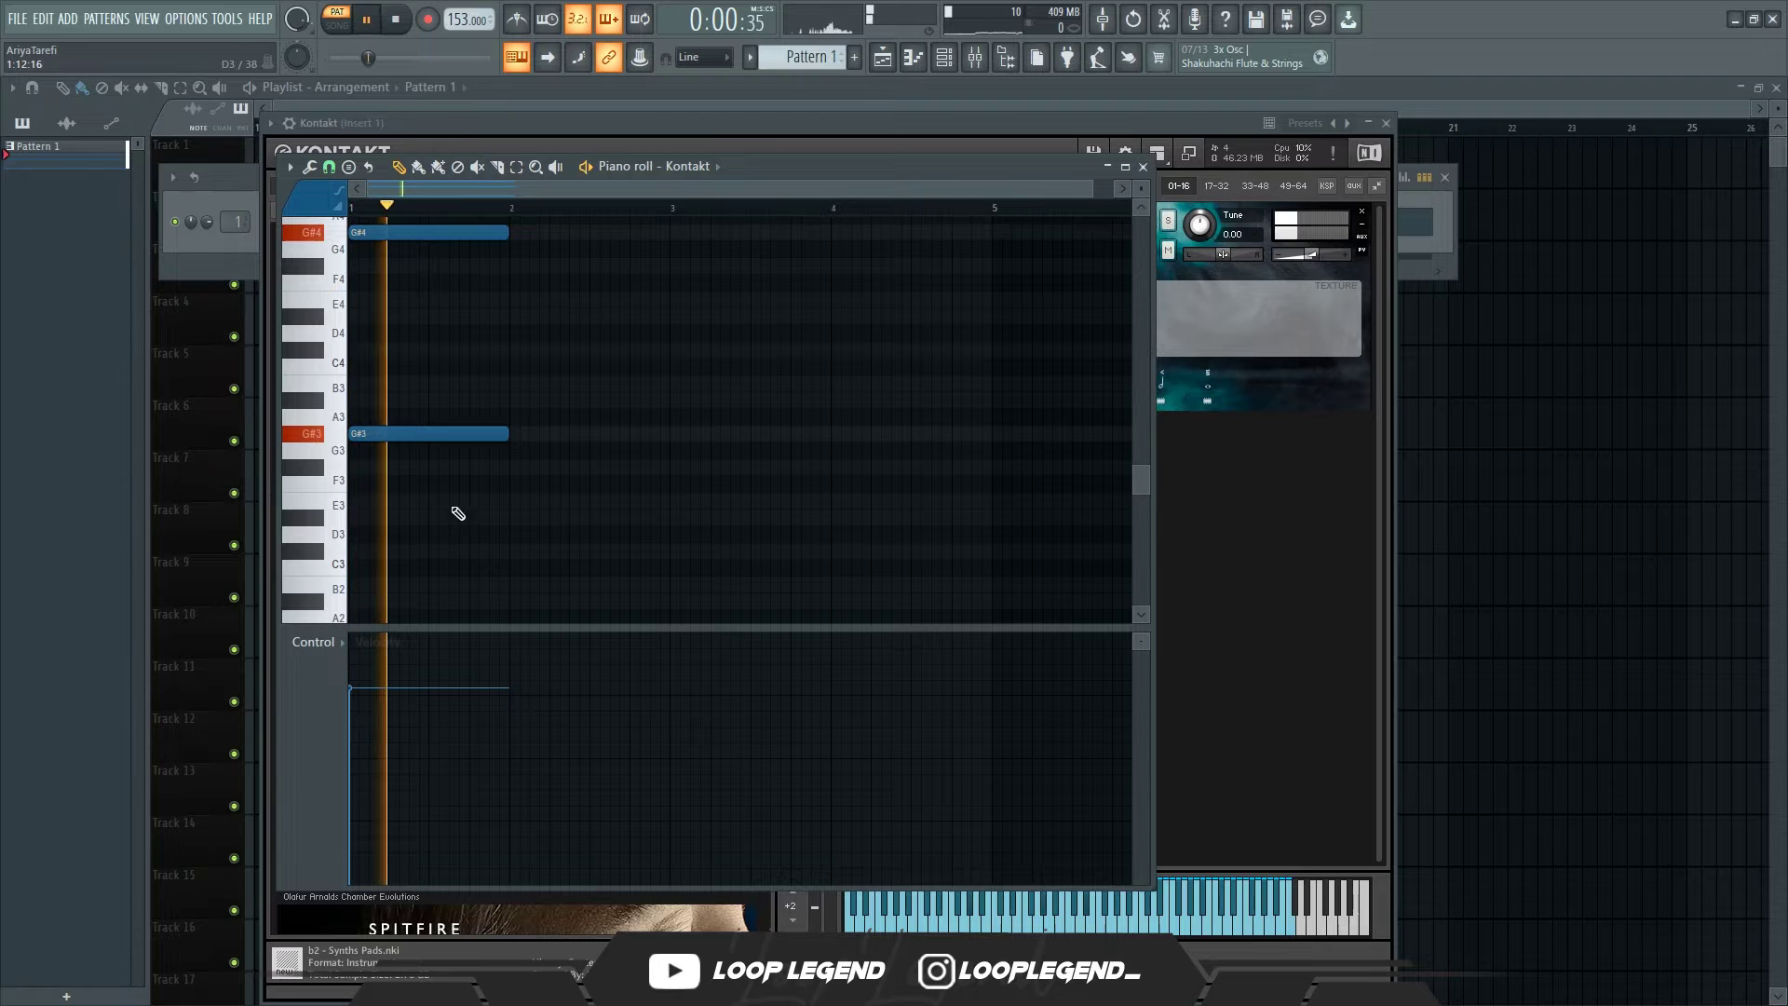
Step: Add a one-bar E6 note above the G# and D# notes in bar 1 of the Kontakt pattern
key("space")
scroll(454, 482, "up", 5)
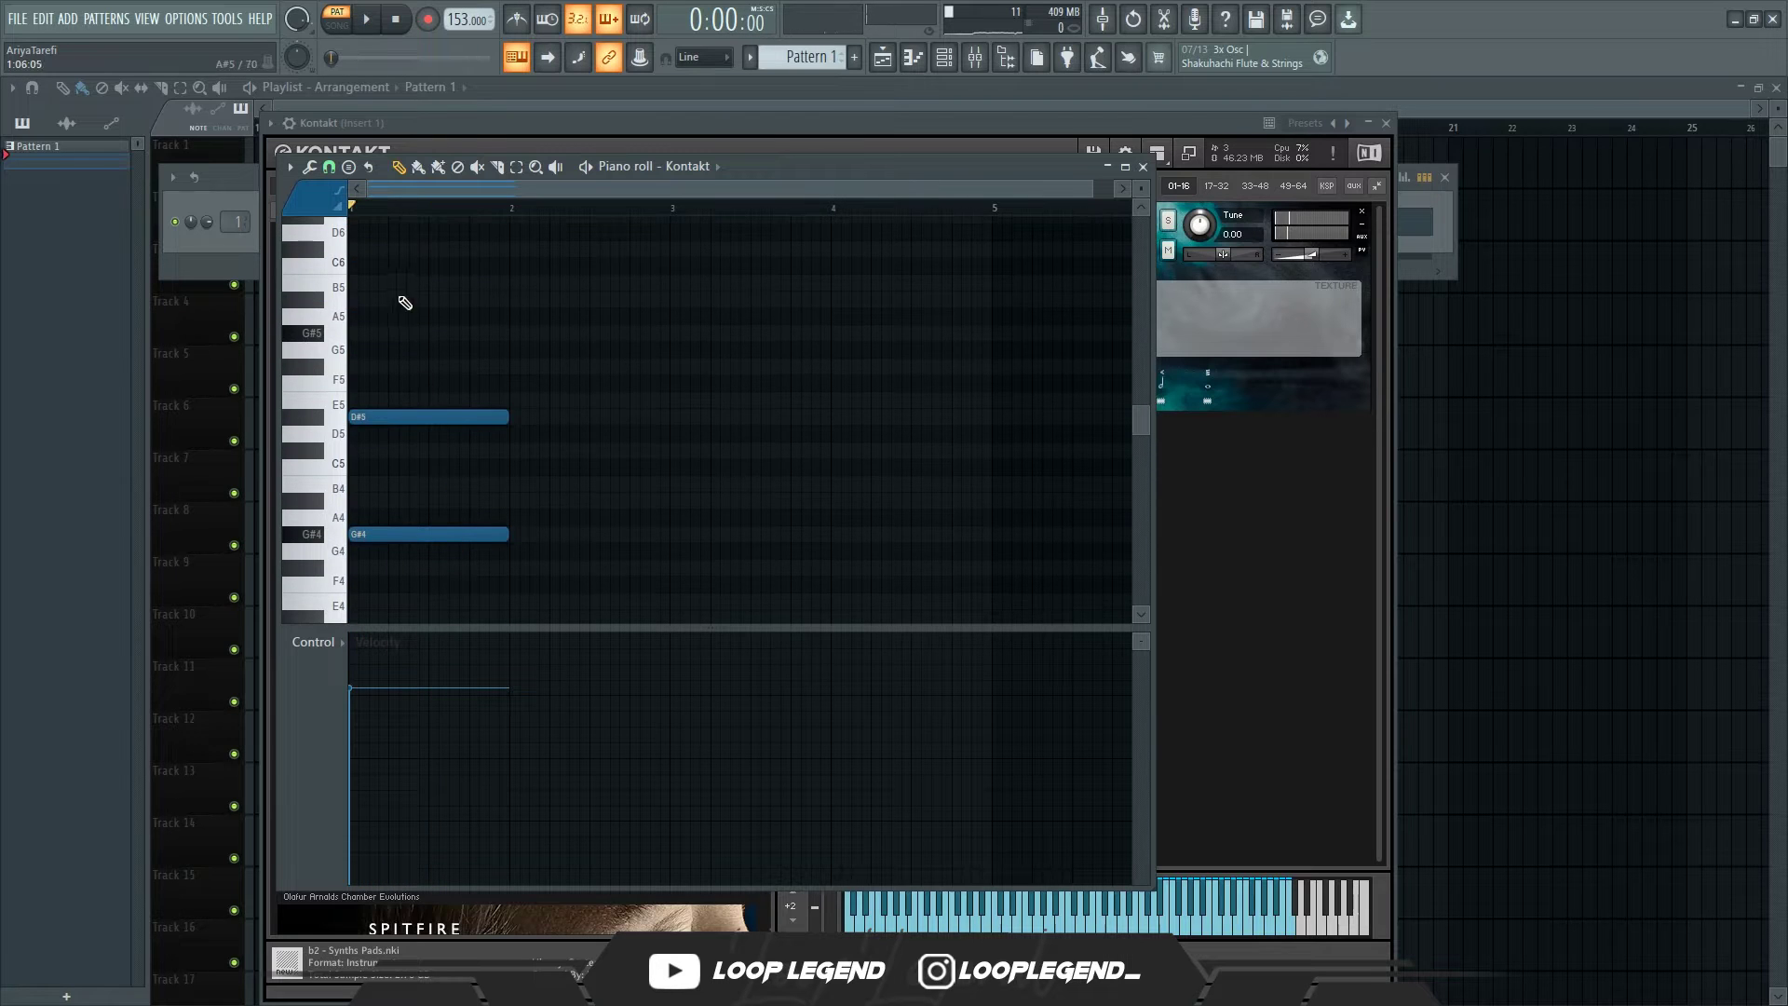
left_click_drag(395, 335, 317, 368)
key("space")
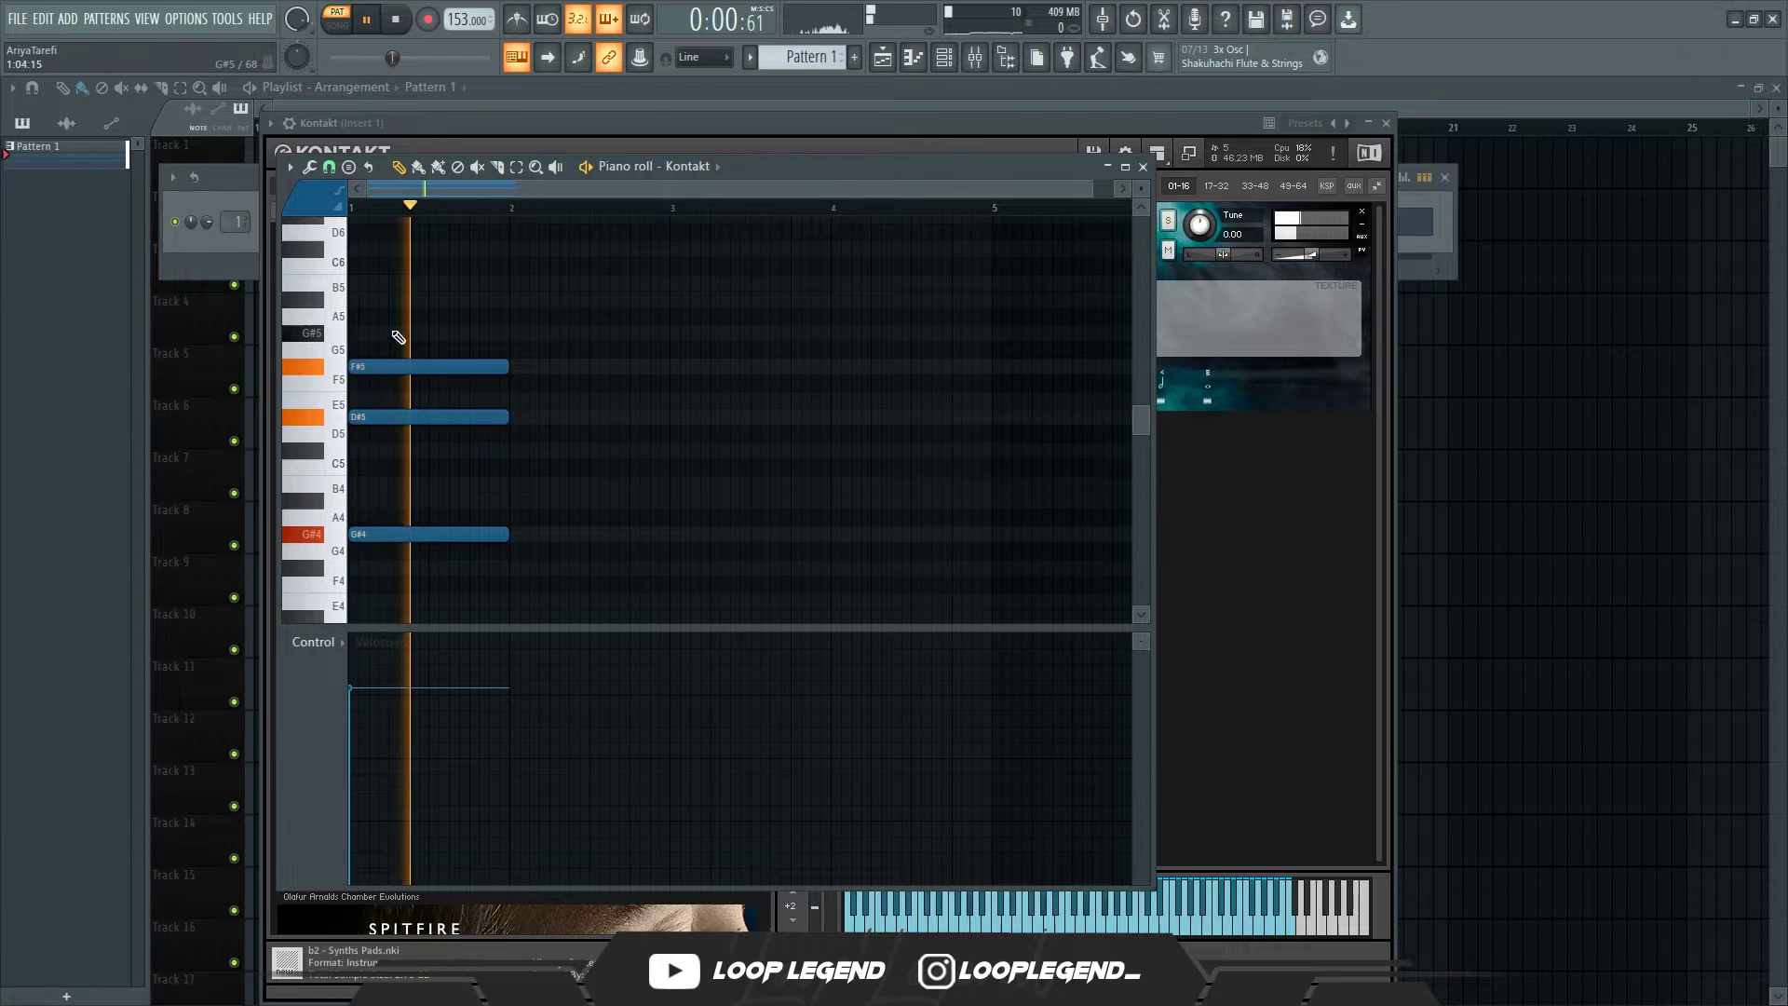
key("space")
left_click_drag(422, 369, 403, 407)
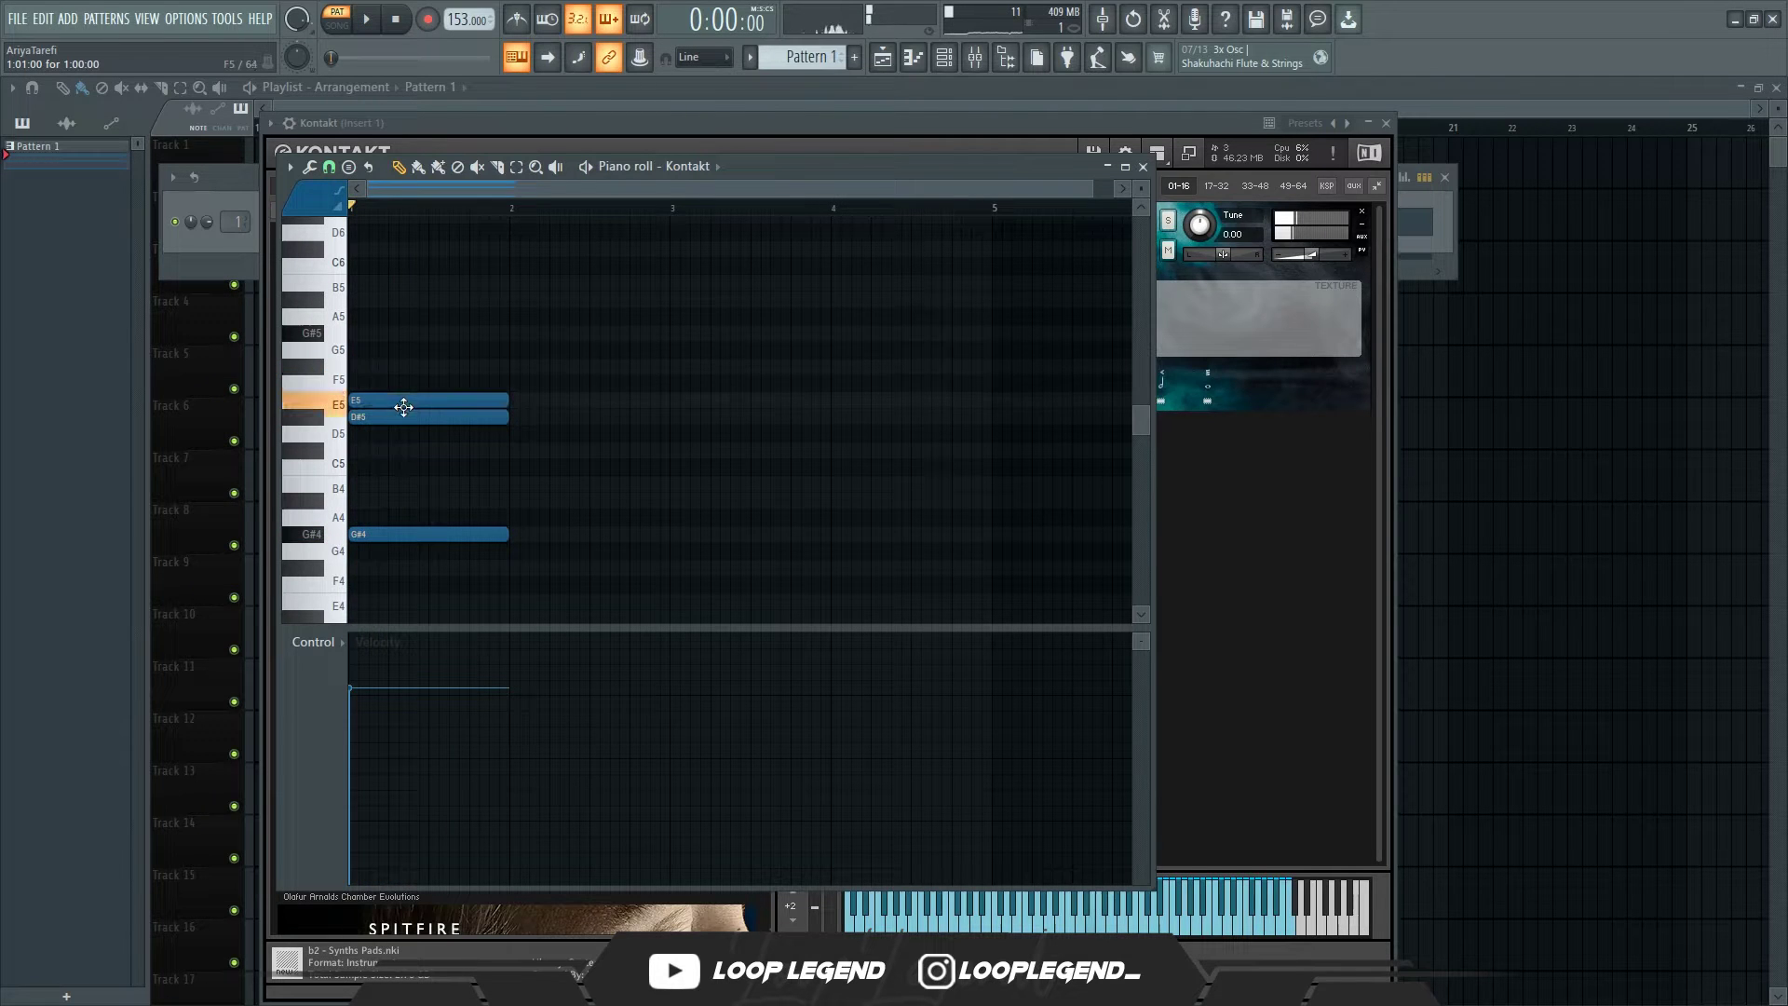
left_click(402, 400)
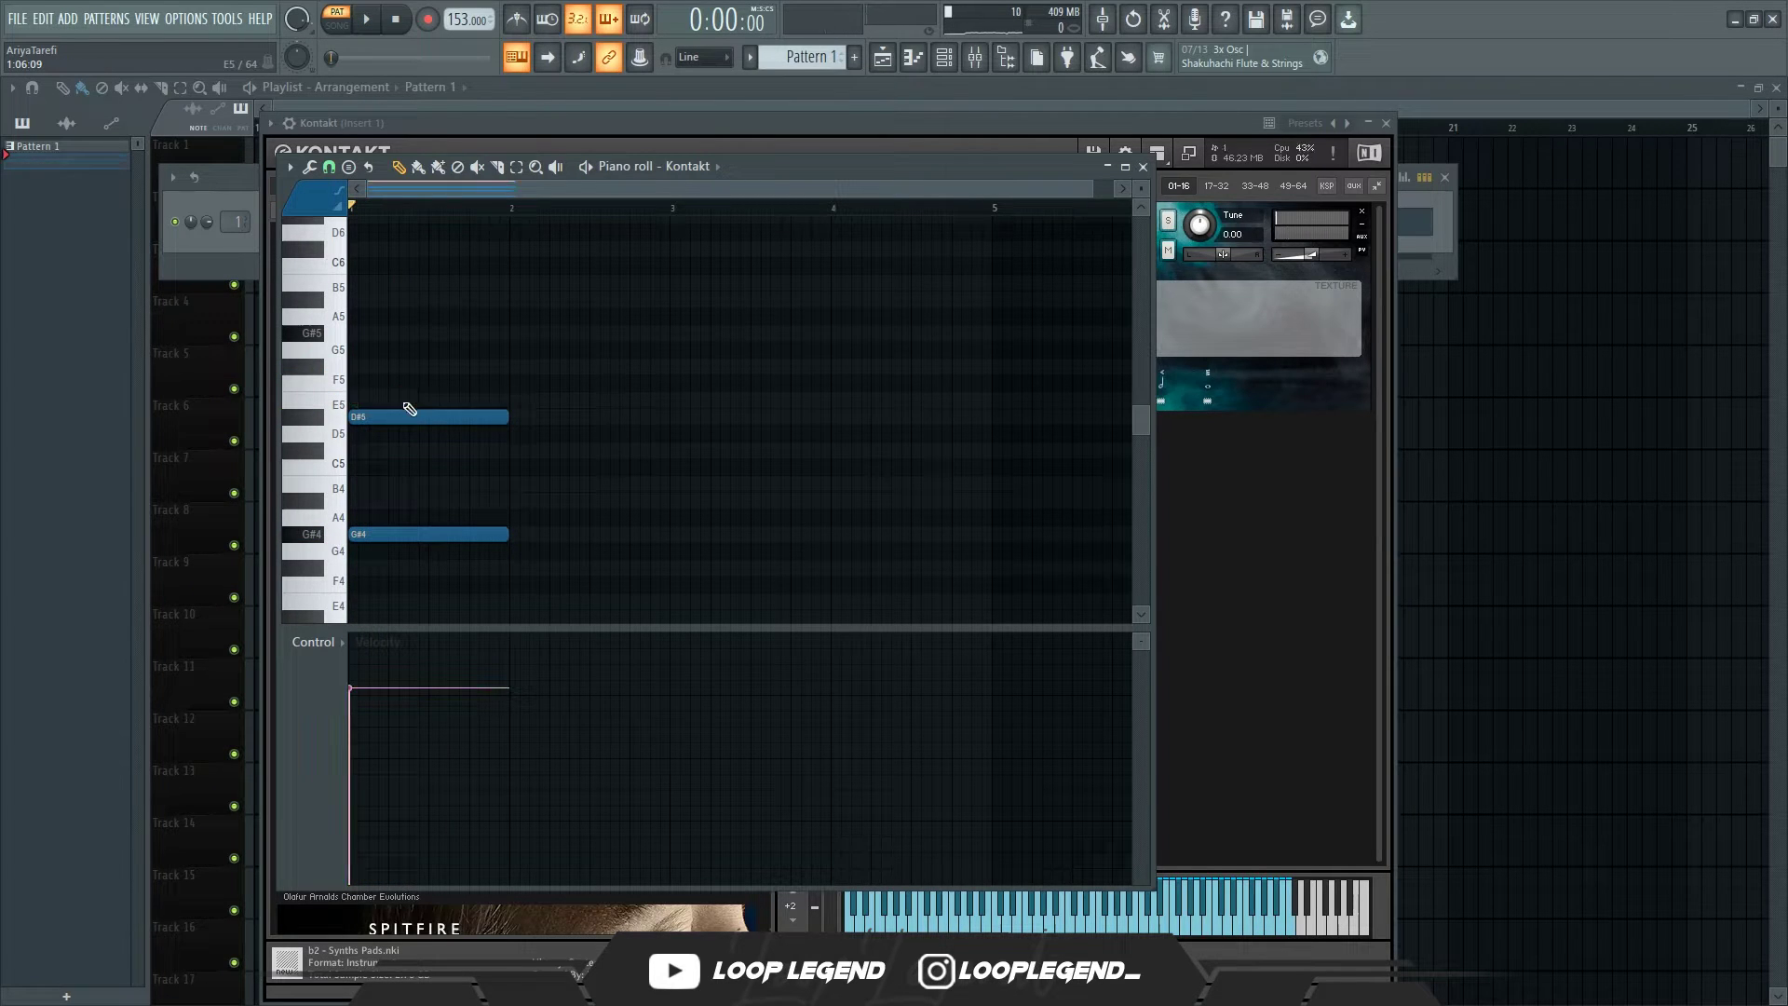
Step: Duplicate the one-bar chord until it fills four bars, checking it in playback
key("space")
key("ctrl+b")
scroll(491, 419, "up", 4)
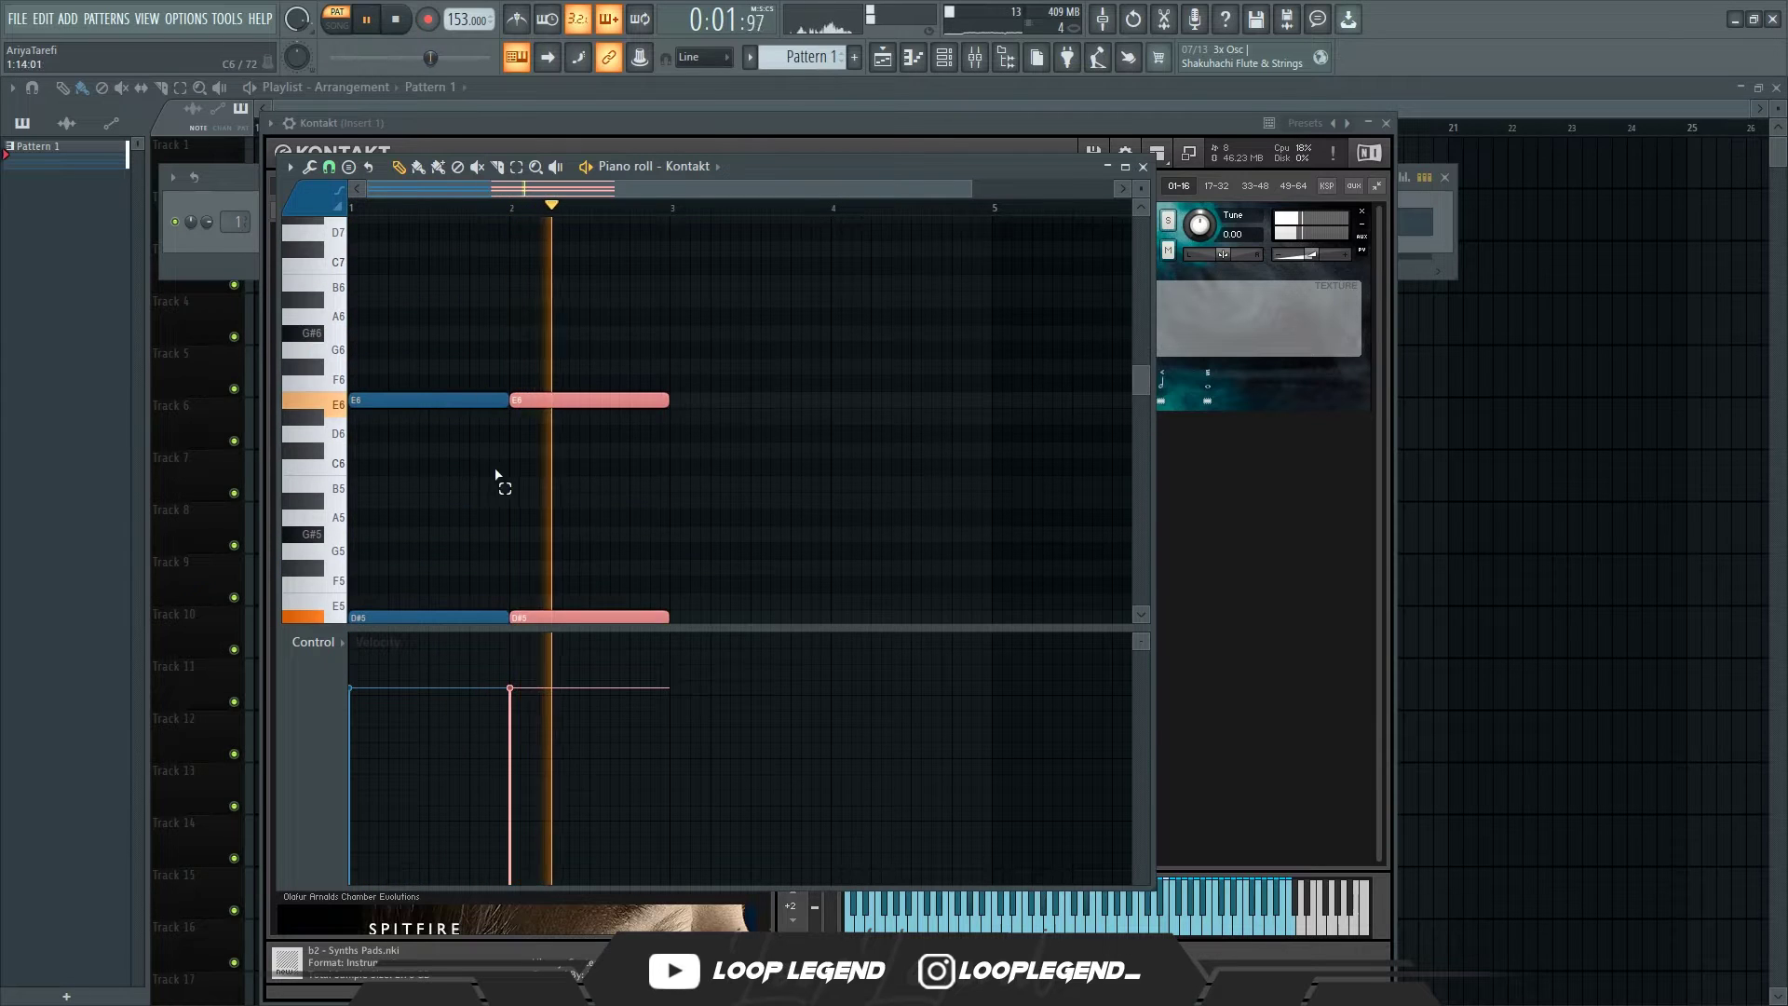
left_click(486, 469, "ctrl")
key("ctrl+b")
left_click(522, 453, "ctrl")
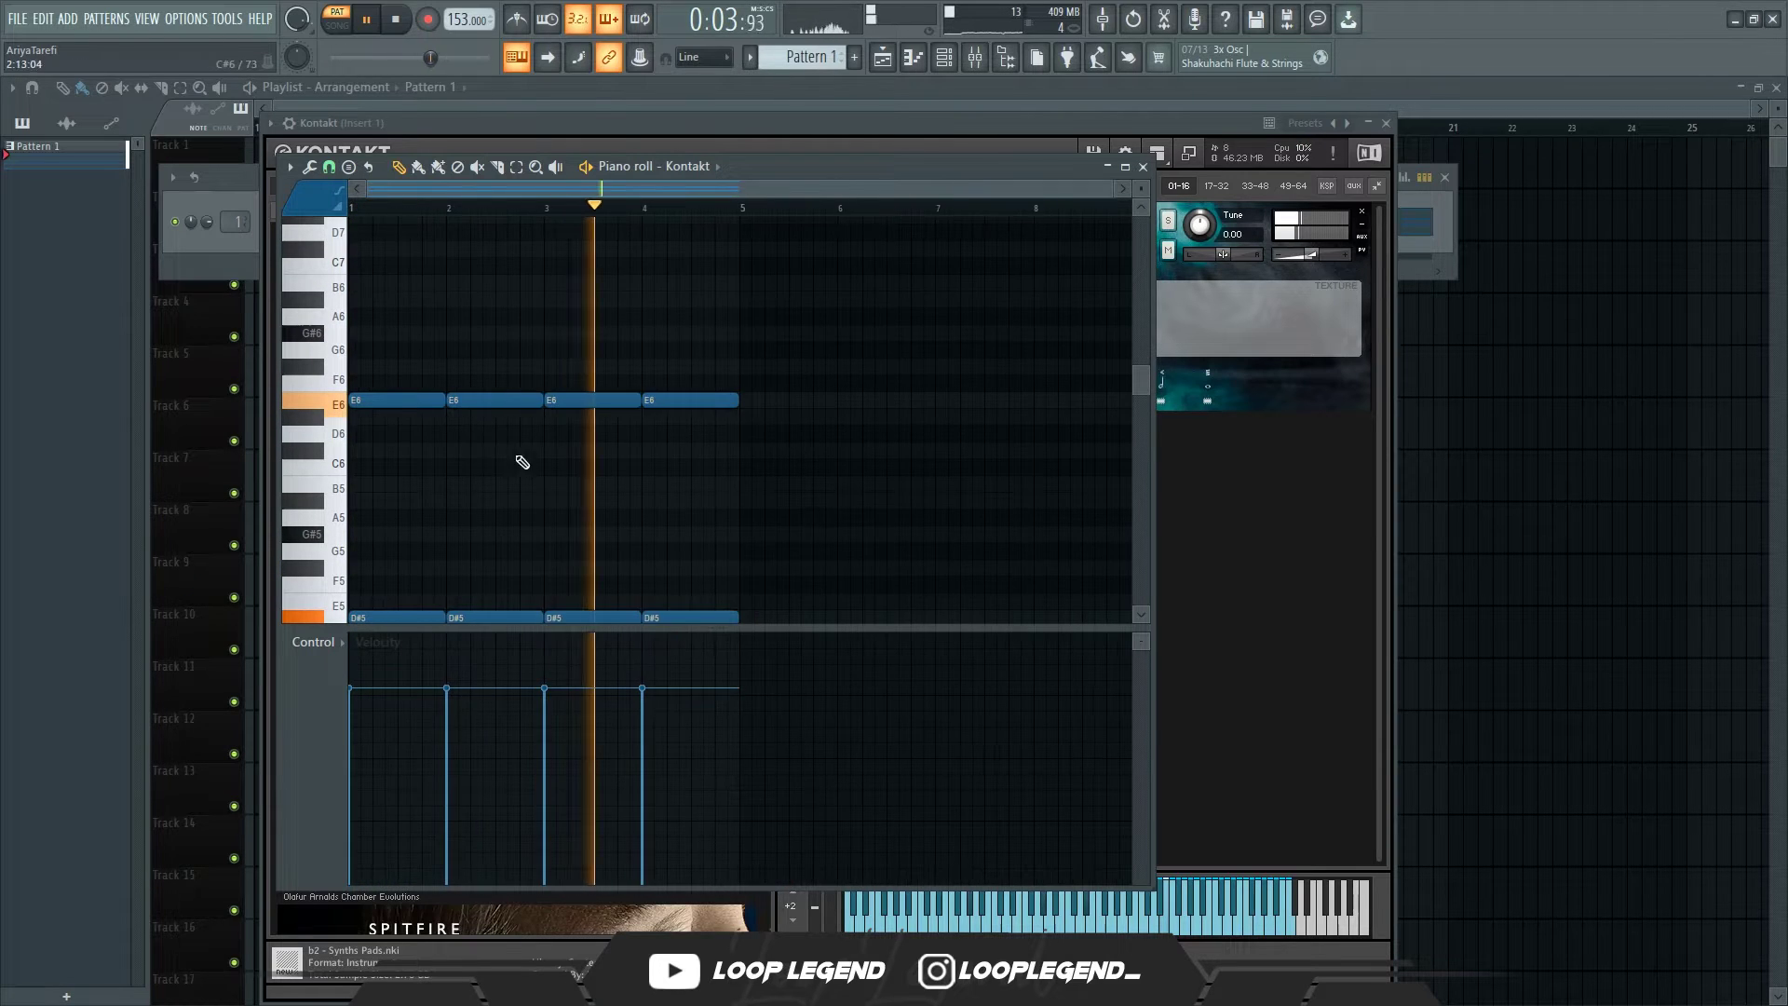
scroll(528, 459, "down", 3)
key("space")
Step: Switch the b2 - Synths Pads instrument to its Lush Pad sound and return to the piano roll
key("F7")
left_click(1075, 396)
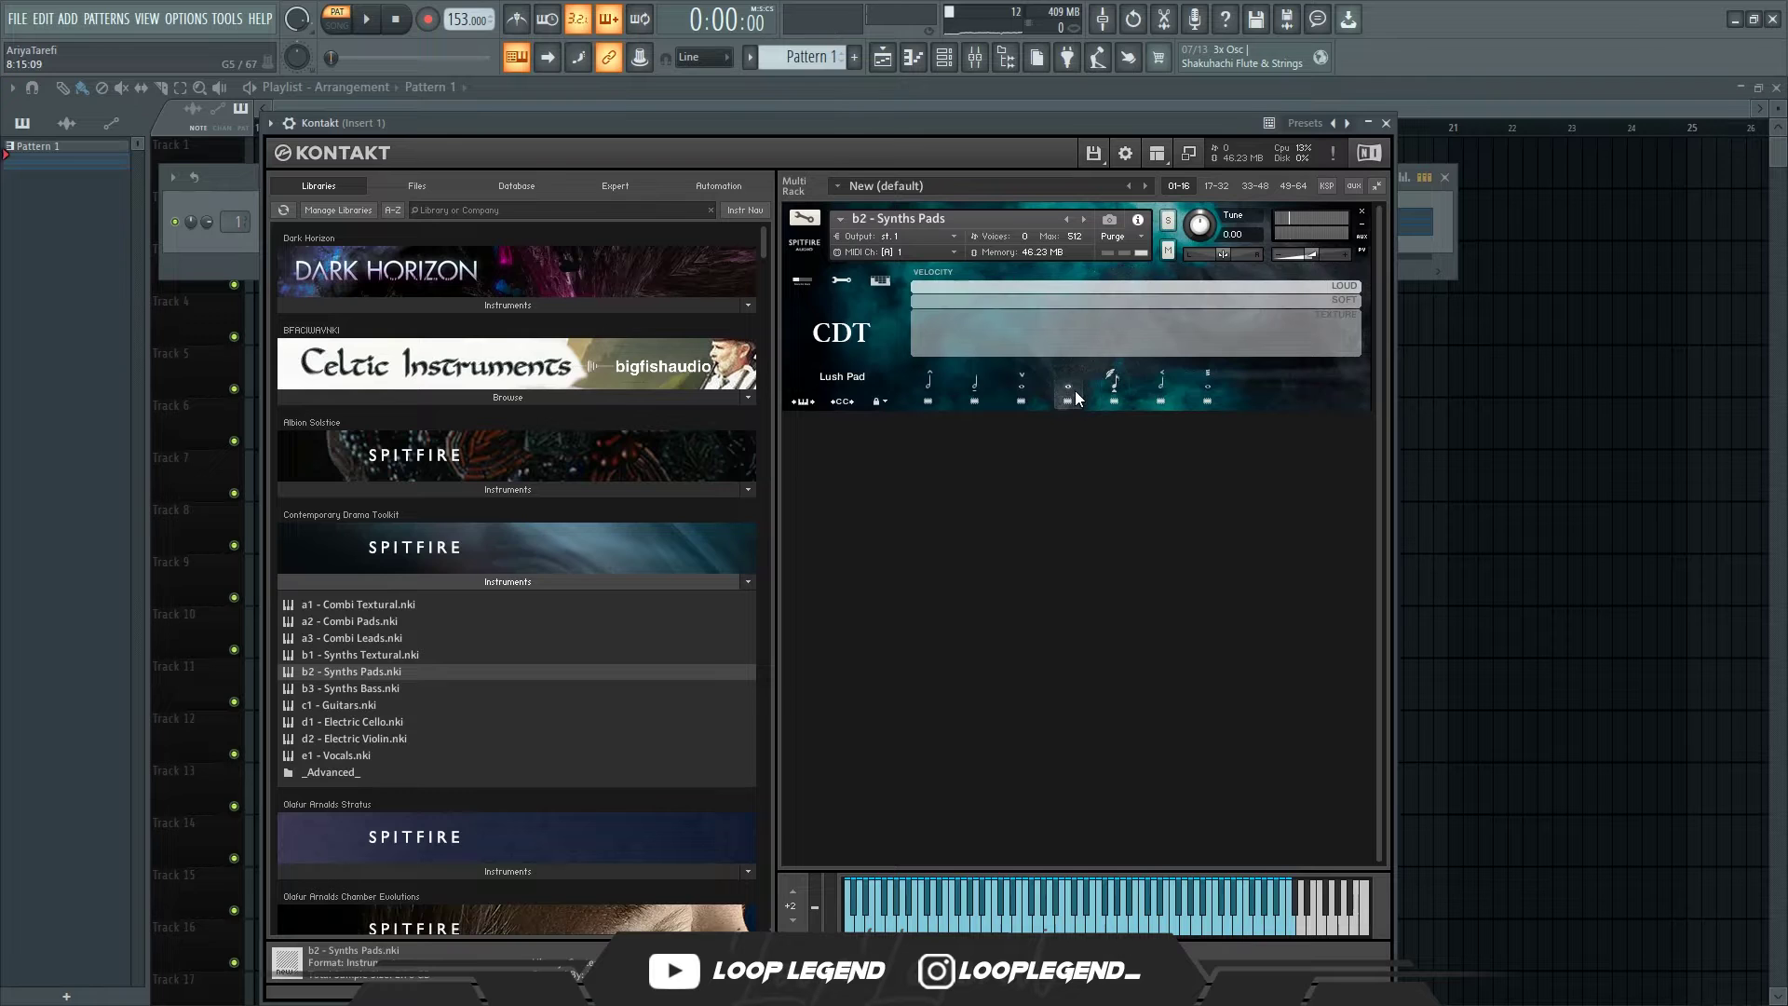
left_click(930, 61)
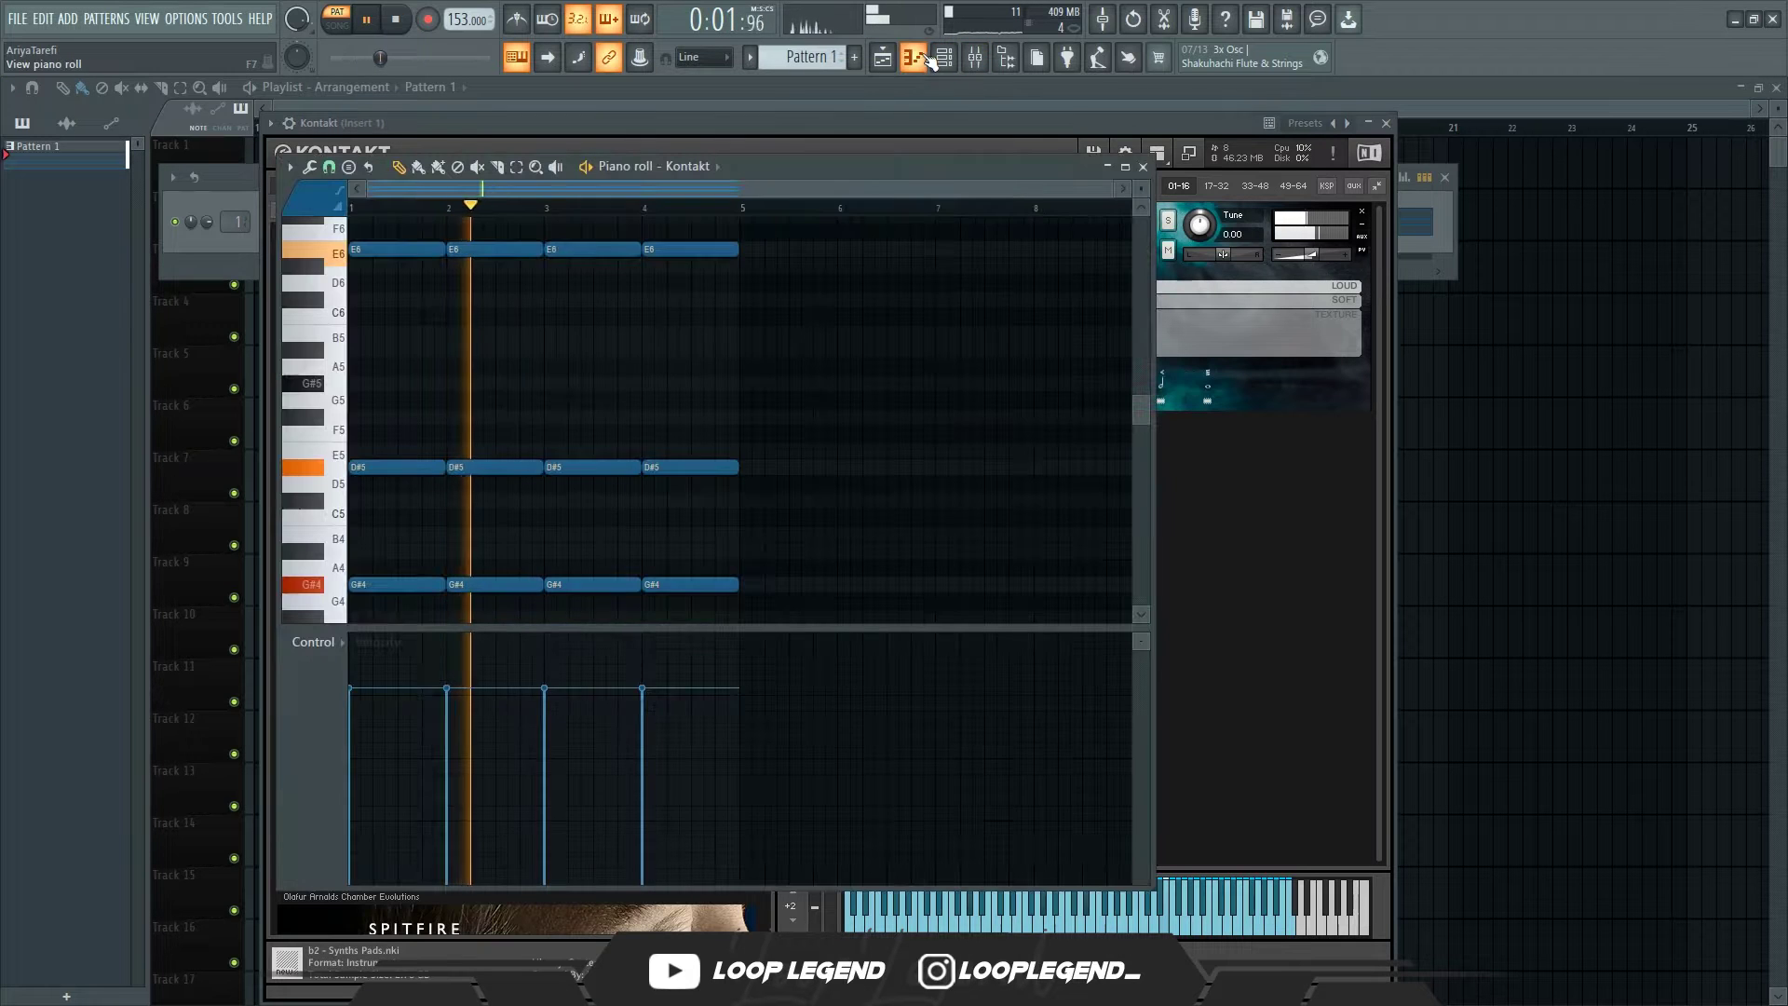
Step: Replace the four E6 notes with one-bar G#5 notes across the four bars and play the chord
scroll(546, 298, "up", 3)
key("space")
scroll(553, 322, "up", 3)
left_click_drag(299, 351, 293, 482)
key("space")
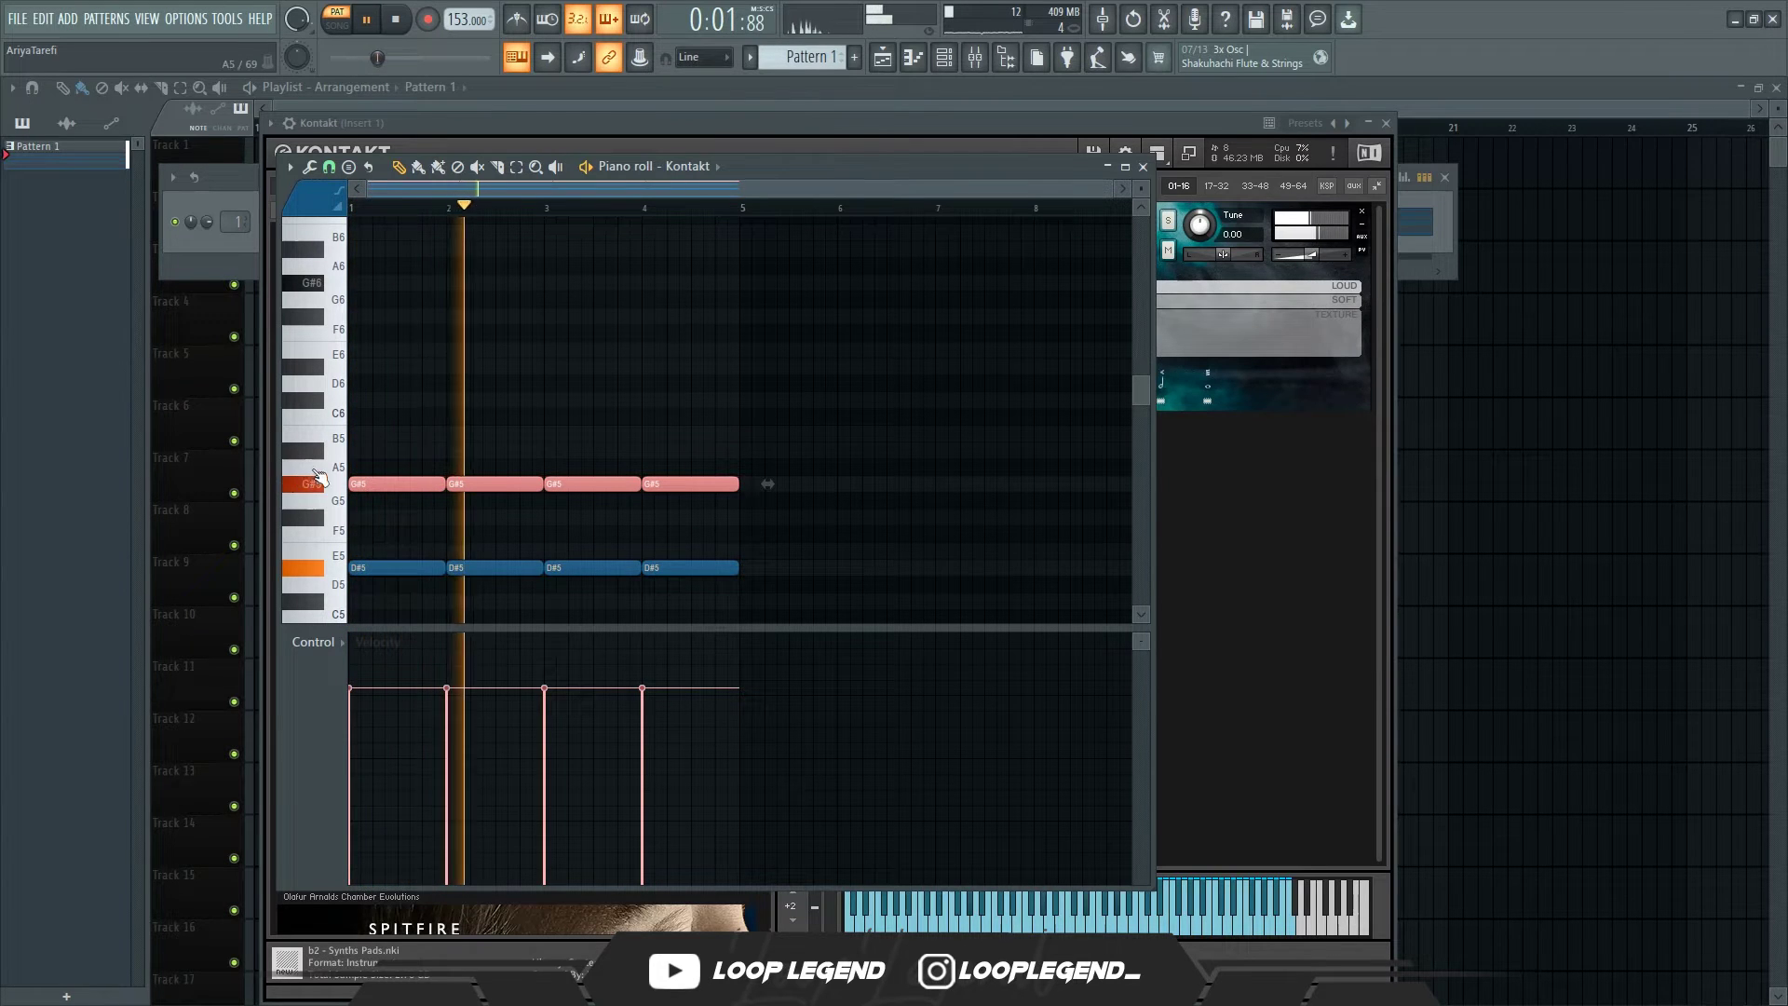
Step: Draw a short E6 note followed by a longer D#6 note at the start of bar 1
key("space")
left_click(360, 350)
left_click_drag(320, 374, 775, 368)
scroll(359, 375, "up", 5)
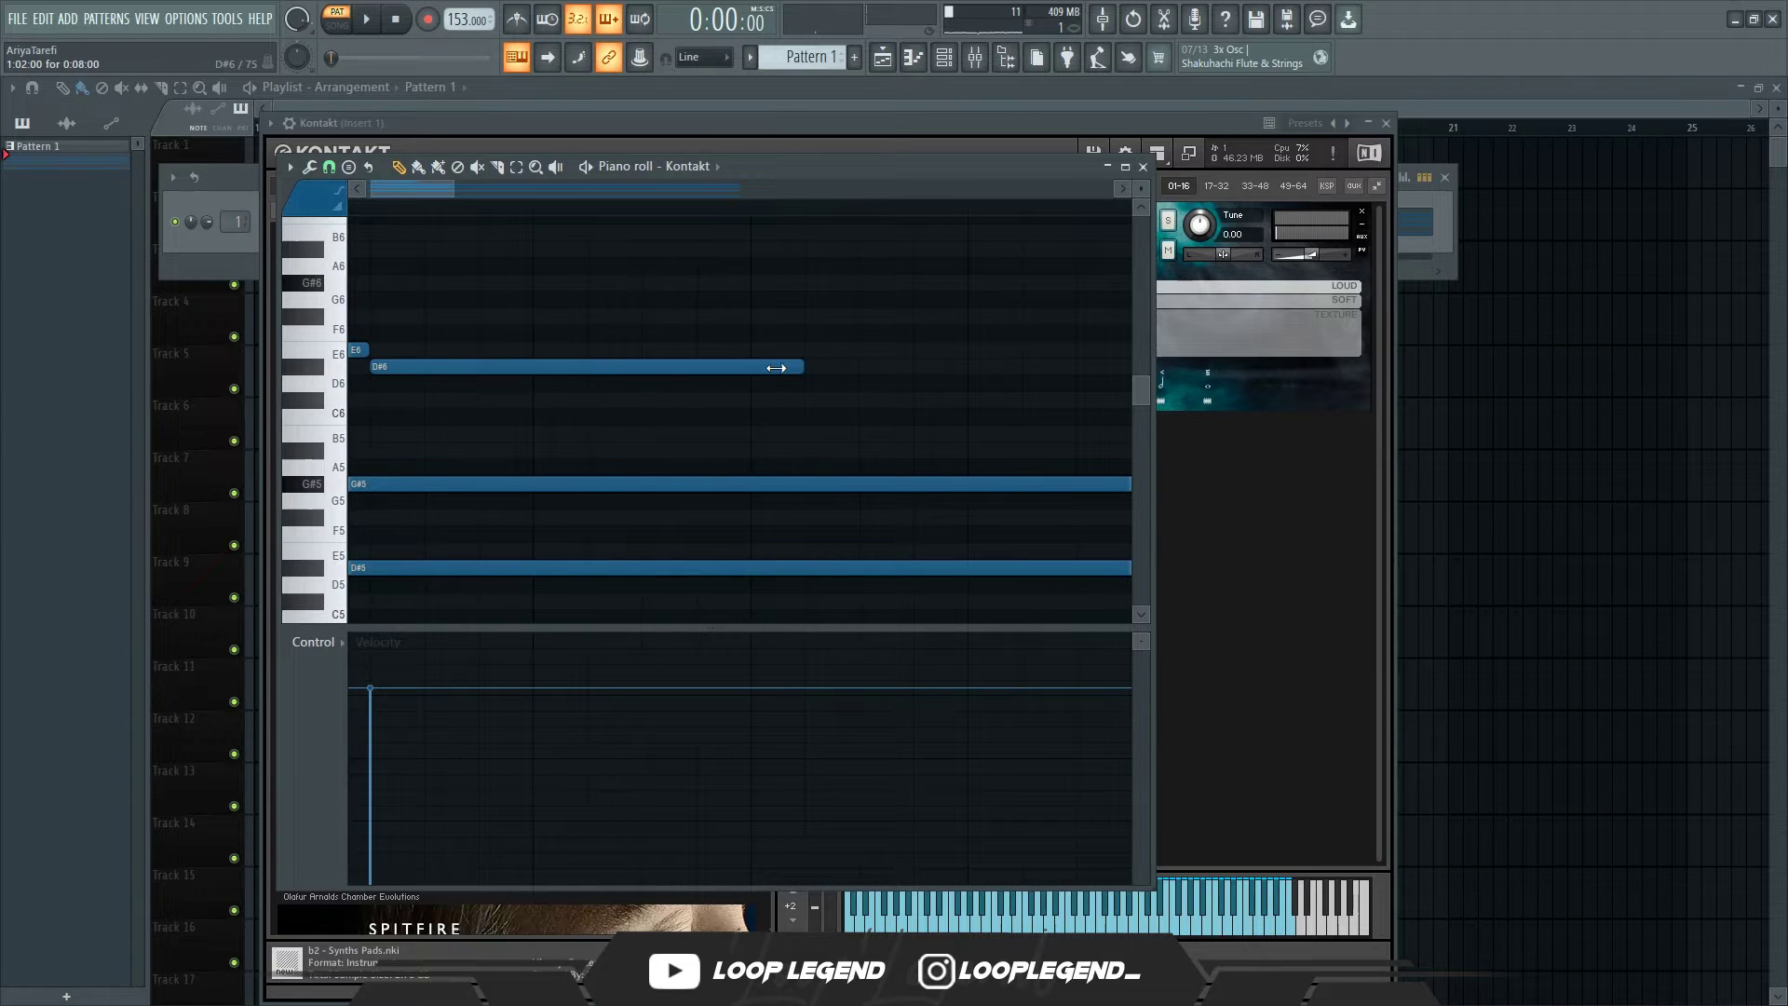
Step: Duplicate the E6–D#6 phrase until it repeats through all four bars
left_click_drag(728, 471, 326, 212)
key("ctrl+b")
scroll(626, 534, "down", 4)
key("ctrl+b")
key("space")
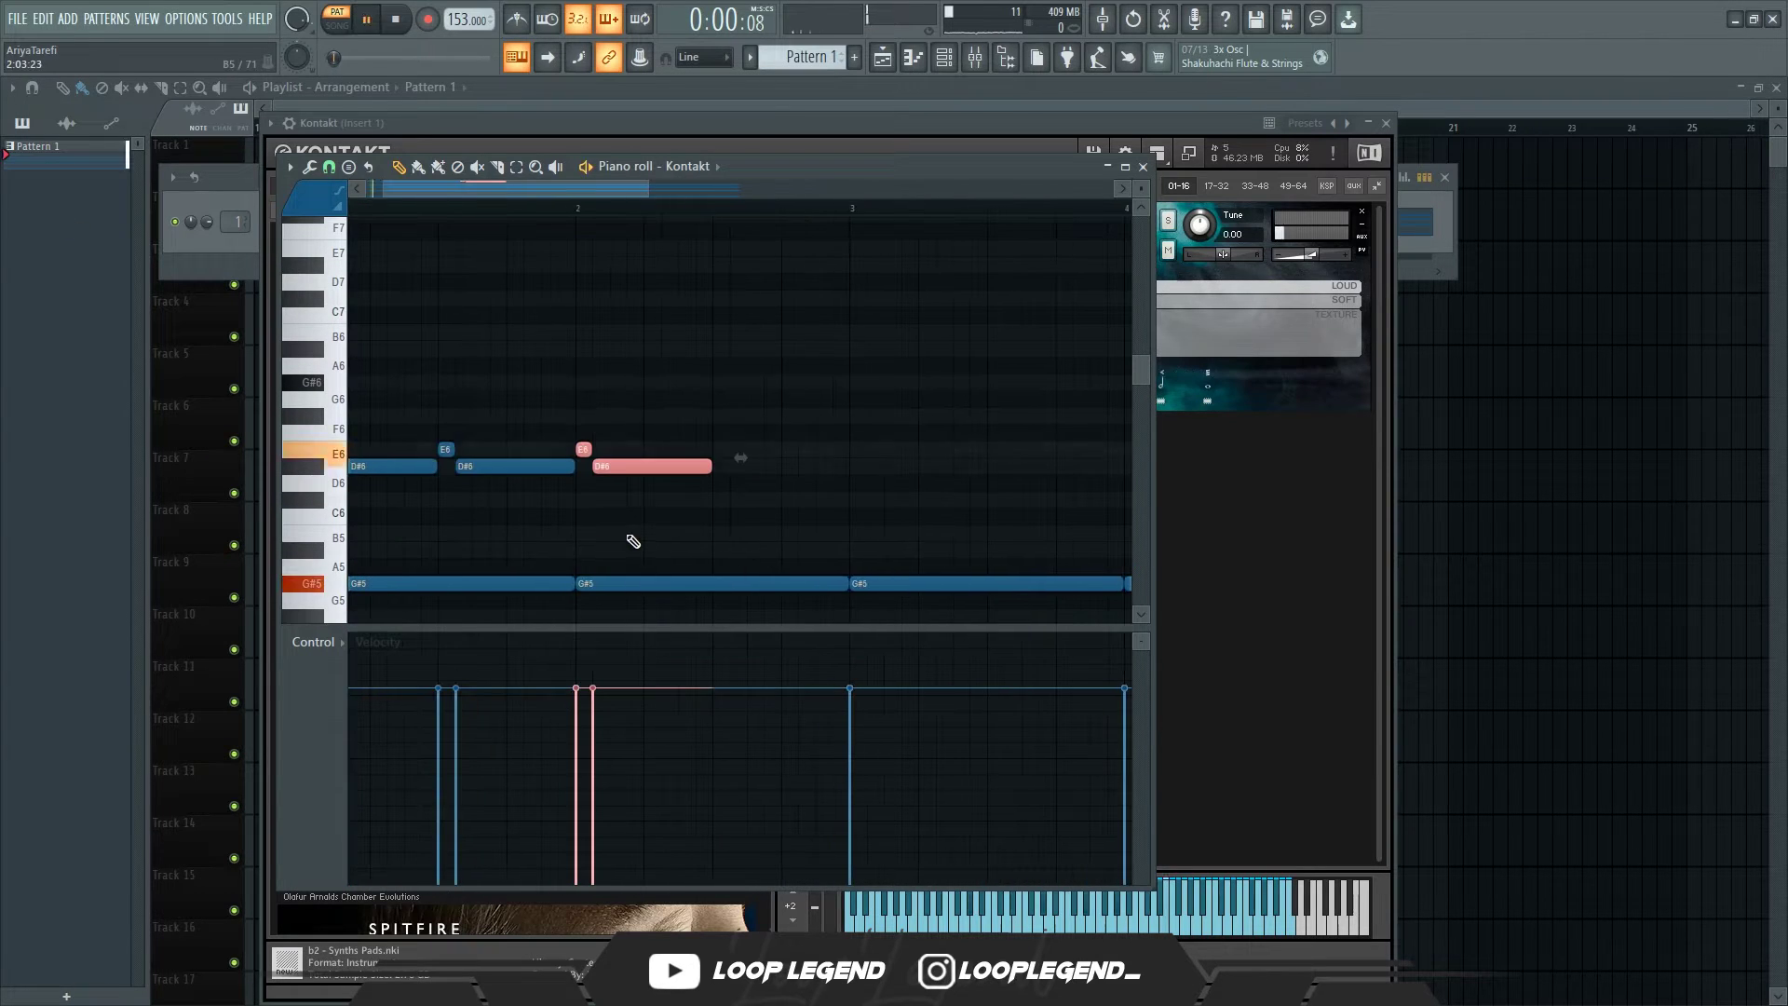
scroll(626, 534, "down", 2)
key("ctrl+b")
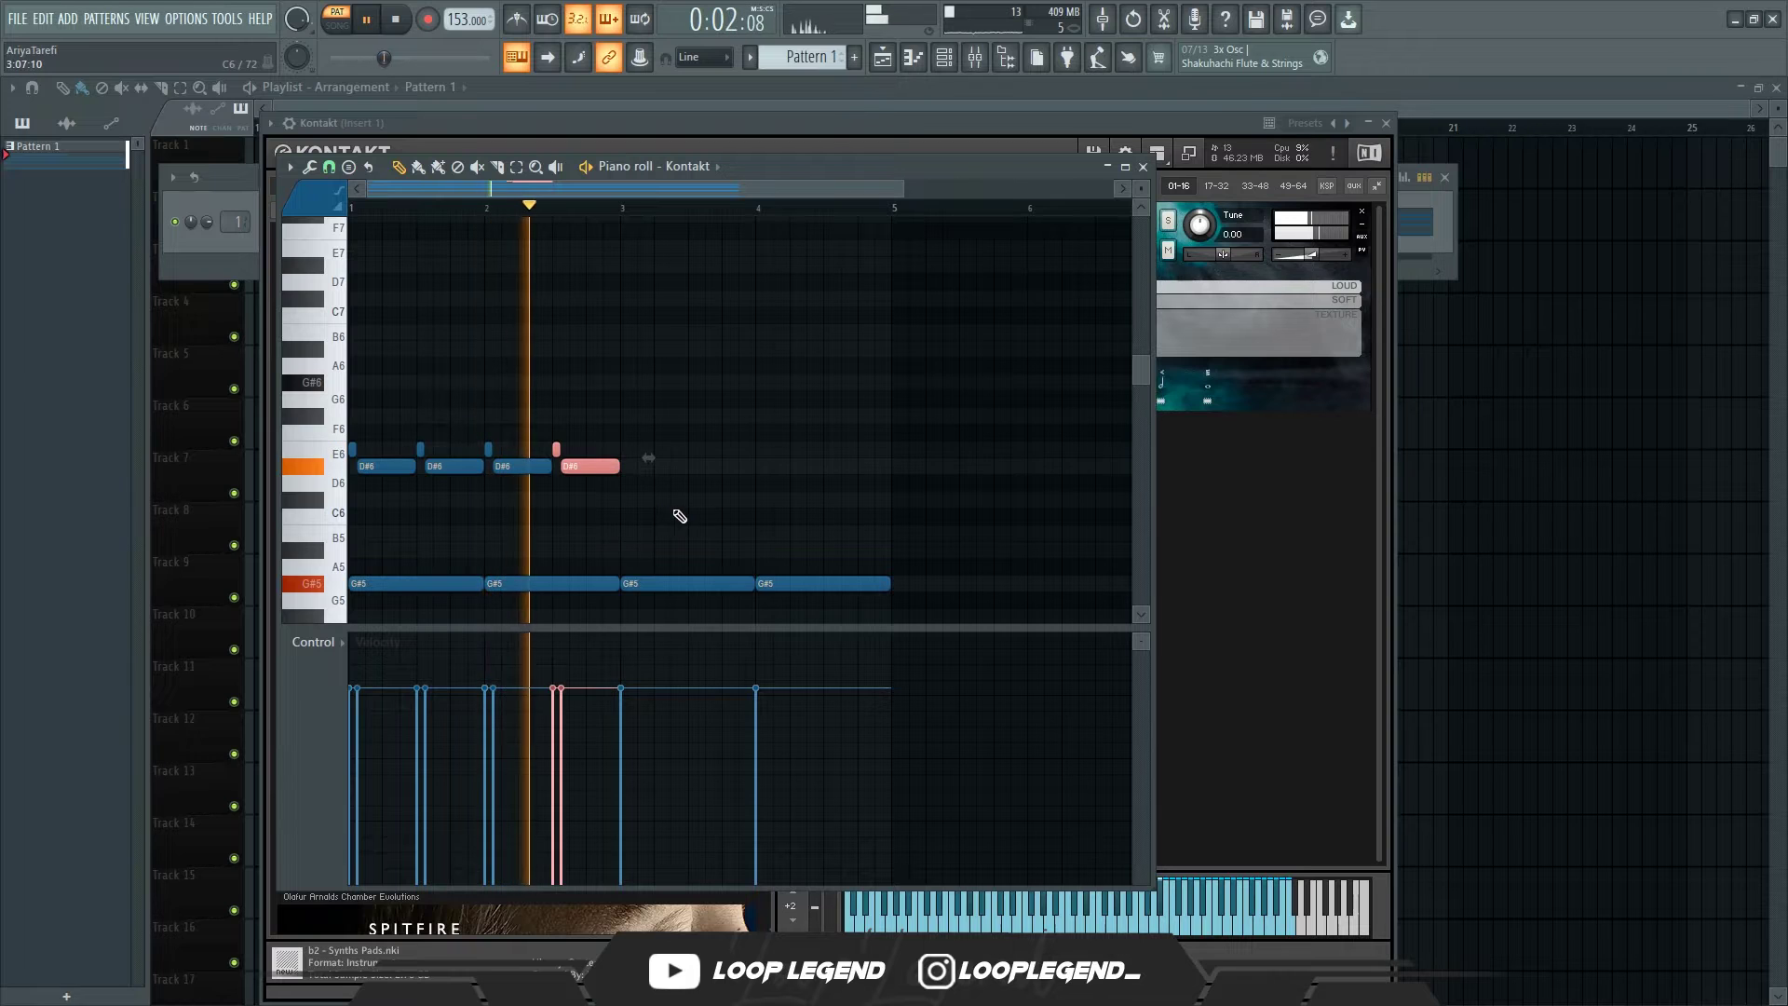
left_click_drag(663, 507, 350, 342)
key("ctrl+b")
scroll(536, 541, "down", 3)
Step: Switch off the FX and Perc layers of the Jade Ethnic Orchestra Pads instrument and show its piano roll
key("F9")
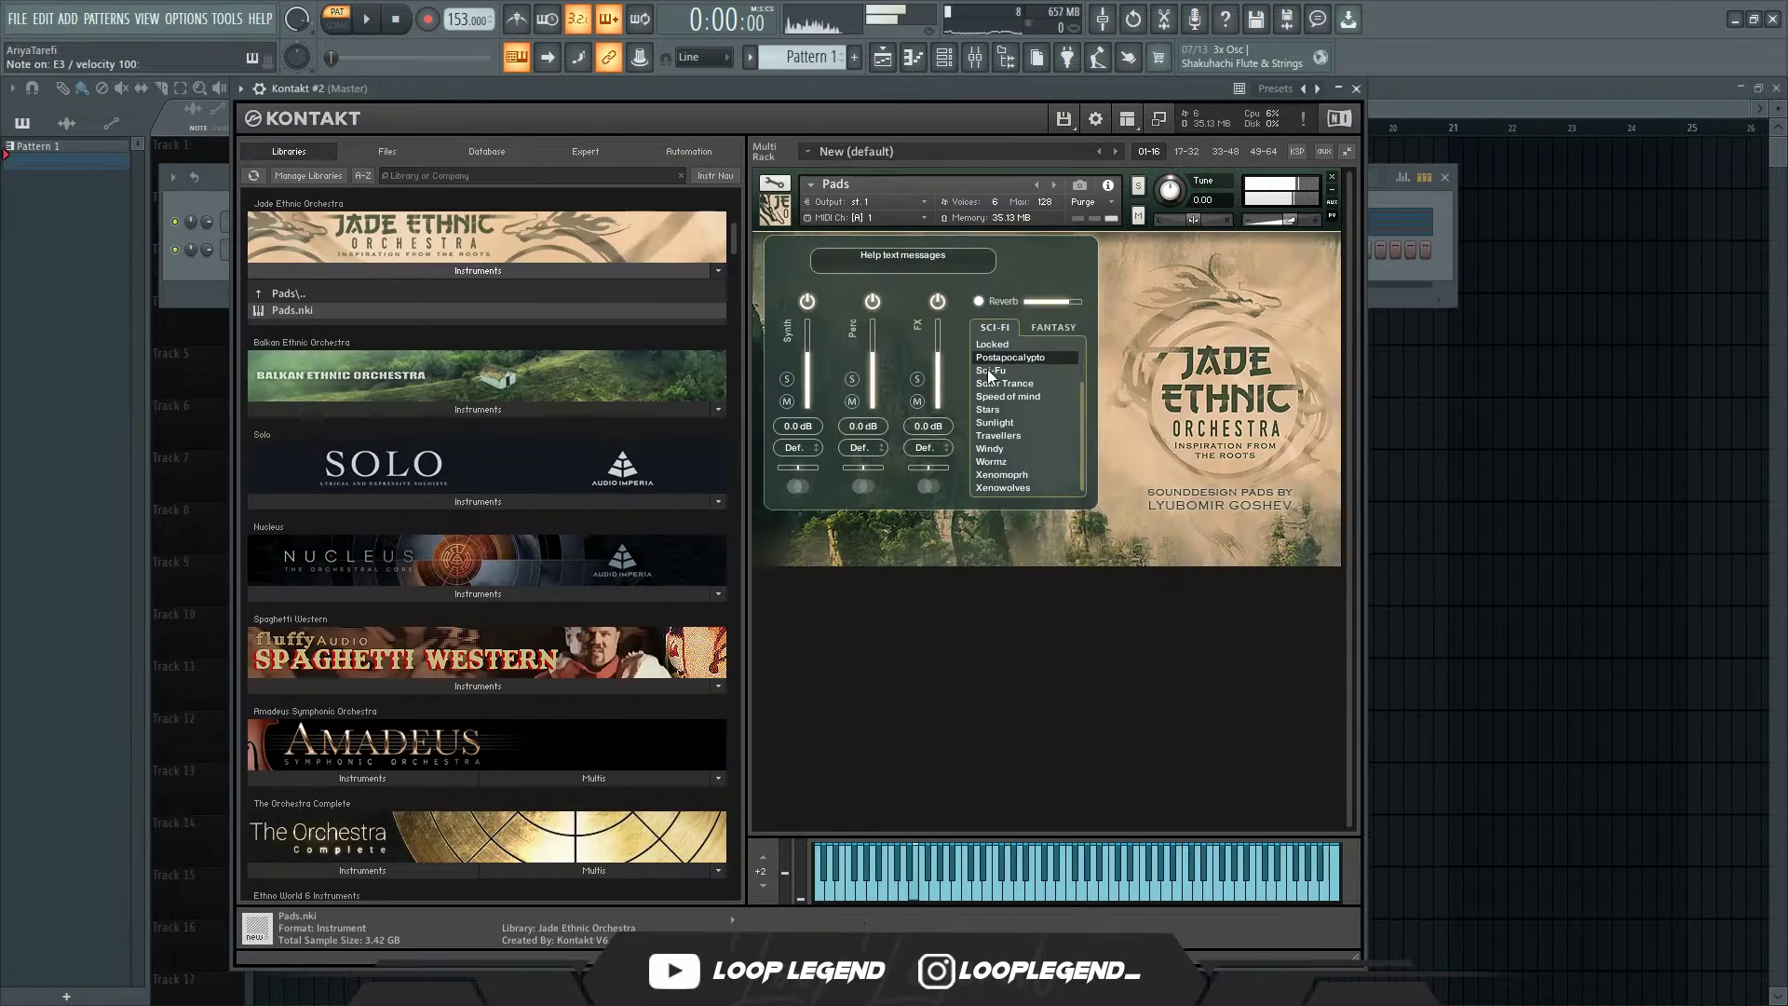
left_click(937, 300)
left_click(870, 301)
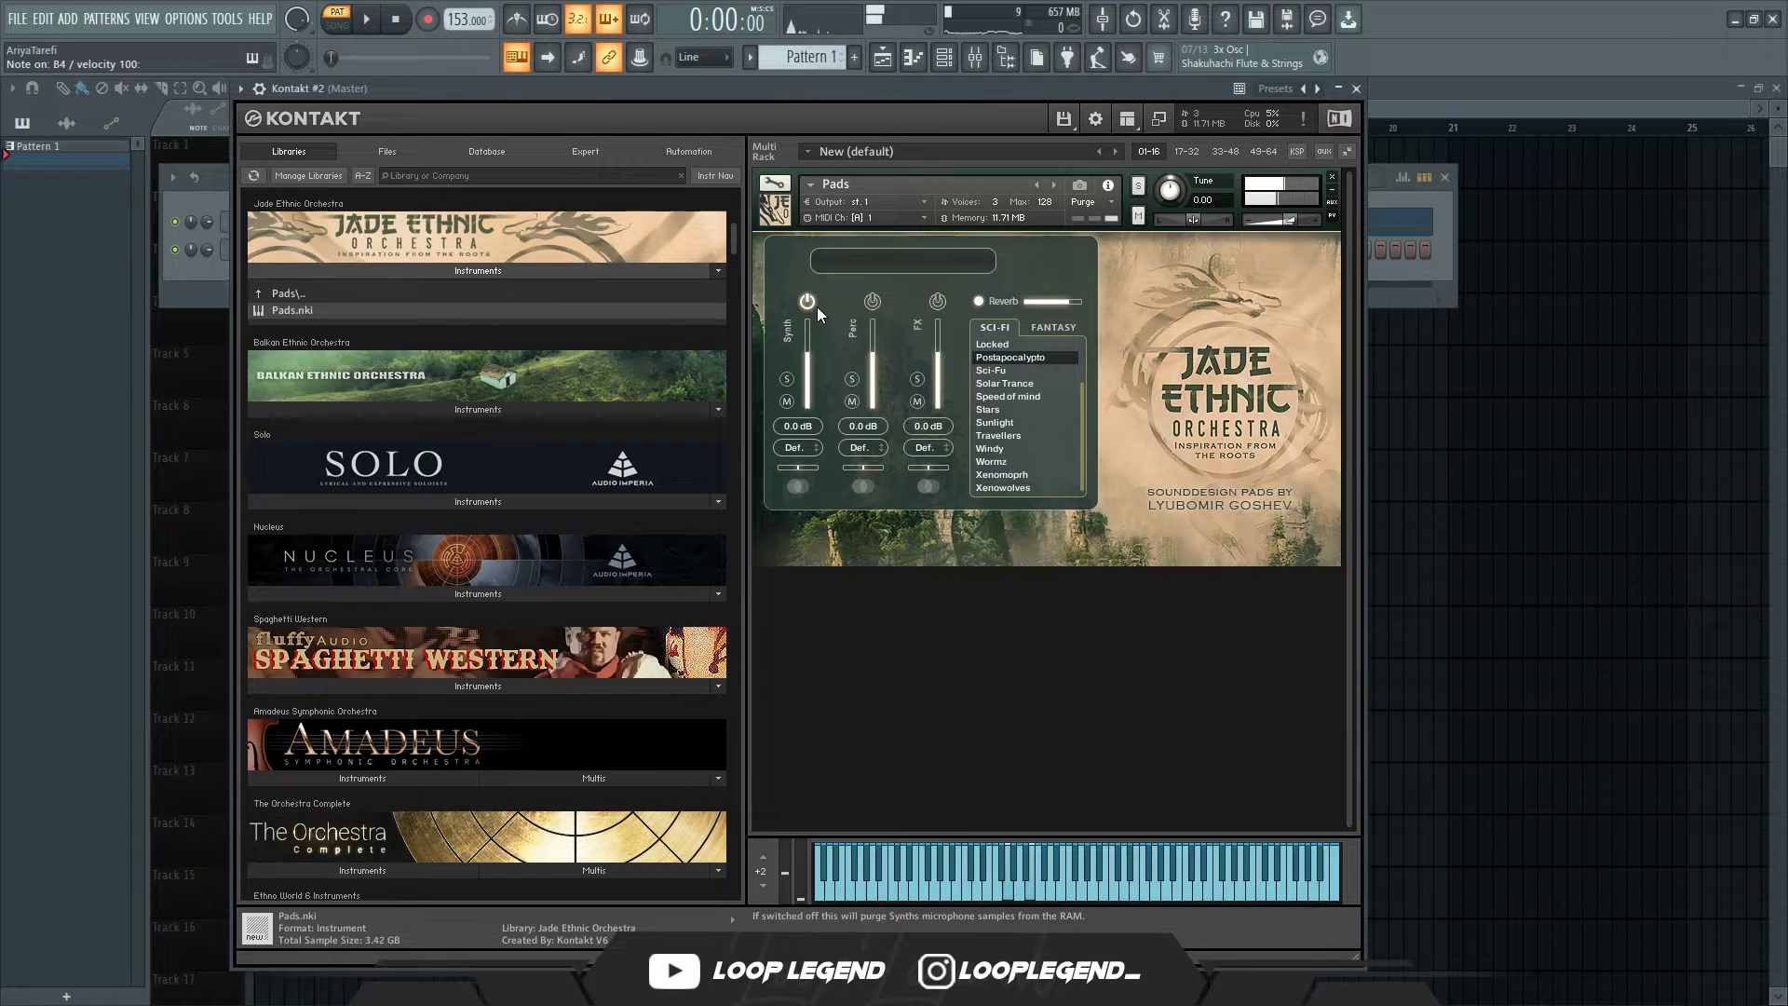
key("F7")
left_click(359, 462)
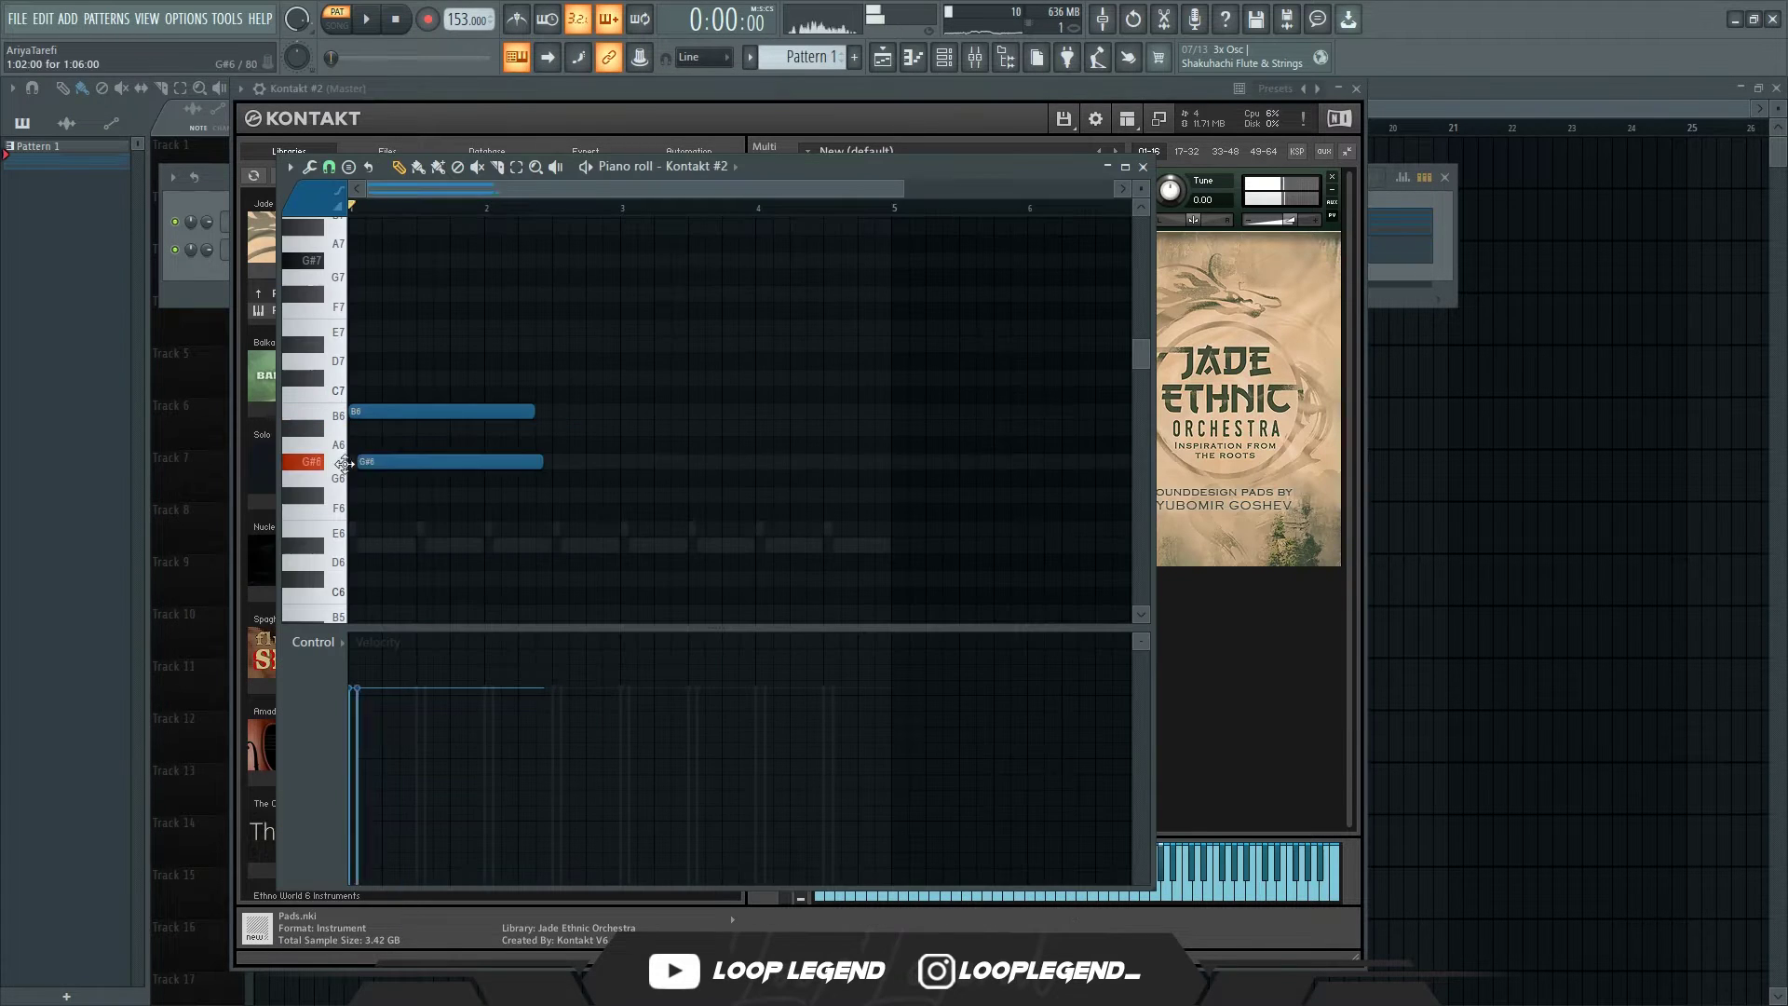
key("space")
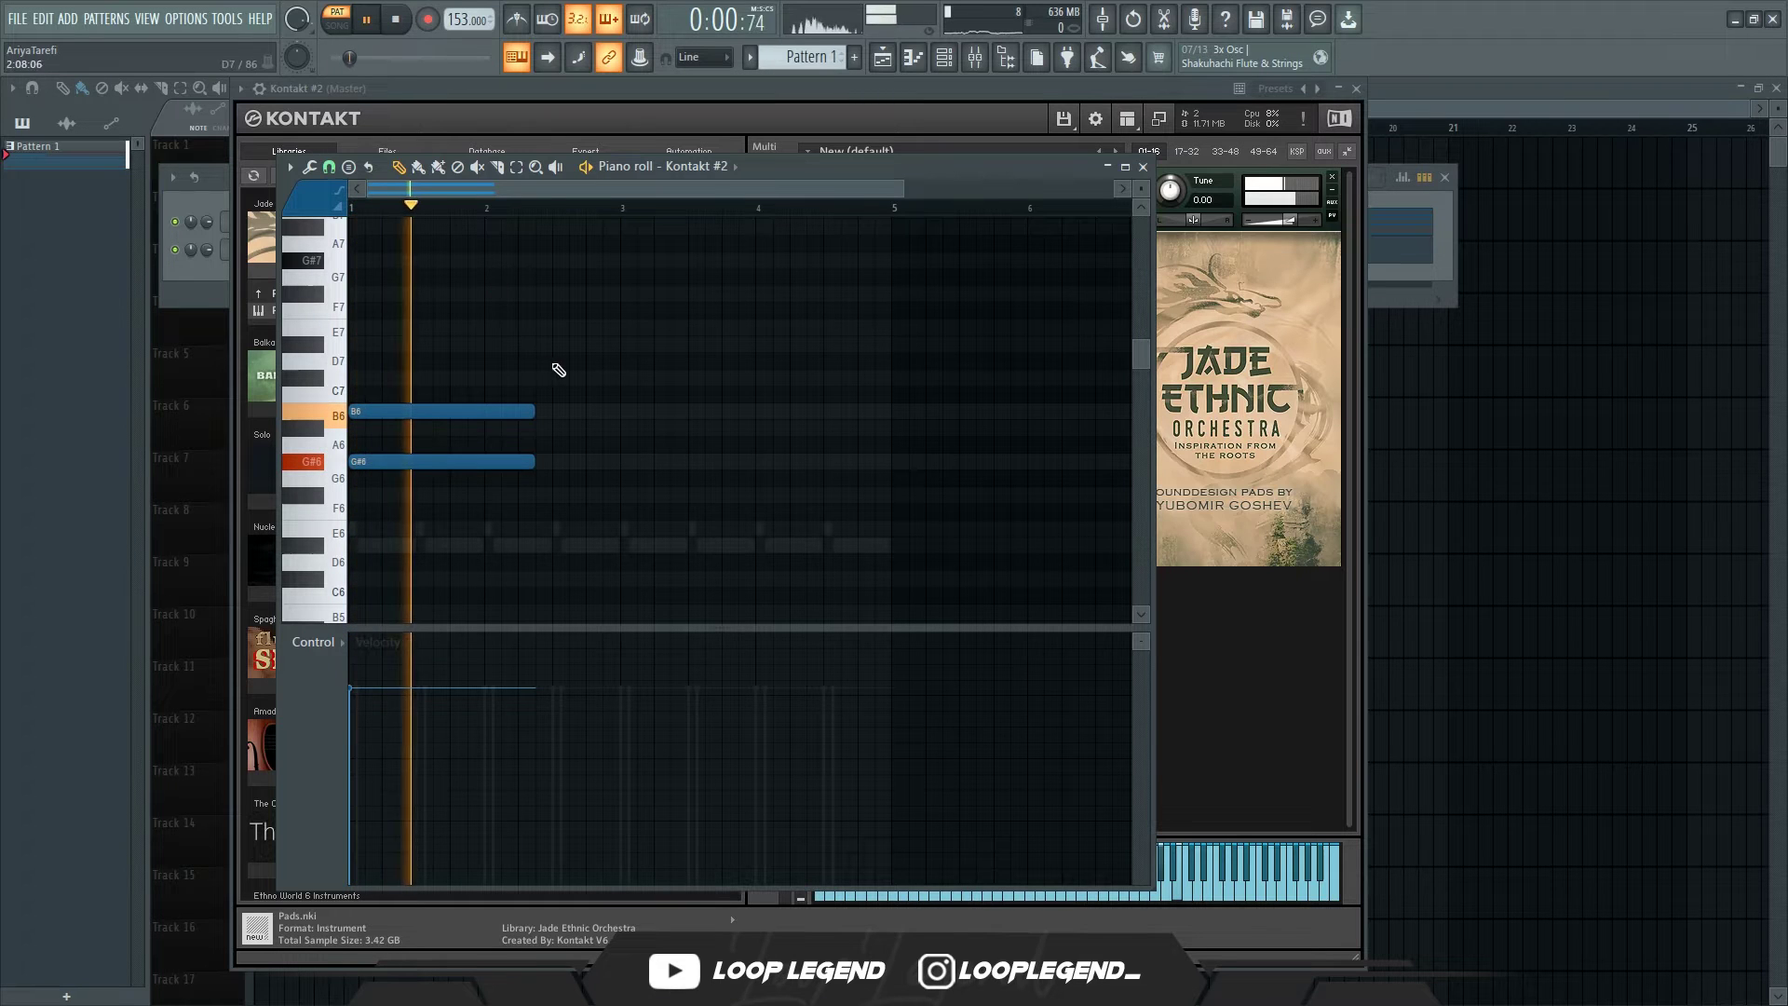
key("ctrl+a")
key("space")
right_click(517, 411)
right_click(460, 462)
Step: Place a G#4 note at the start of the Kontakt #2 pattern and link its channel to mixer track 2
scroll(391, 472, "down", 5)
left_click(388, 463)
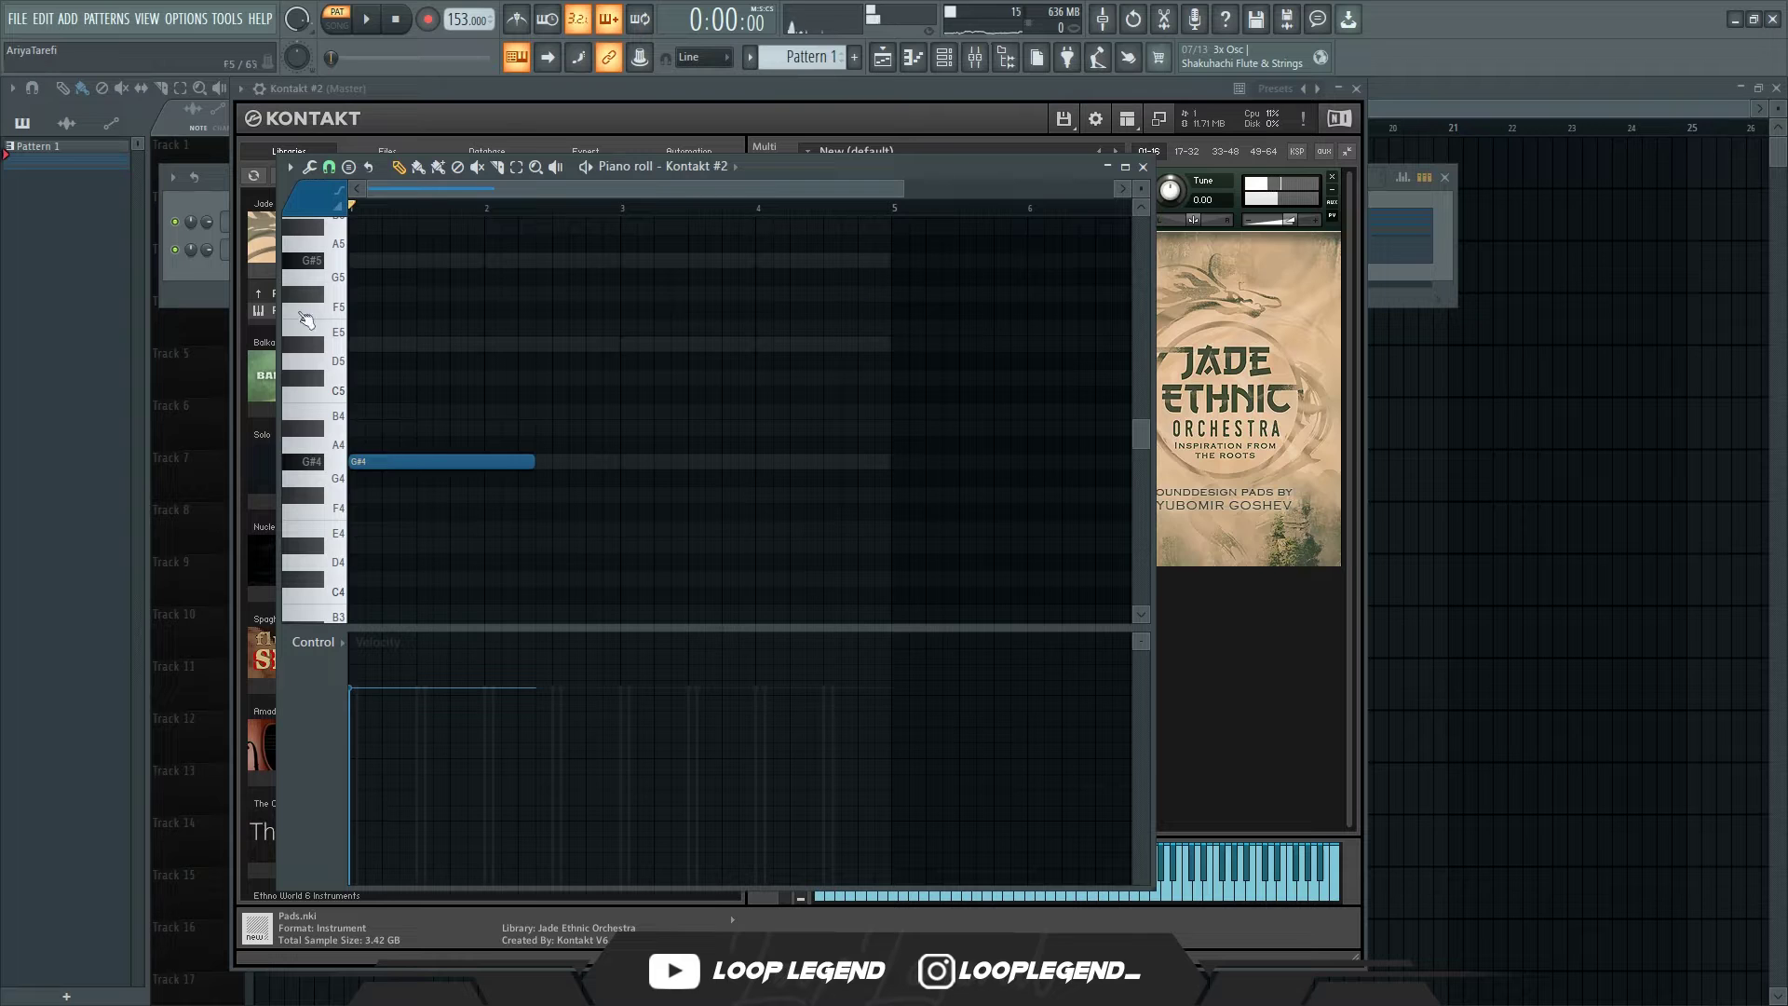
key("F6")
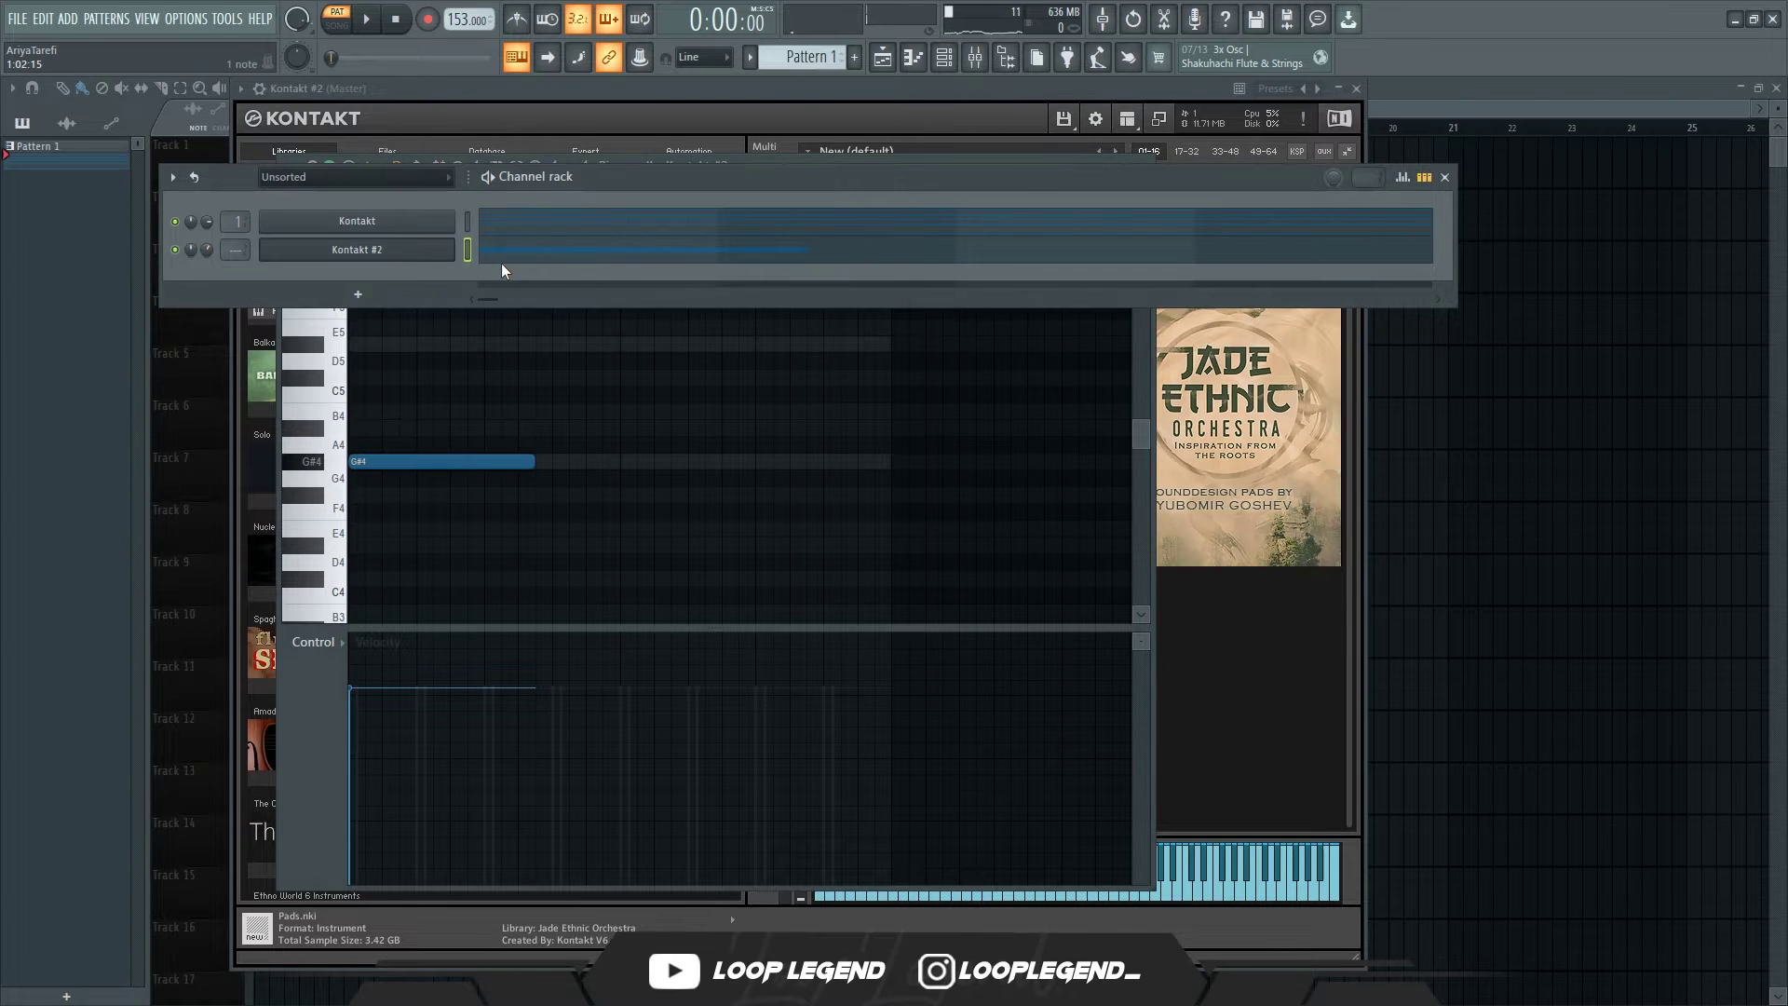
key("ctrl+l")
key("F9")
key("space")
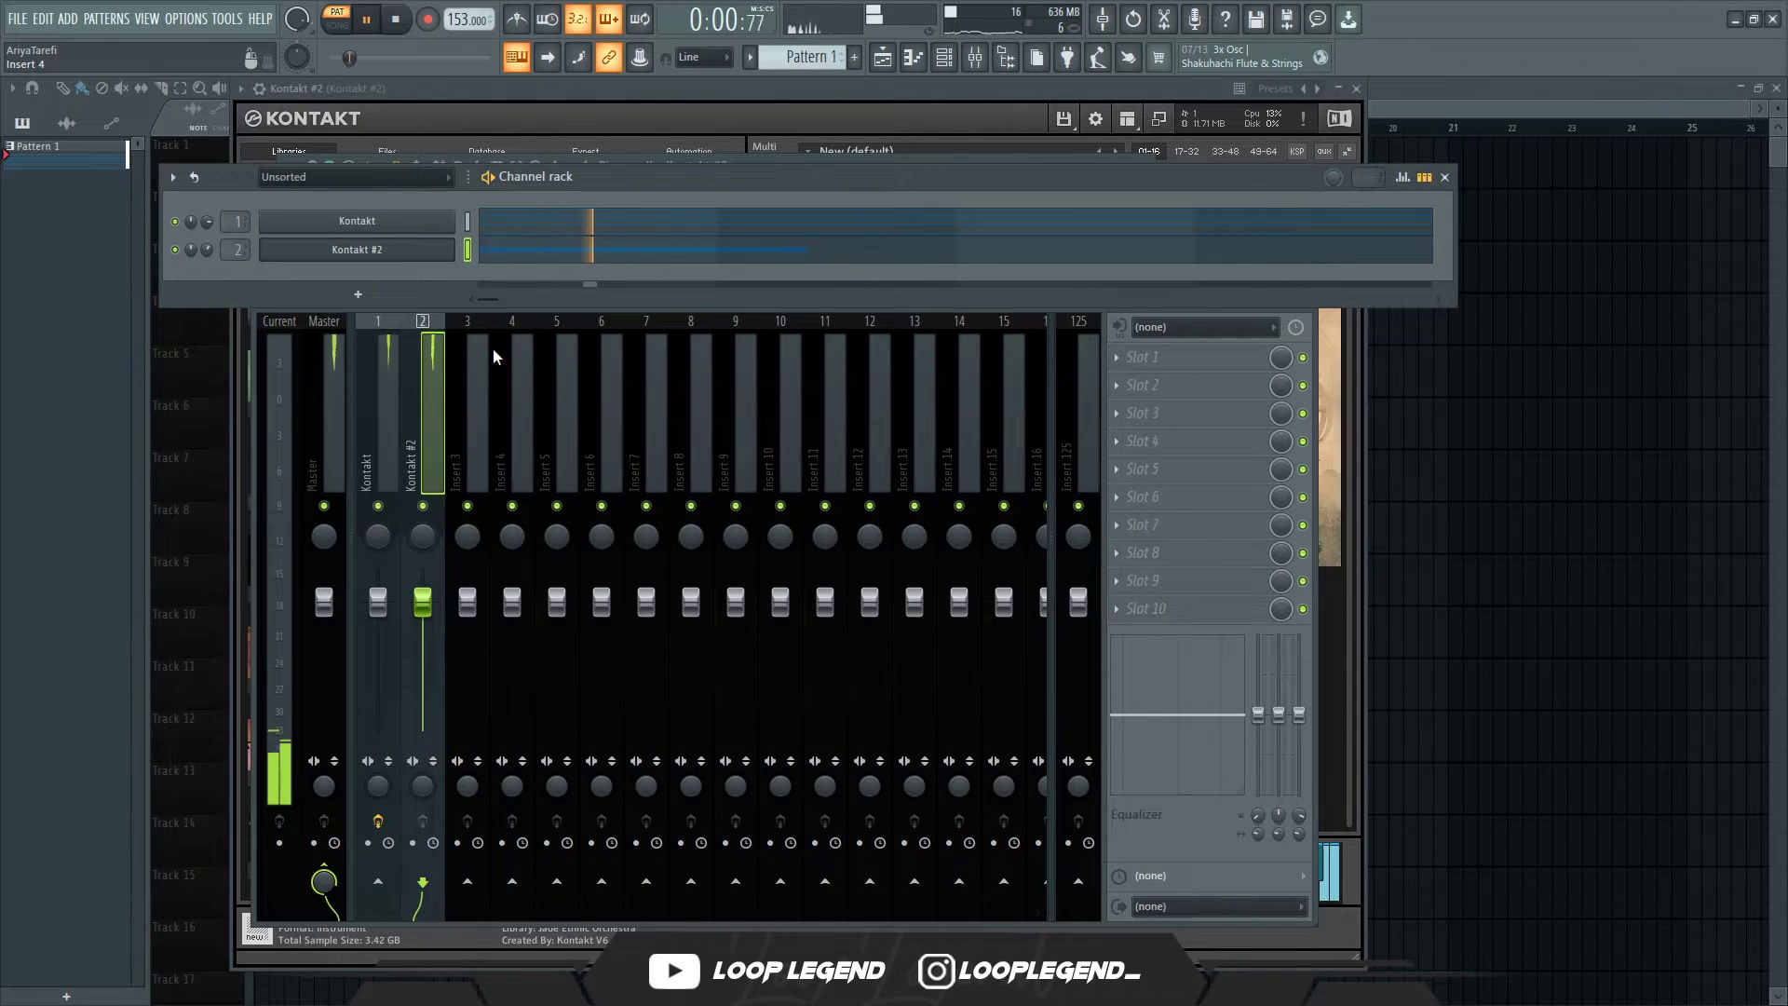
Step: Raise the Kontakt #2 note an octave to G#5 and add a matching G#6 note above it
key("F7")
key("ctrl+Up")
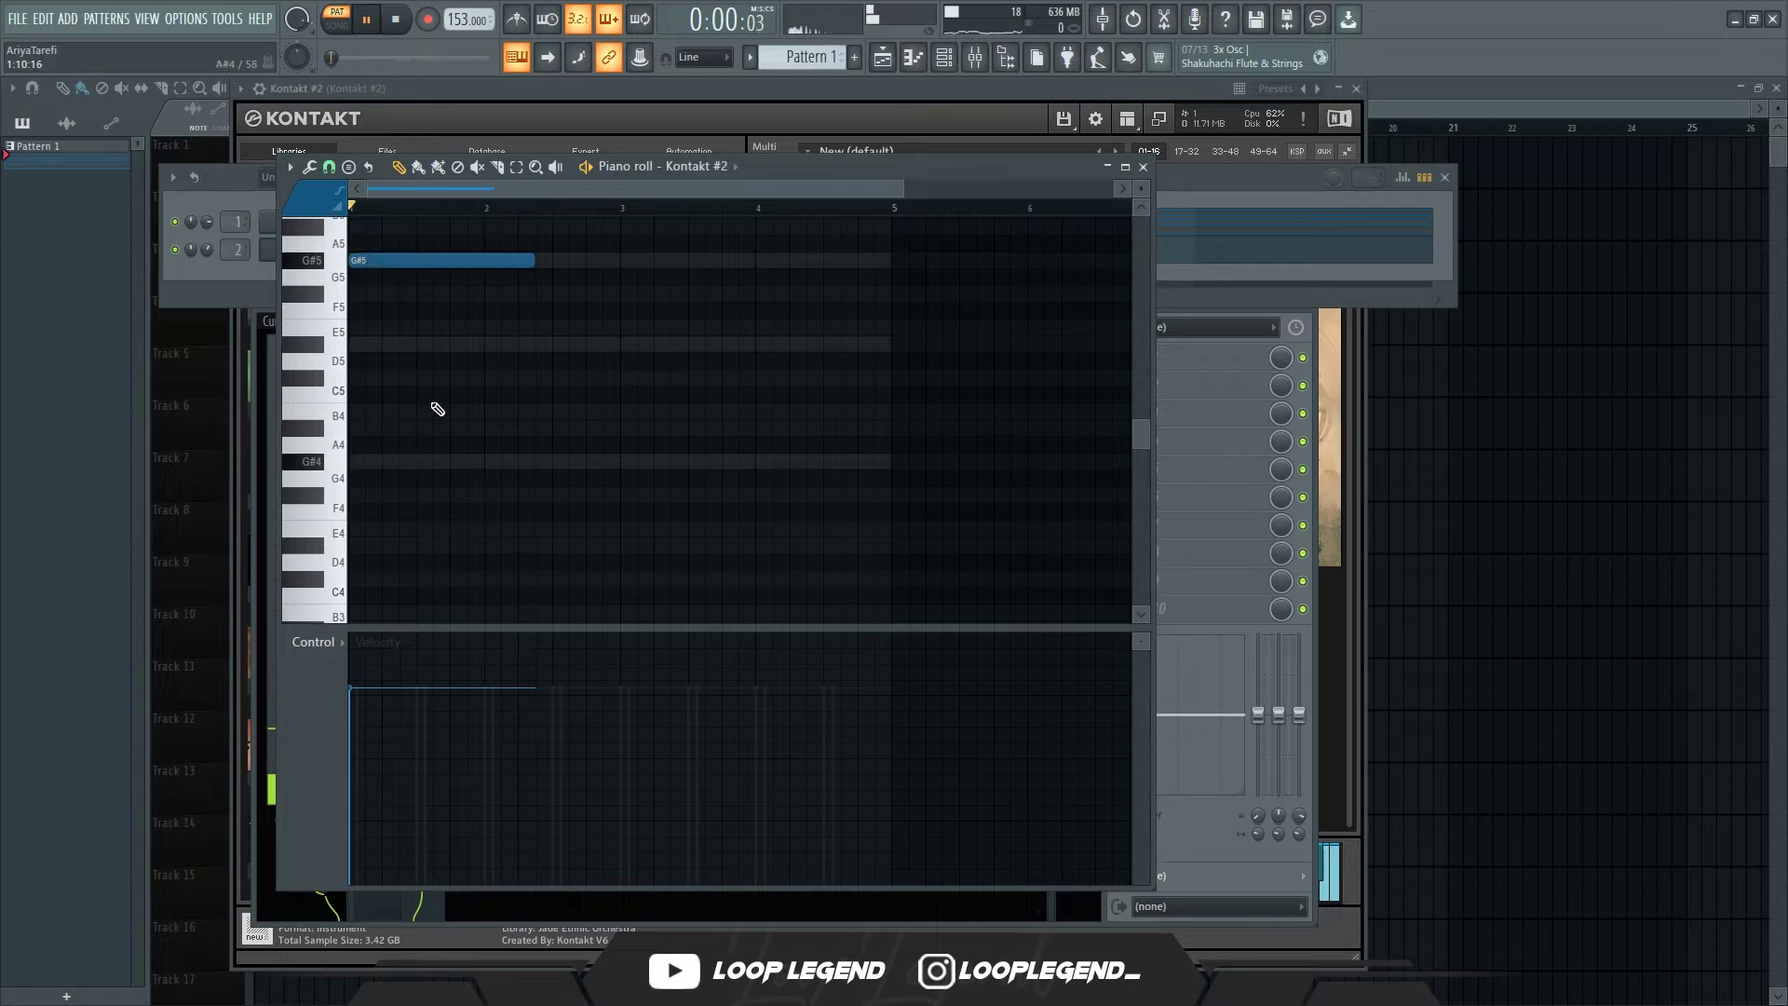
scroll(433, 391, "up", 4)
key("space")
left_click(433, 410)
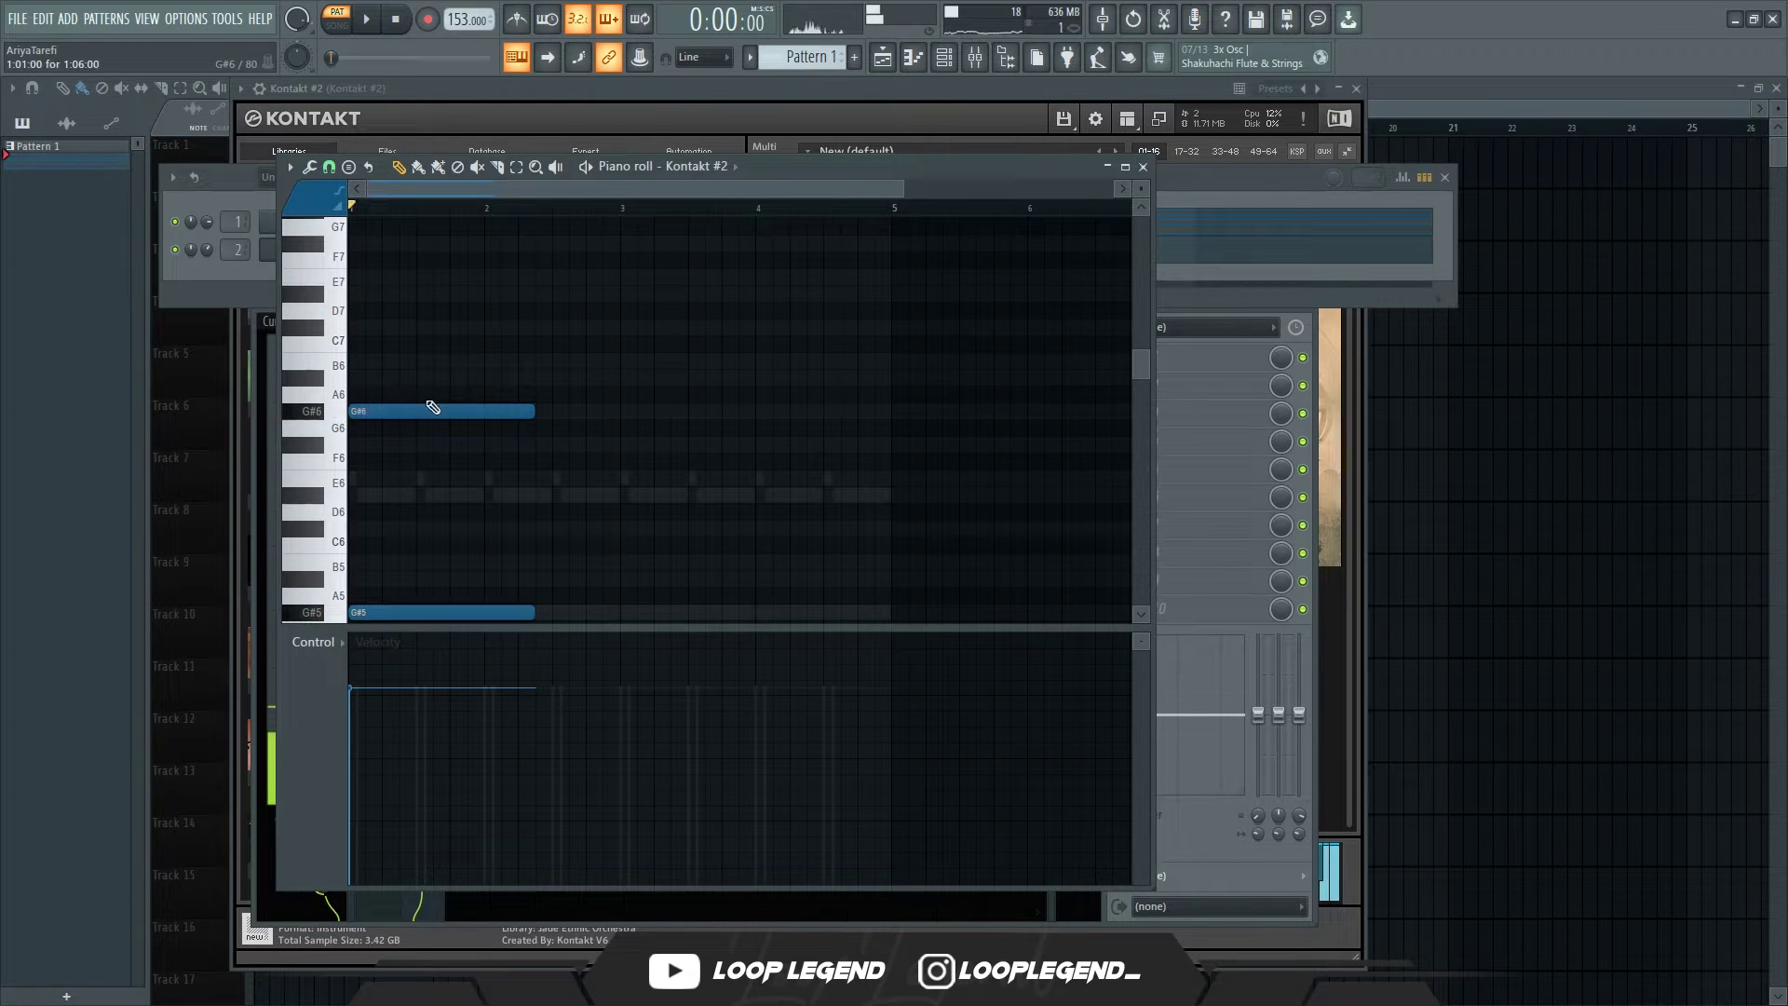
Step: Lengthen the G#5 and G#6 notes to two bars and duplicate them to fill four bars
key("ctrl+a")
scroll(487, 460, "down", 4)
left_click_drag(531, 248, 611, 255)
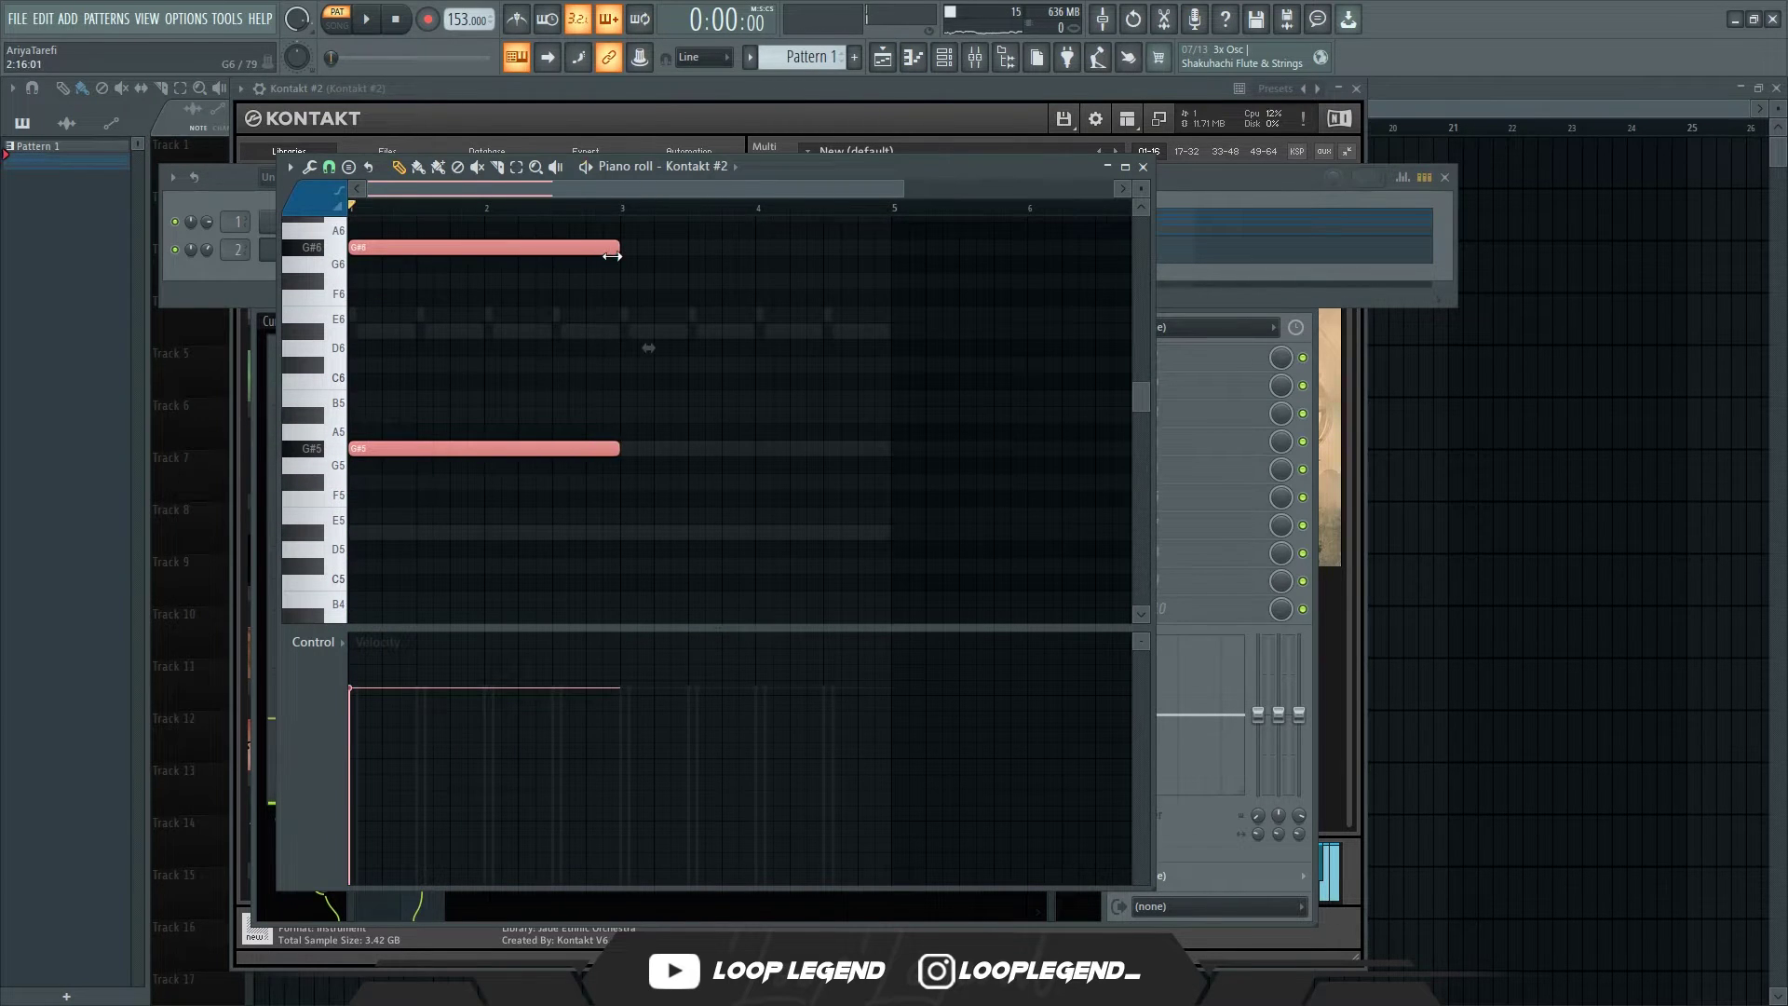
key("ctrl+b")
scroll(547, 415, "up", 1)
key("space")
key("ctrl+d")
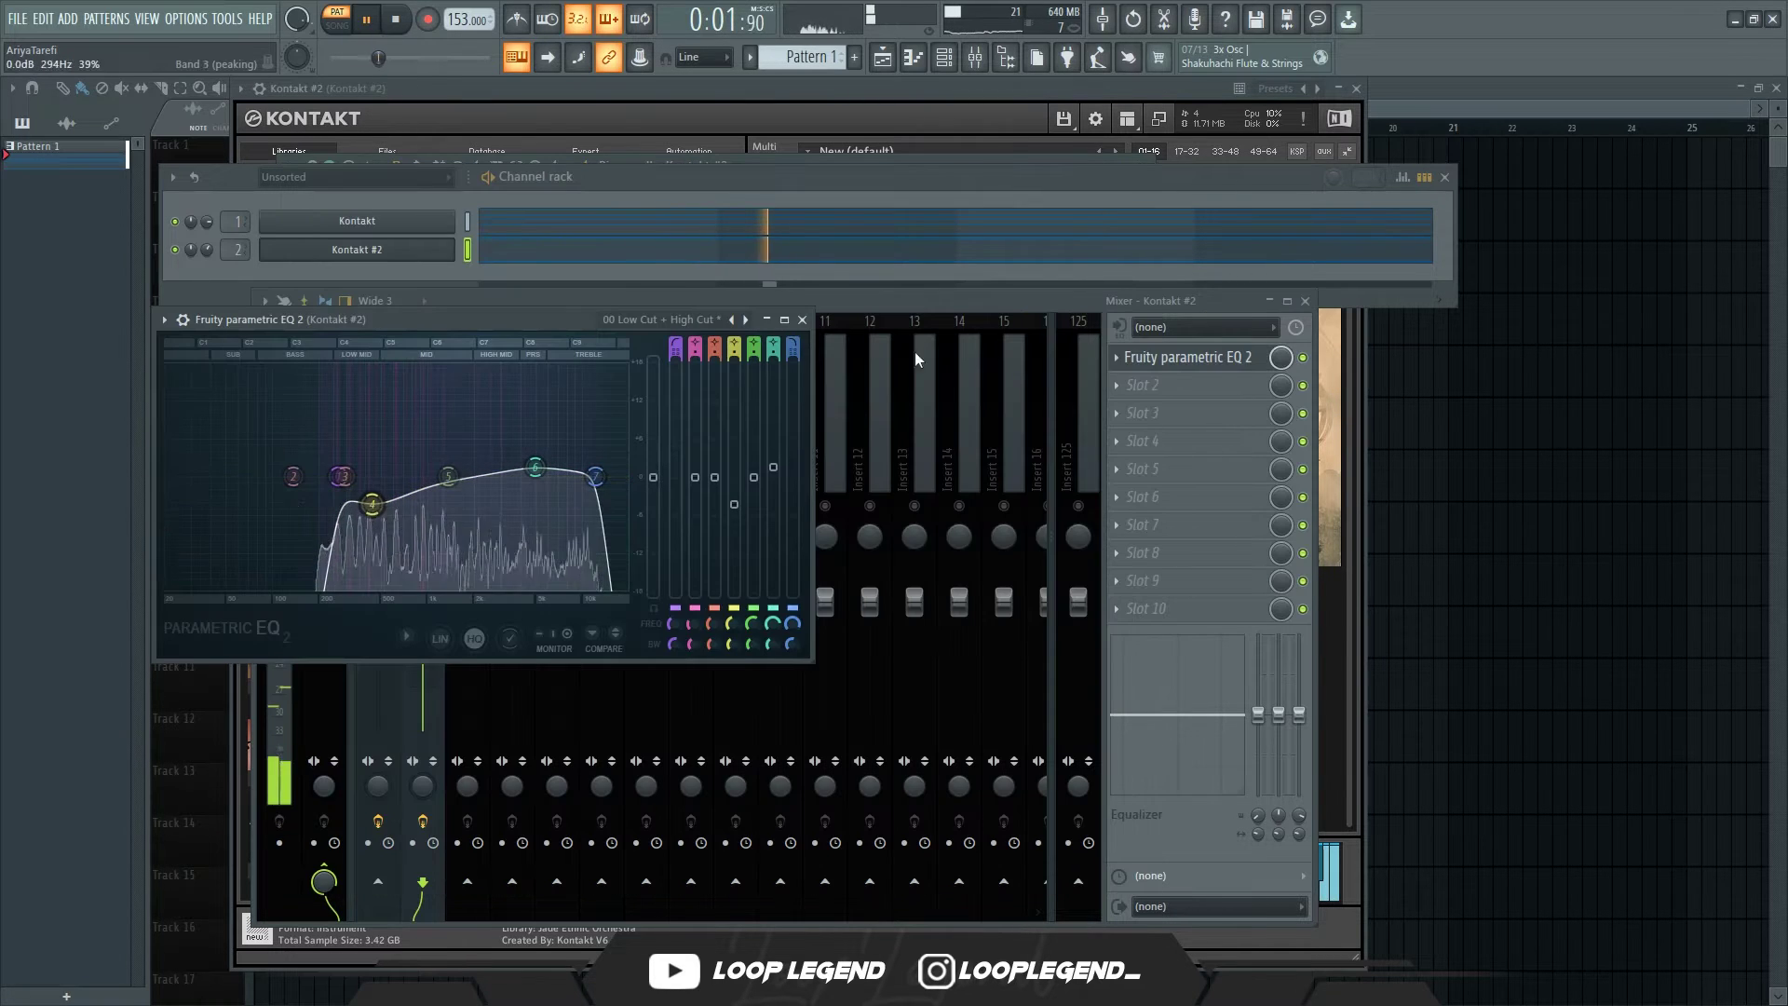
Step: Close the EQ window and add Fruity Blood Overdrive to the Kontakt #2 mixer track
left_click(801, 320)
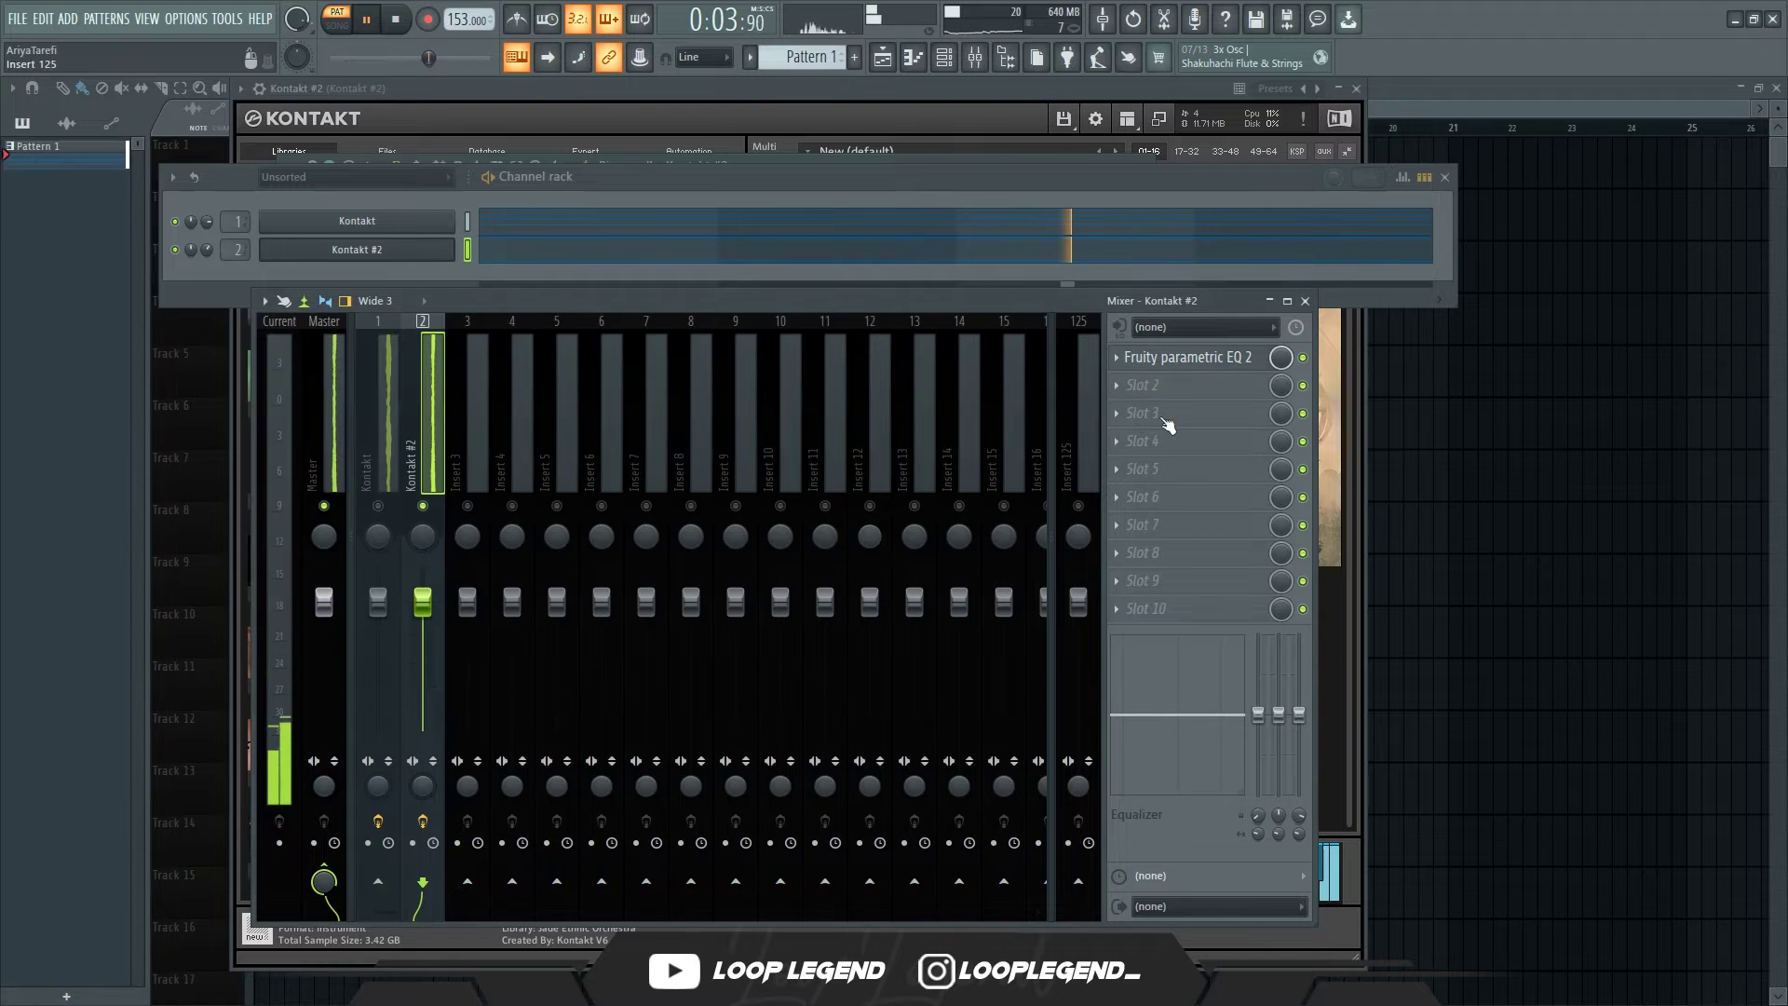
left_click(1164, 419)
left_click(288, 269)
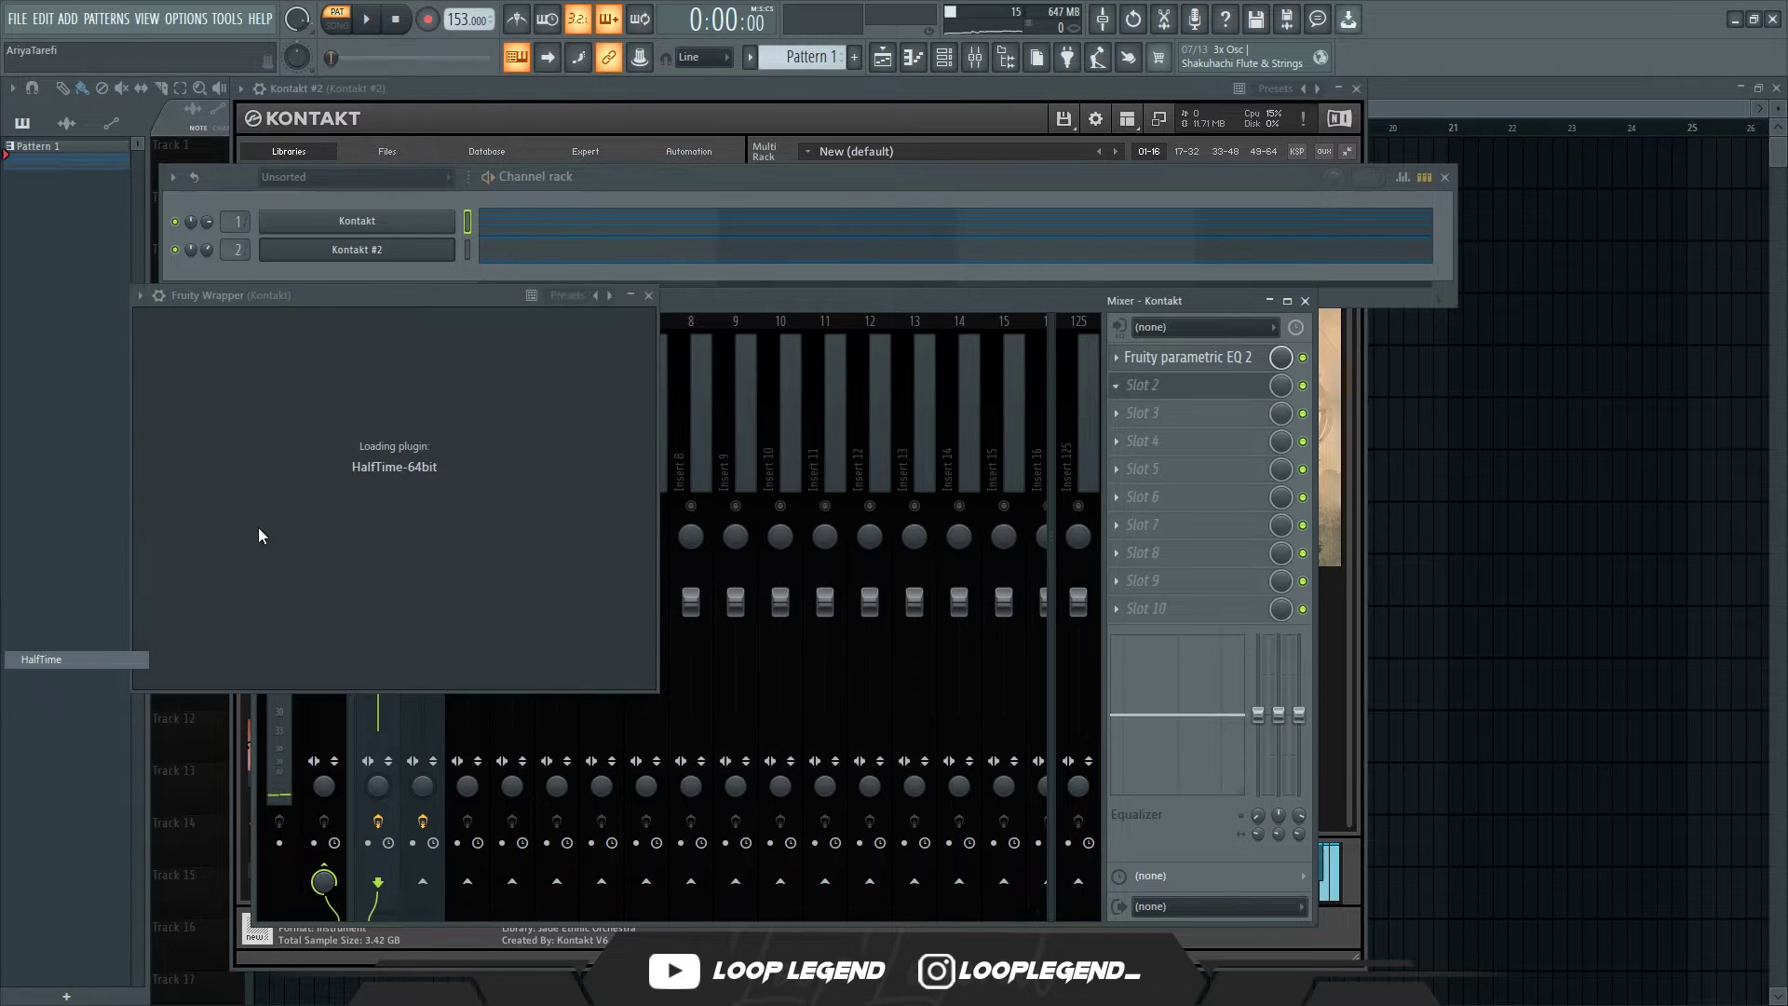
Step: Set the loop length of HalfTime on the Kontakt mixer track to 1/8 during playback
key("space")
left_click_drag(309, 293, 724, 319)
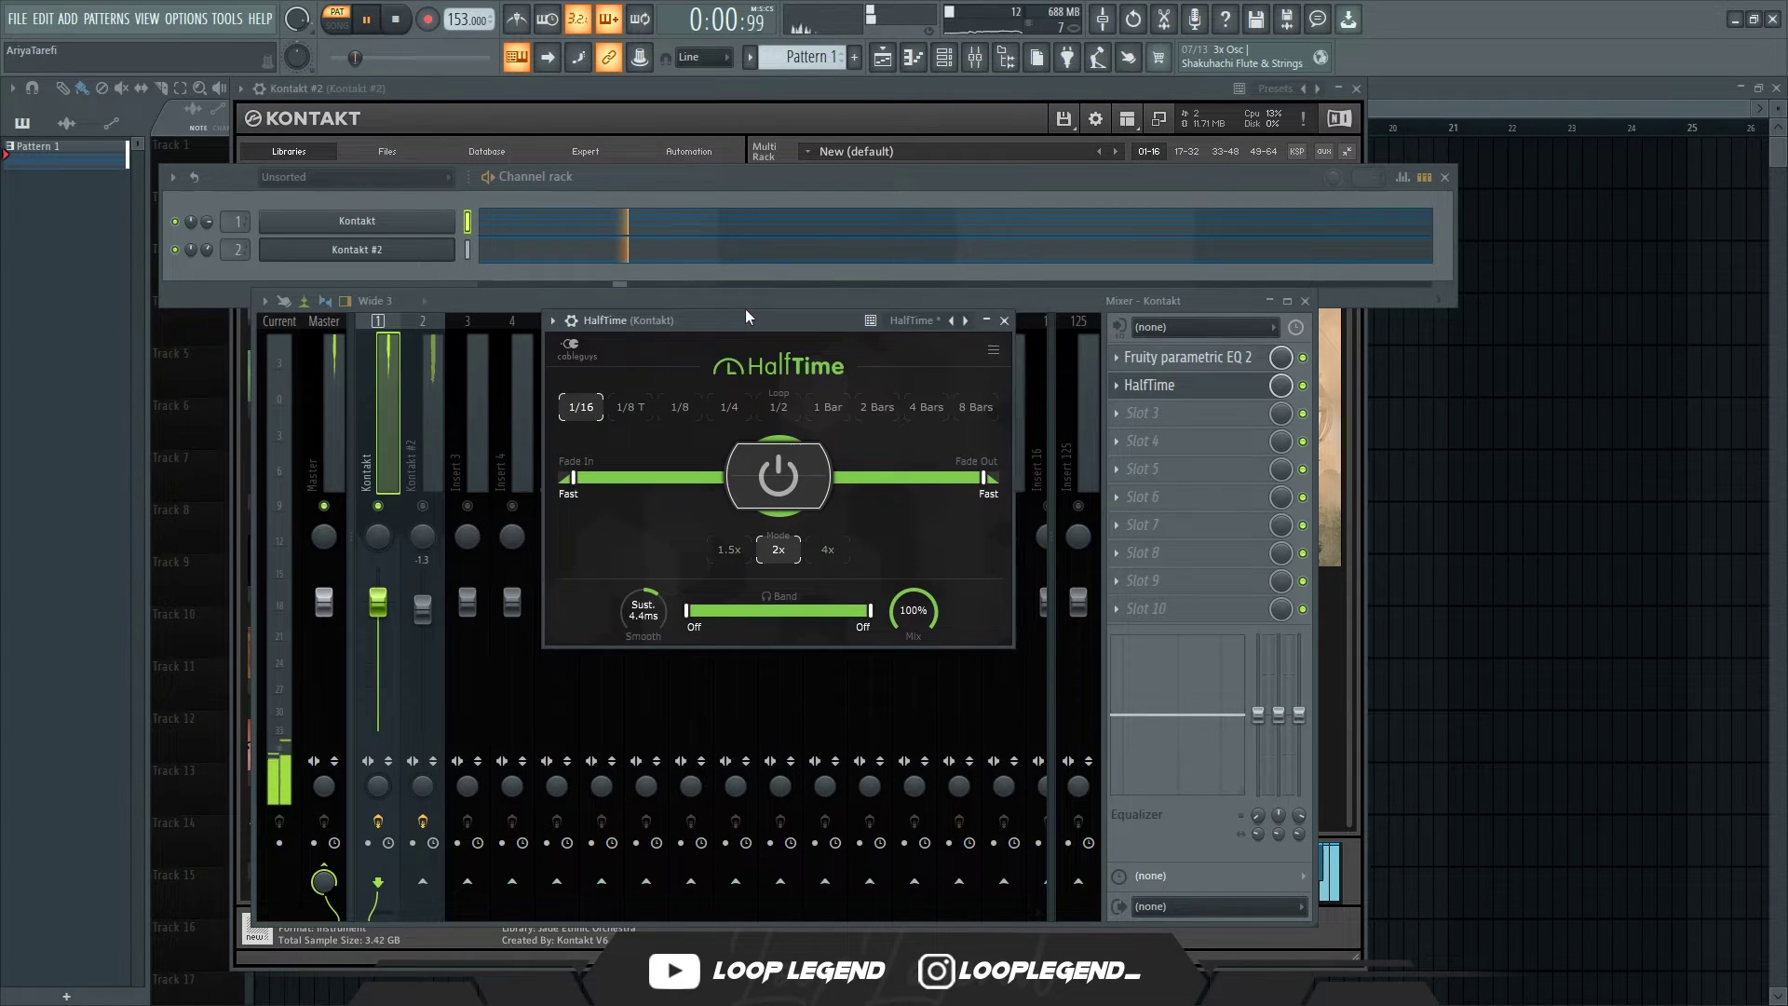
left_click(686, 406)
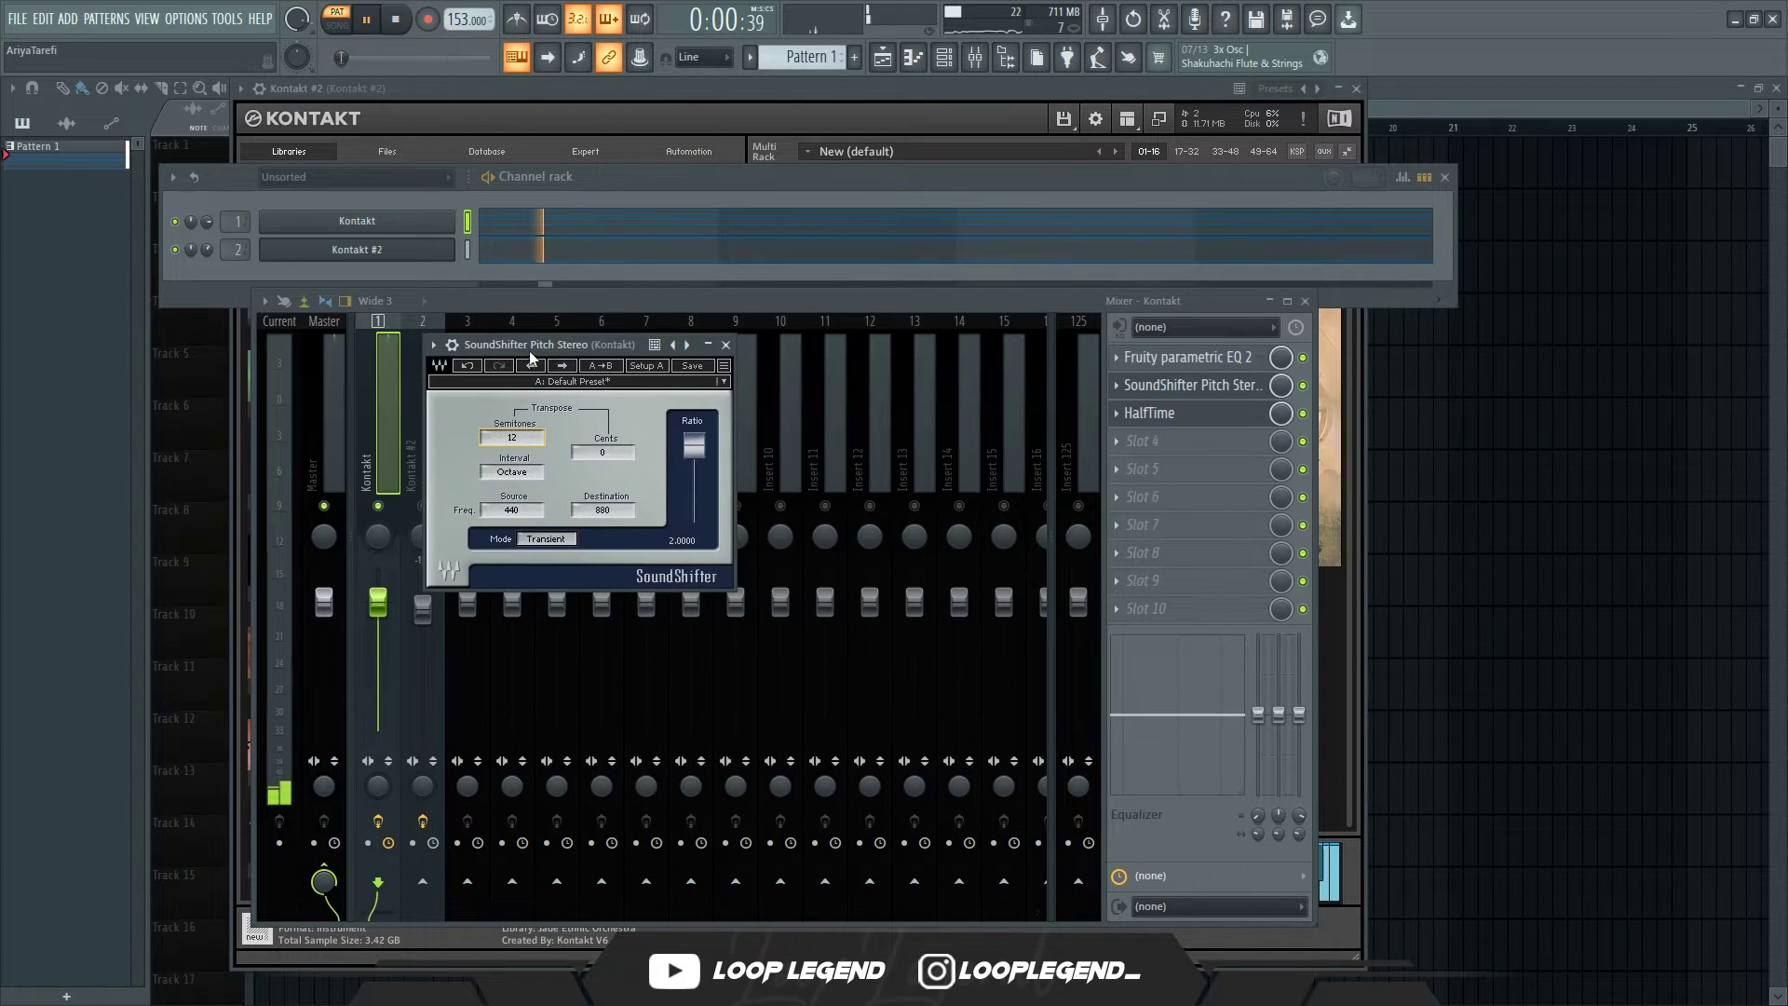
Step: Close SoundShifter, add Fruity Stereo Shaper to slot 5 of the Kontakt track, and adjust its delay
left_click(727, 345)
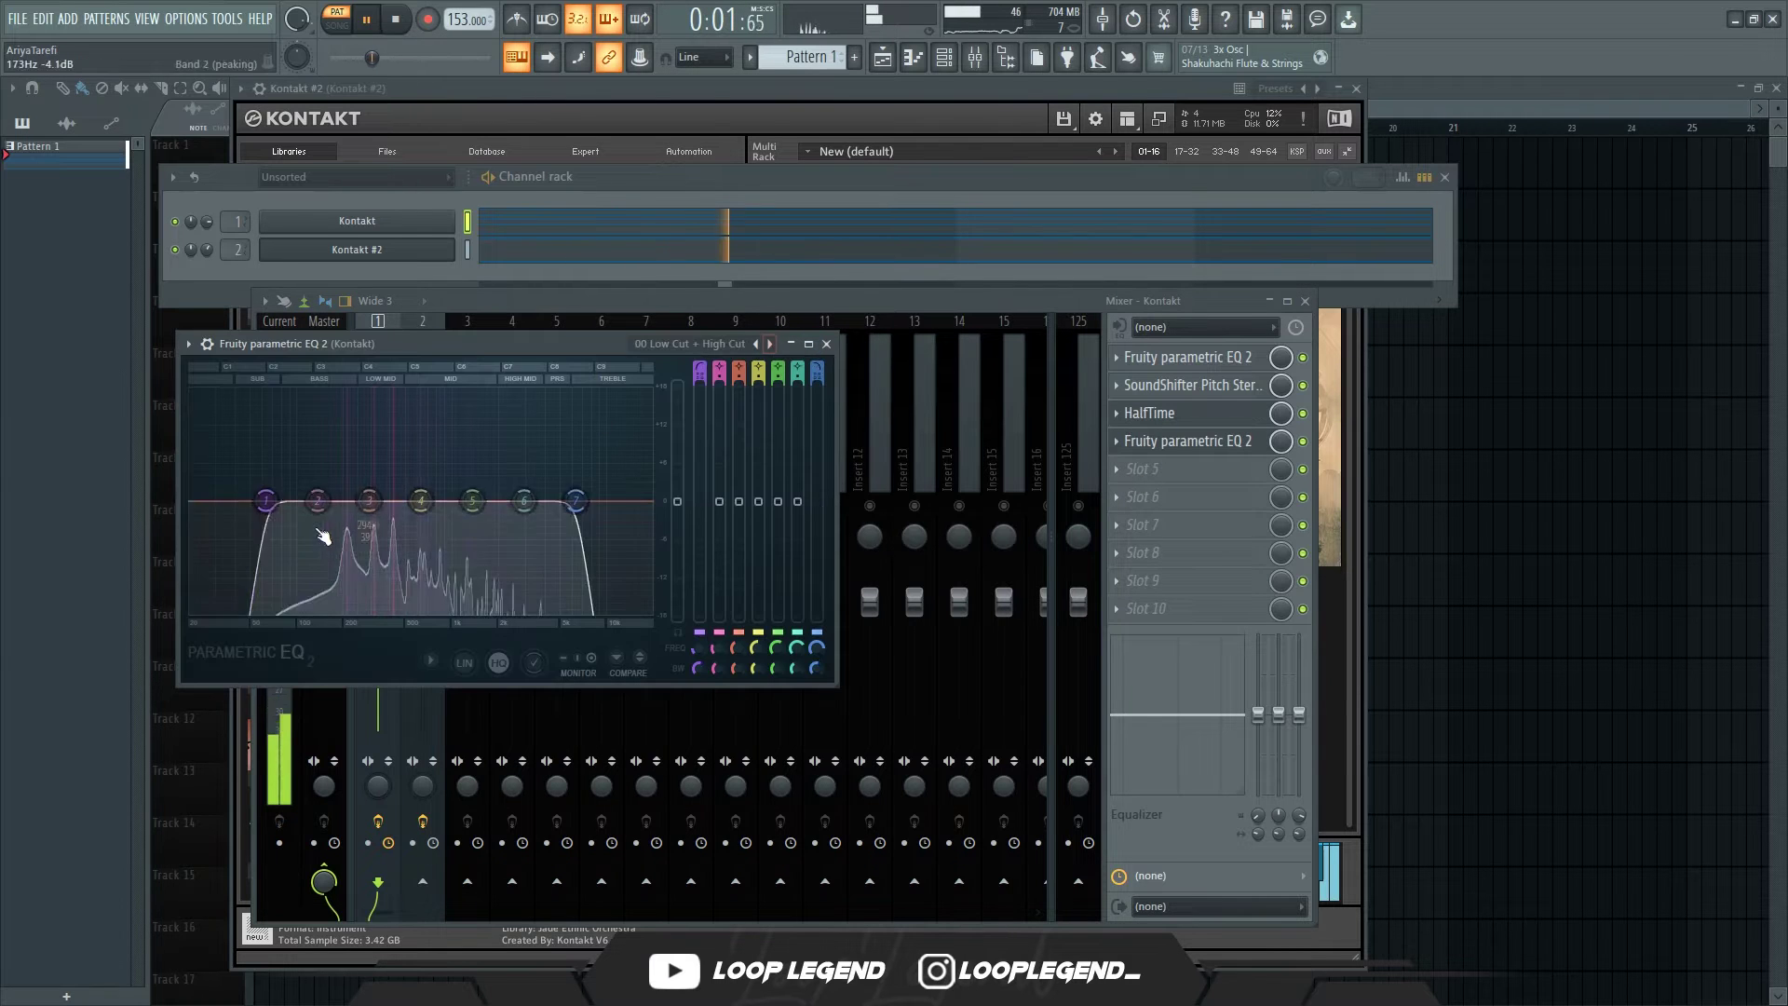
left_click(1144, 473)
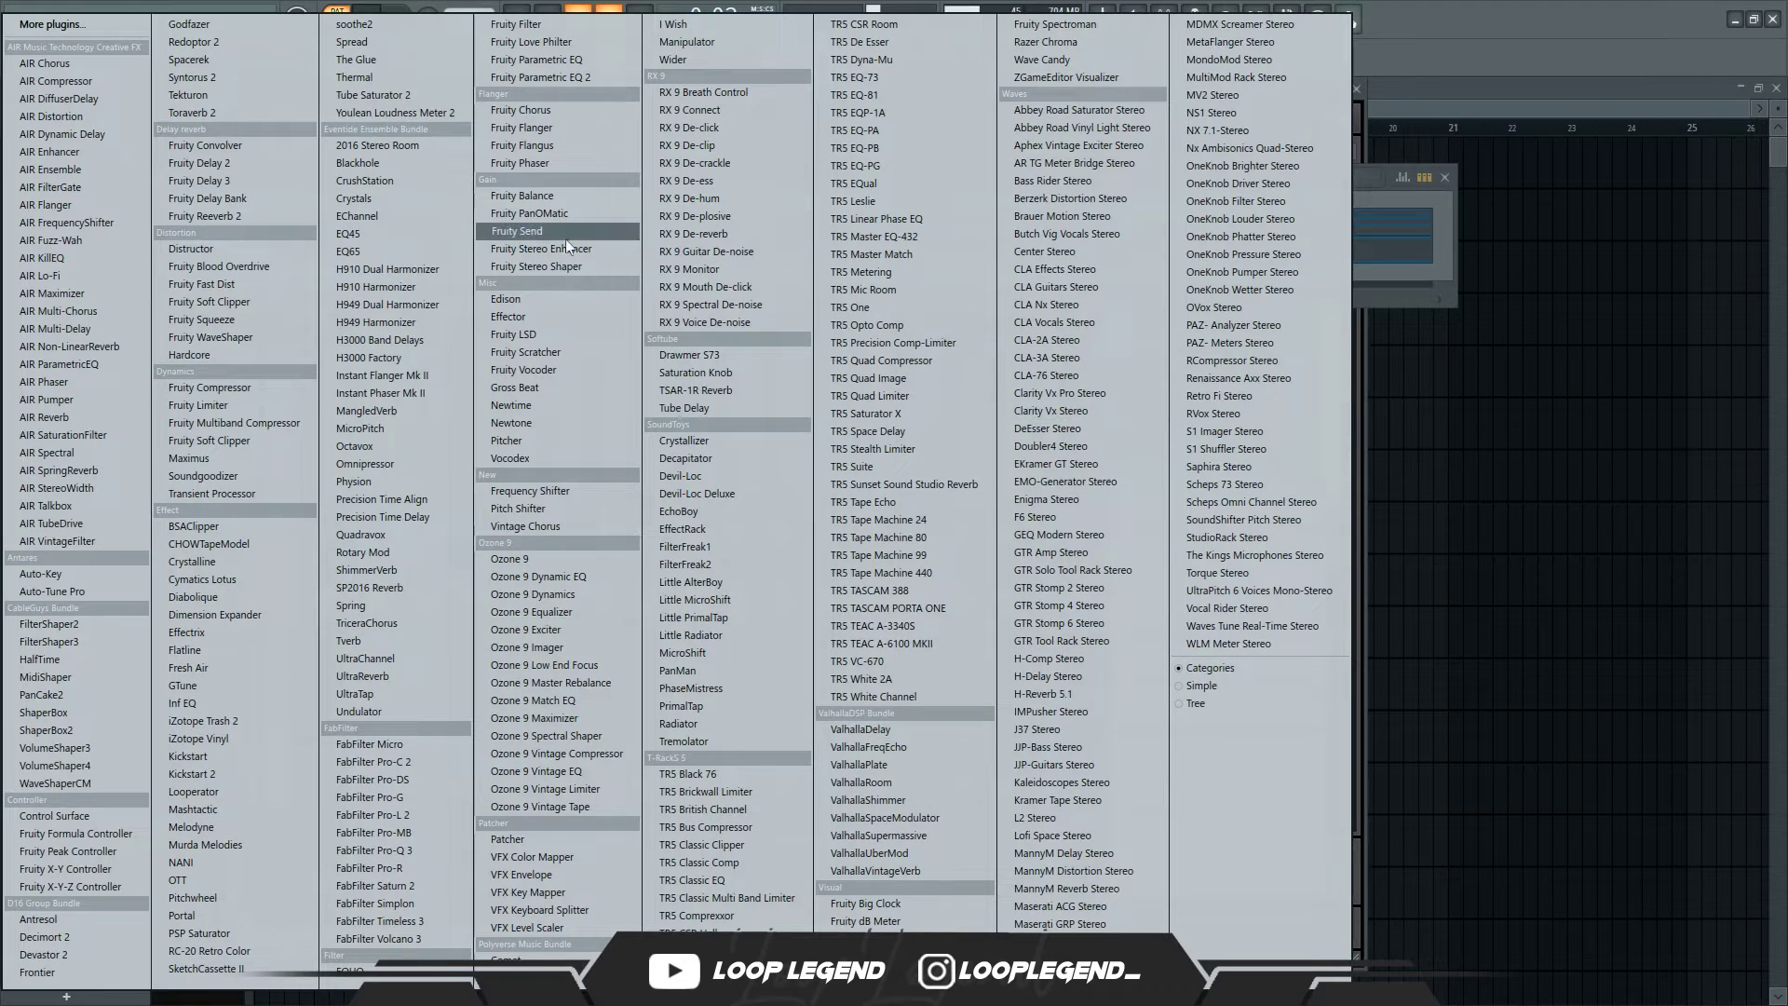
left_click(578, 265)
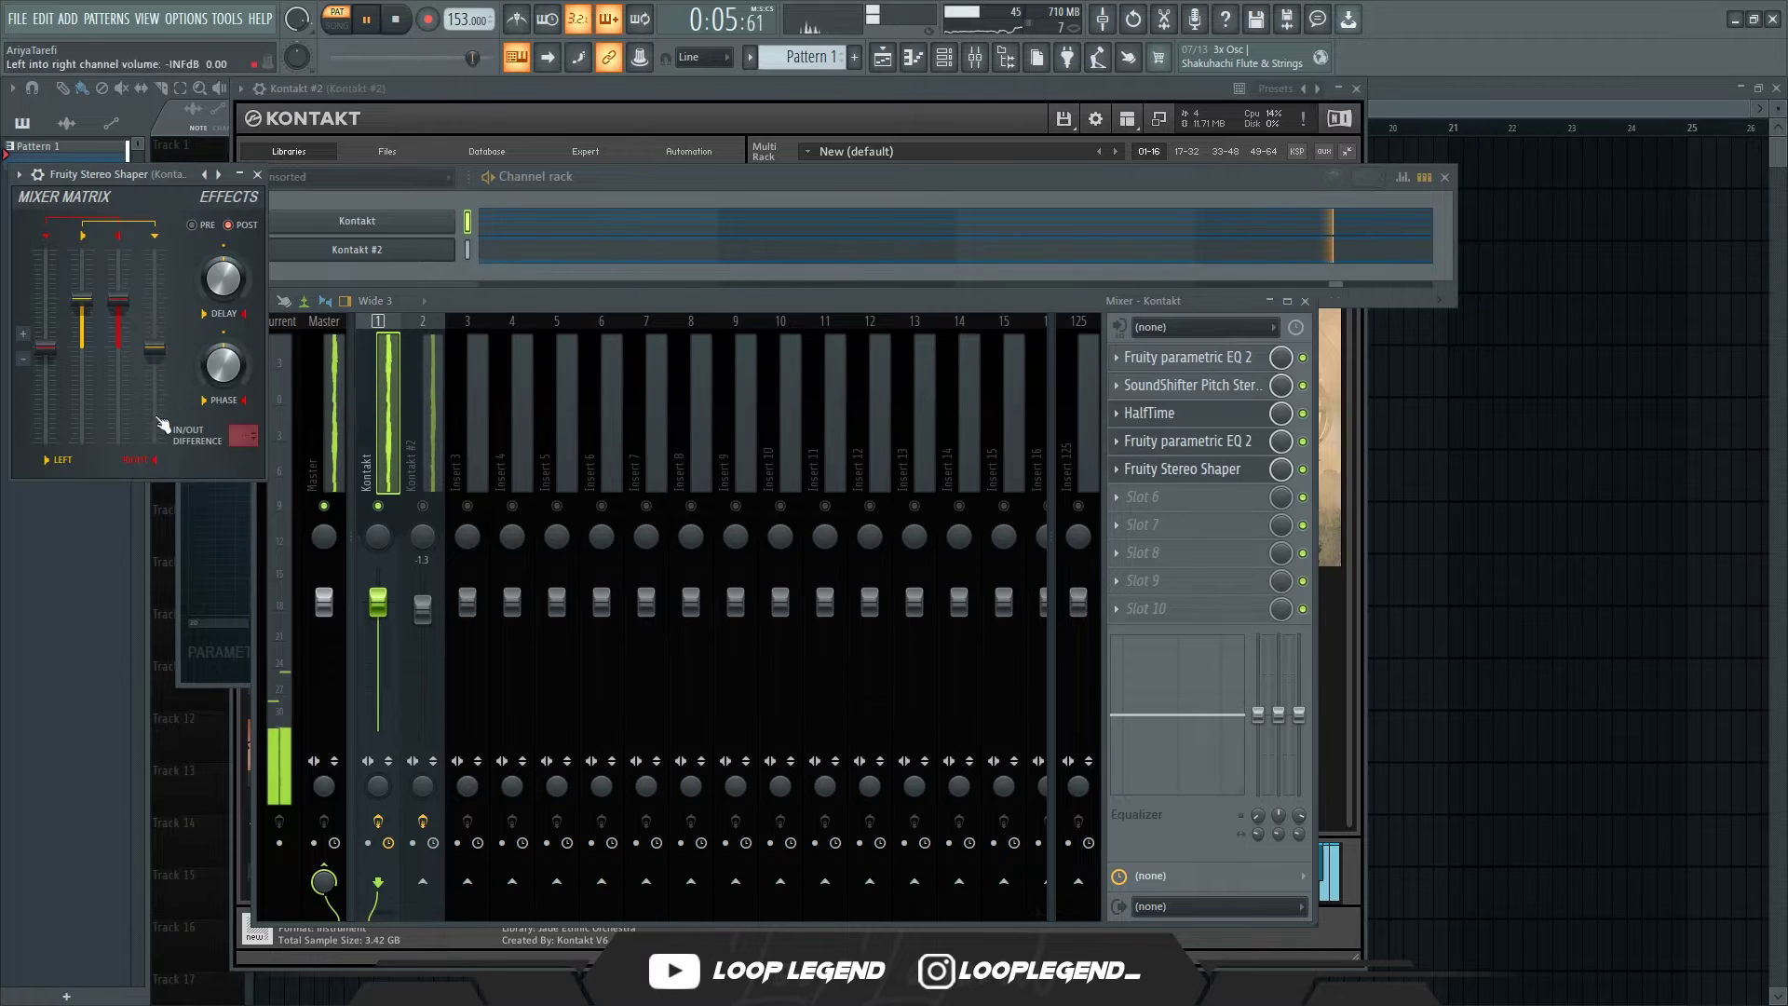
left_click_drag(240, 303, 240, 228)
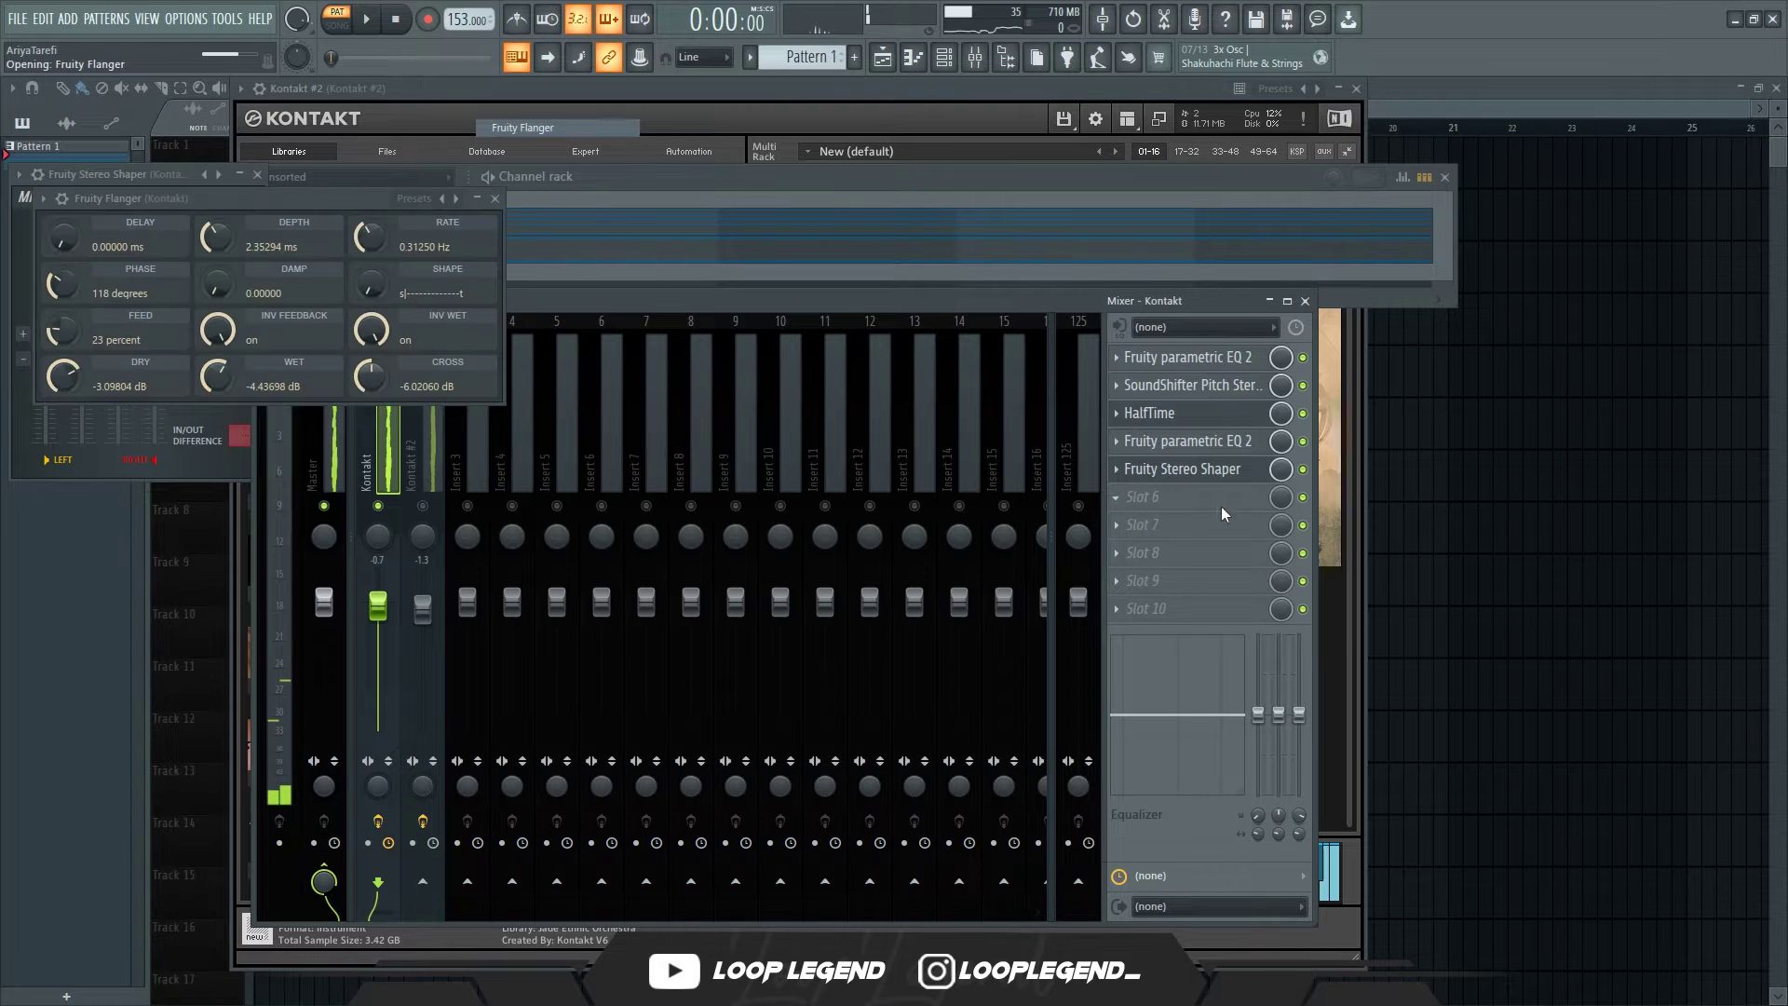
Step: Adjust the mix level of the Fruity Flanger in slot 6 of the Kontakt track
left_click_drag(1286, 500, 1286, 526)
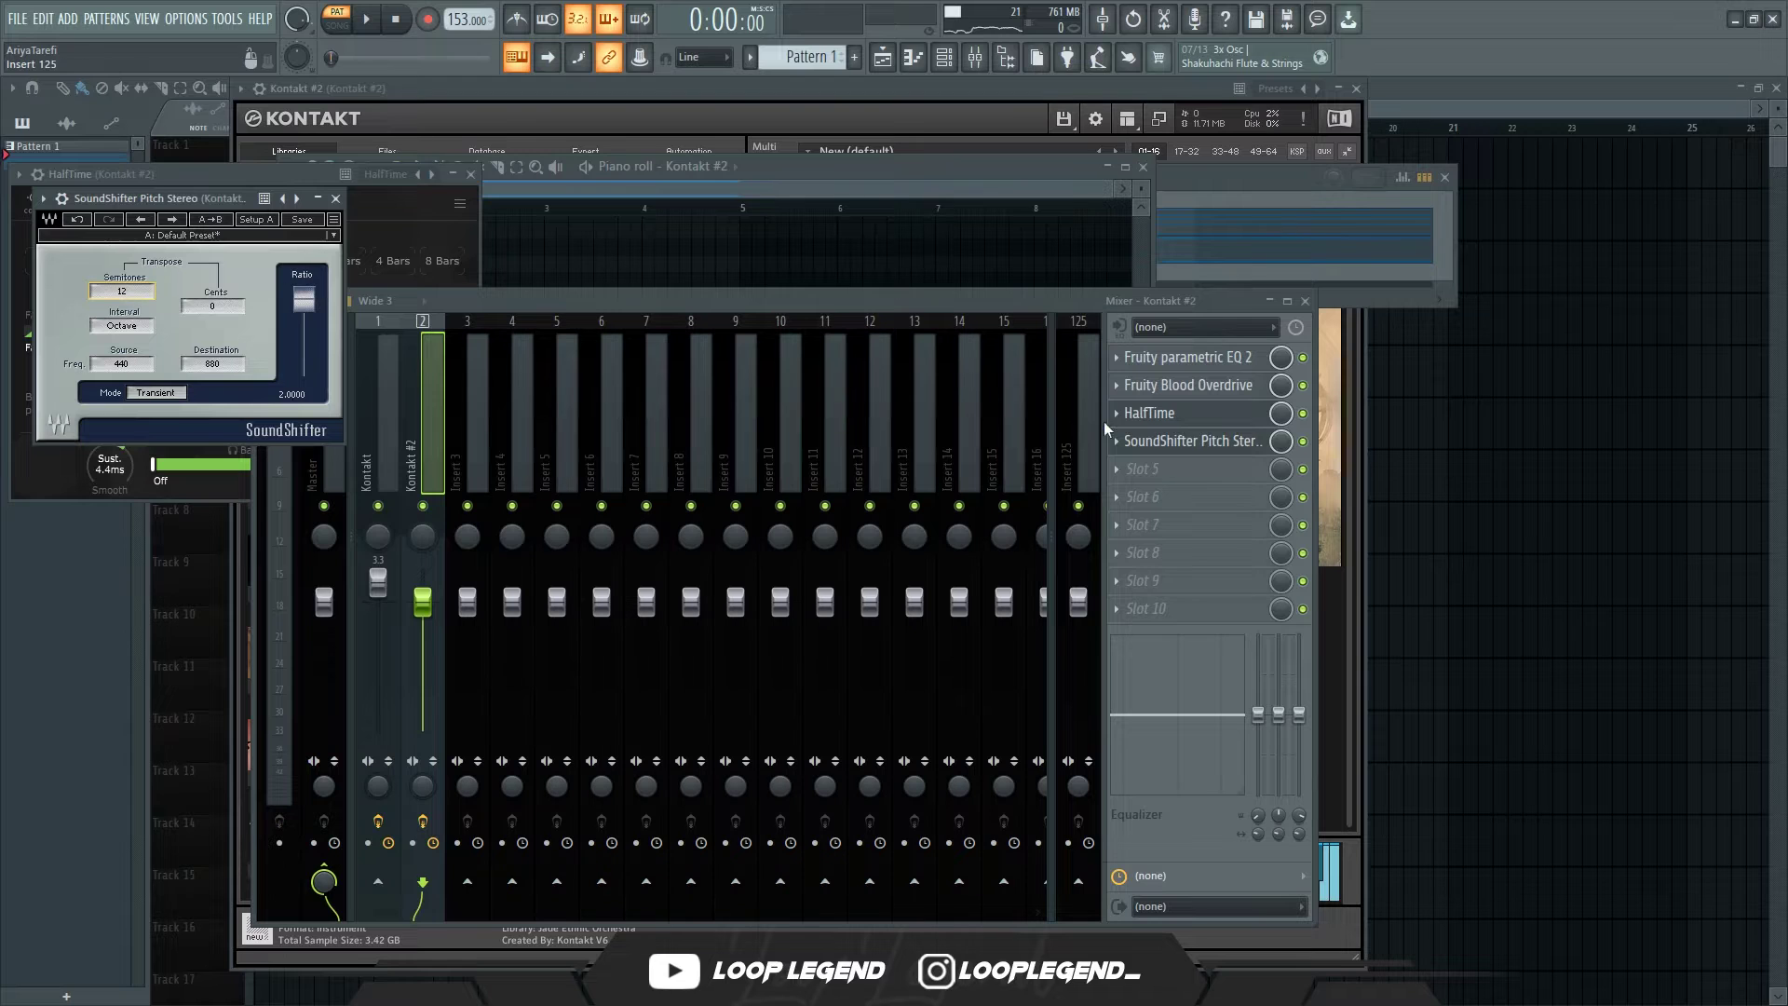
left_click(437, 506)
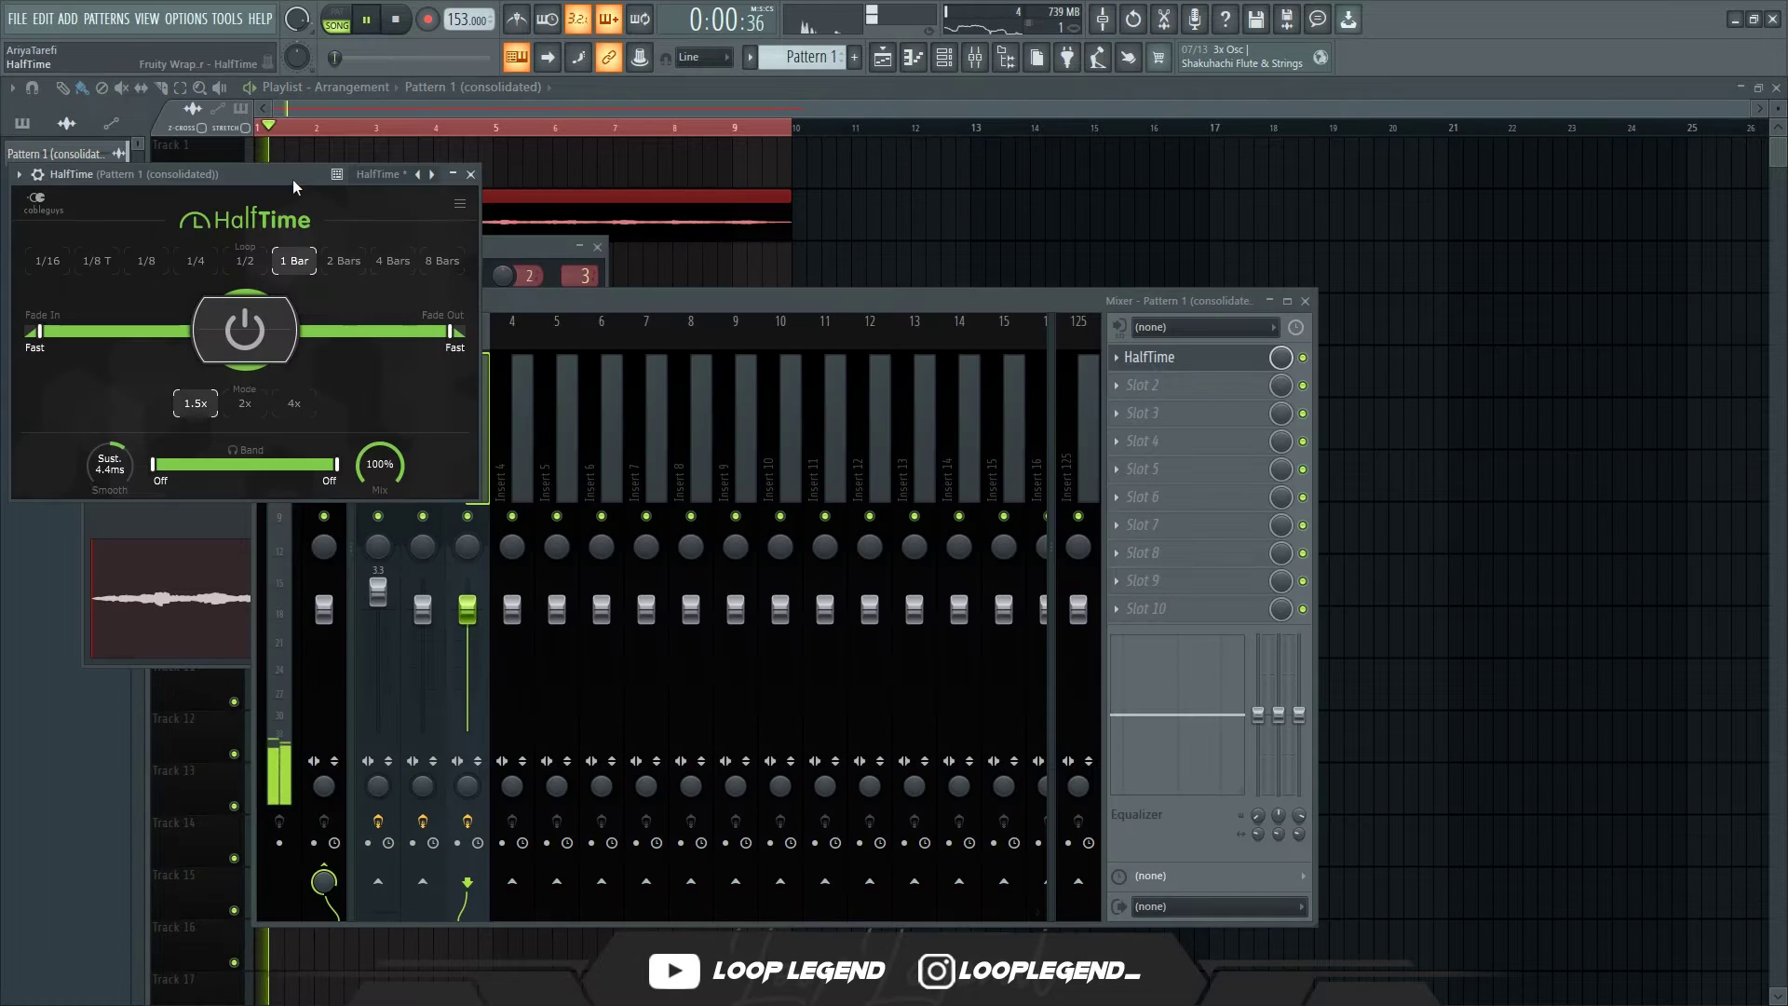
Step: On the consolidated Pattern 1 track, set HalfTime's loop length to 1/2 and lower the EQ's high-cut frequency
left_click_drag(292, 179, 870, 378)
left_click(824, 459)
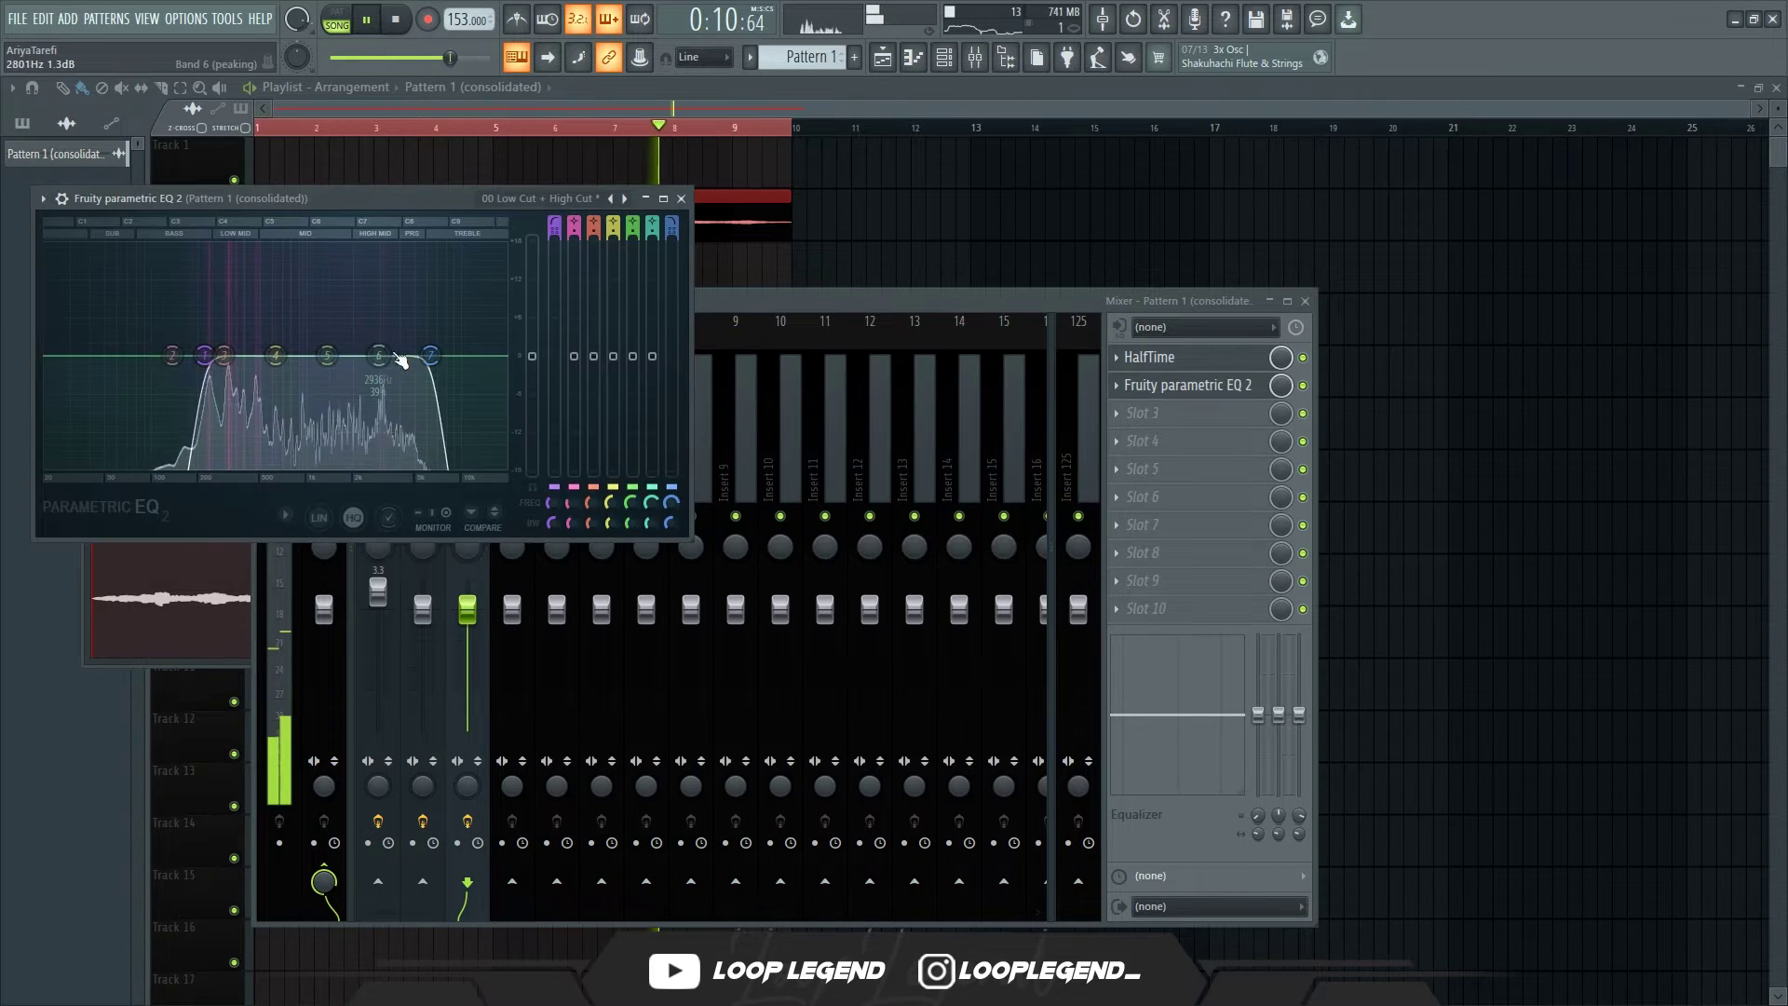
left_click_drag(430, 355, 402, 357)
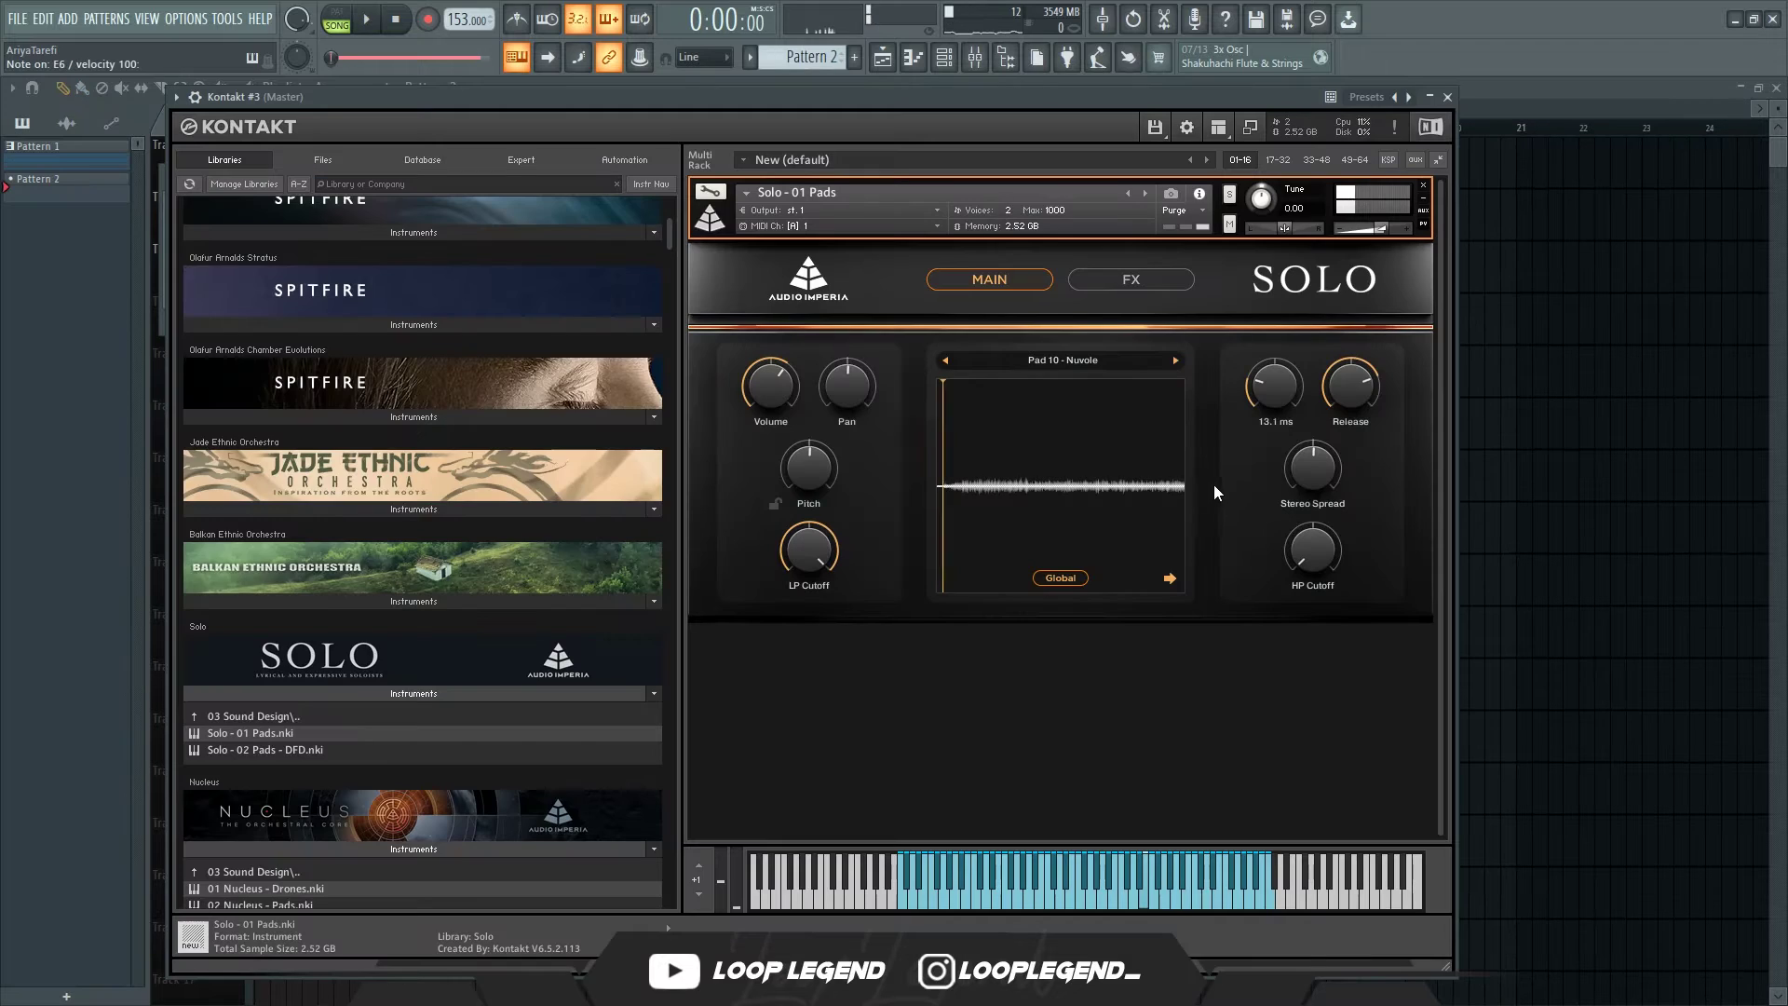
Step: Write eight-step D#7 and D#6 notes plus a short A#6 at their end in Kontakt #3's piano roll, and duplicate the phrase
key("F7")
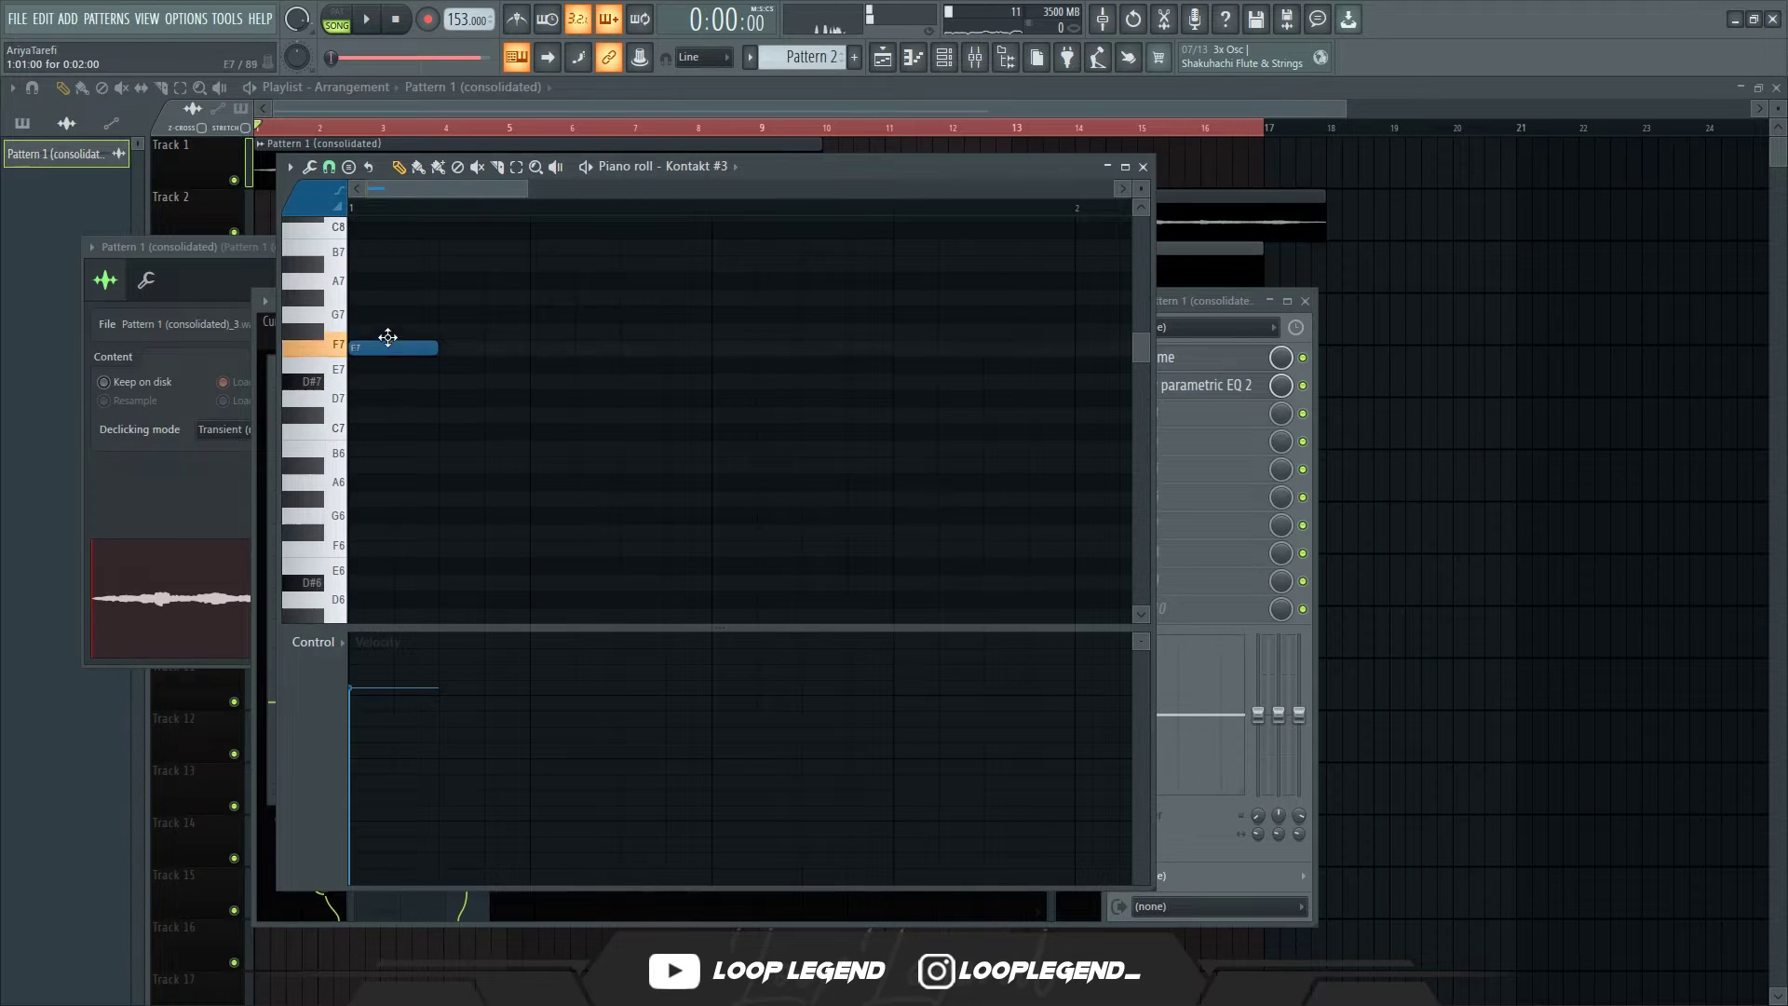
left_click_drag(383, 343, 433, 494)
scroll(382, 506, "down", 7)
left_click(363, 495)
left_click(580, 470)
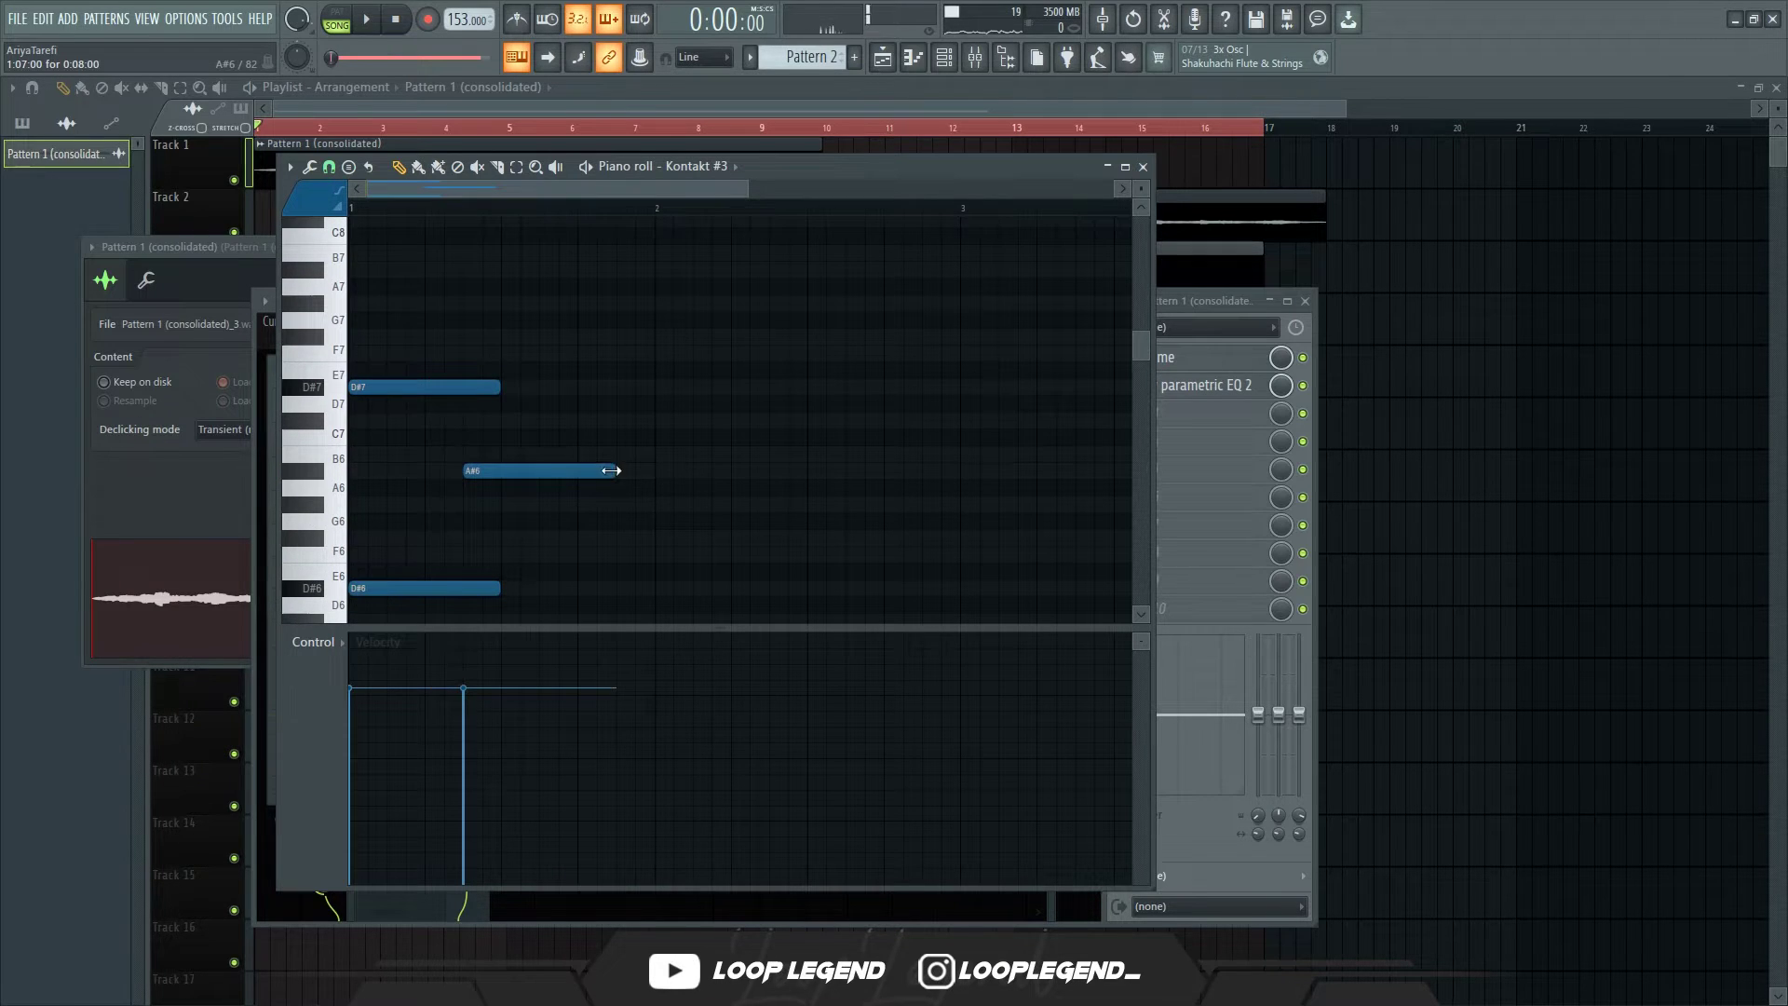
left_click_drag(485, 489, 500, 490)
key("ctrl+b")
key("space")
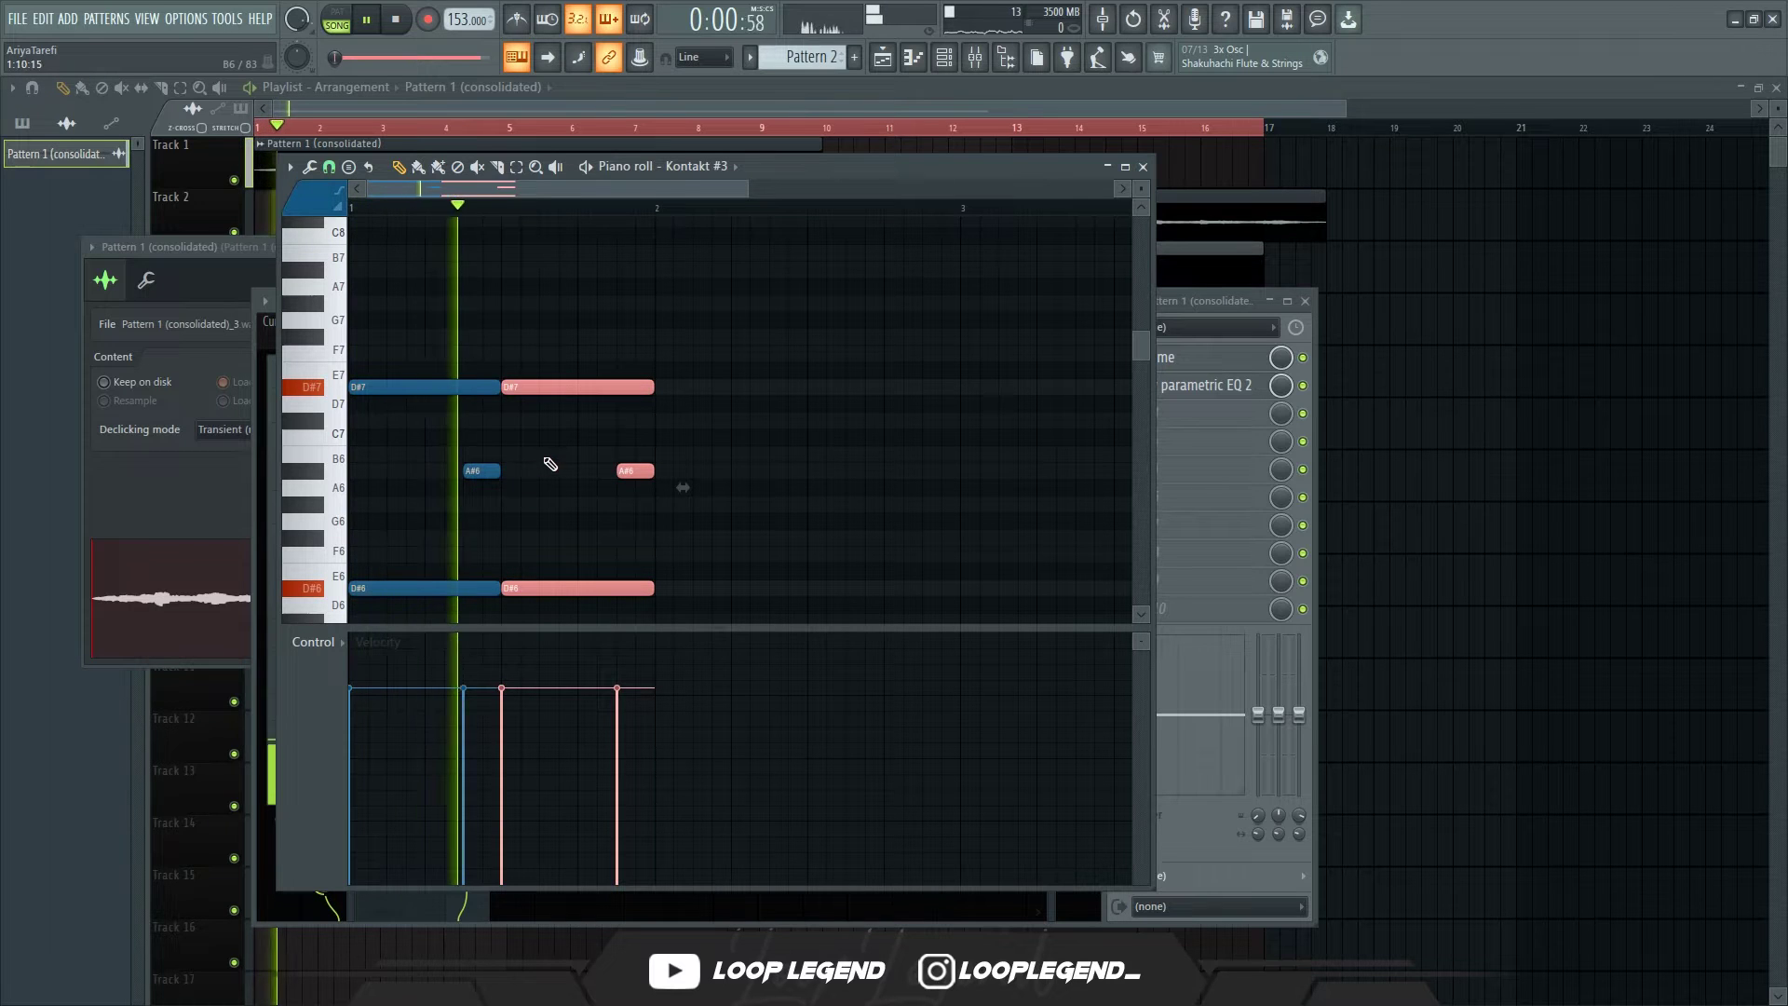
Step: Shorten the first D#6 note to four steps, duplicate it directly behind itself, and delete the F6 note
key("space")
left_click(577, 449, "ctrl")
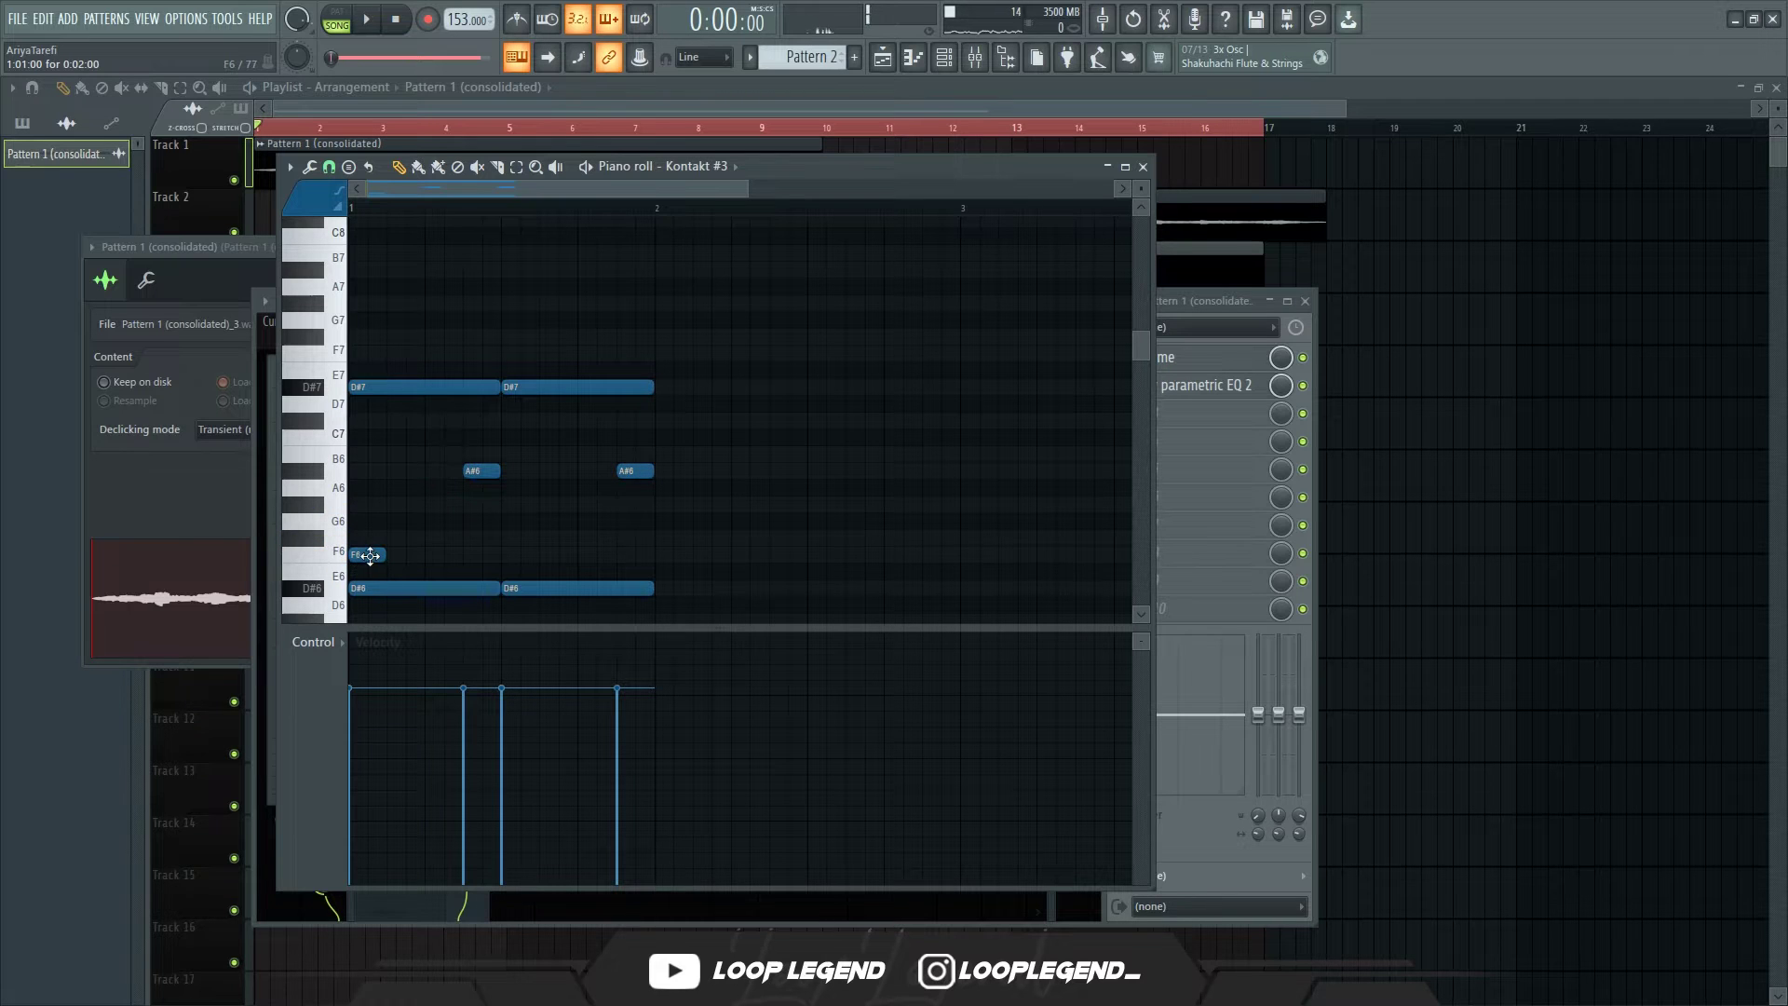
left_click_drag(493, 593, 411, 588)
left_click(411, 587, "ctrl")
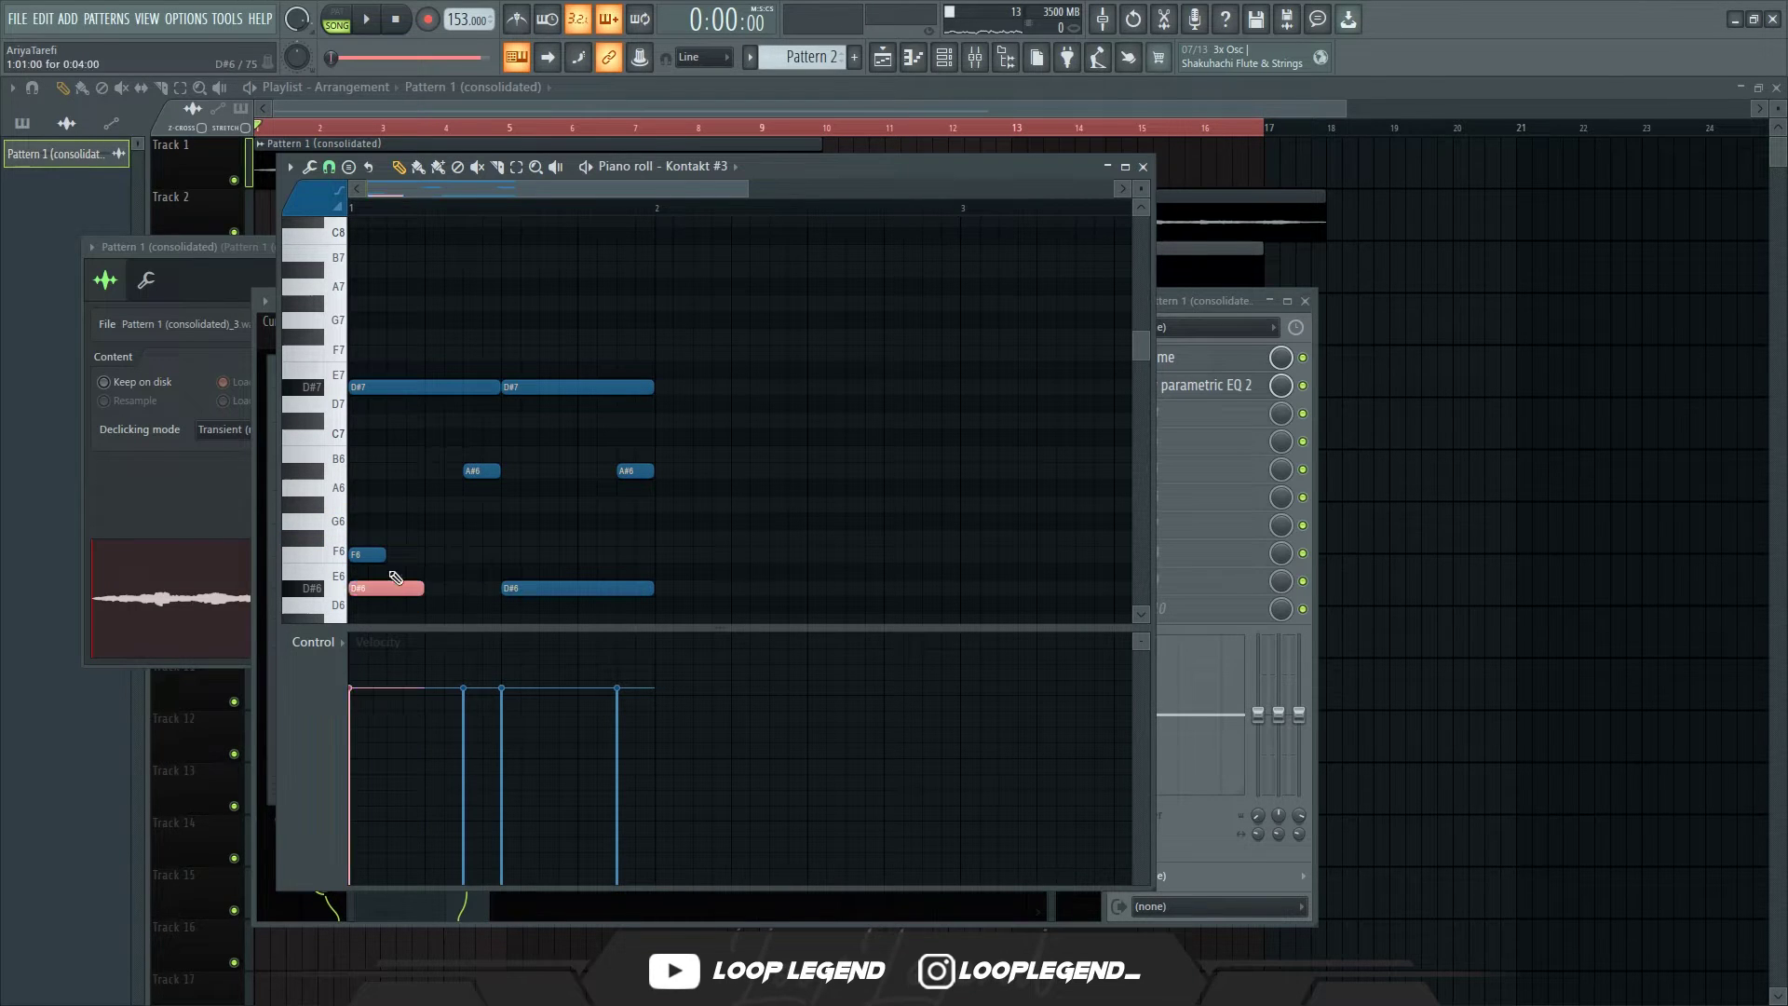
key("ctrl+b")
right_click(372, 556)
key("space")
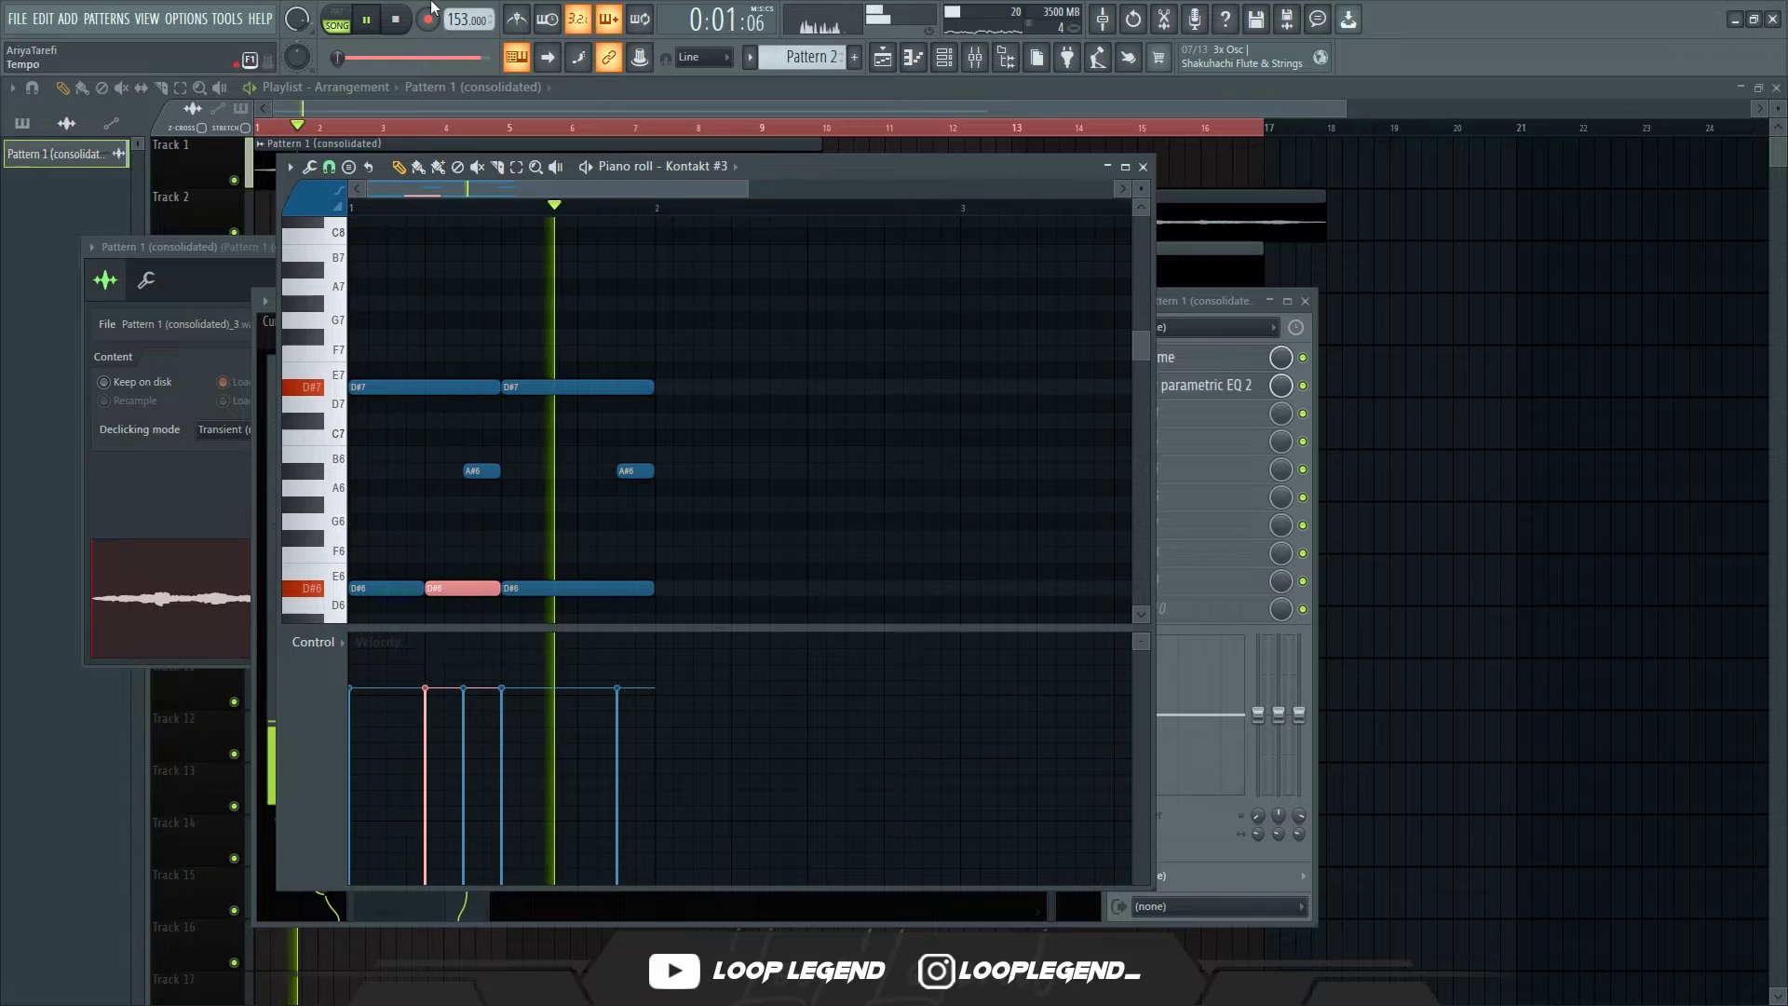
Step: Lower the second D#7 note of the Kontakt #3 melody to B6 and play the result
key("space")
left_click_drag(556, 388, 545, 442)
key("space")
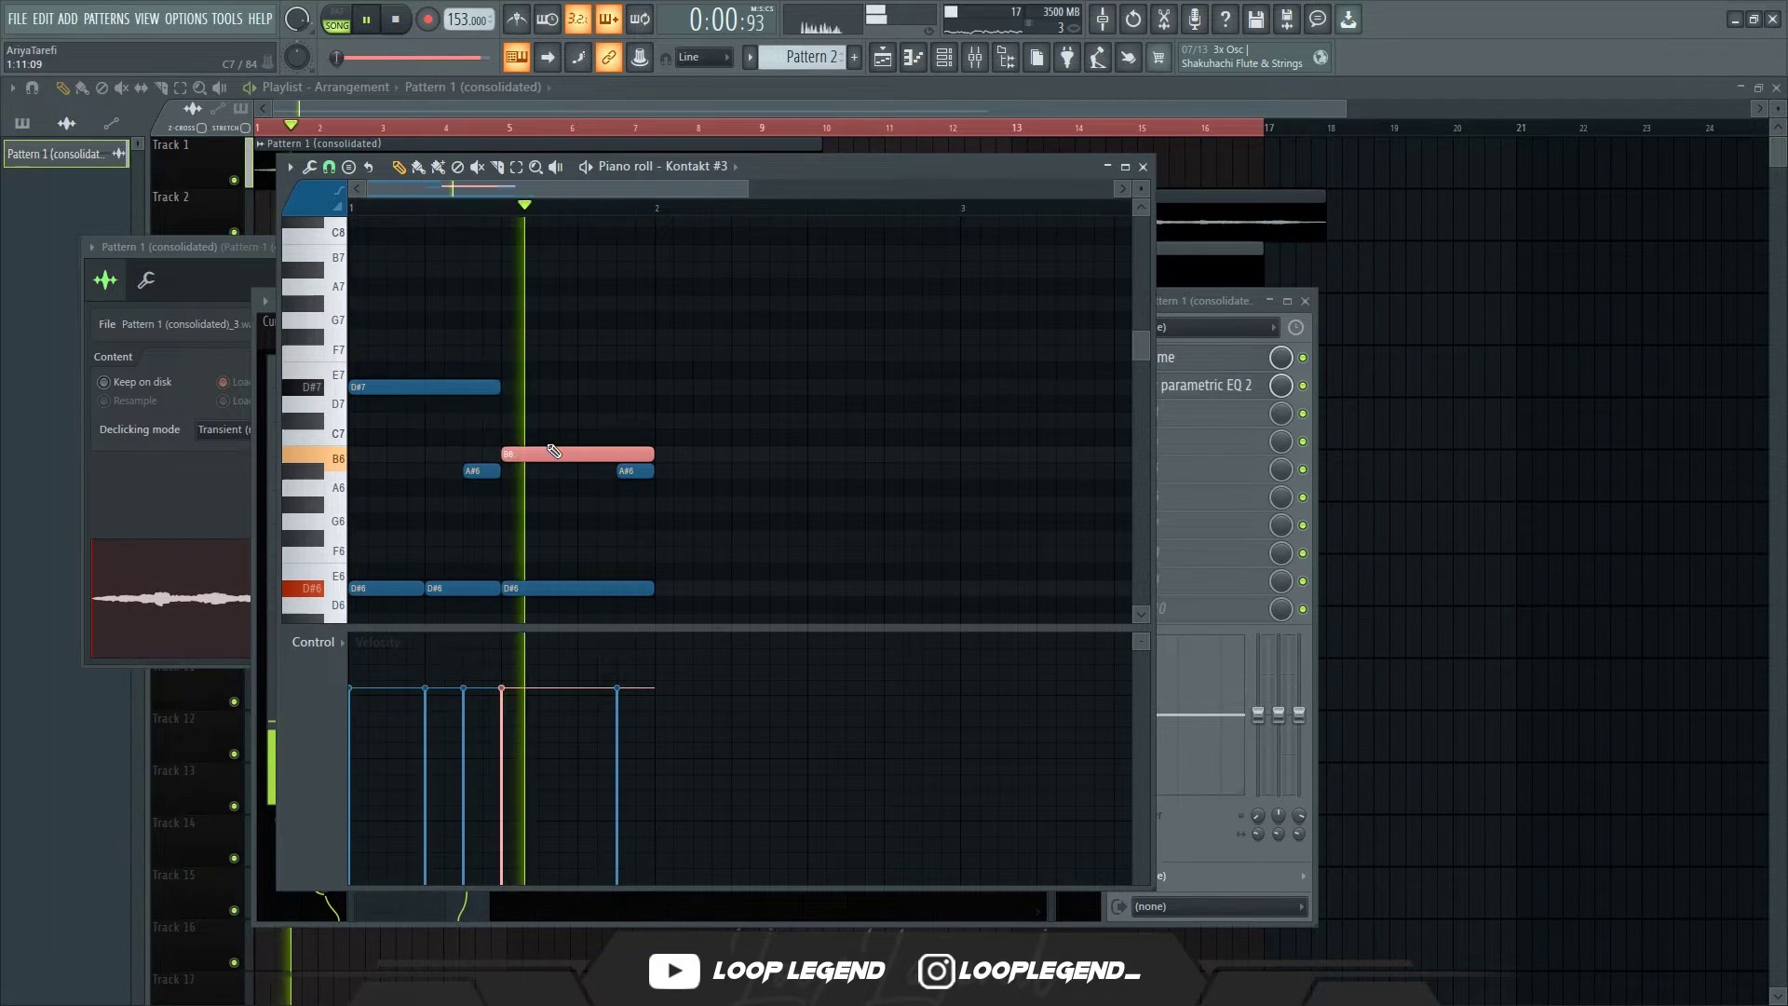
scroll(596, 443, "down", 4)
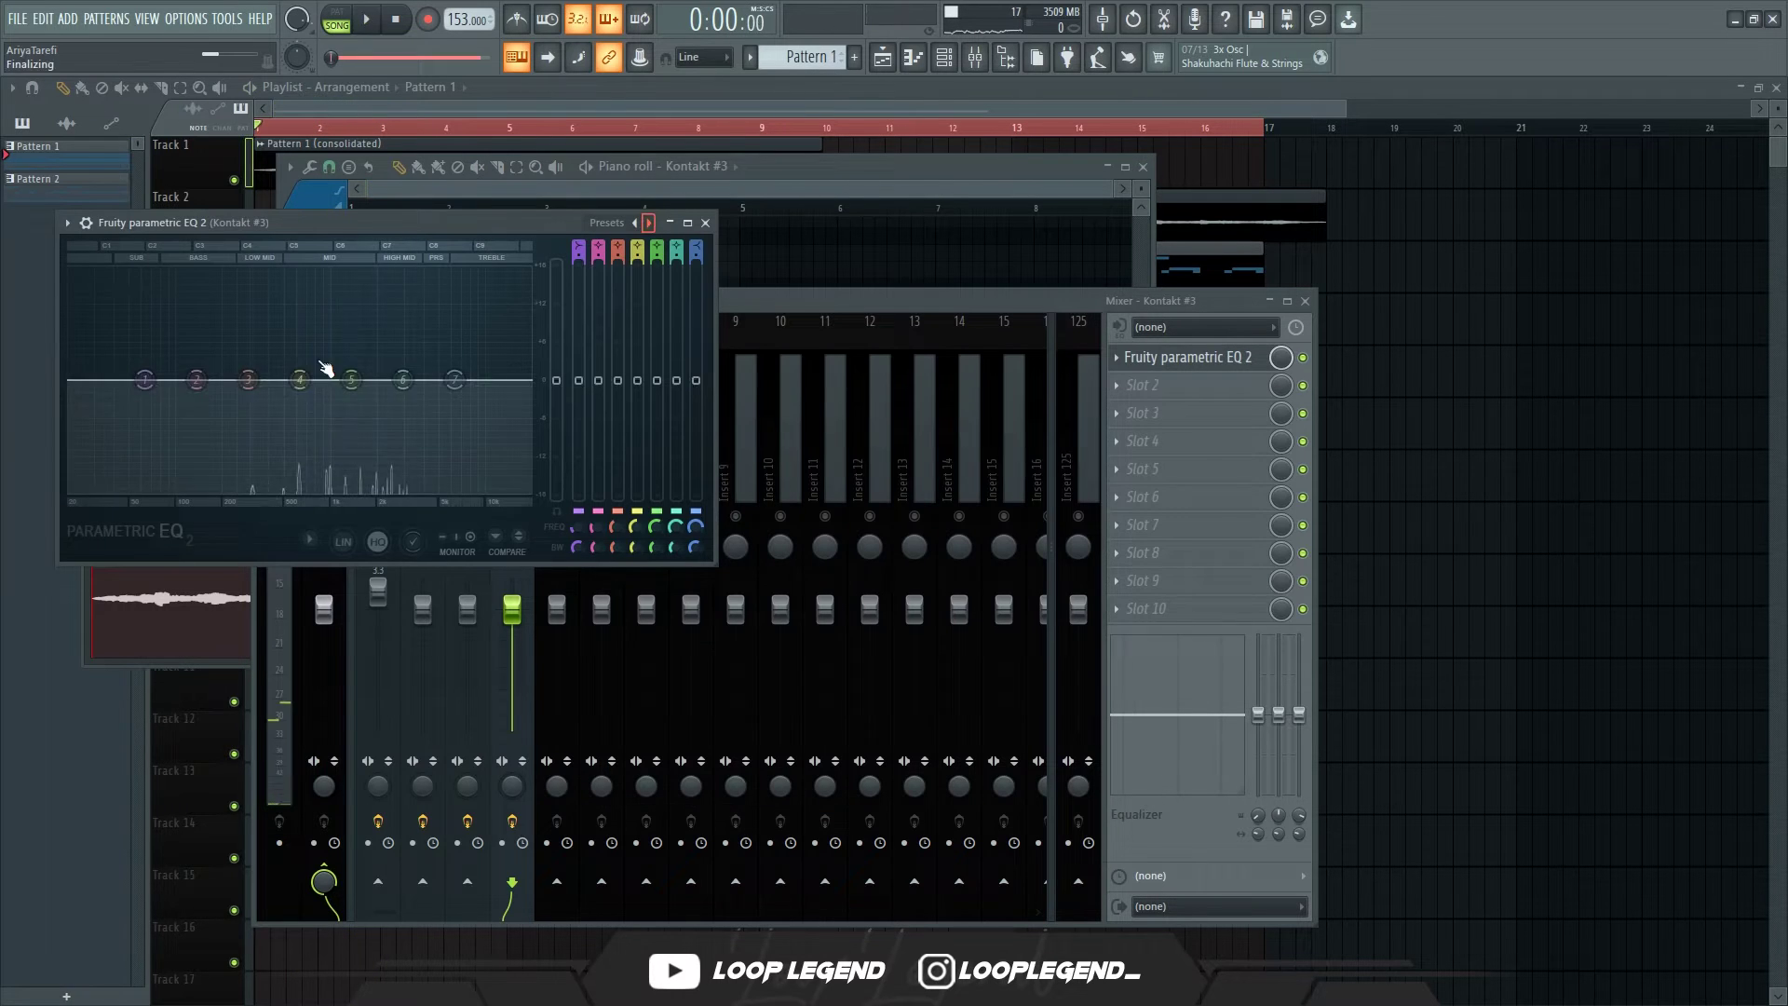
Step: Raise the low-cut and high-cut frequencies of Fruity Parametric EQ 2 on the Kontakt #3 track during playback
key("space")
left_click_drag(145, 380, 232, 380)
left_click_drag(457, 380, 531, 380)
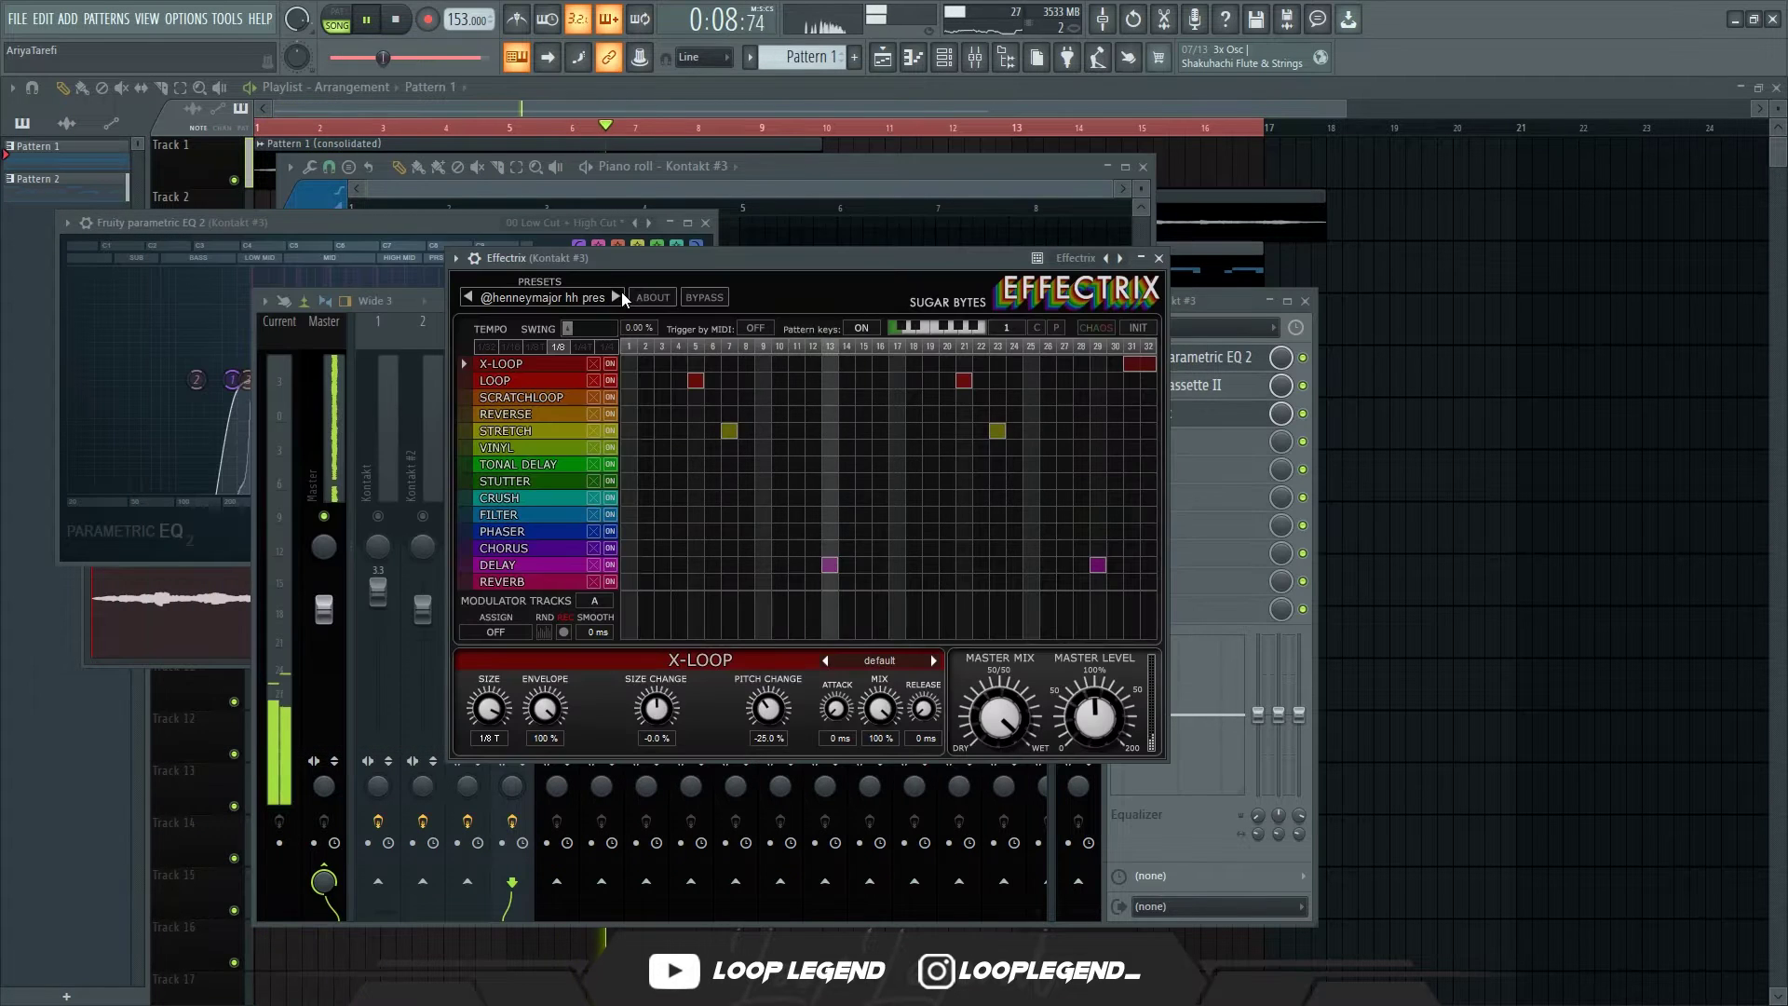
Step: Choose another preset in Effectrix on the Kontakt #3 track and switch off the reverb in Portal's Solarflare preset
left_click(620, 294)
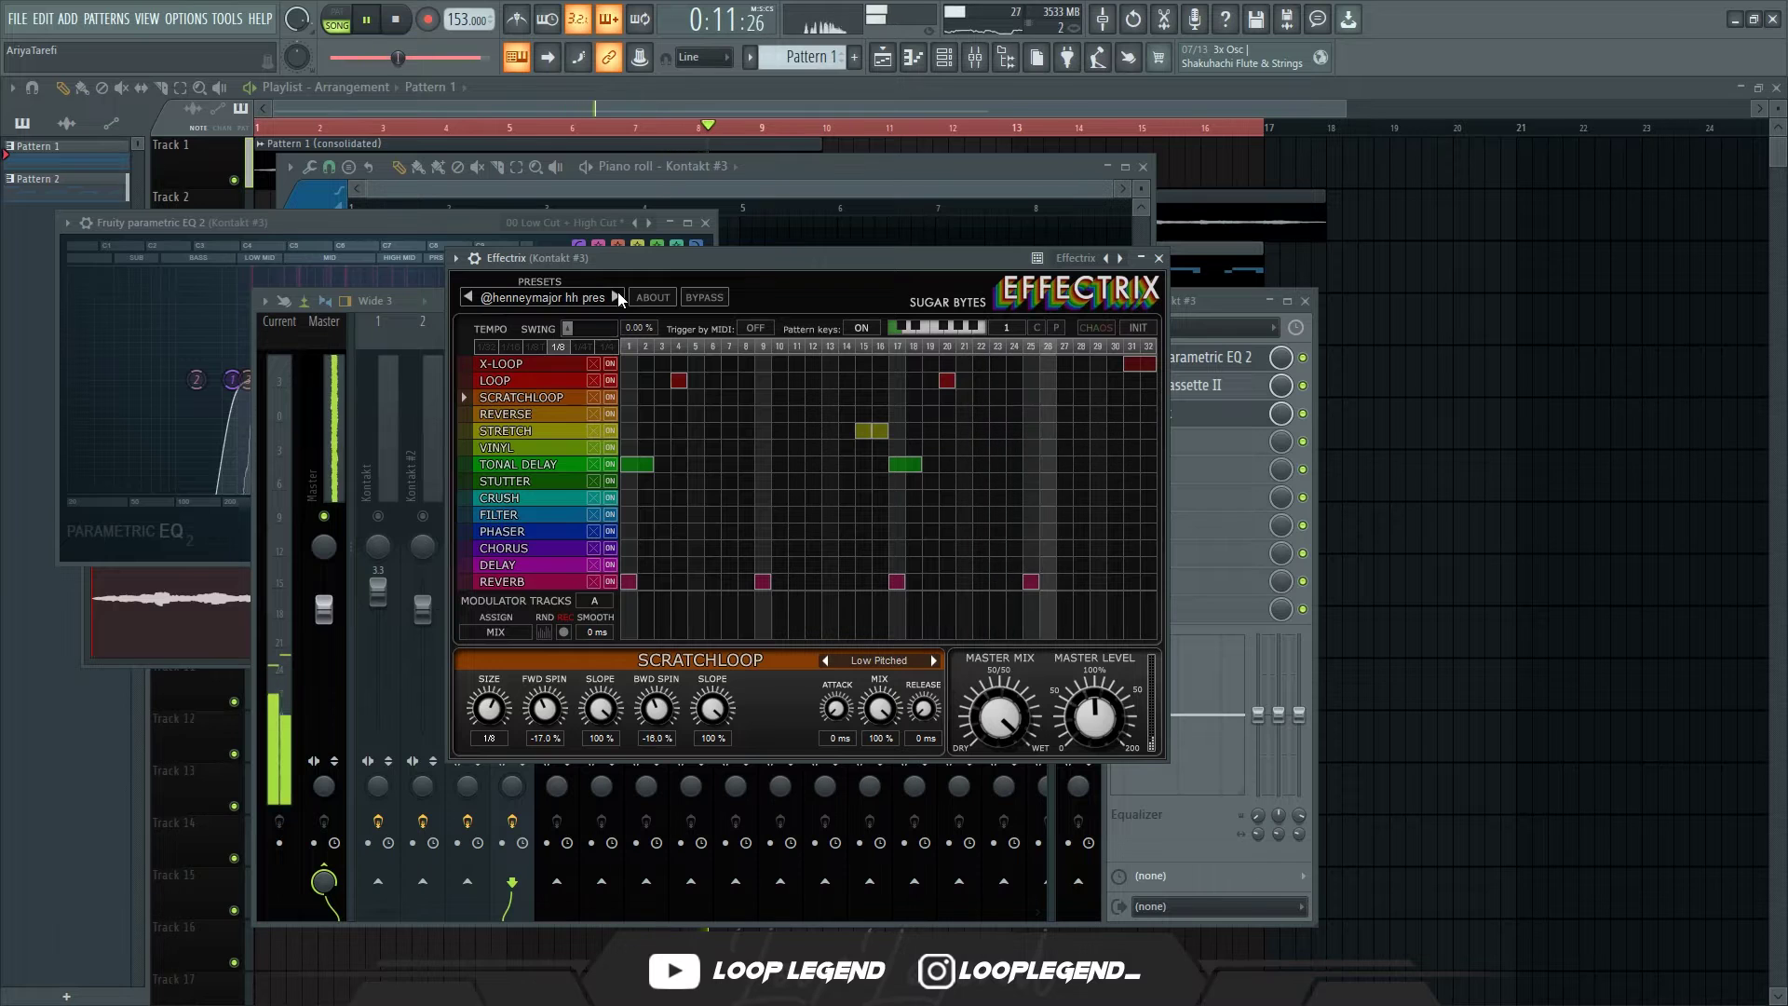
left_click(1138, 361)
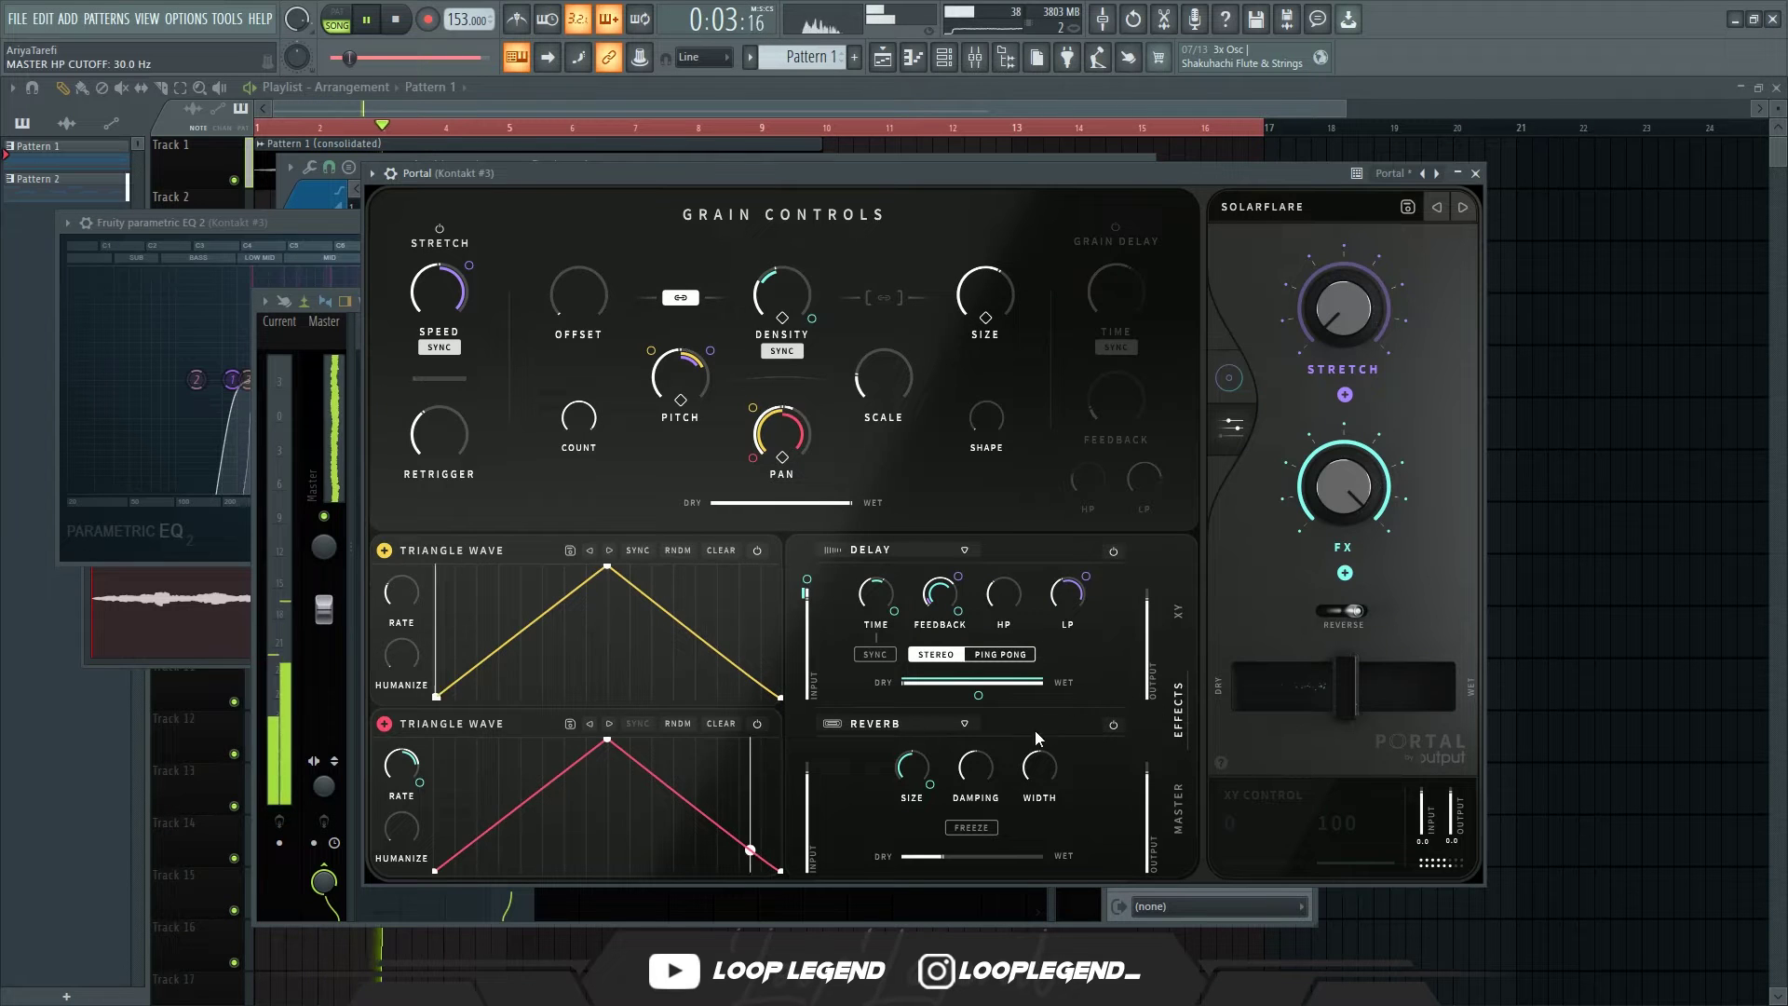
left_click(1109, 726)
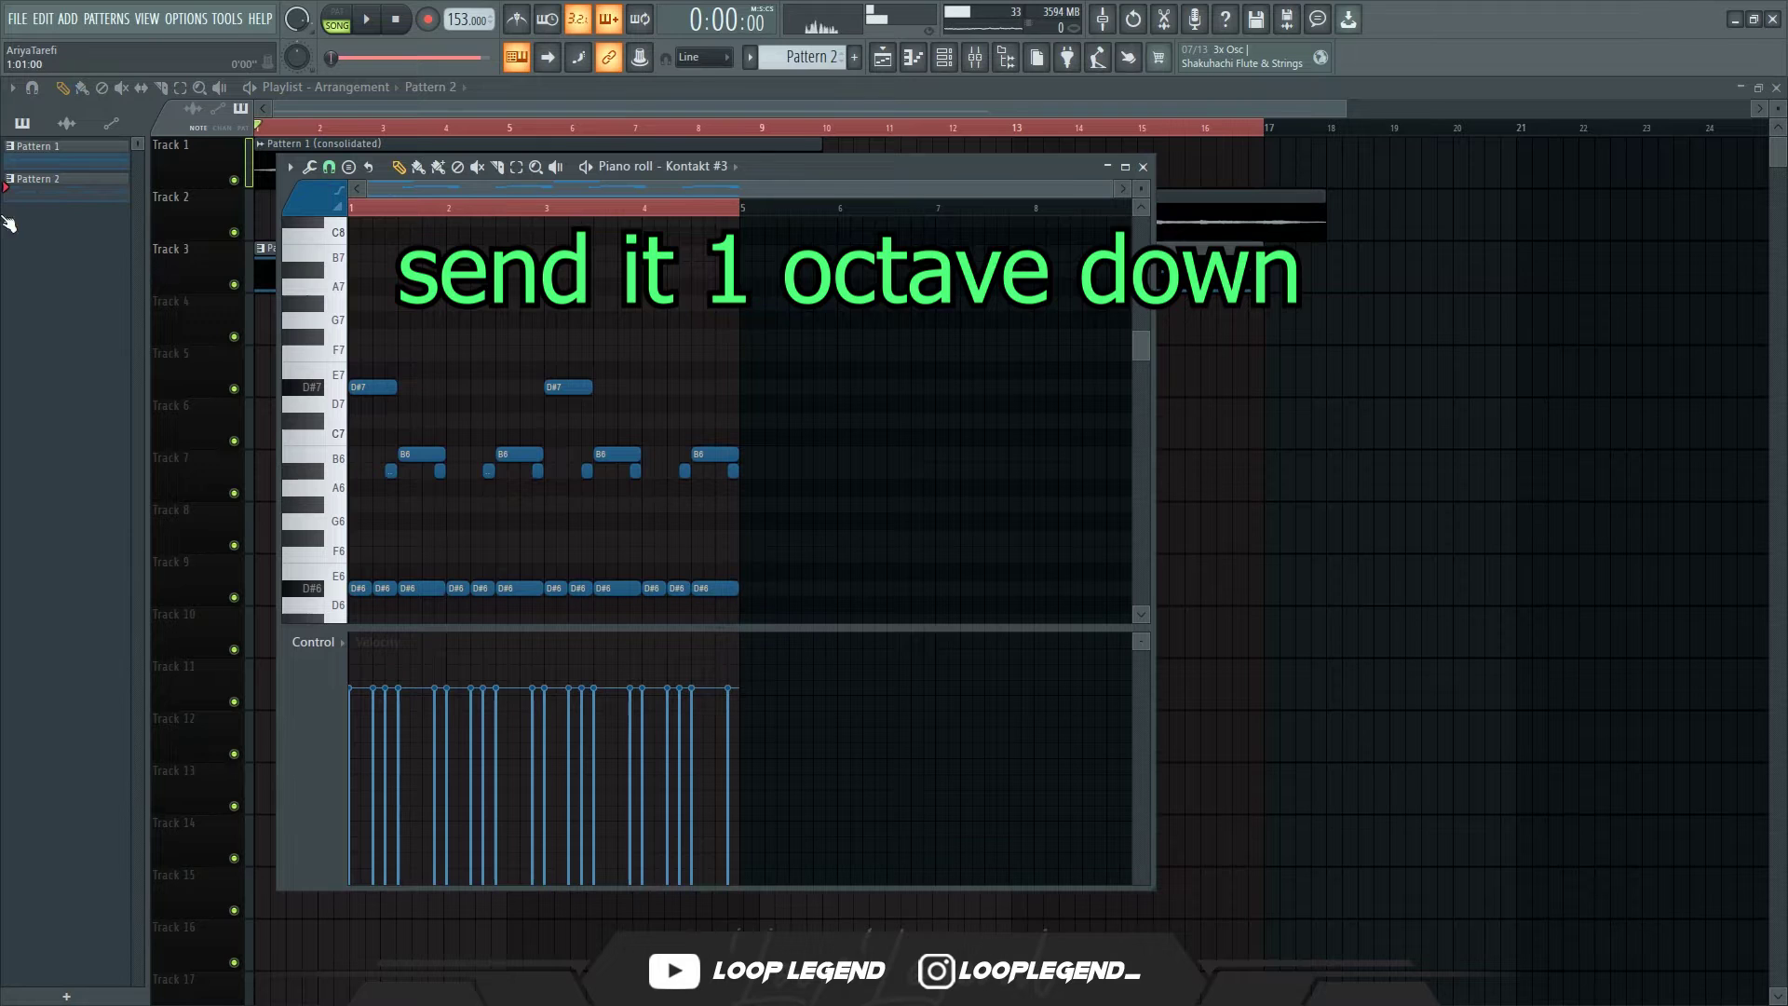
Step: Transpose all Kontakt #3 melody notes in Pattern 2 one octave down and play them back
key("ctrl+Down")
key("space")
scroll(559, 504, "down", 2)
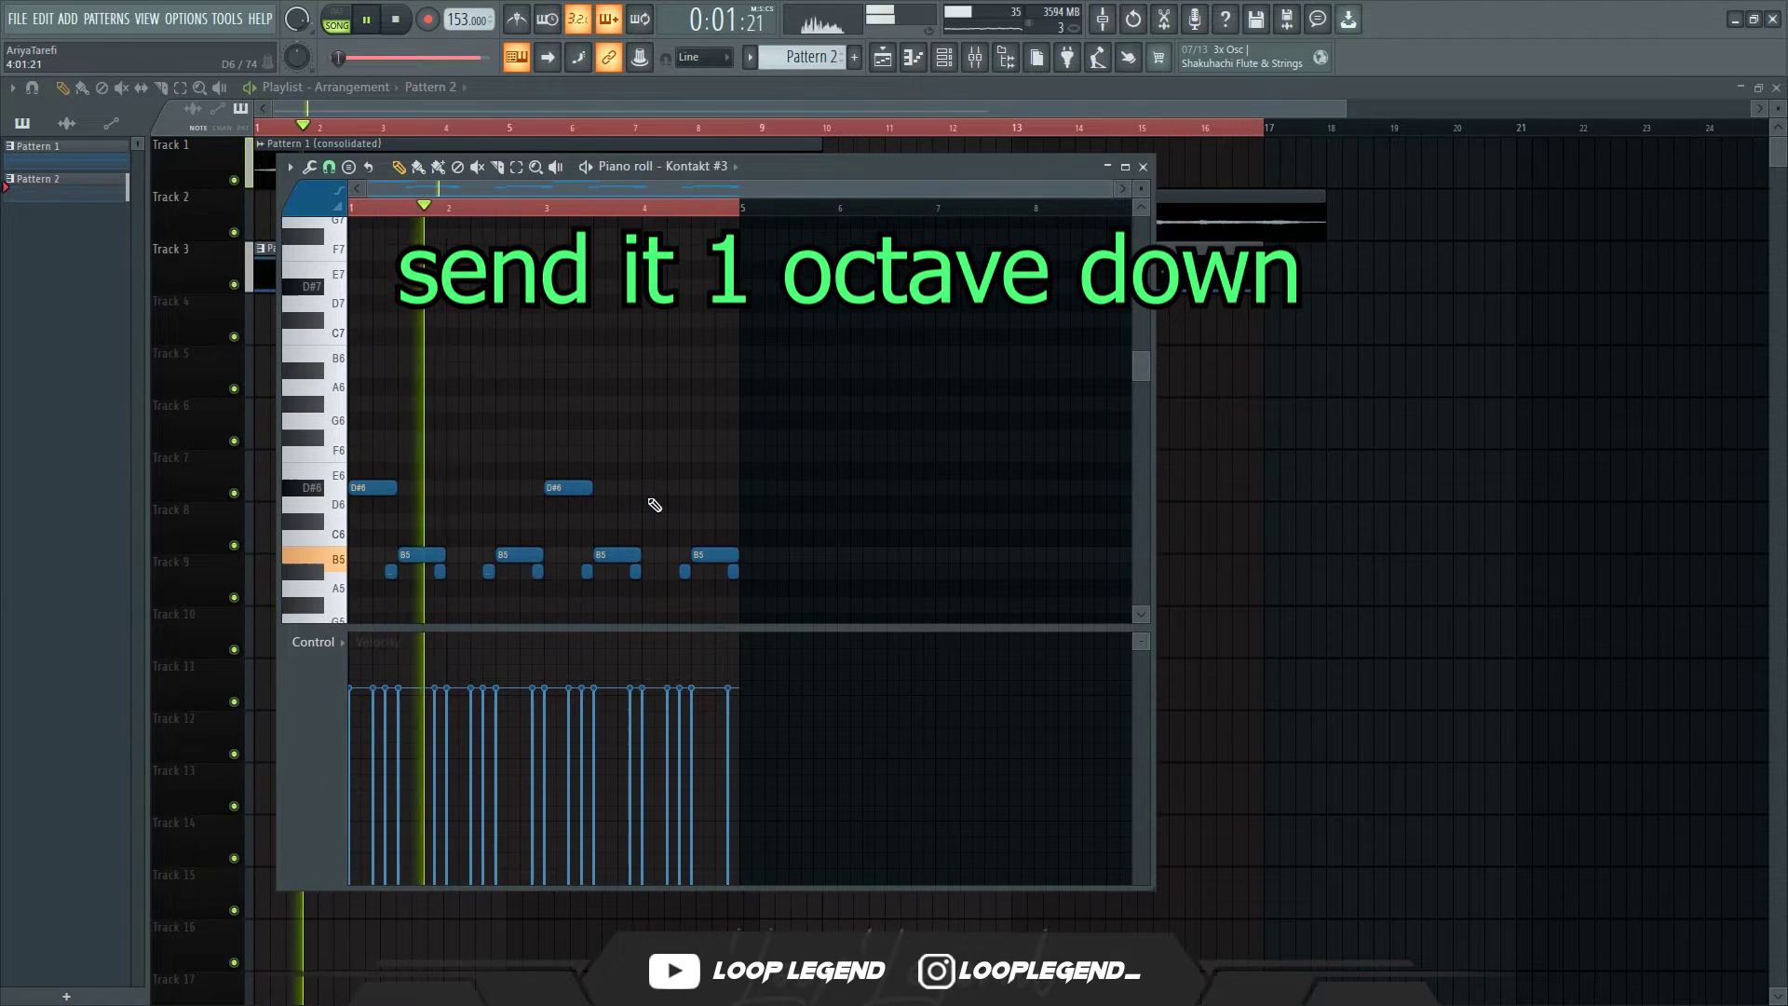
scroll(654, 505, "down", 2)
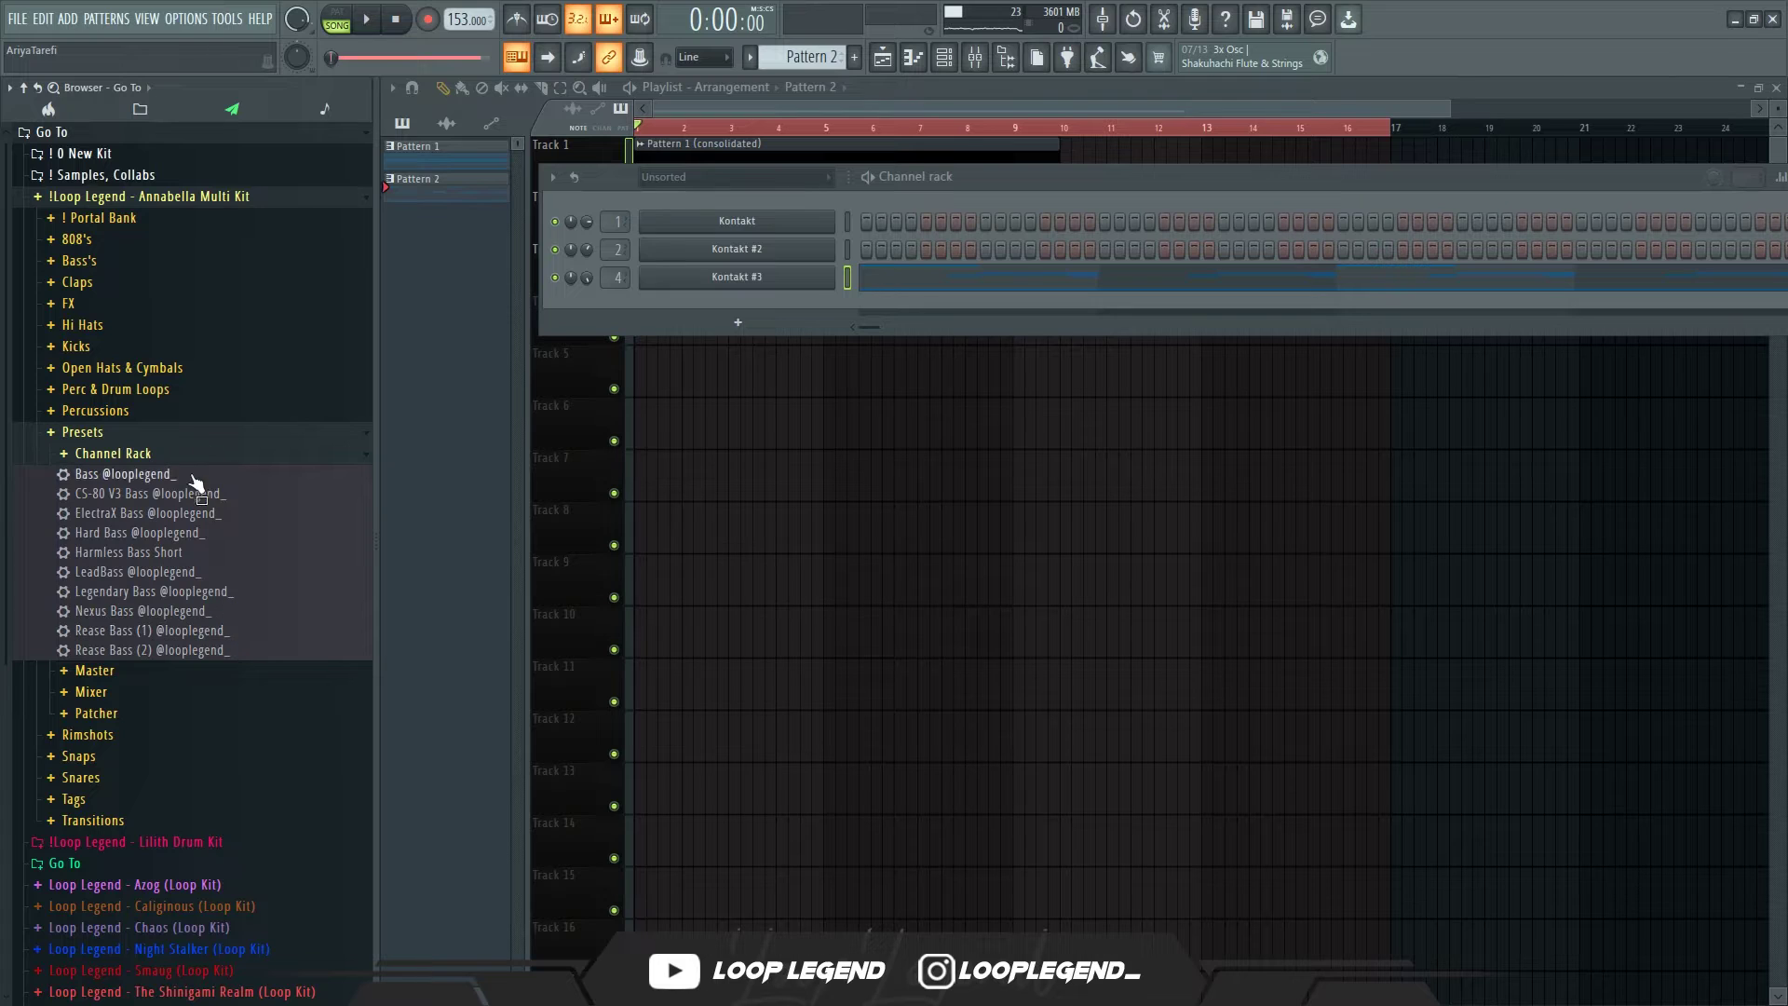
Step: Load the Bass preset from the Annabella kit's channel rack presets as a new channel and try its sound
left_click_drag(726, 311, 730, 298)
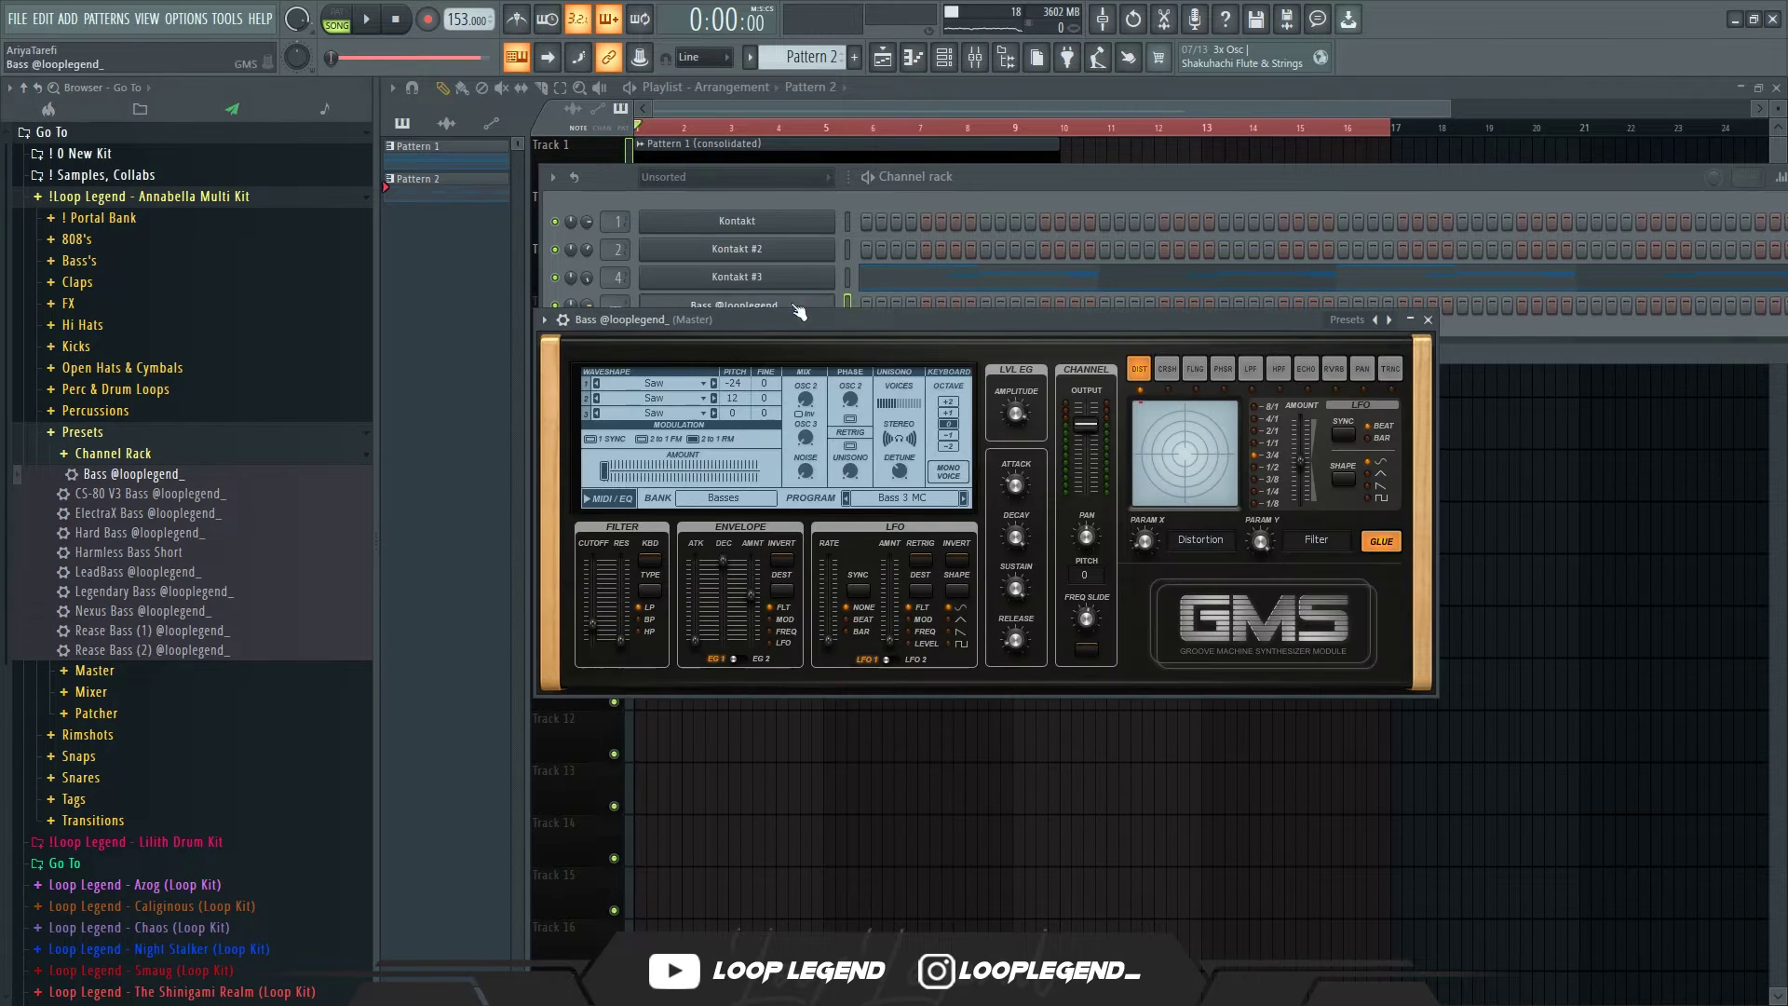
key("x")
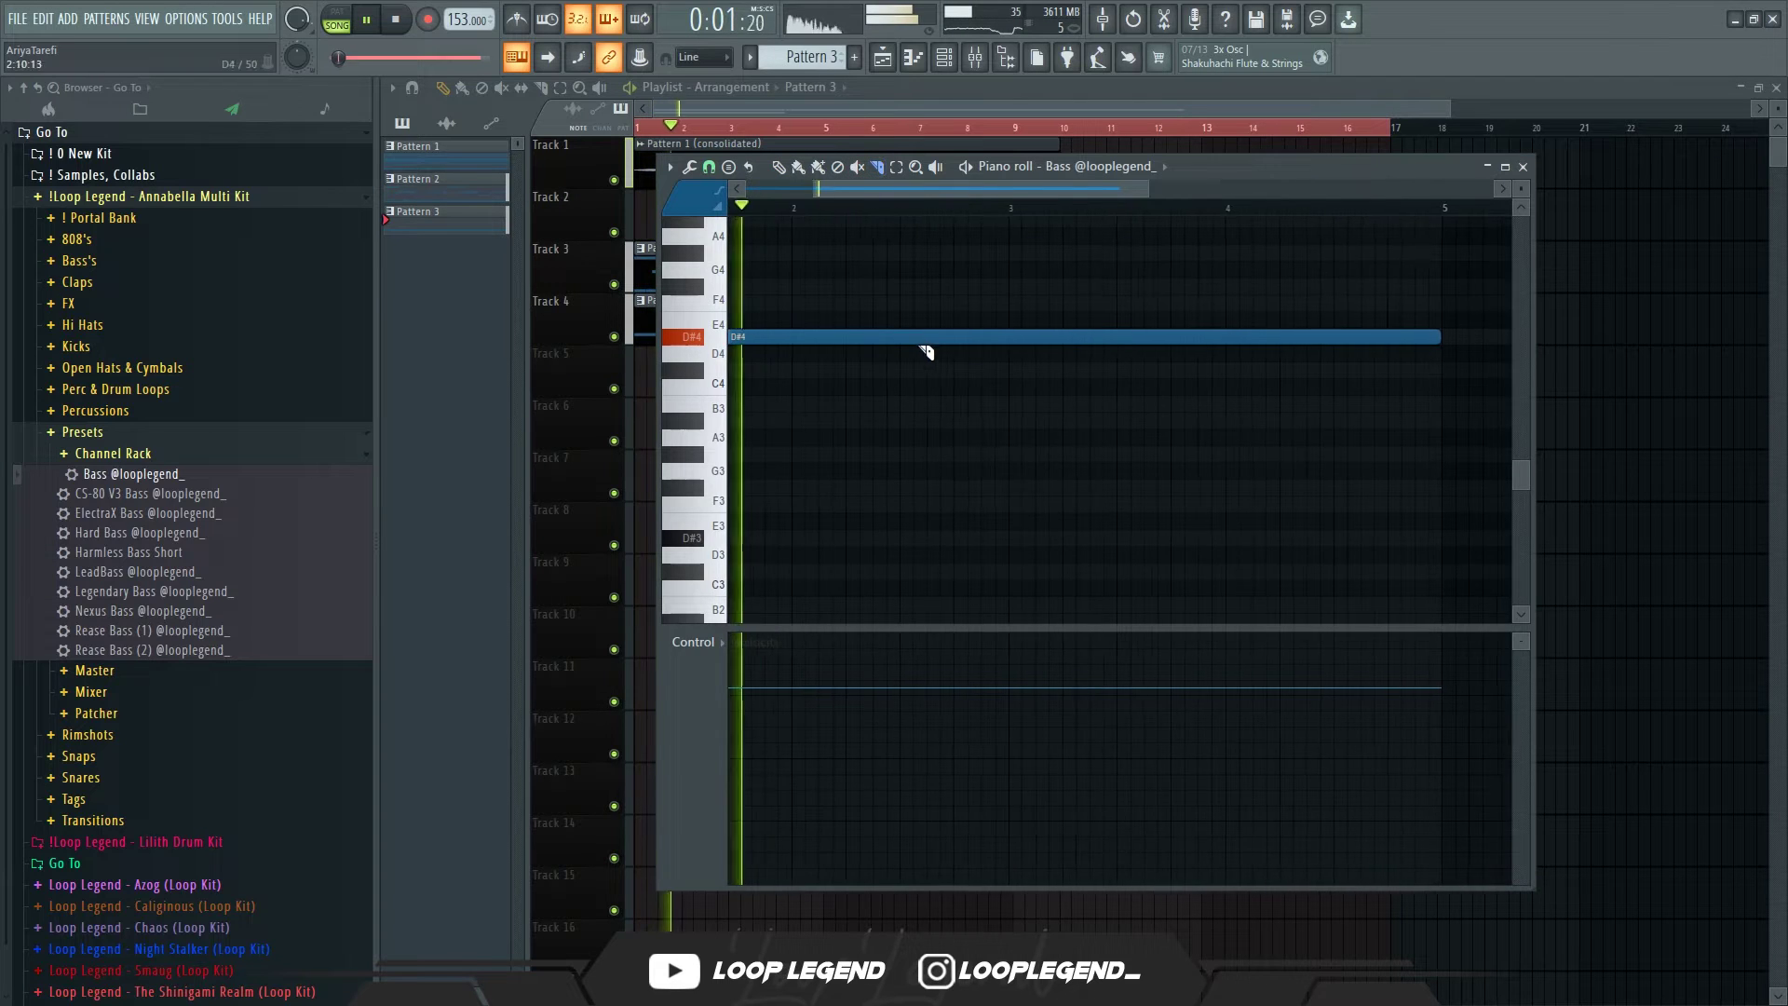
Step: Slice the long D#4 bass note at bar 3 and near the ends of bars 2 and 4
left_click(952, 340)
scroll(991, 339, "down", 2)
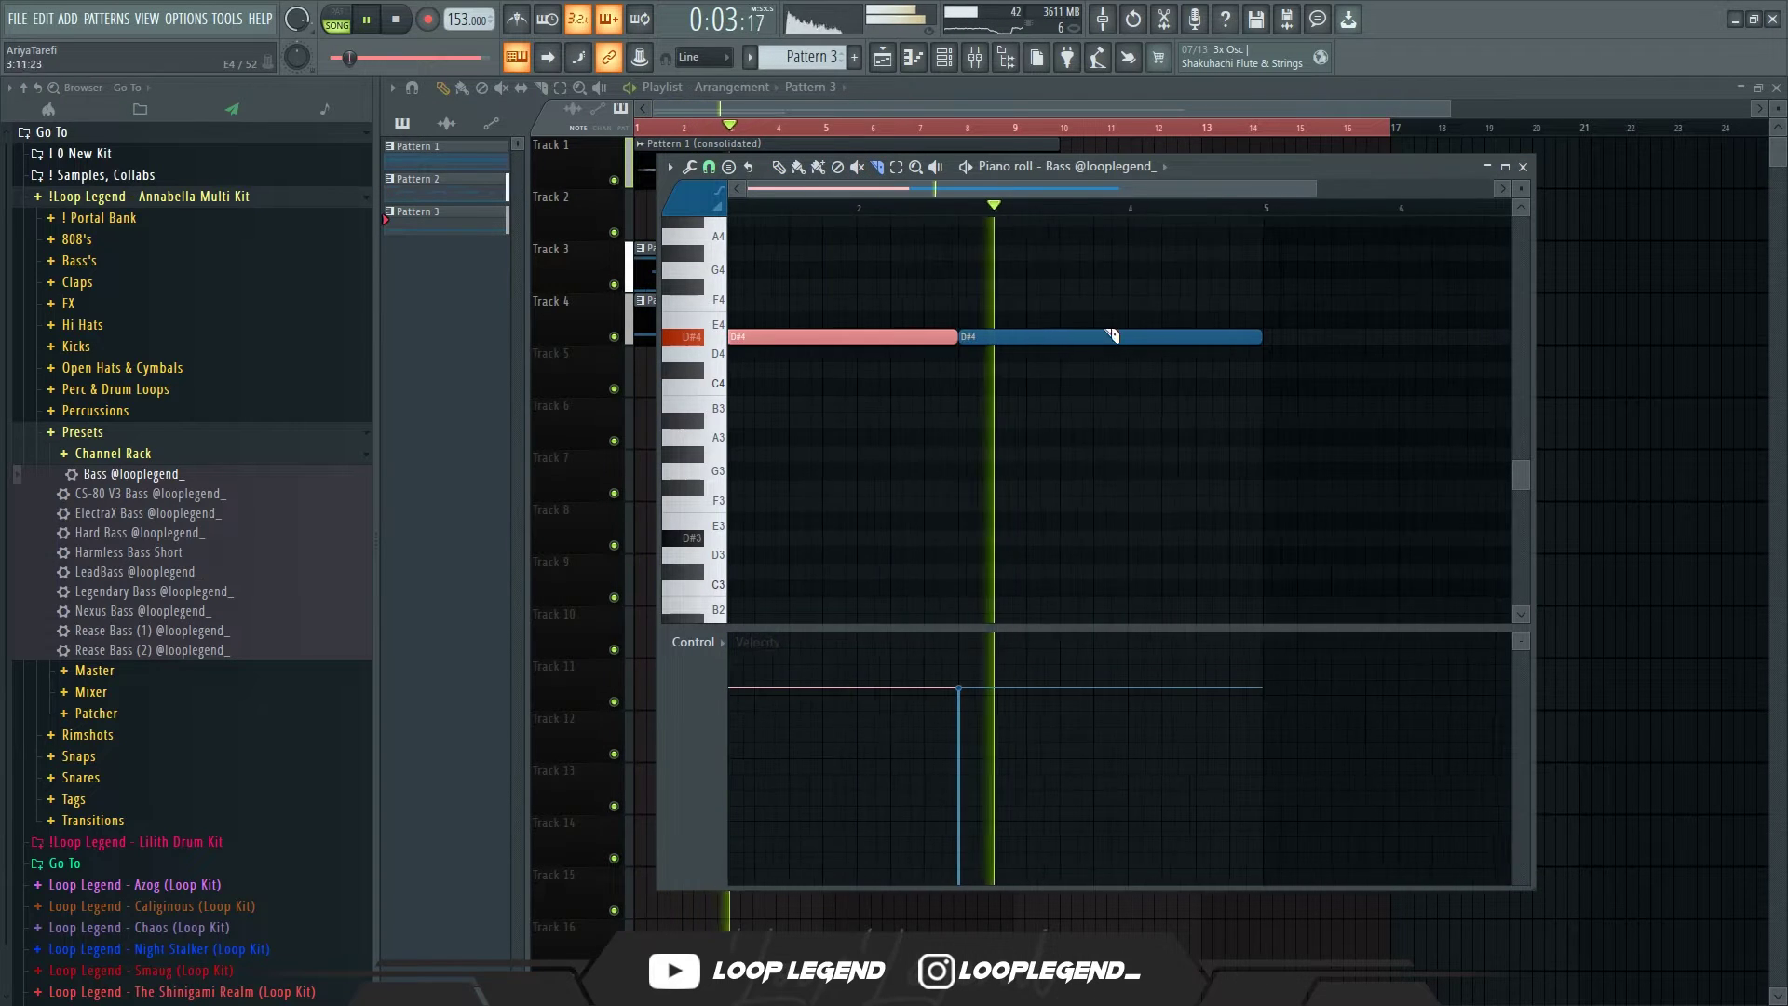
left_click(986, 340)
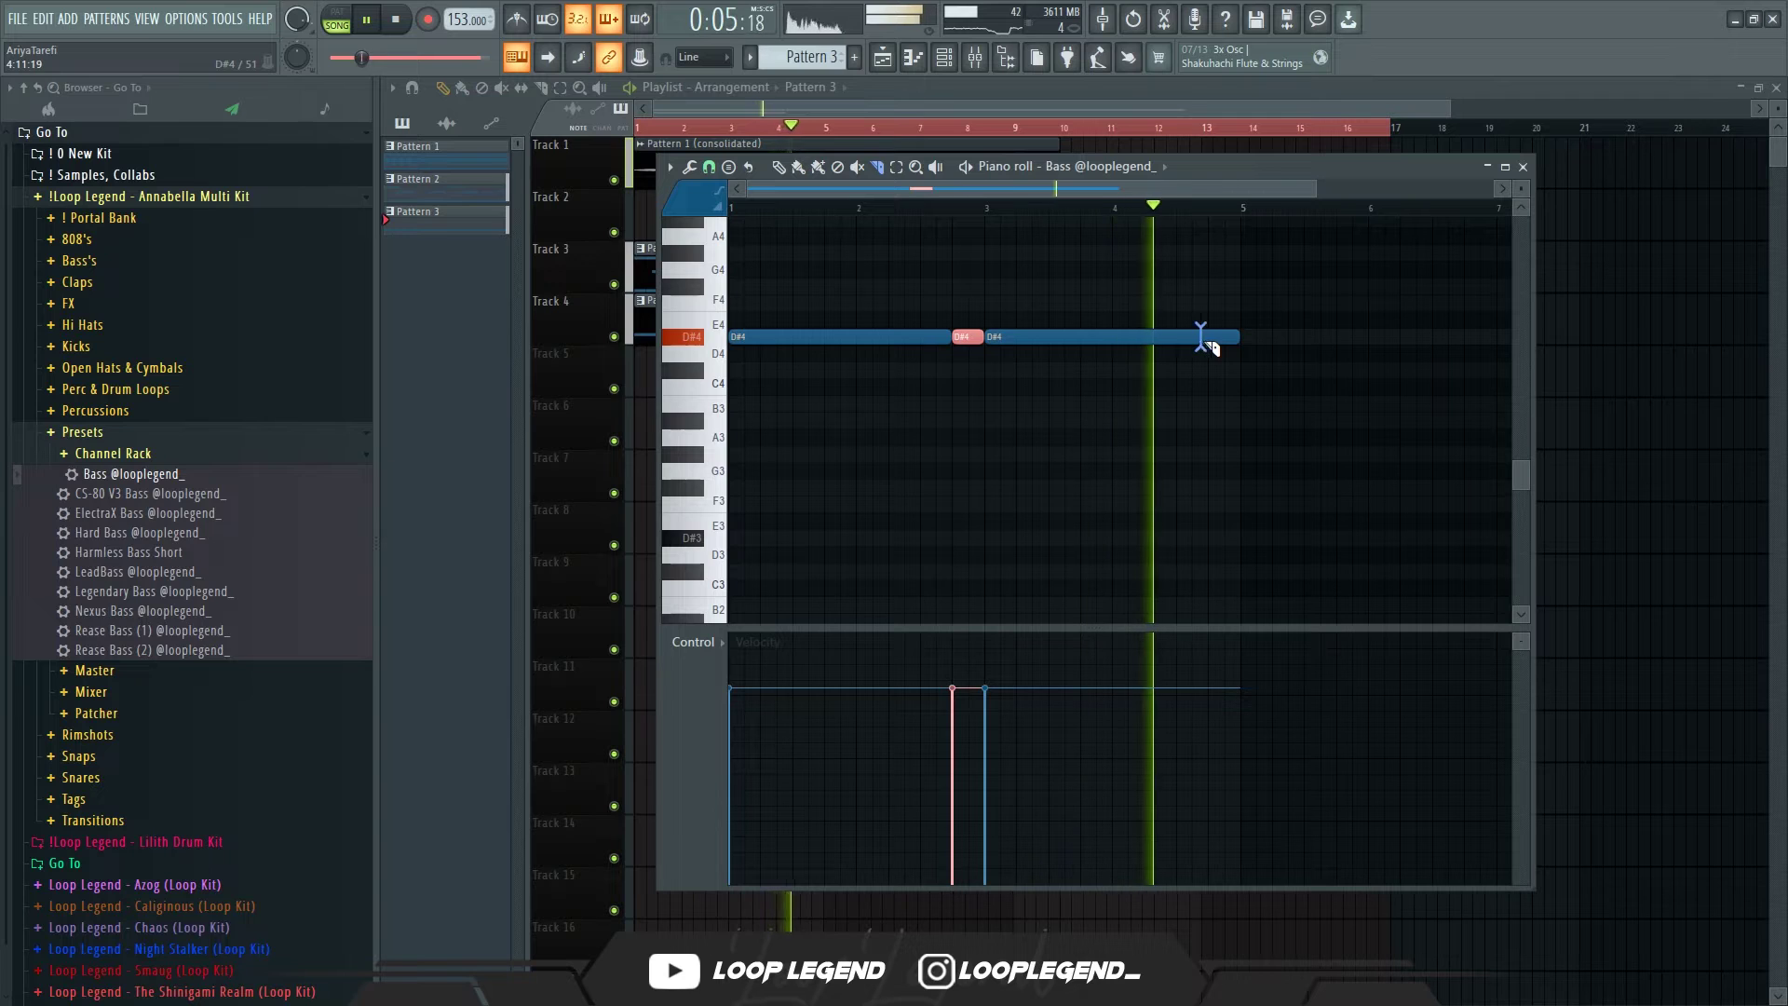
left_click(1208, 340)
key("space")
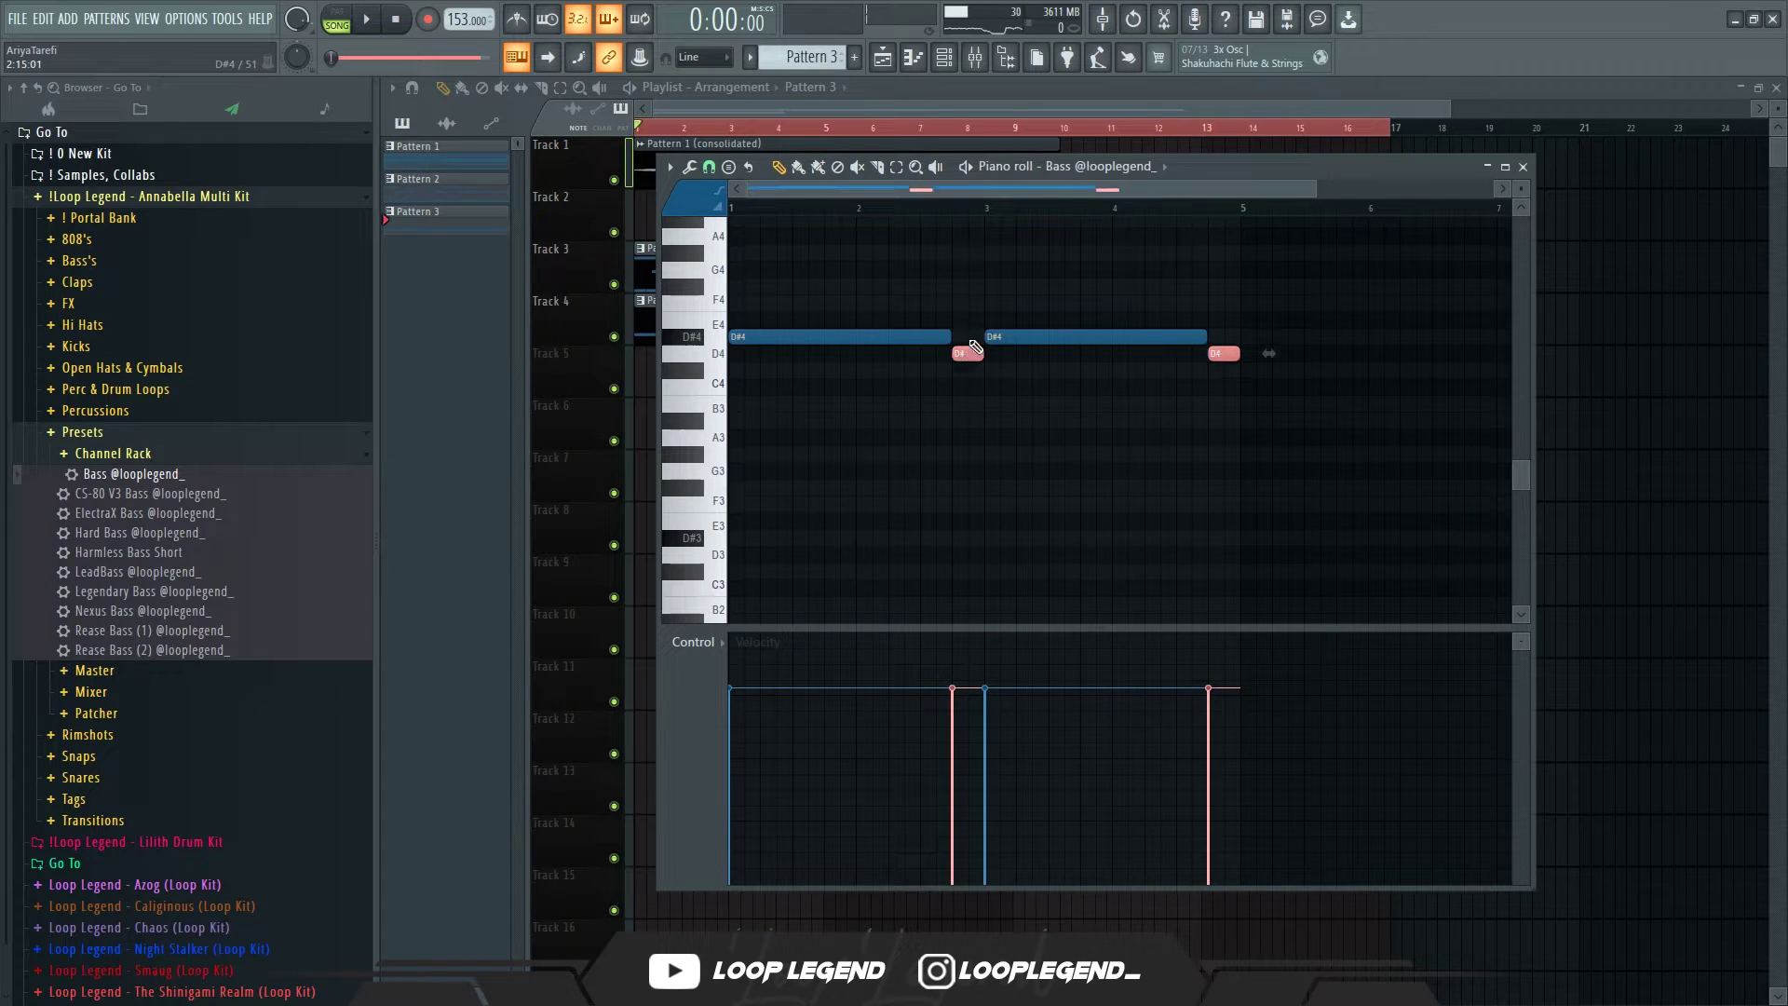
Step: Transpose the two short D4 bass notes down three semitones to B3 and play the bassline
key("shift+Down")
key("shift+Down")
key("shift+Down")
key("space")
scroll(925, 515, "down", 2)
Step: Raise the last bass note to B4 and add a B3 slide note beneath it at the end of bar 8
left_click(1206, 434, "ctrl")
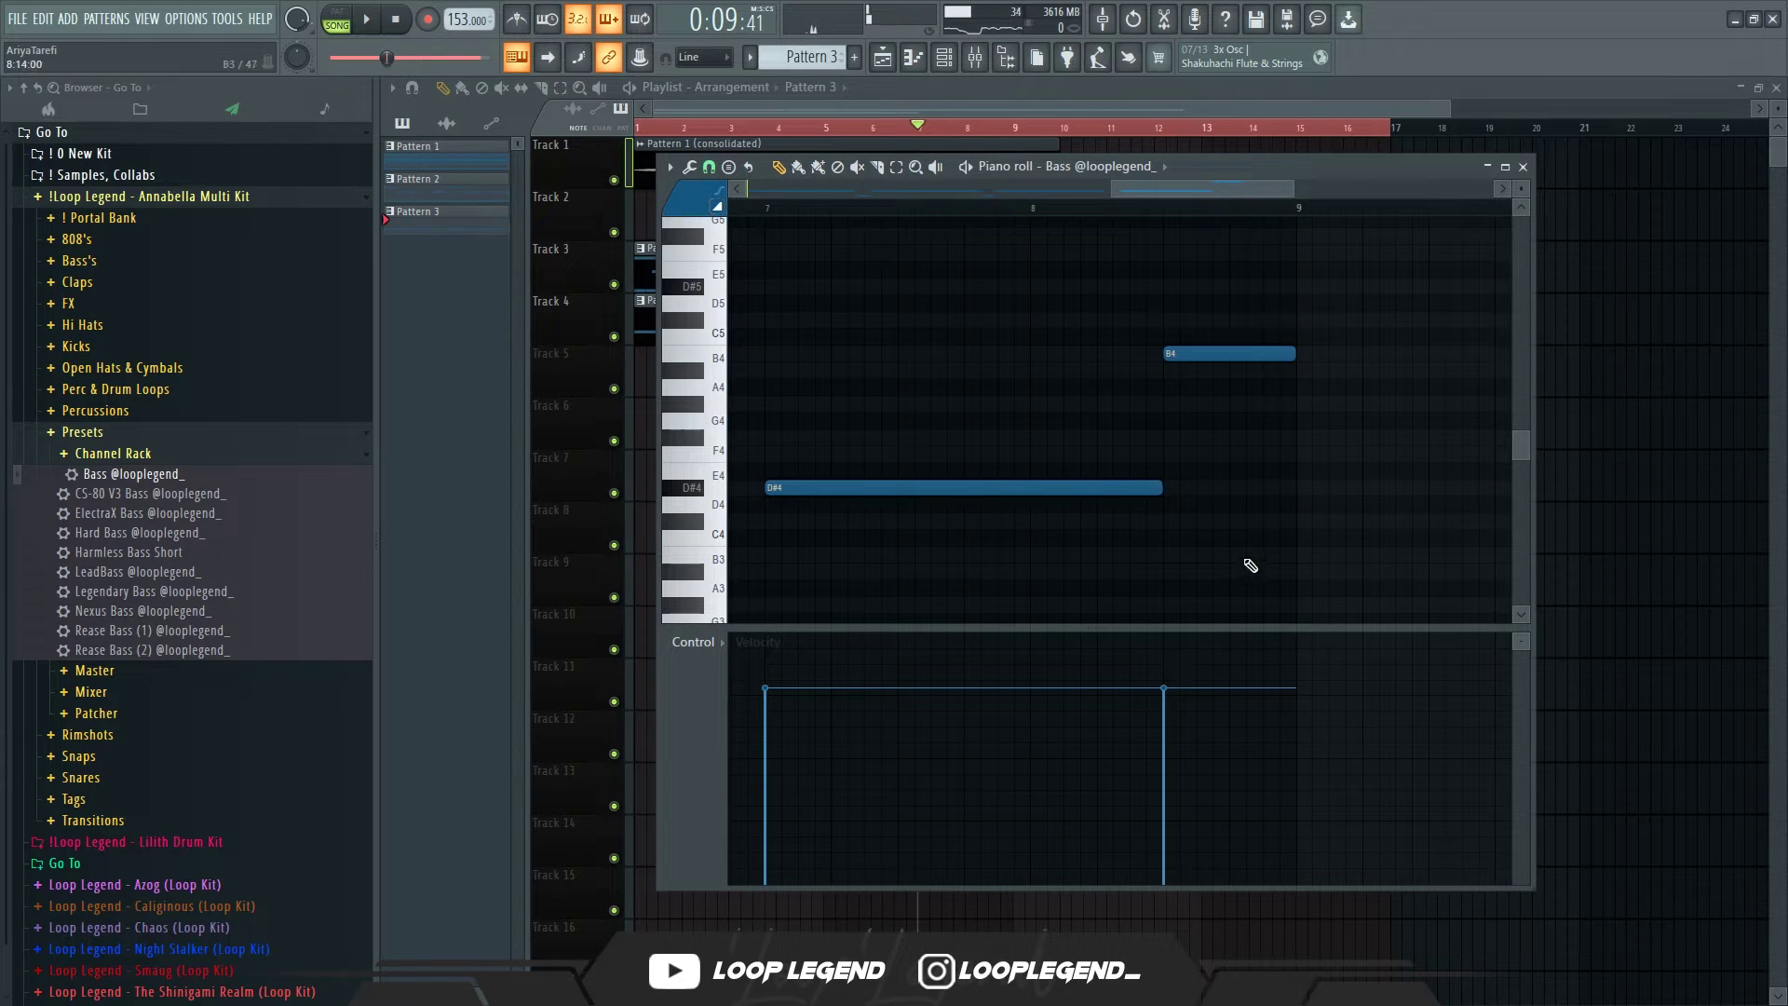
left_click(1253, 540)
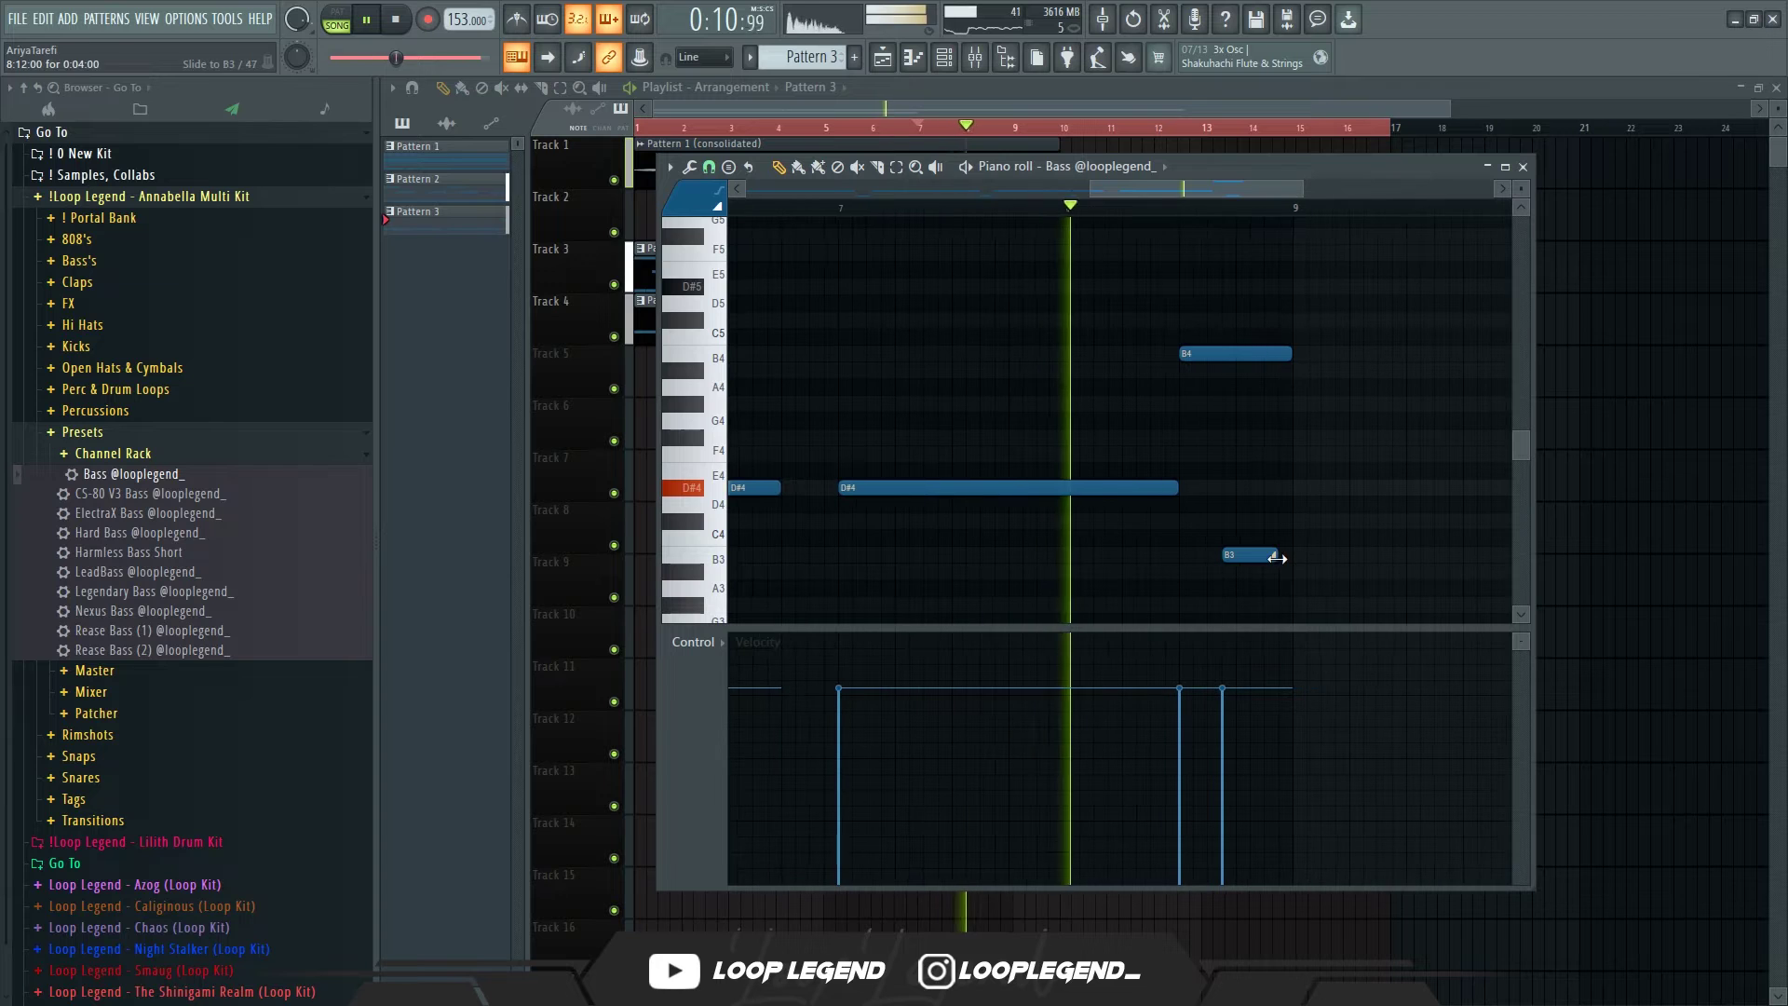
scroll(1275, 560, "down", 2)
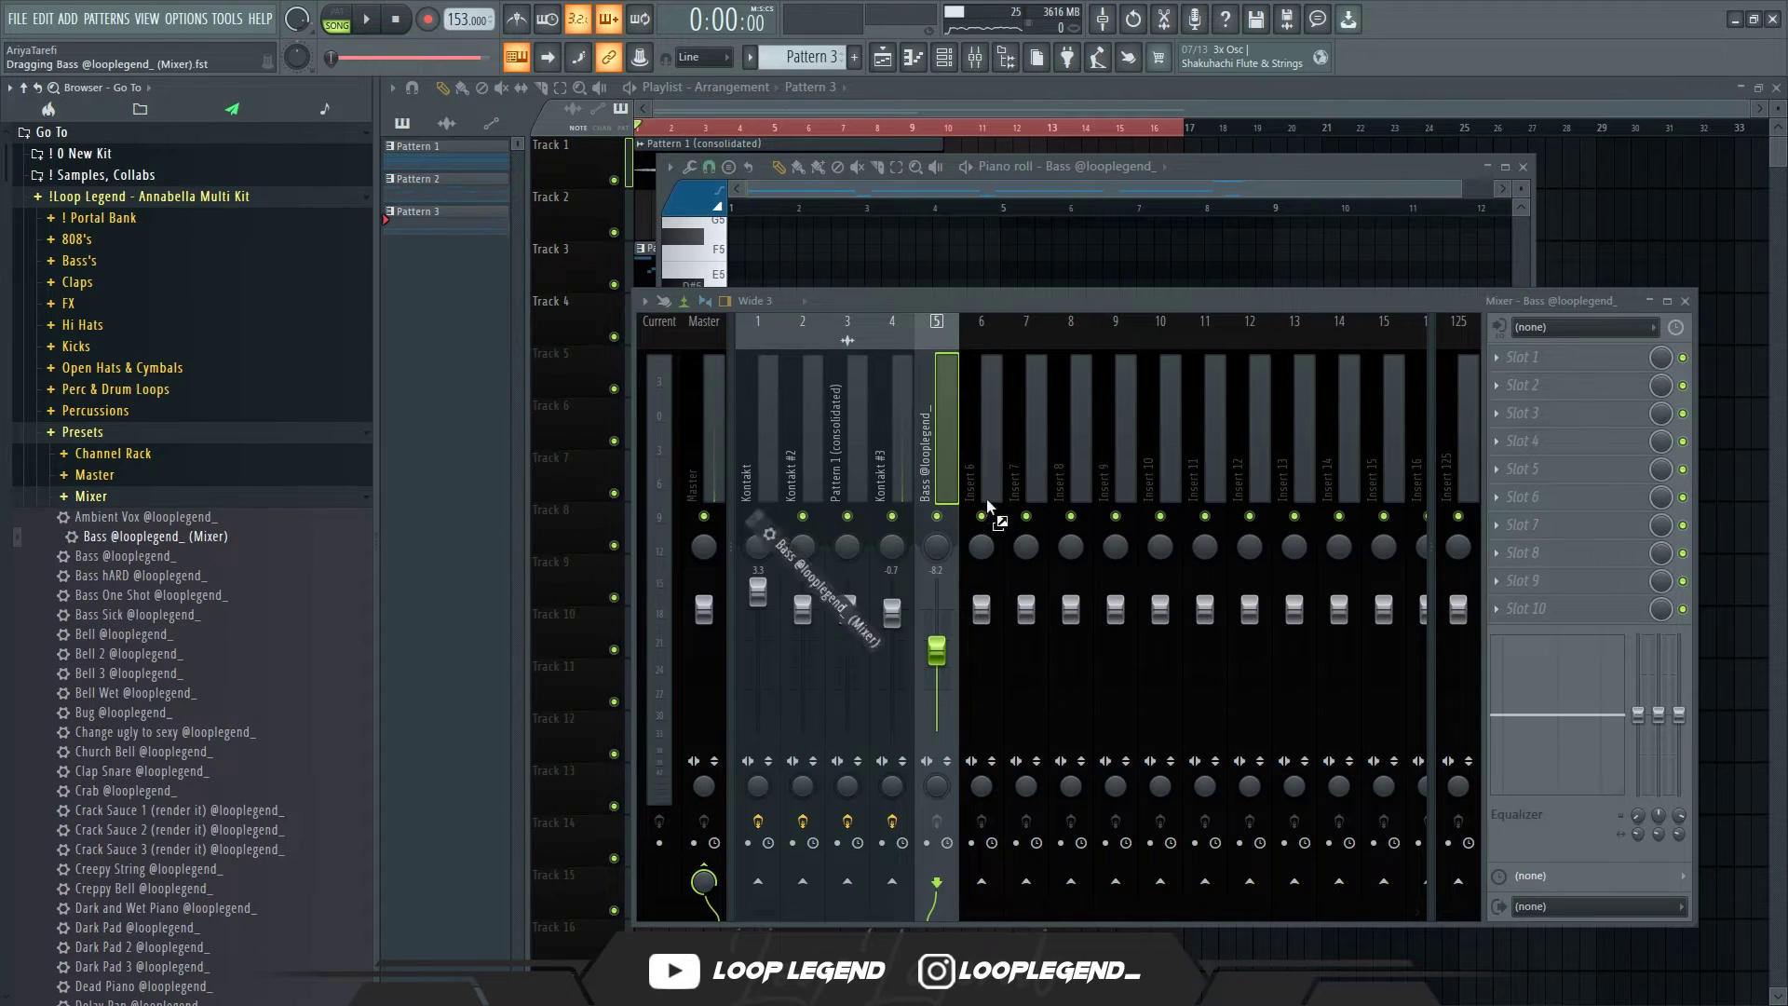
Step: Load the kit's Bass mixer preset onto the bass track and set its volume to about -9.5 dB during playback
left_click_drag(989, 505, 937, 466)
key("space")
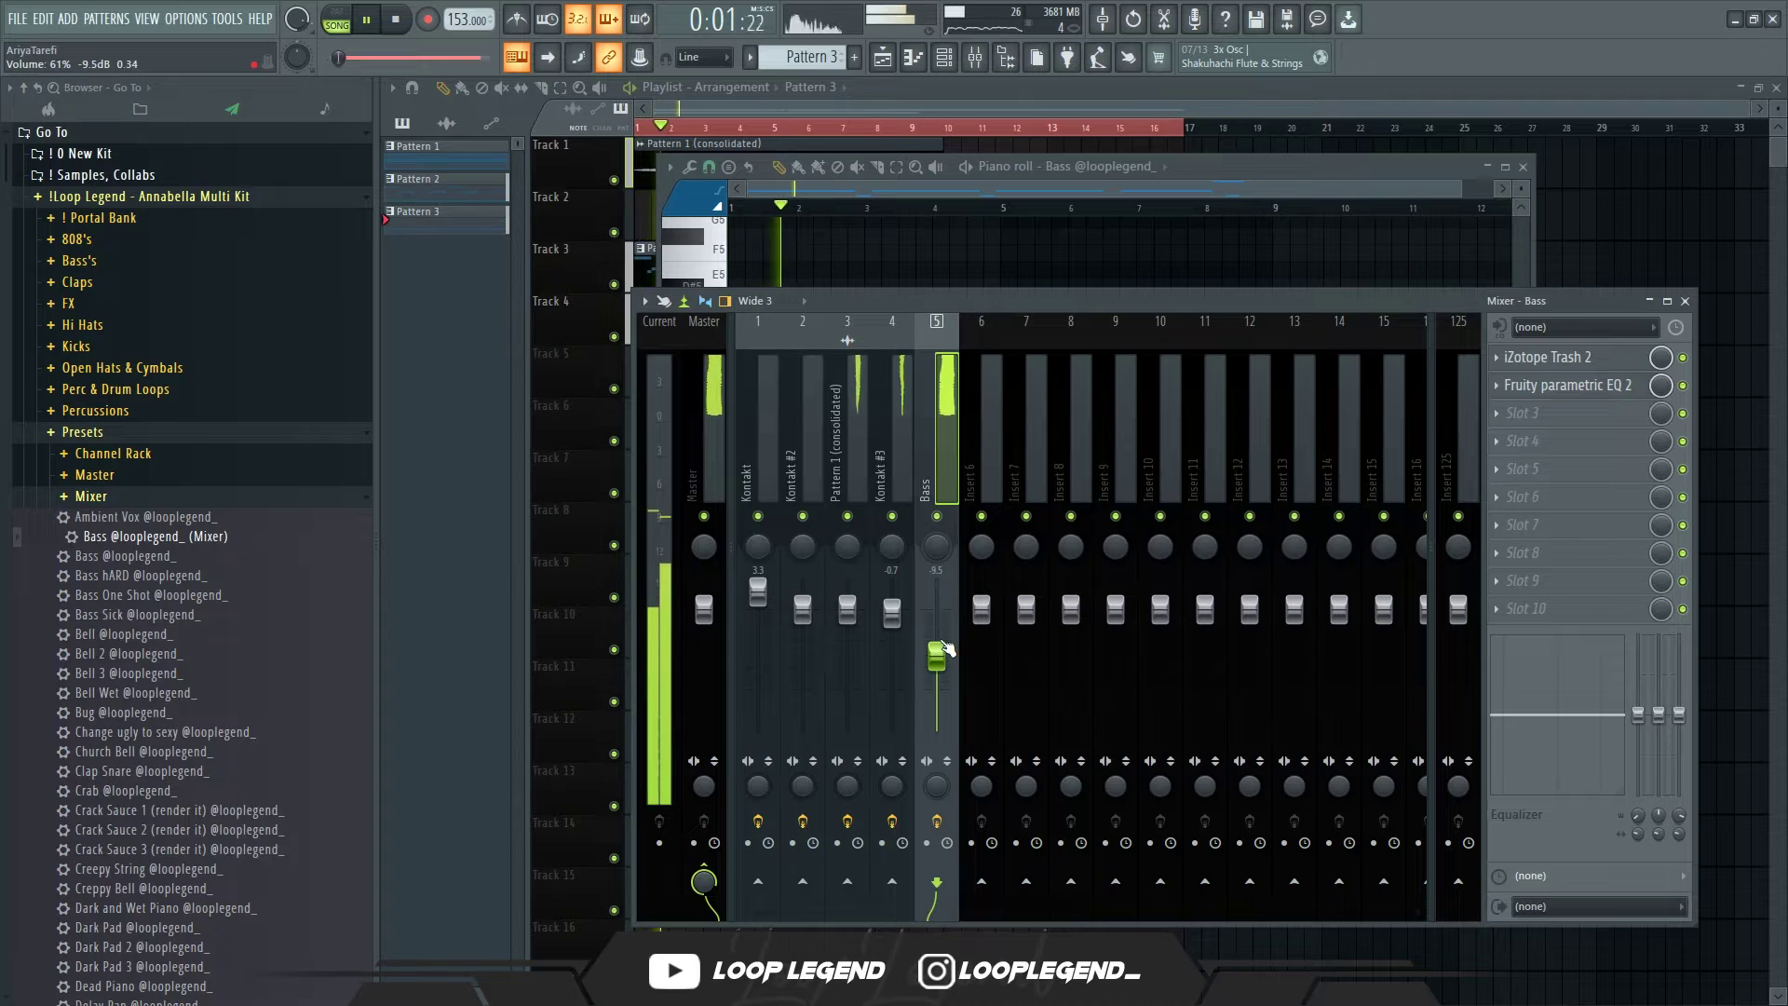
Step: Place a note in the second half of bar 2 in ElectraX's Pattern 4 piano roll
scroll(945, 647, "down", 2)
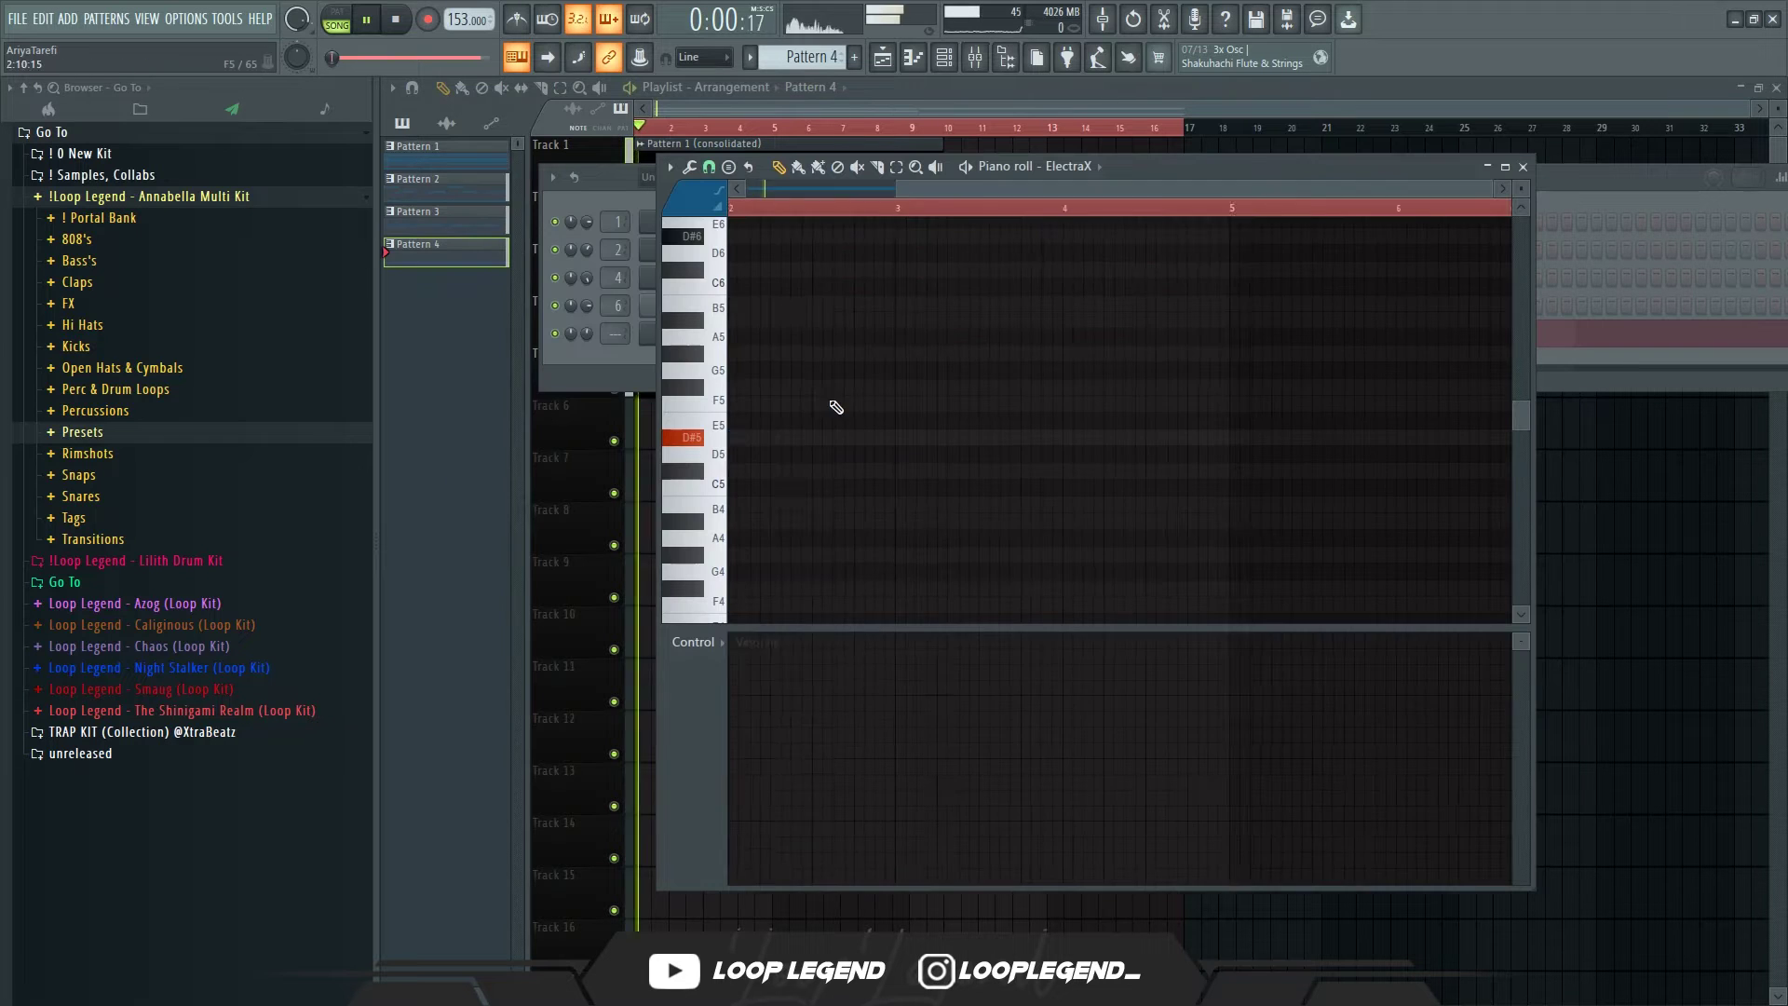
left_click(831, 392)
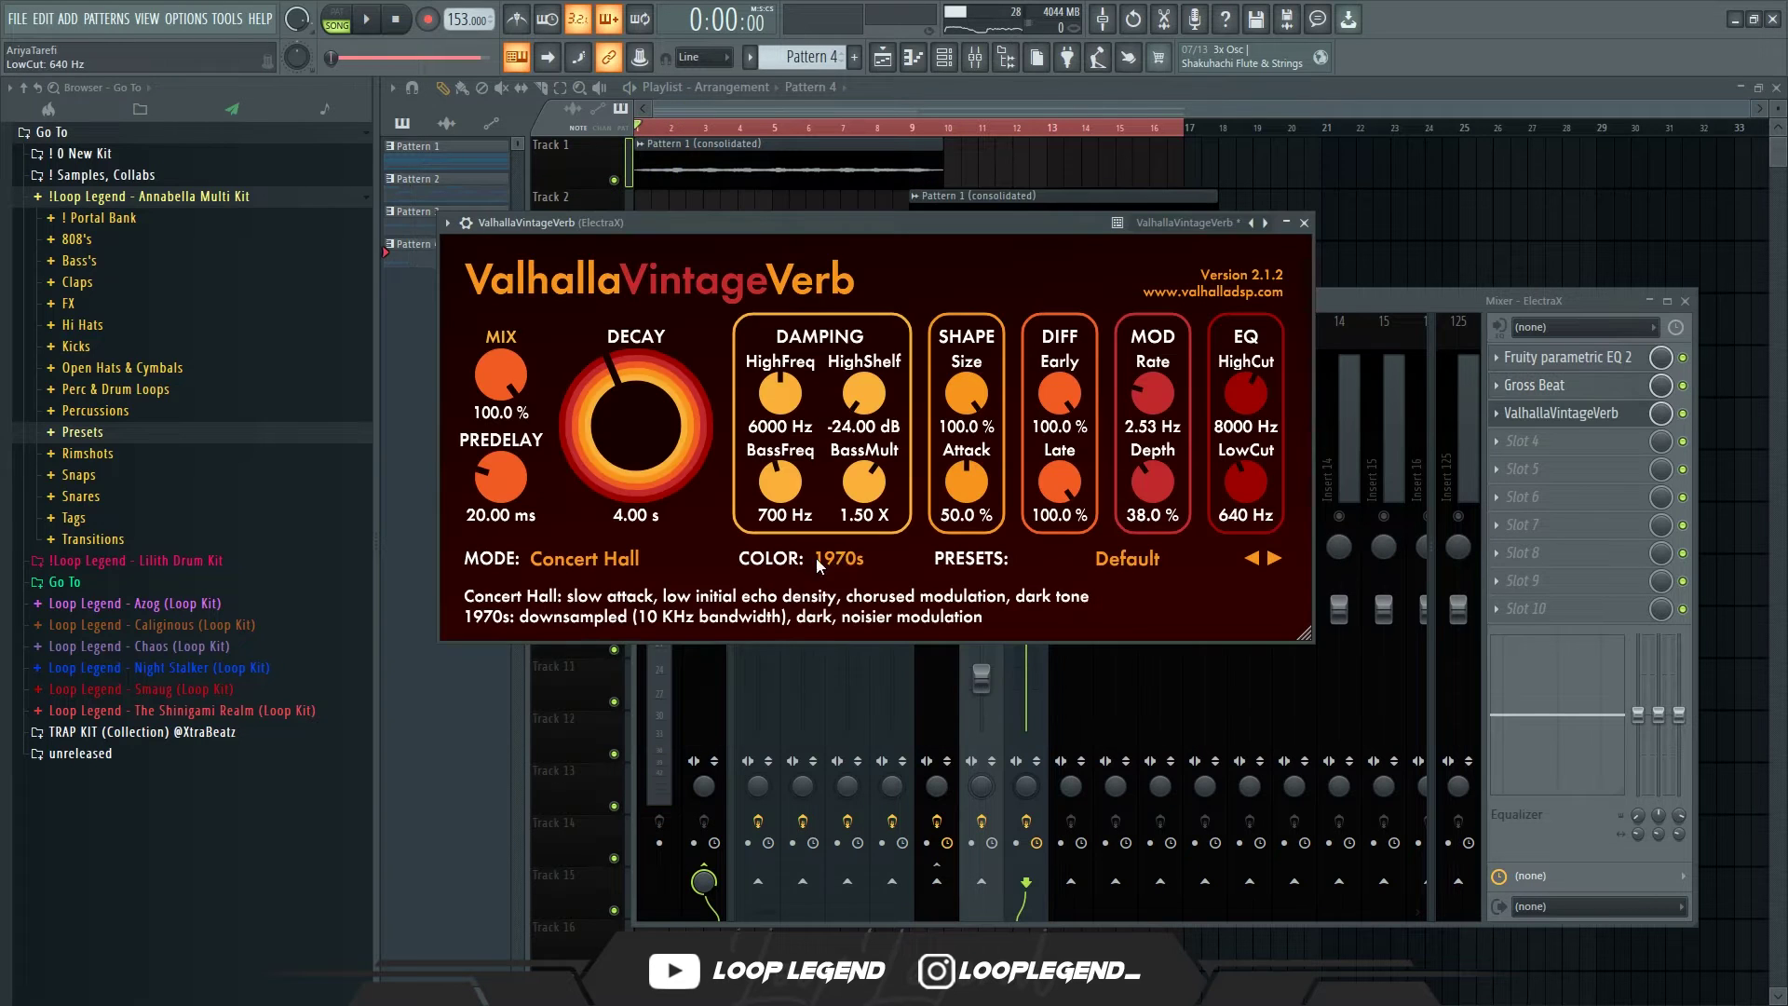
Step: Set ElectraX's ValhallaVintageVerb to the 1980s color and a 49.6% mix, and lengthen its decay
left_click(819, 562)
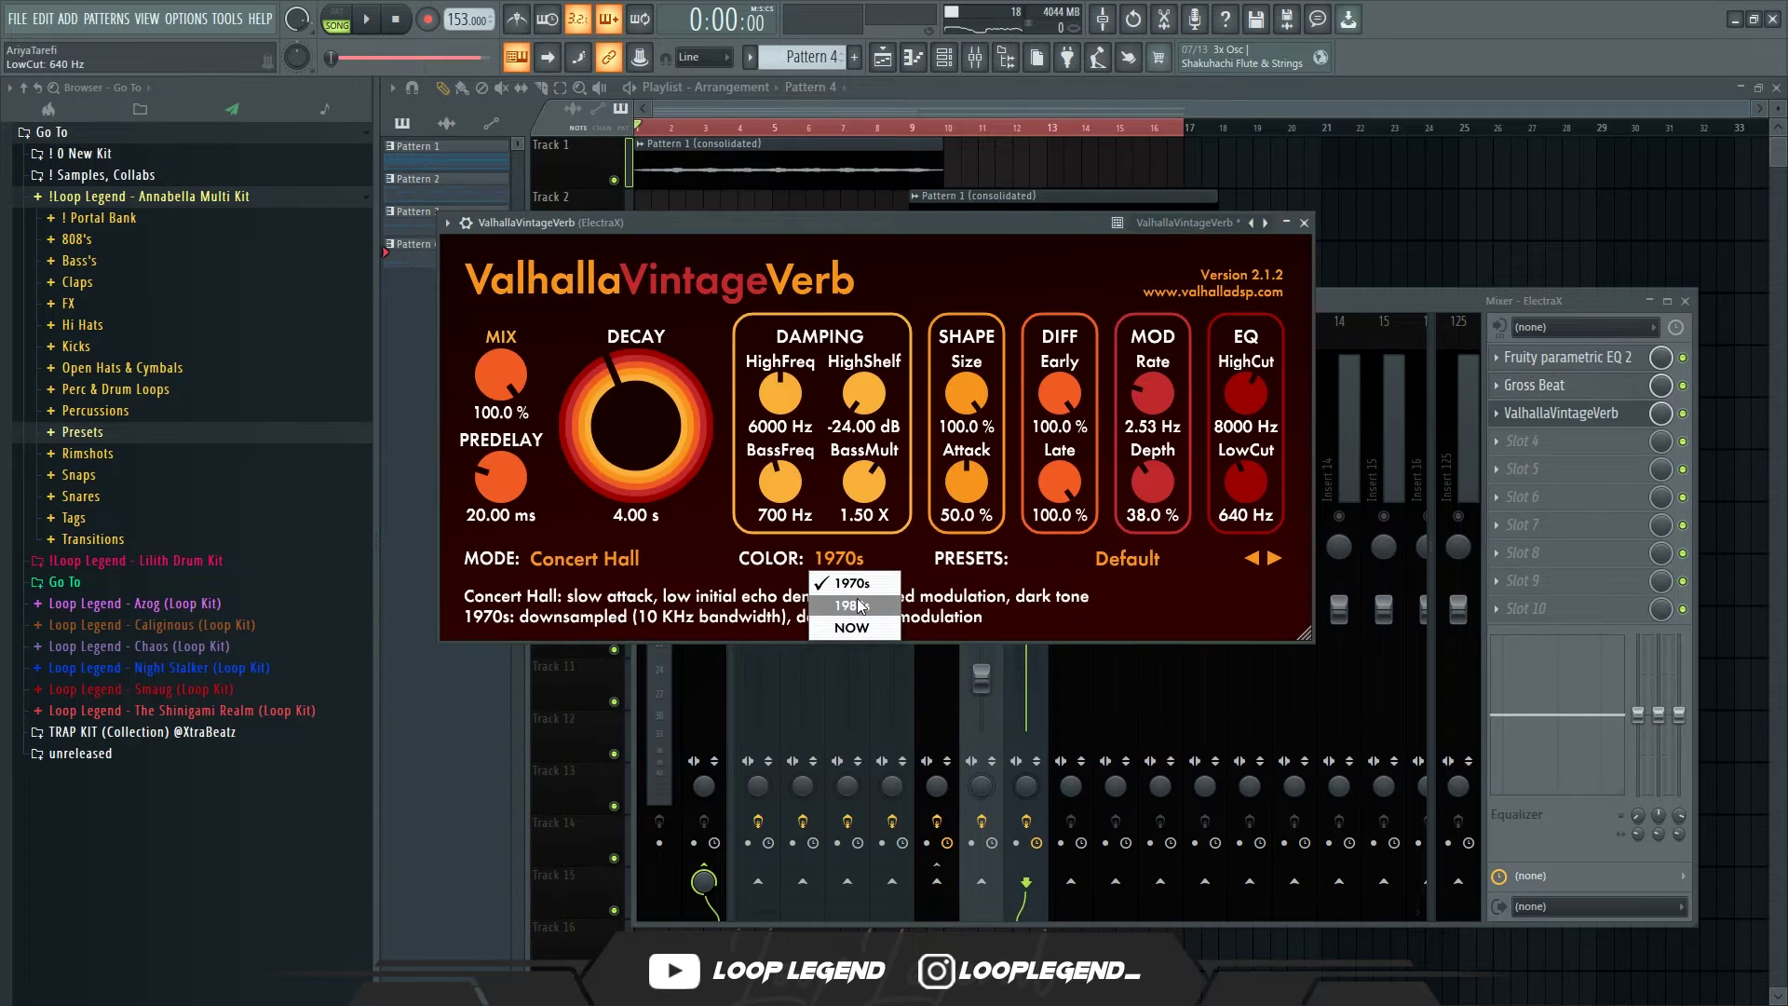
left_click(839, 599)
left_click_drag(649, 457, 702, 265)
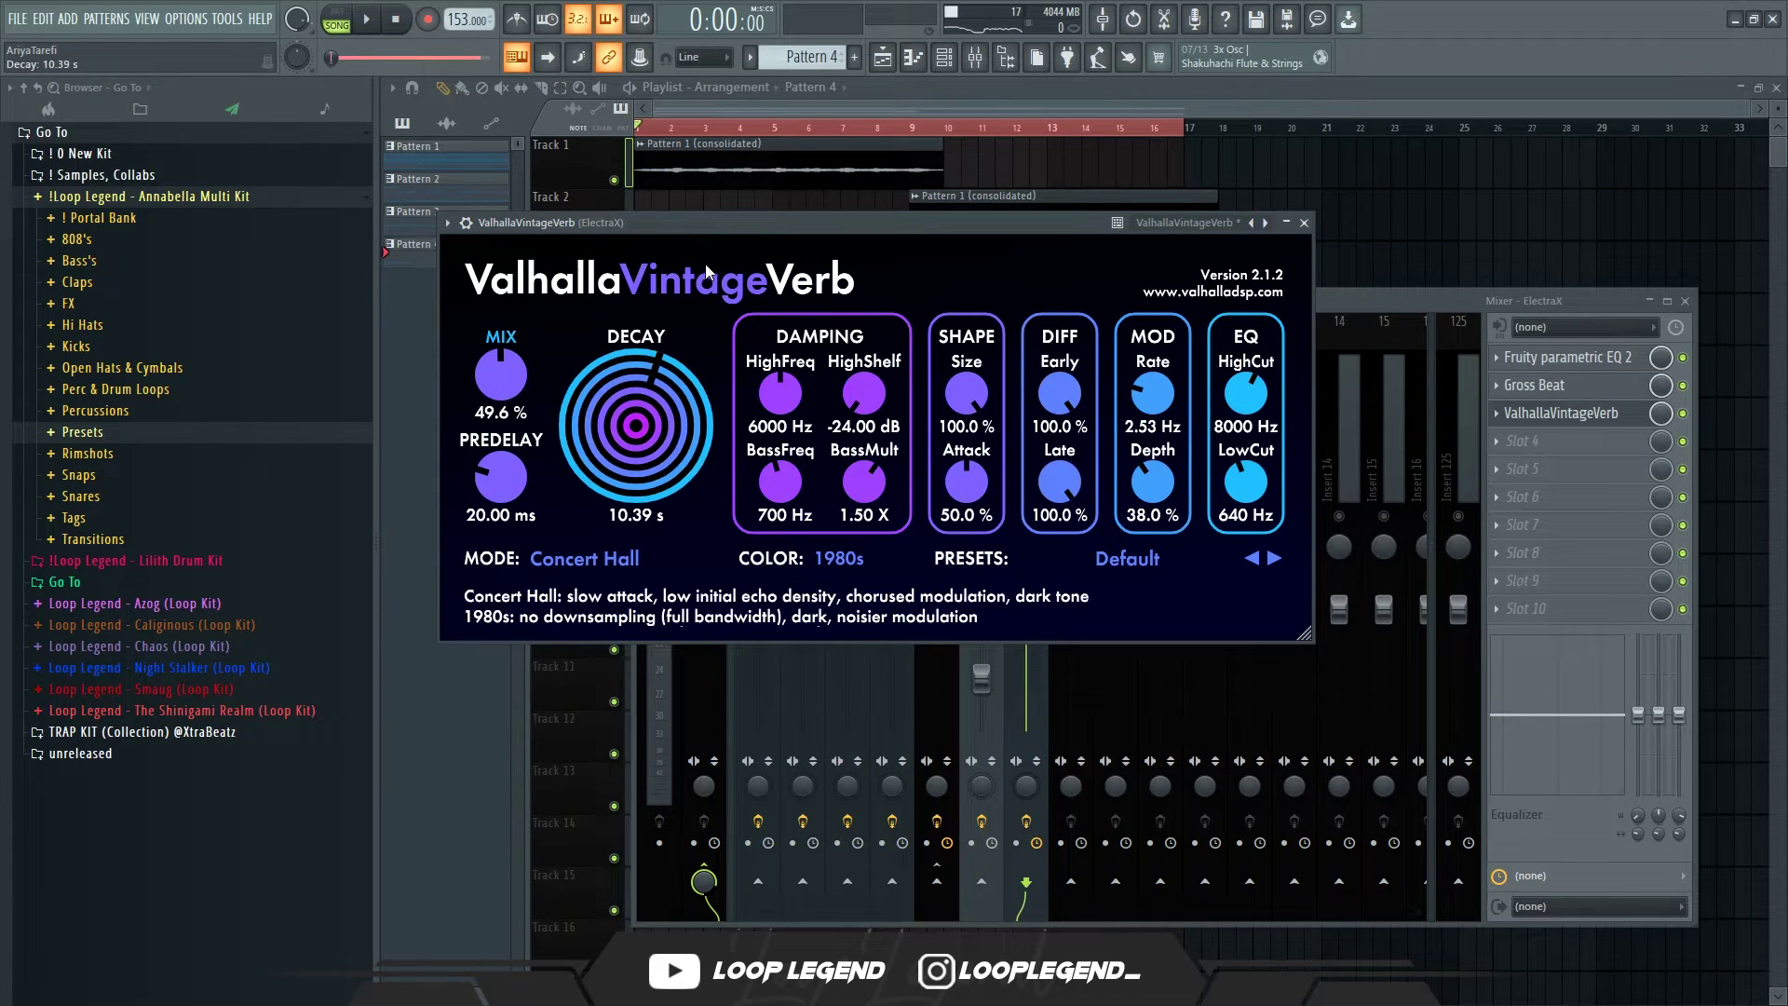
key("space")
left_click_drag(635, 378, 626, 405)
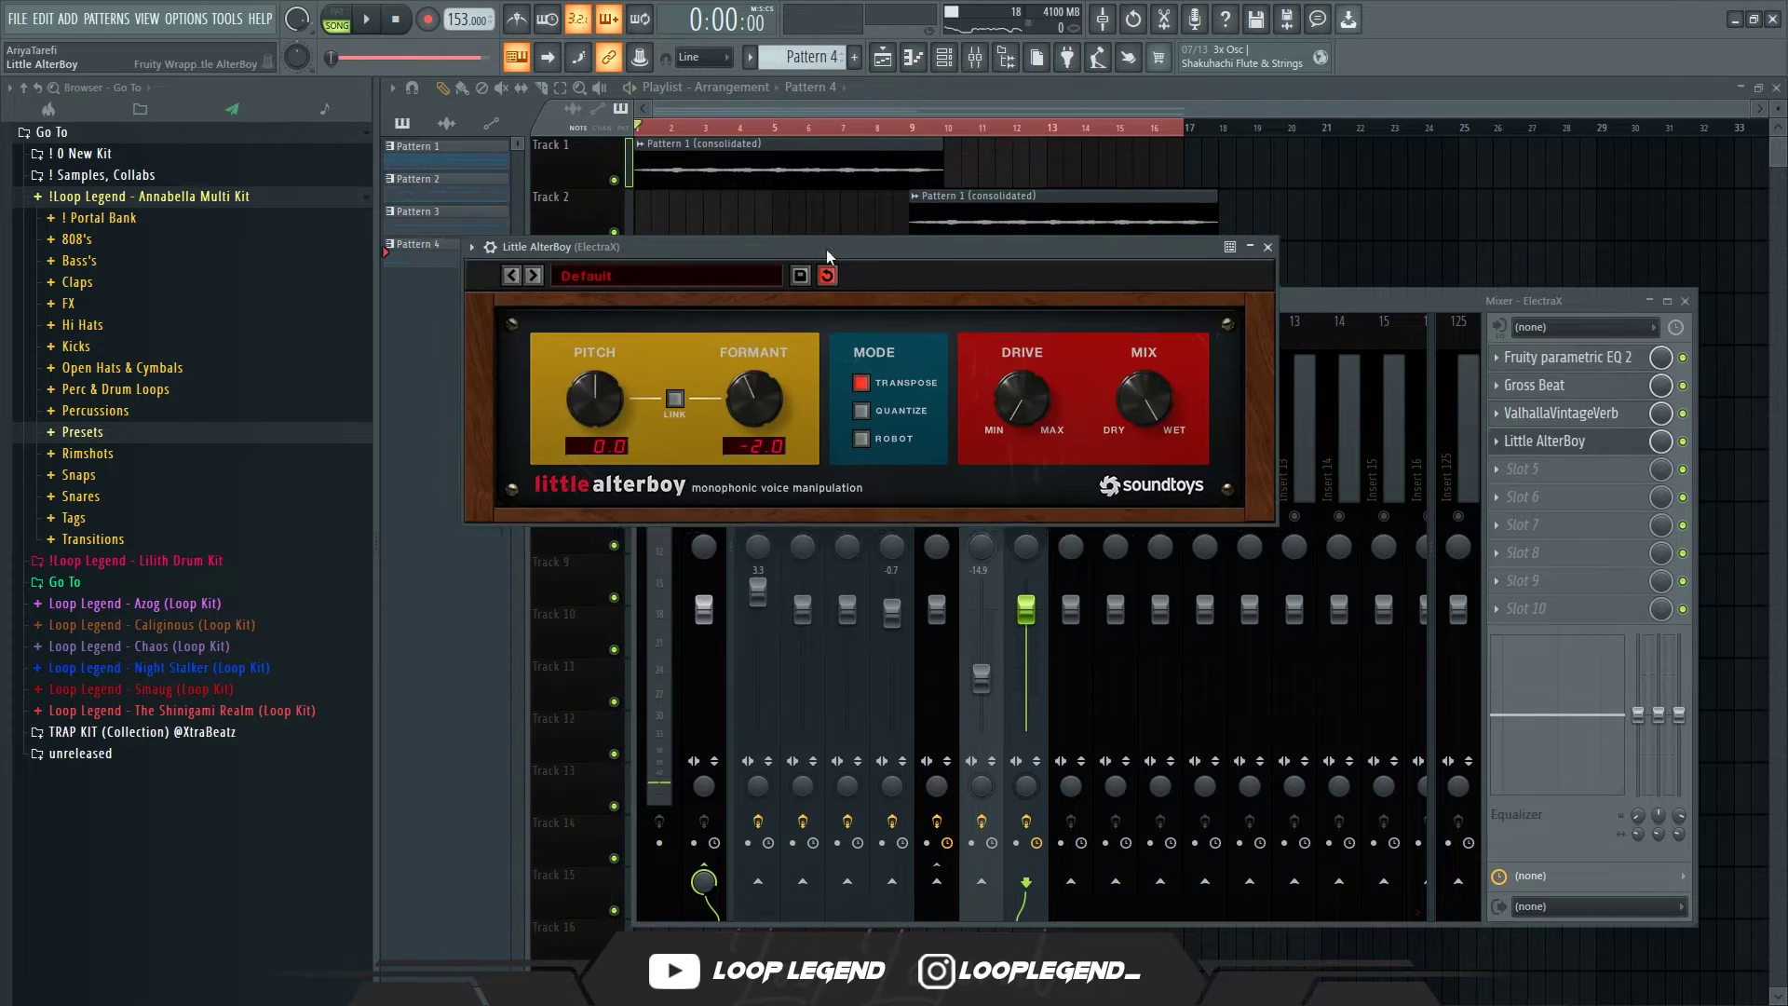
Step: Lower the formant in Little AlterBoy and raise the depth of OTT on the ElectraX track
left_click_drag(825, 249, 851, 276)
left_click_drag(797, 407, 796, 417)
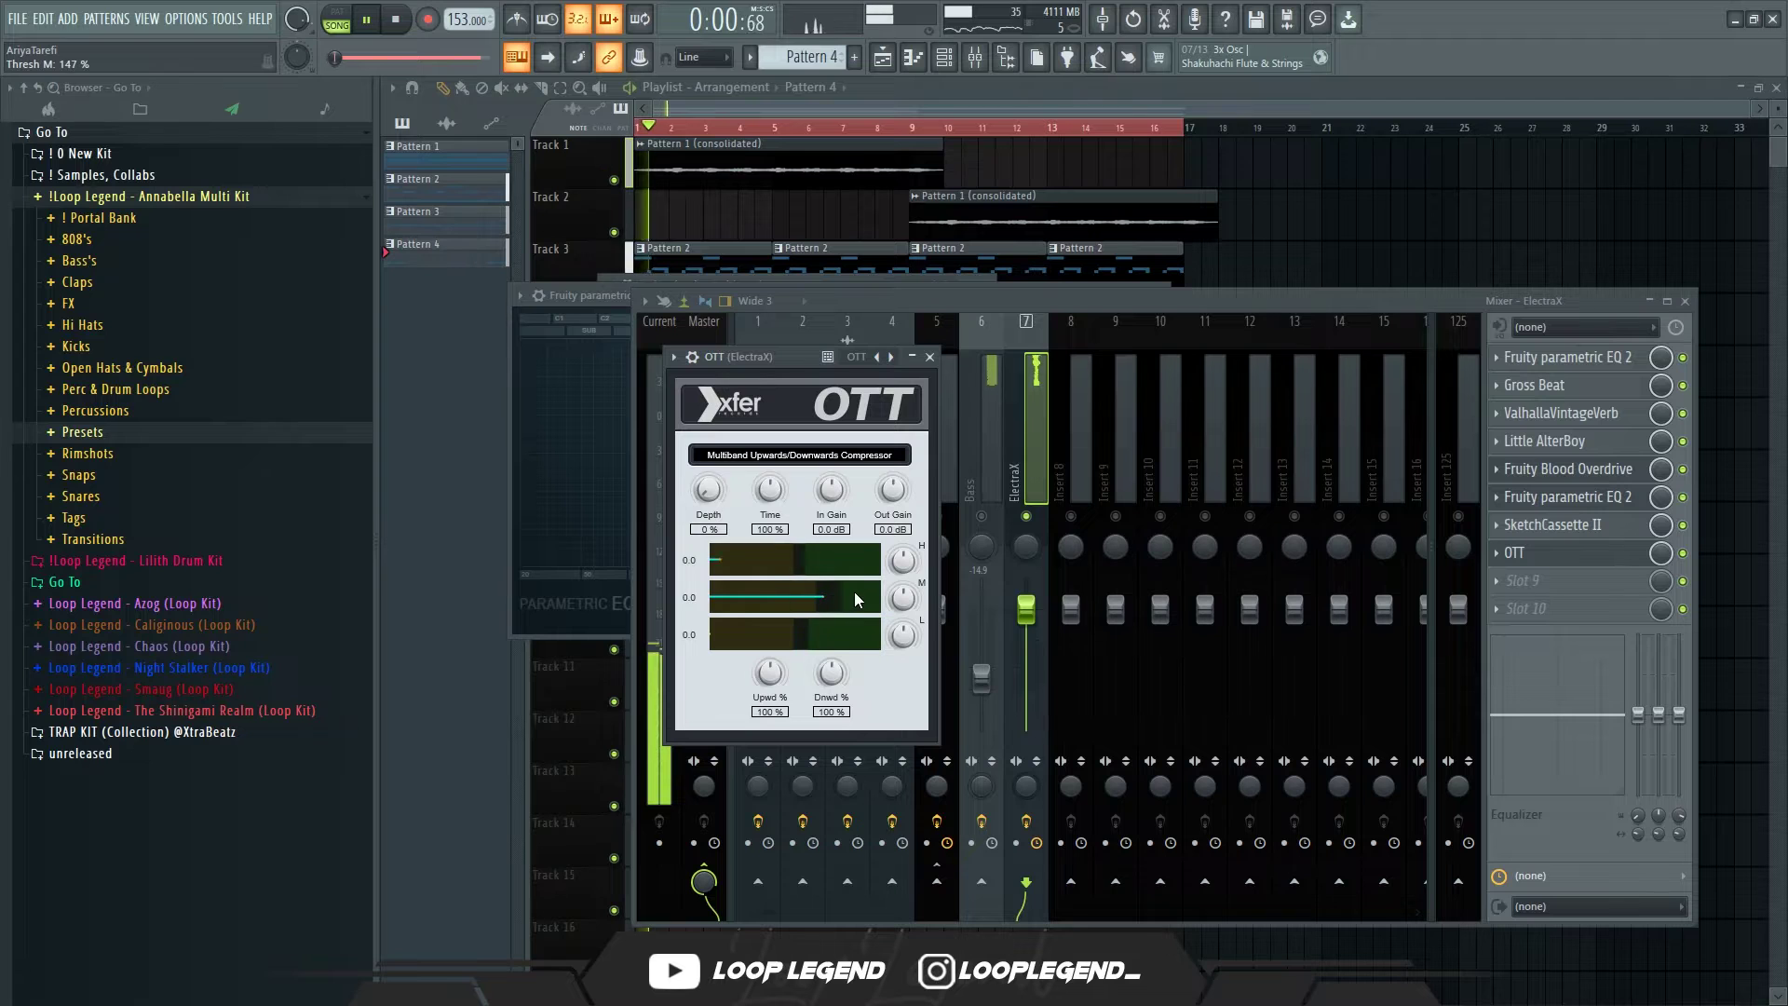
left_click_drag(708, 491, 721, 407)
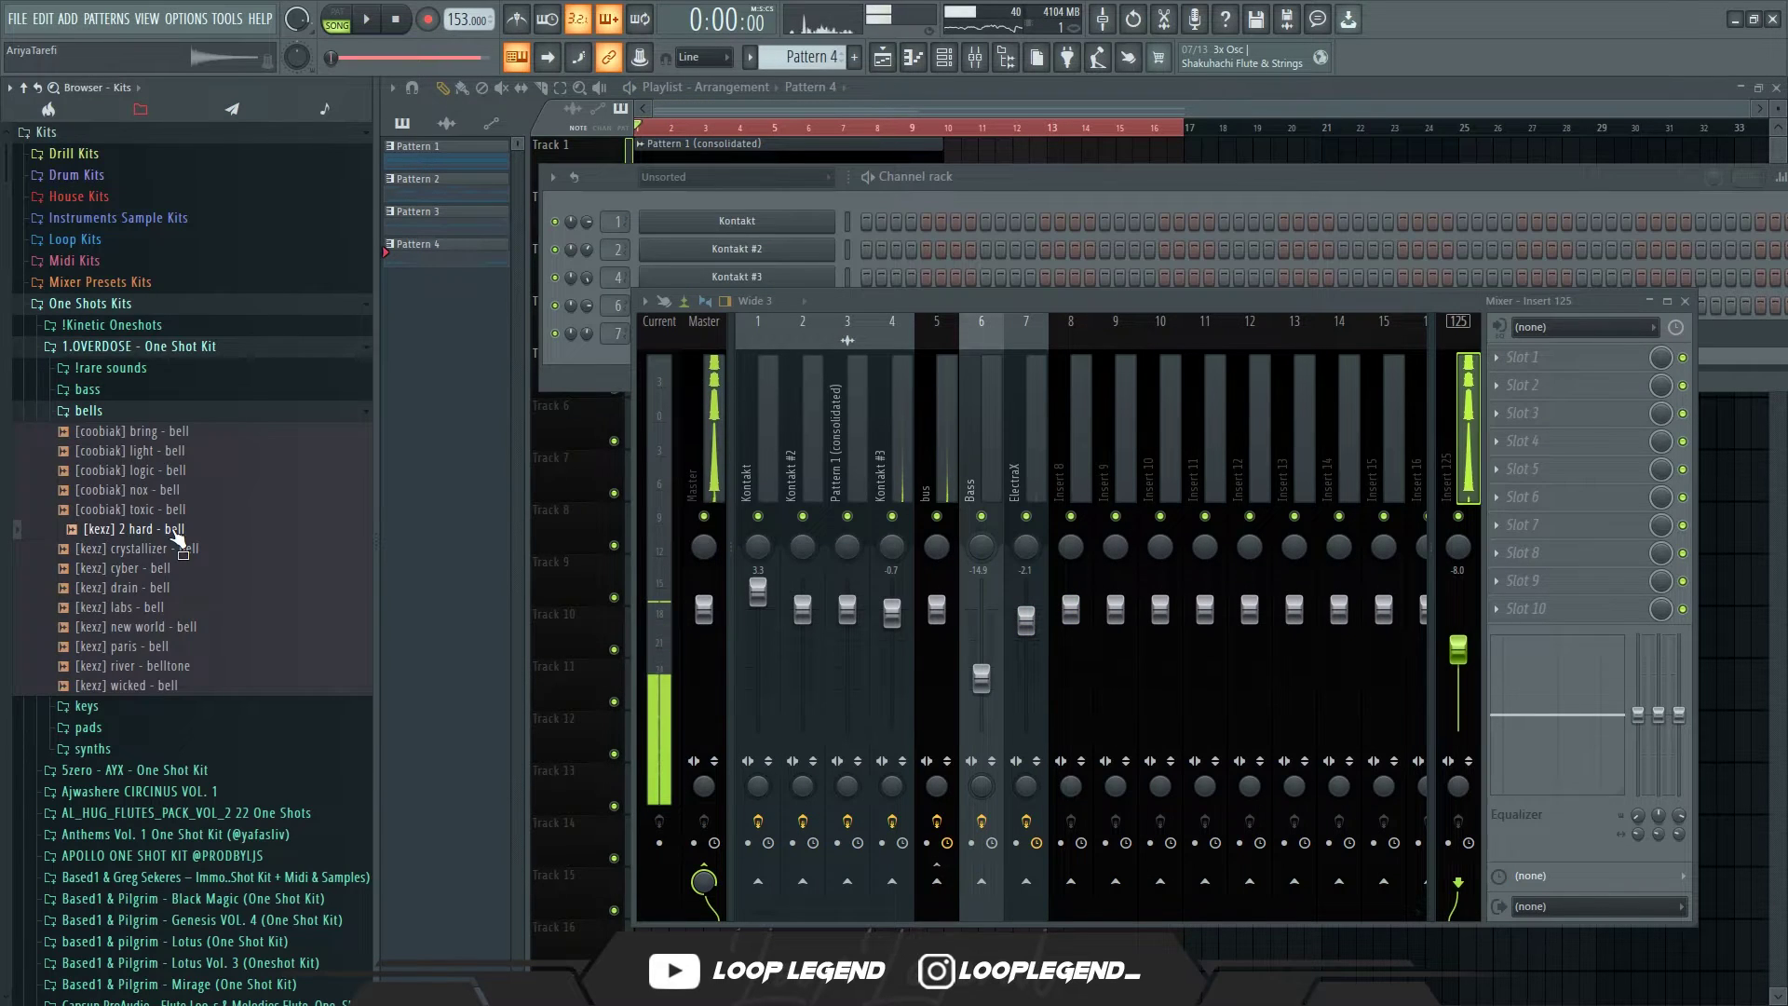
Step: Add the "[kexz] 2 hard - bell" one-shot from the OVERDOSE kit to the project and play it with the loop
left_click_drag(177, 538, 736, 279)
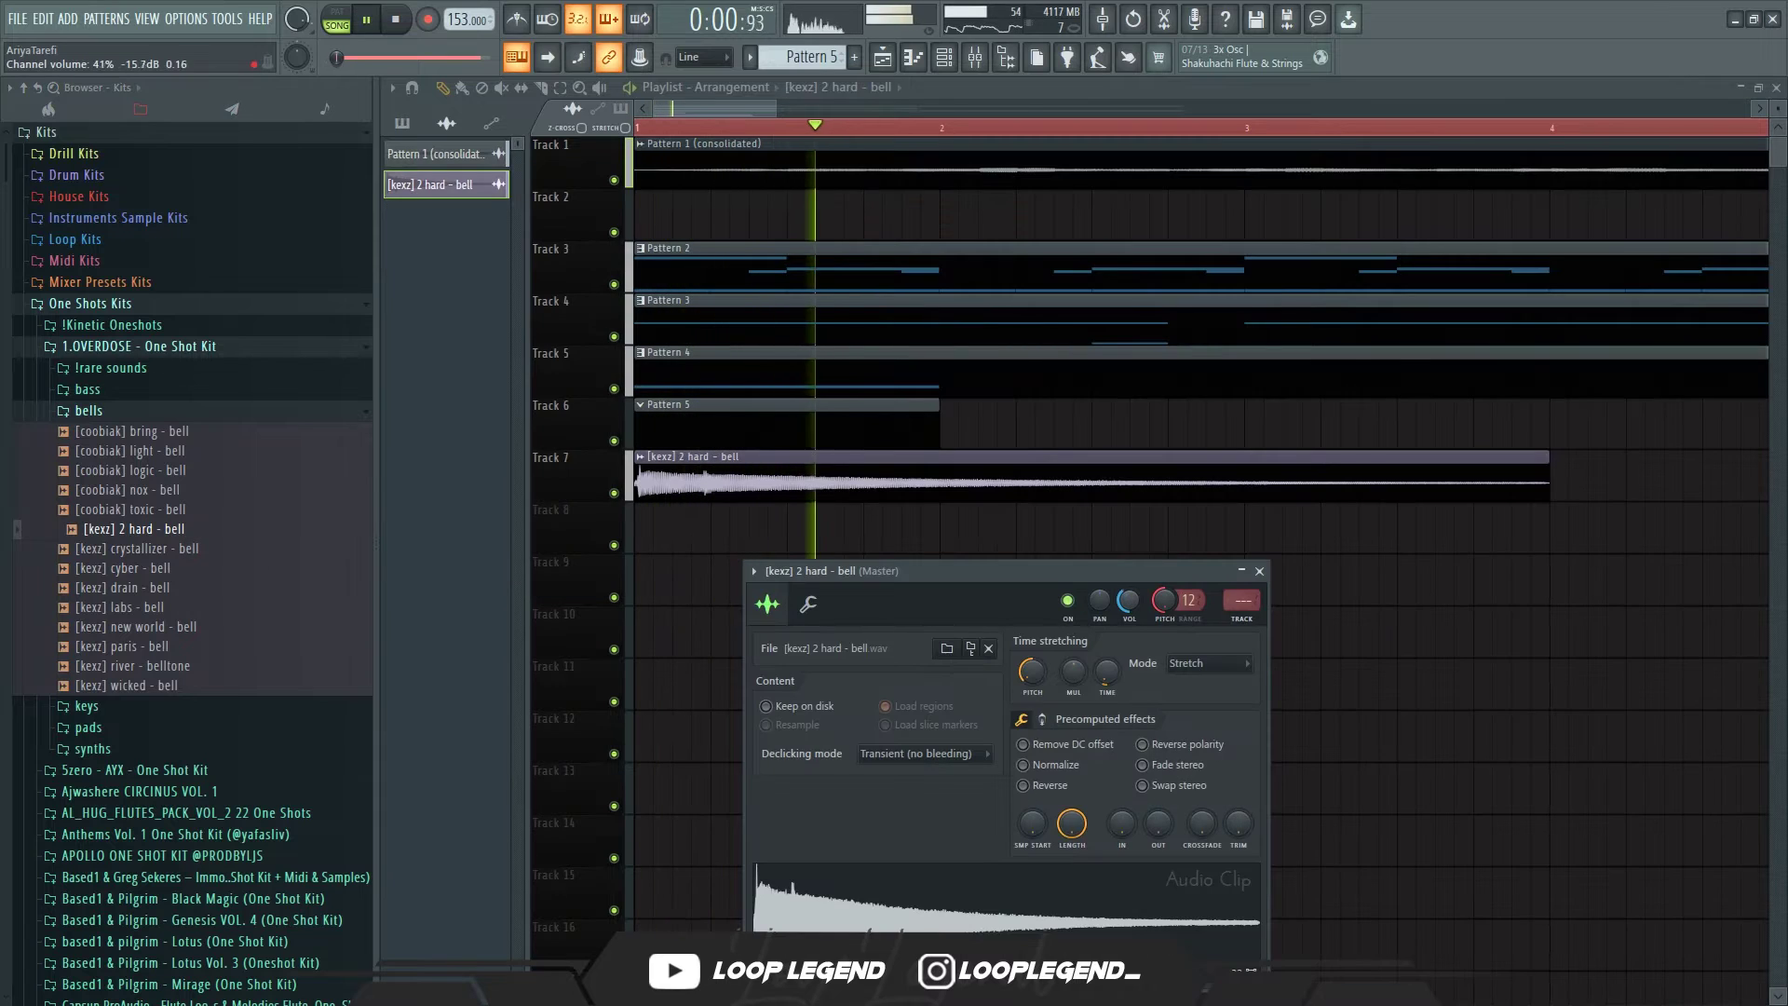
key("space")
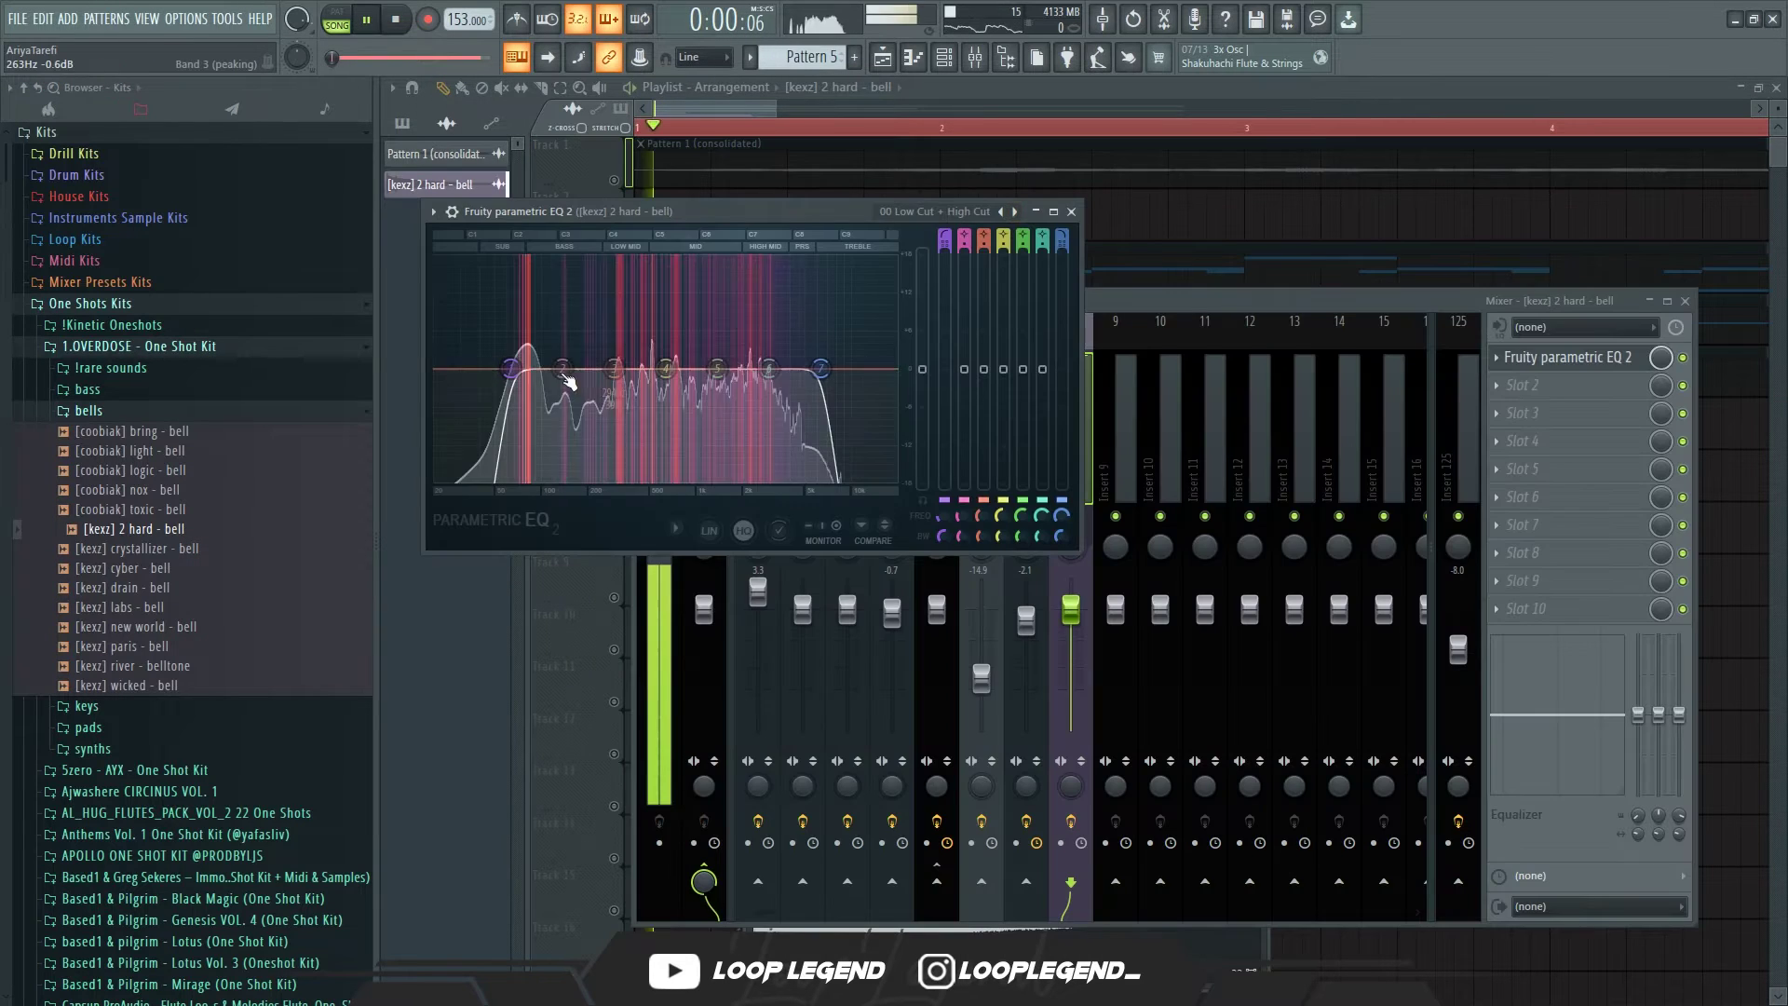
Step: Adjust the low-cut and high-cut frequencies of Fruity Parametric EQ 2 on the bell track while auditioning
left_click_drag(606, 369, 622, 369)
key("space")
mouse_move(820, 369)
left_mouse_down()
mouse_move(892, 369)
mouse_move(836, 368)
left_mouse_up()
key("space")
key("space")
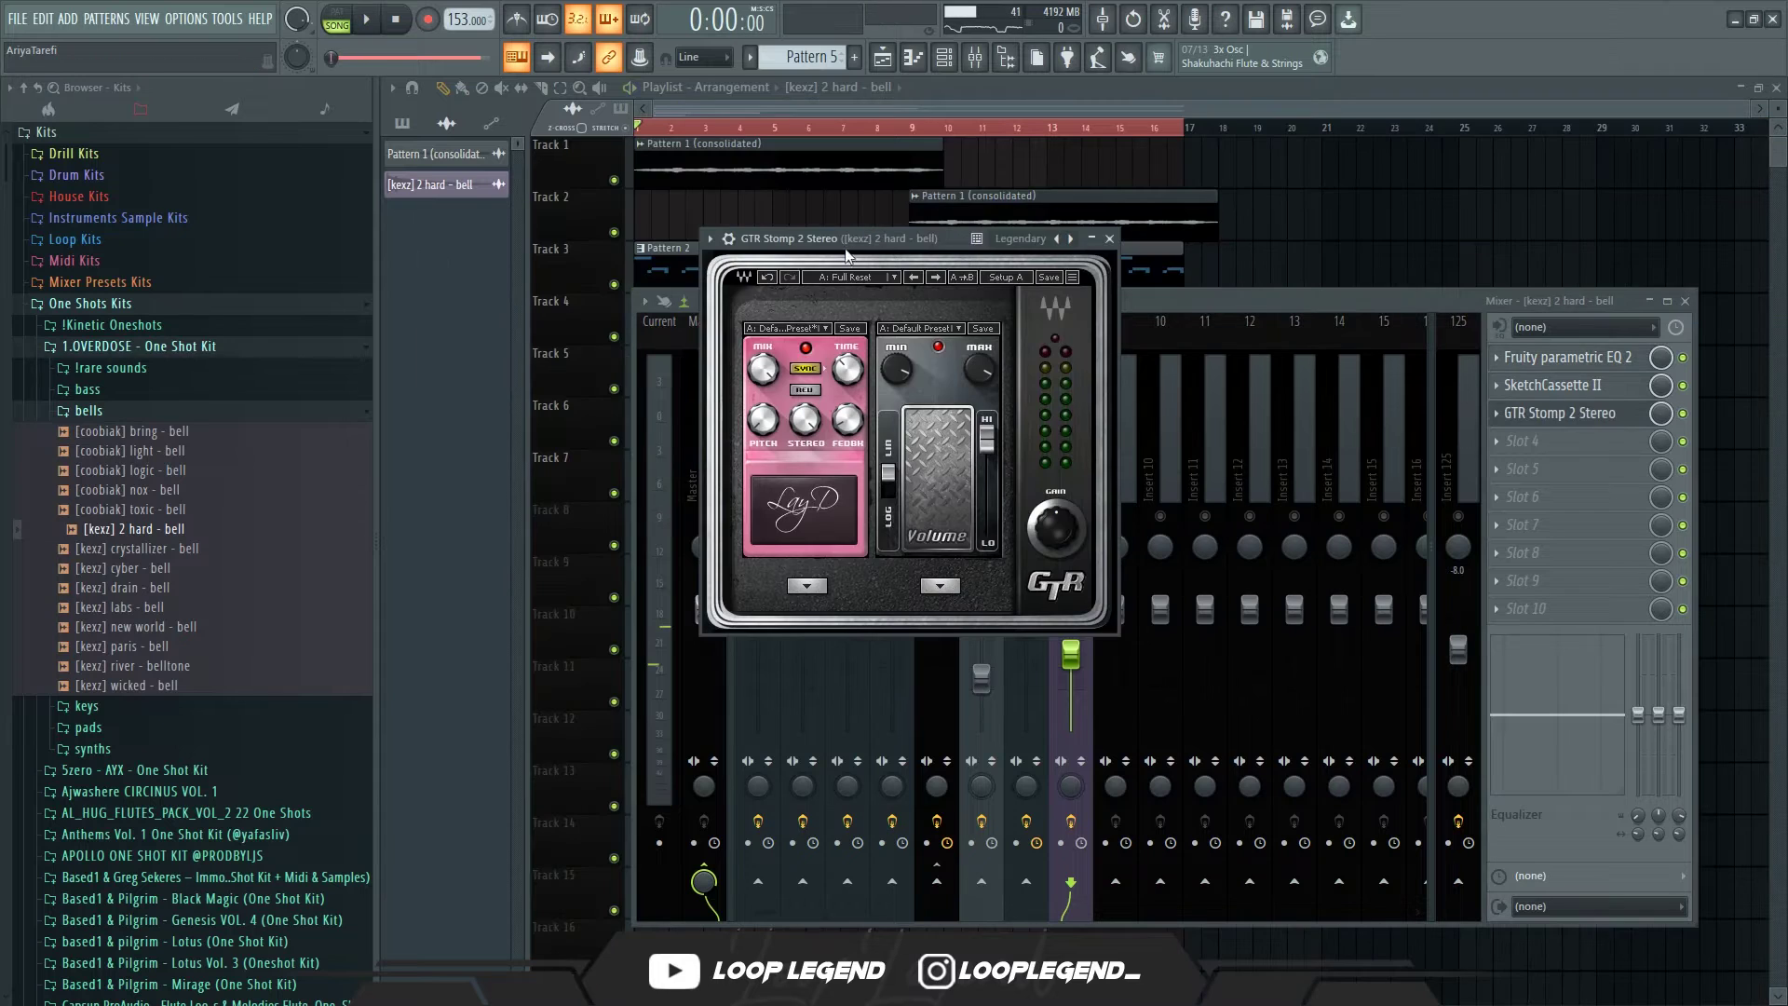
Step: Audition the bell one-shot through GTR Stomp 2 Stereo with the LayD delay pedal, starting and stopping playback
key("space")
mouse_move(847, 256)
left_mouse_down()
mouse_move(826, 264)
mouse_move(867, 264)
left_mouse_up()
key("space")
key("space")
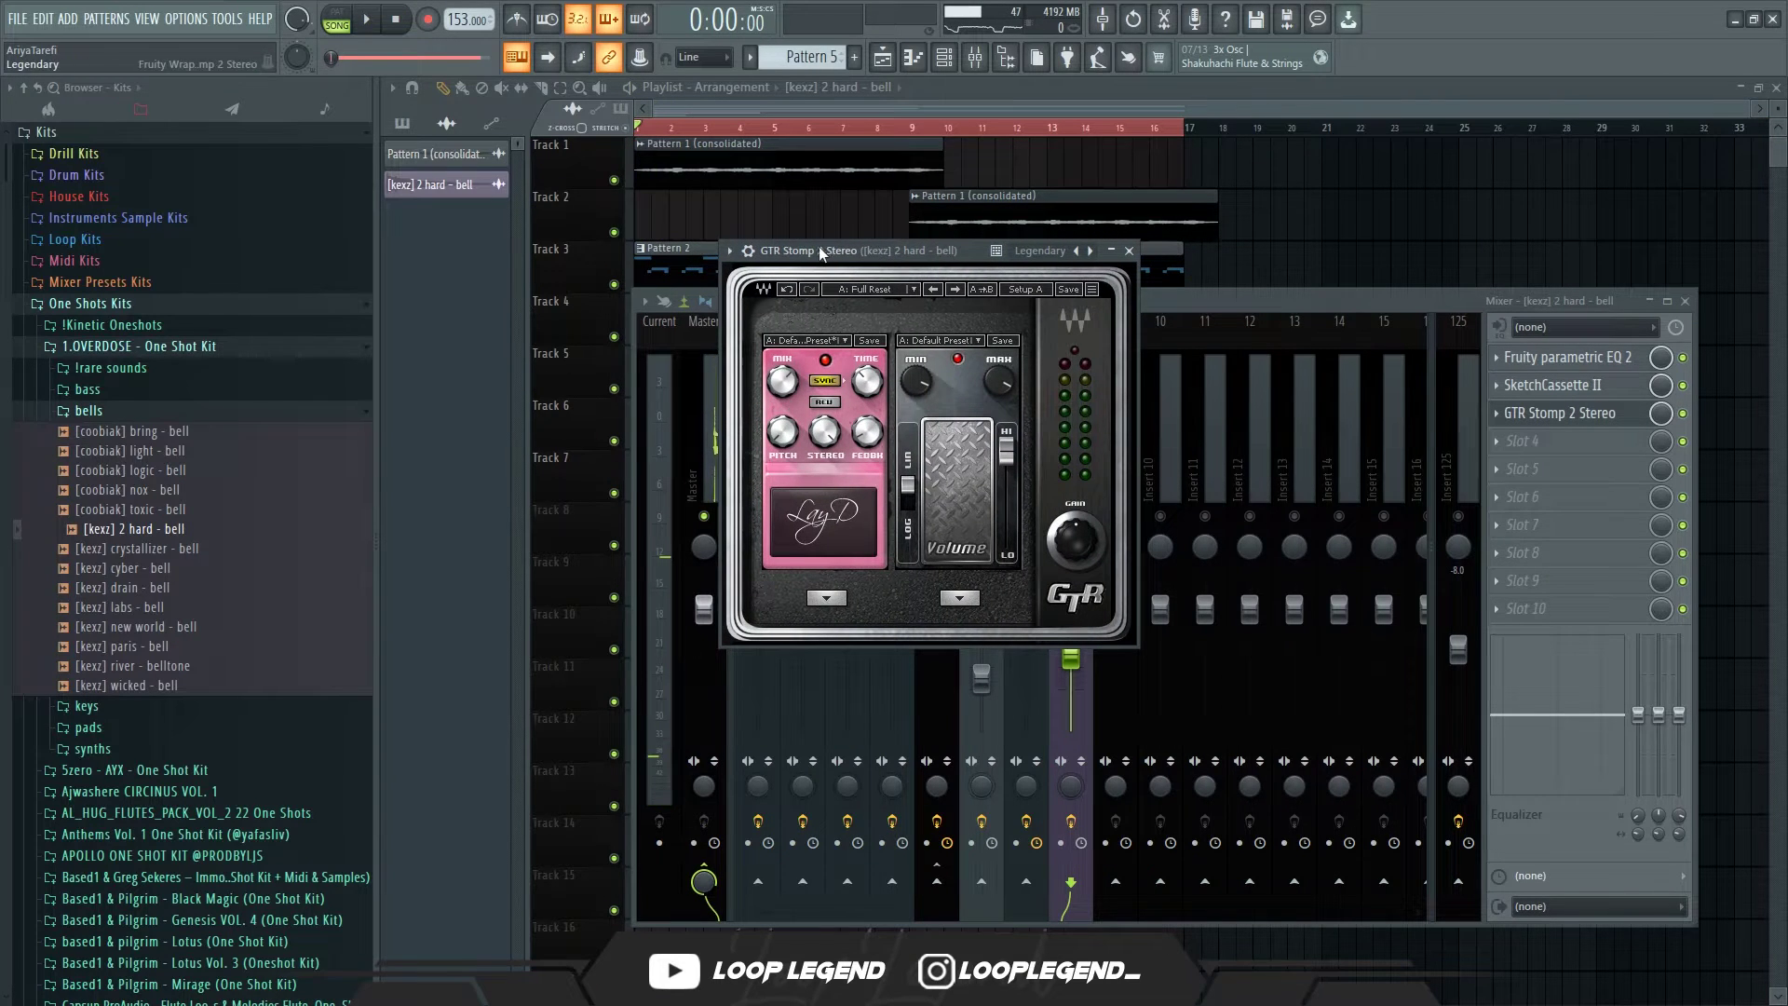
key("space")
left_click_drag(818, 246, 807, 246)
mouse_move(783, 388)
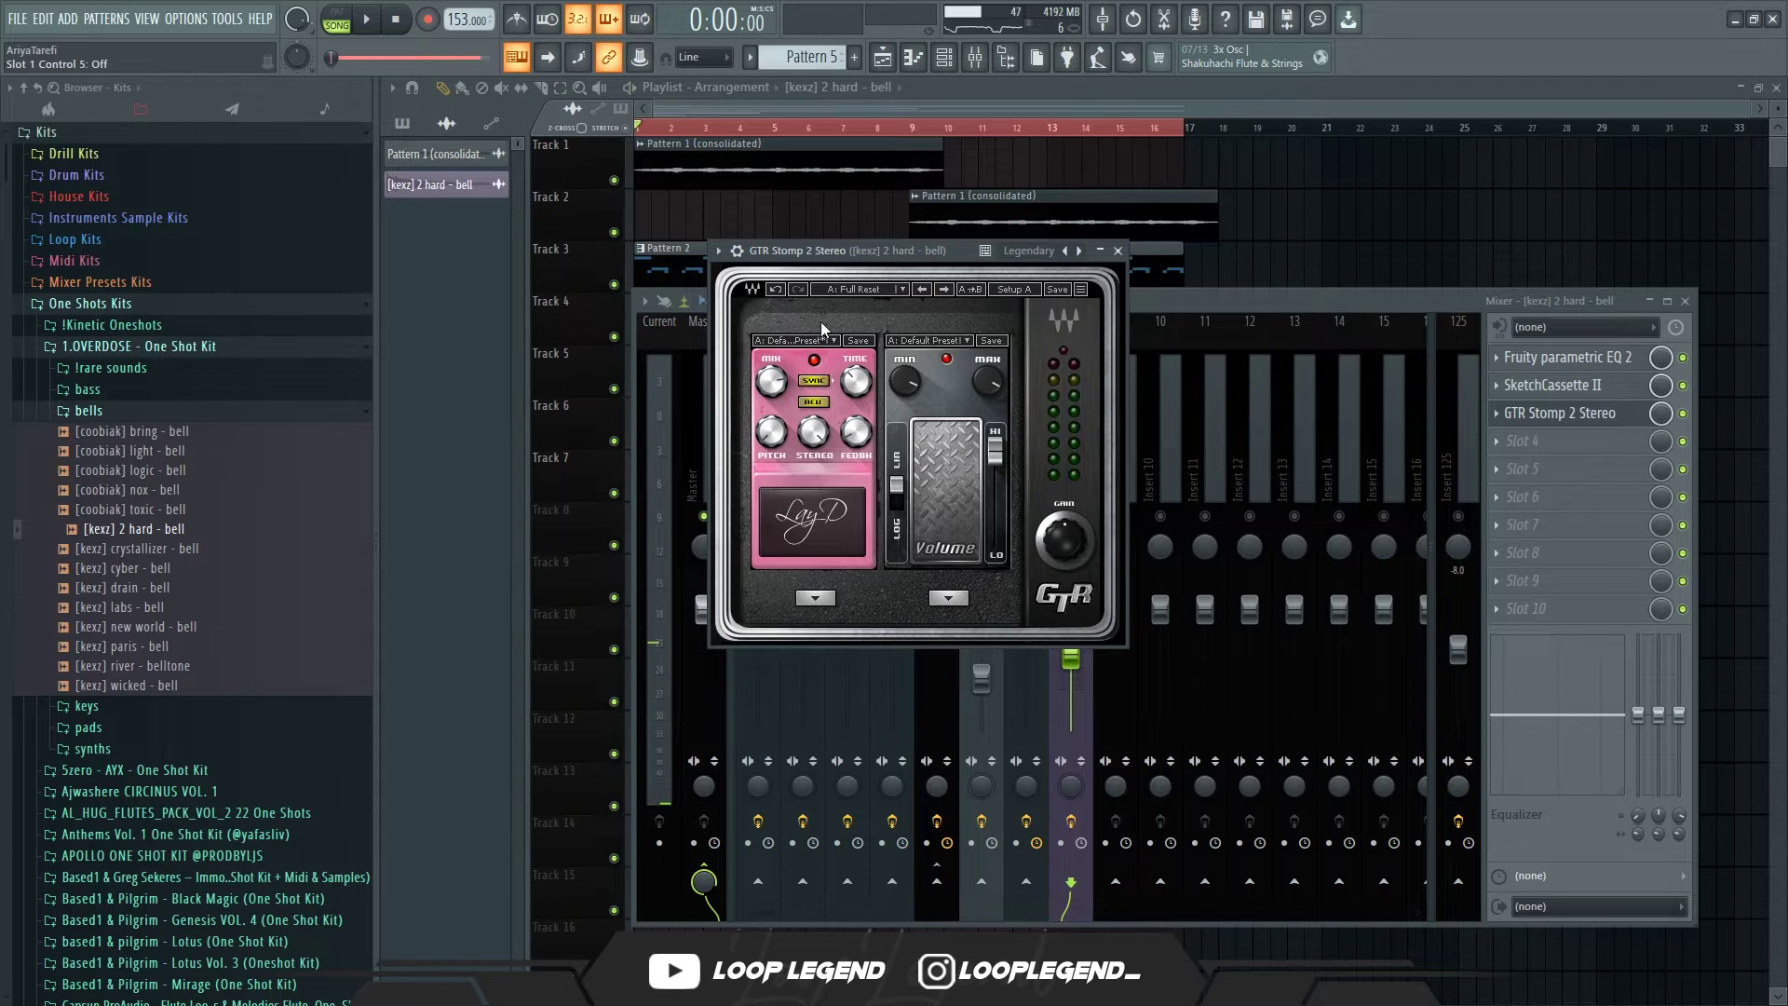
key("space")
left_click_drag(824, 258, 794, 260)
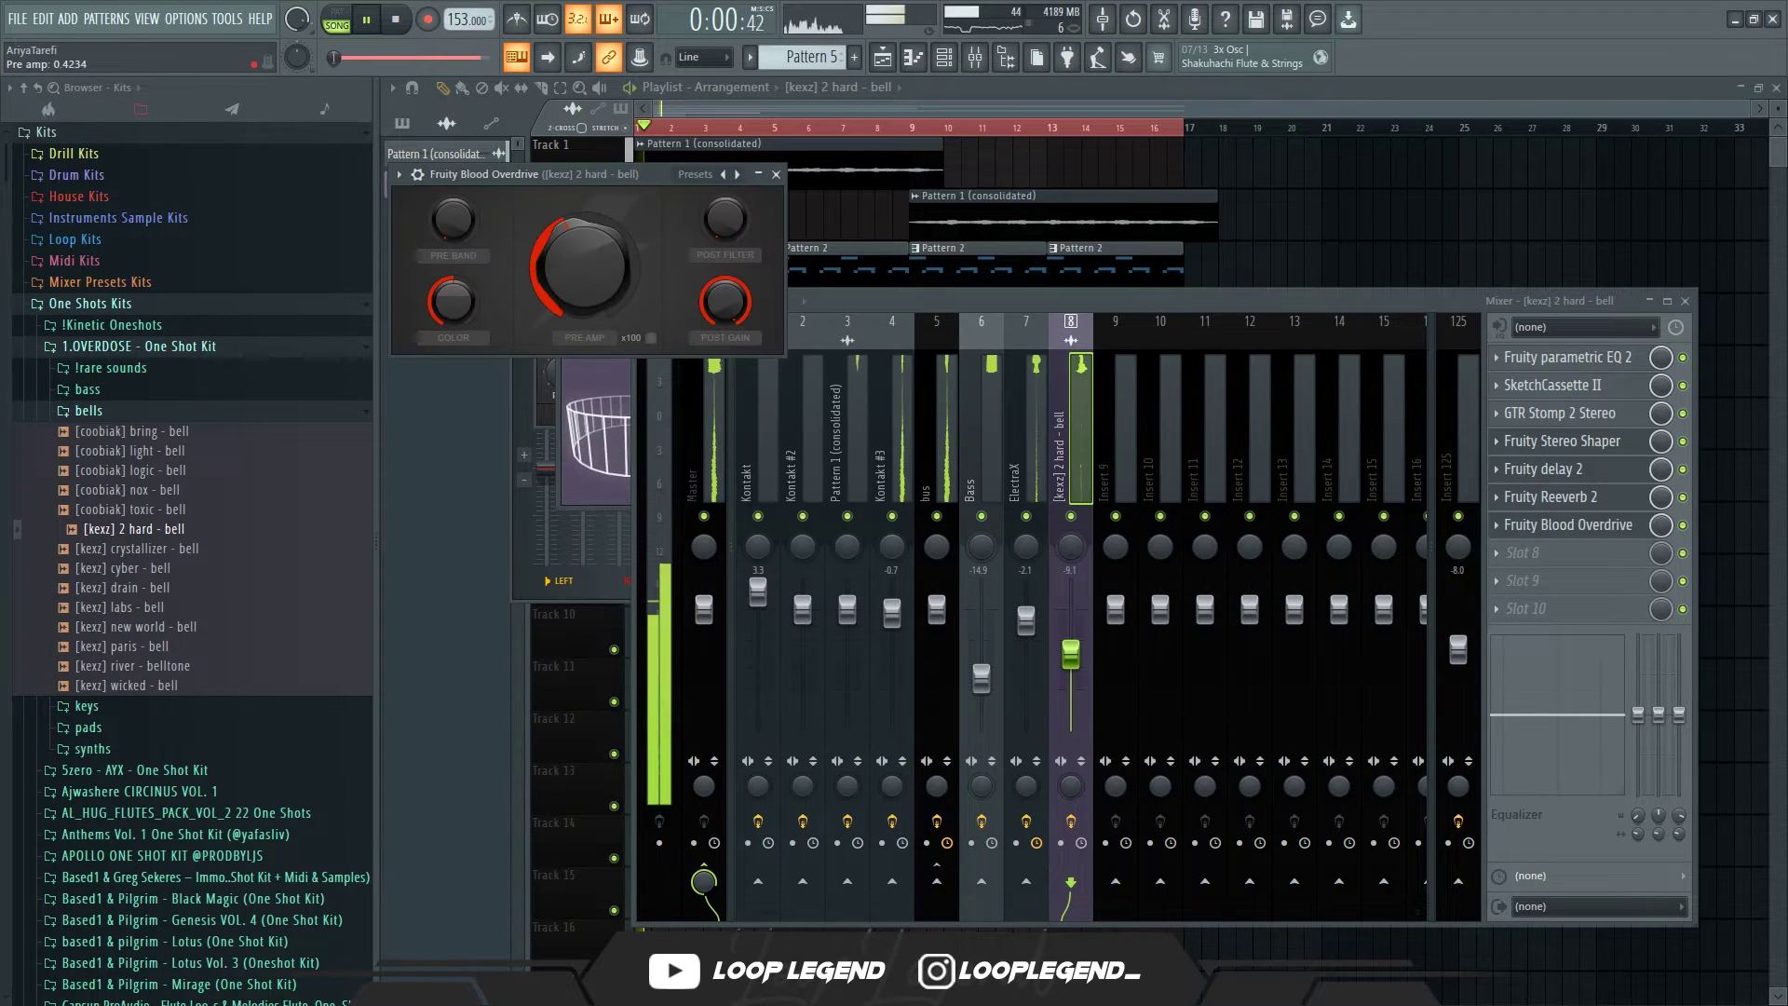
Step: Open the plugin options for effect slot 8 on the bell track and stop playback
left_click(1496, 552)
key("space")
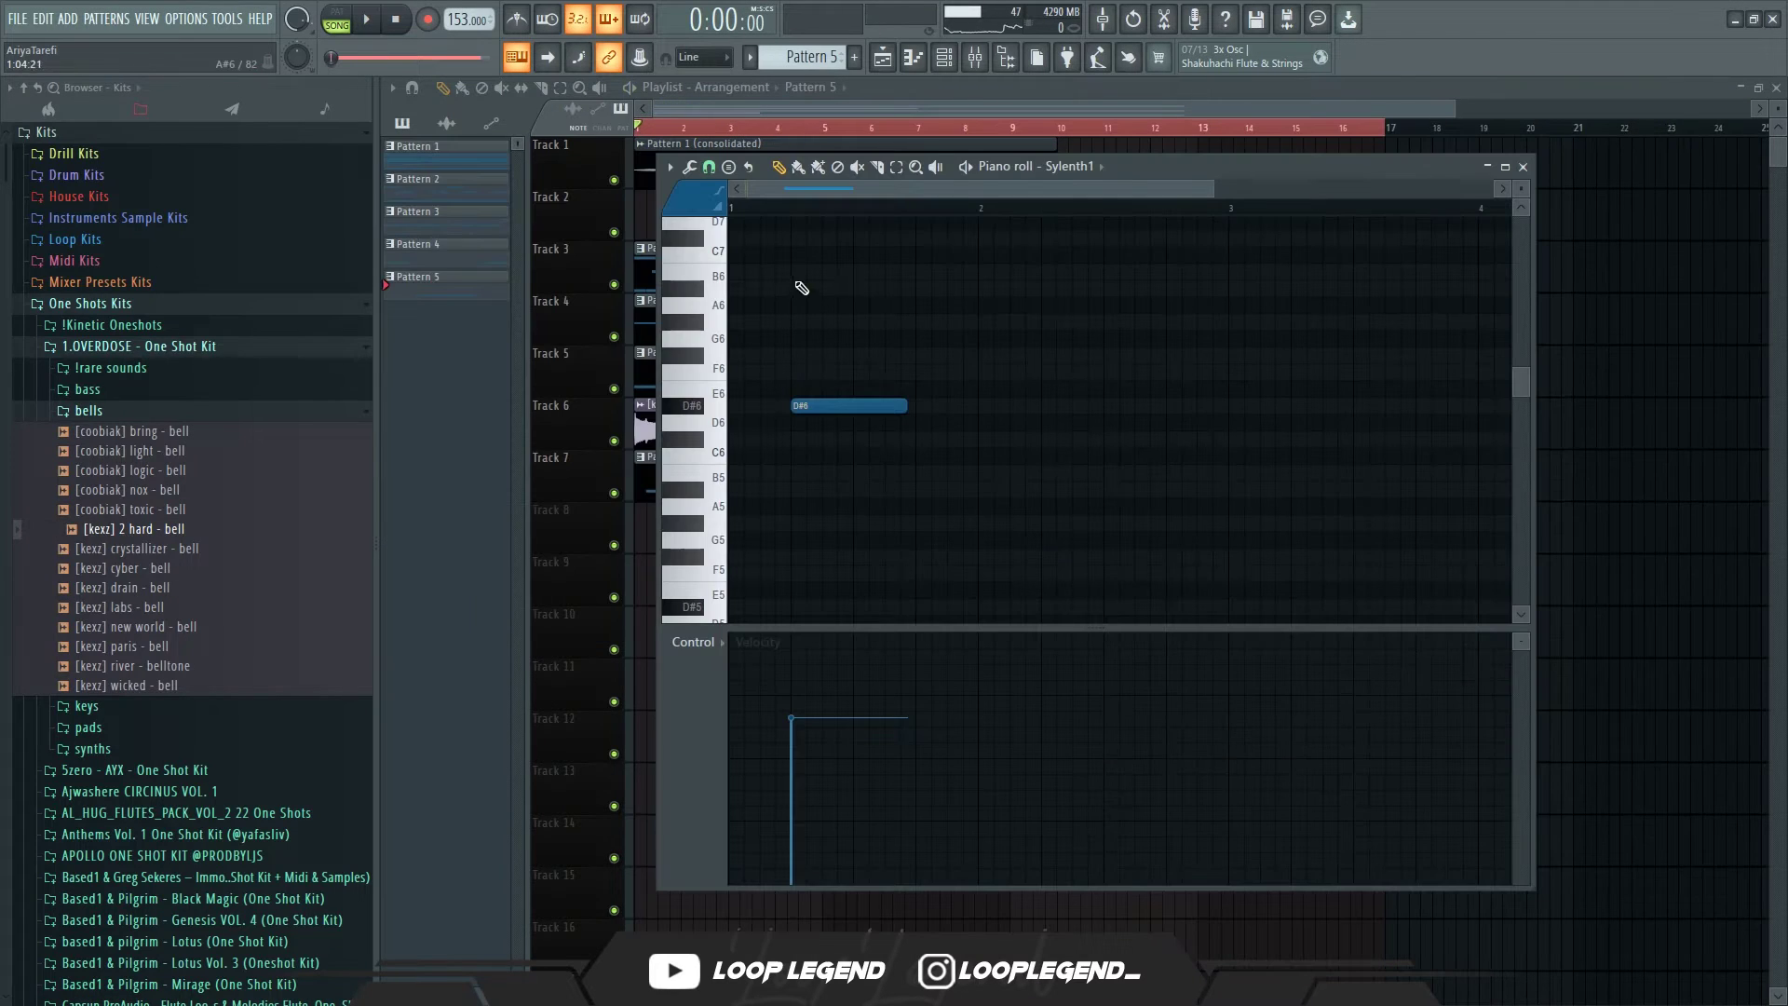
Step: Add a short A#6 note above the D#6 note in Sylenth1's piano roll, followed by a B6 note
left_click(794, 288)
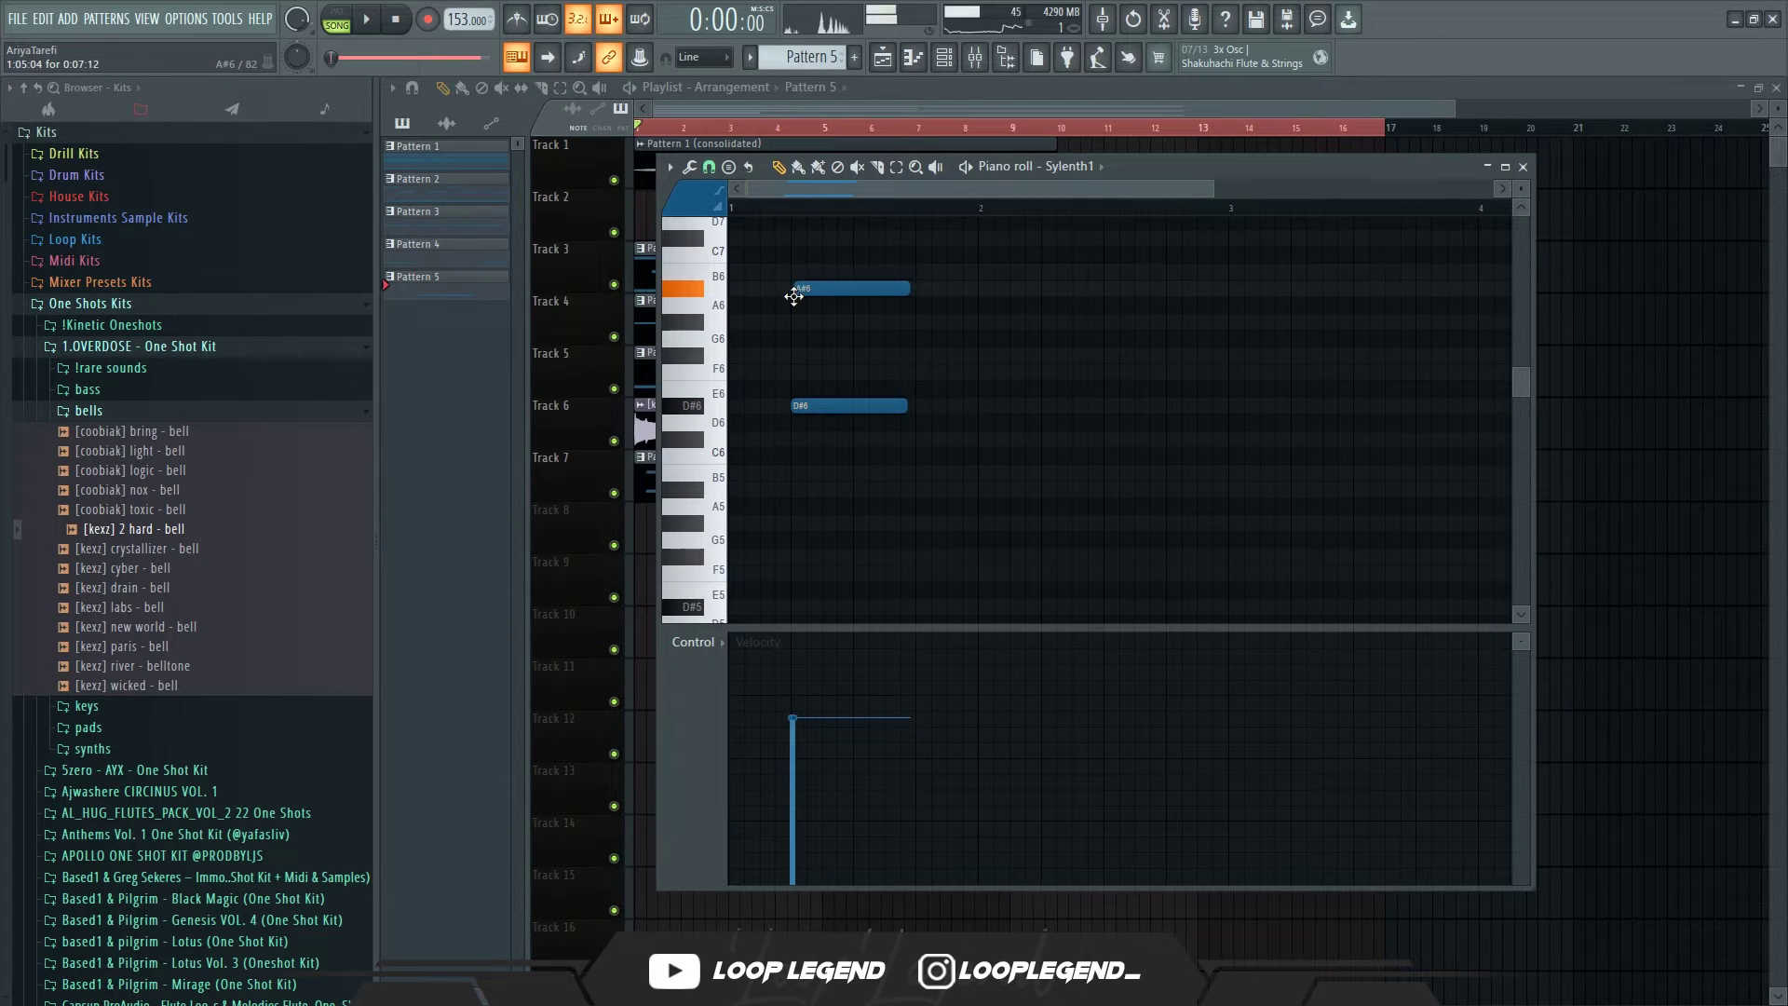
left_click_drag(906, 287, 829, 287)
left_click(825, 271)
key("space")
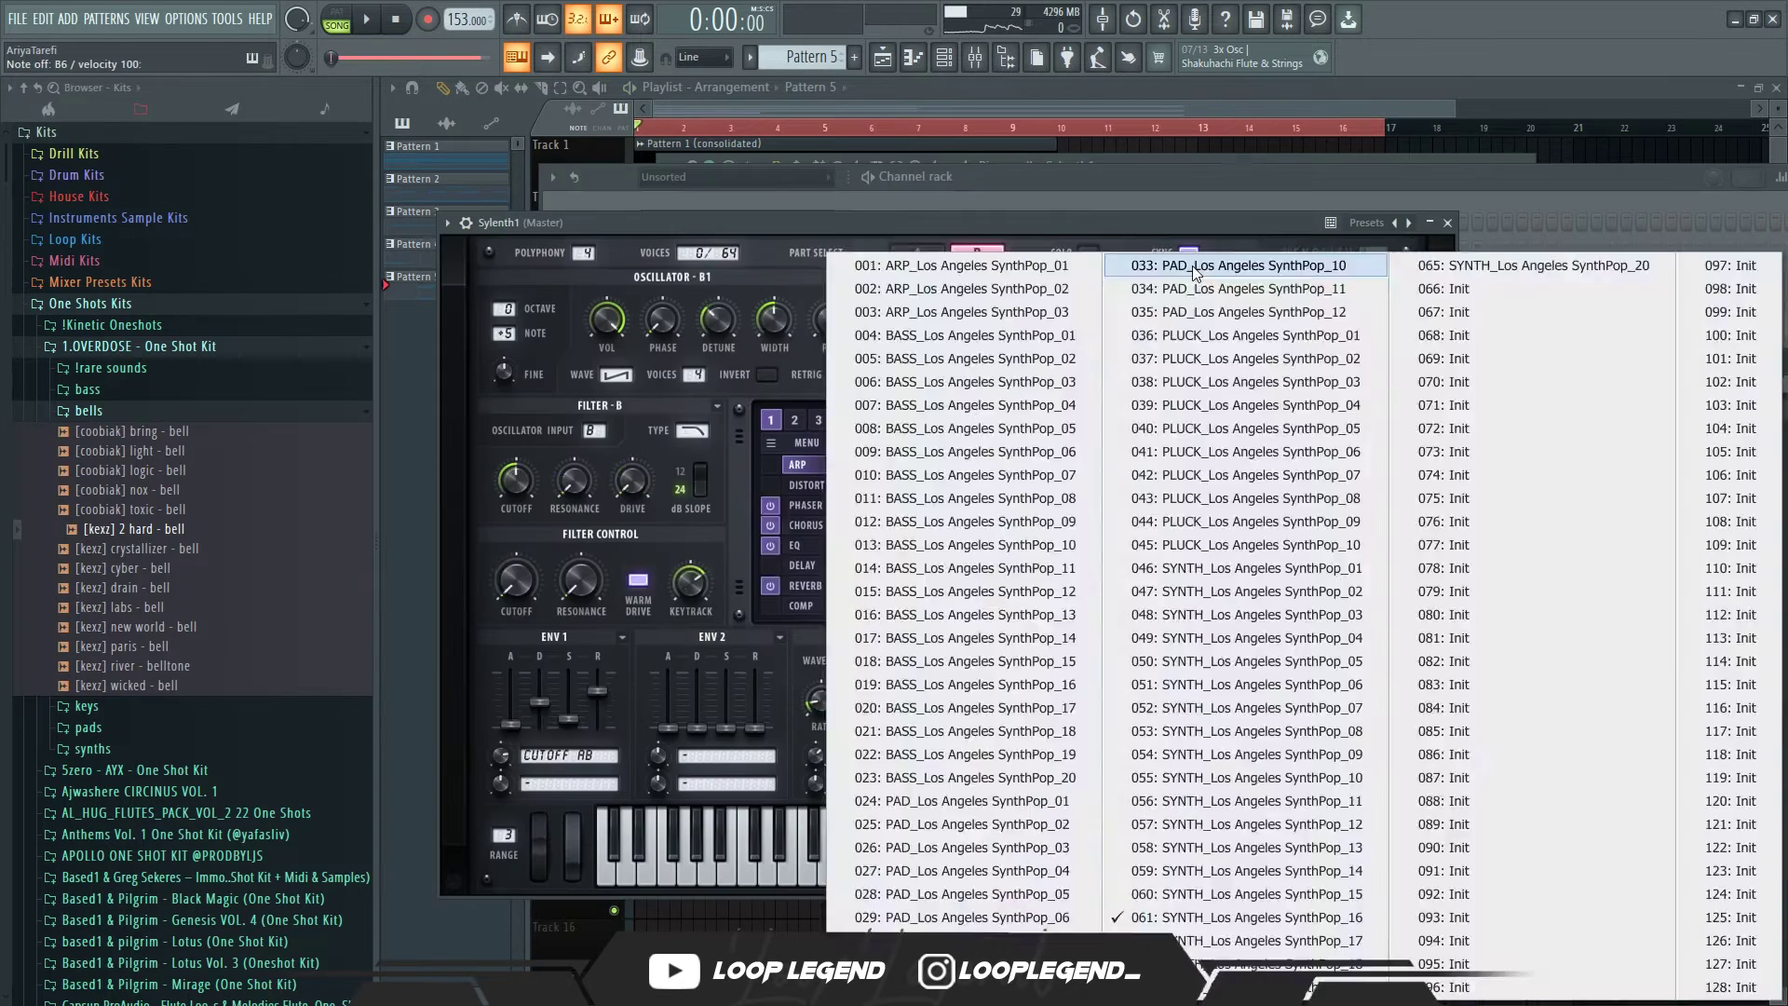
Step: Load Sylenth1 preset 032: PAD_Los Angeles SynthPop_09 and play it with the piano roll notes
left_click(1008, 305)
left_click(1106, 420)
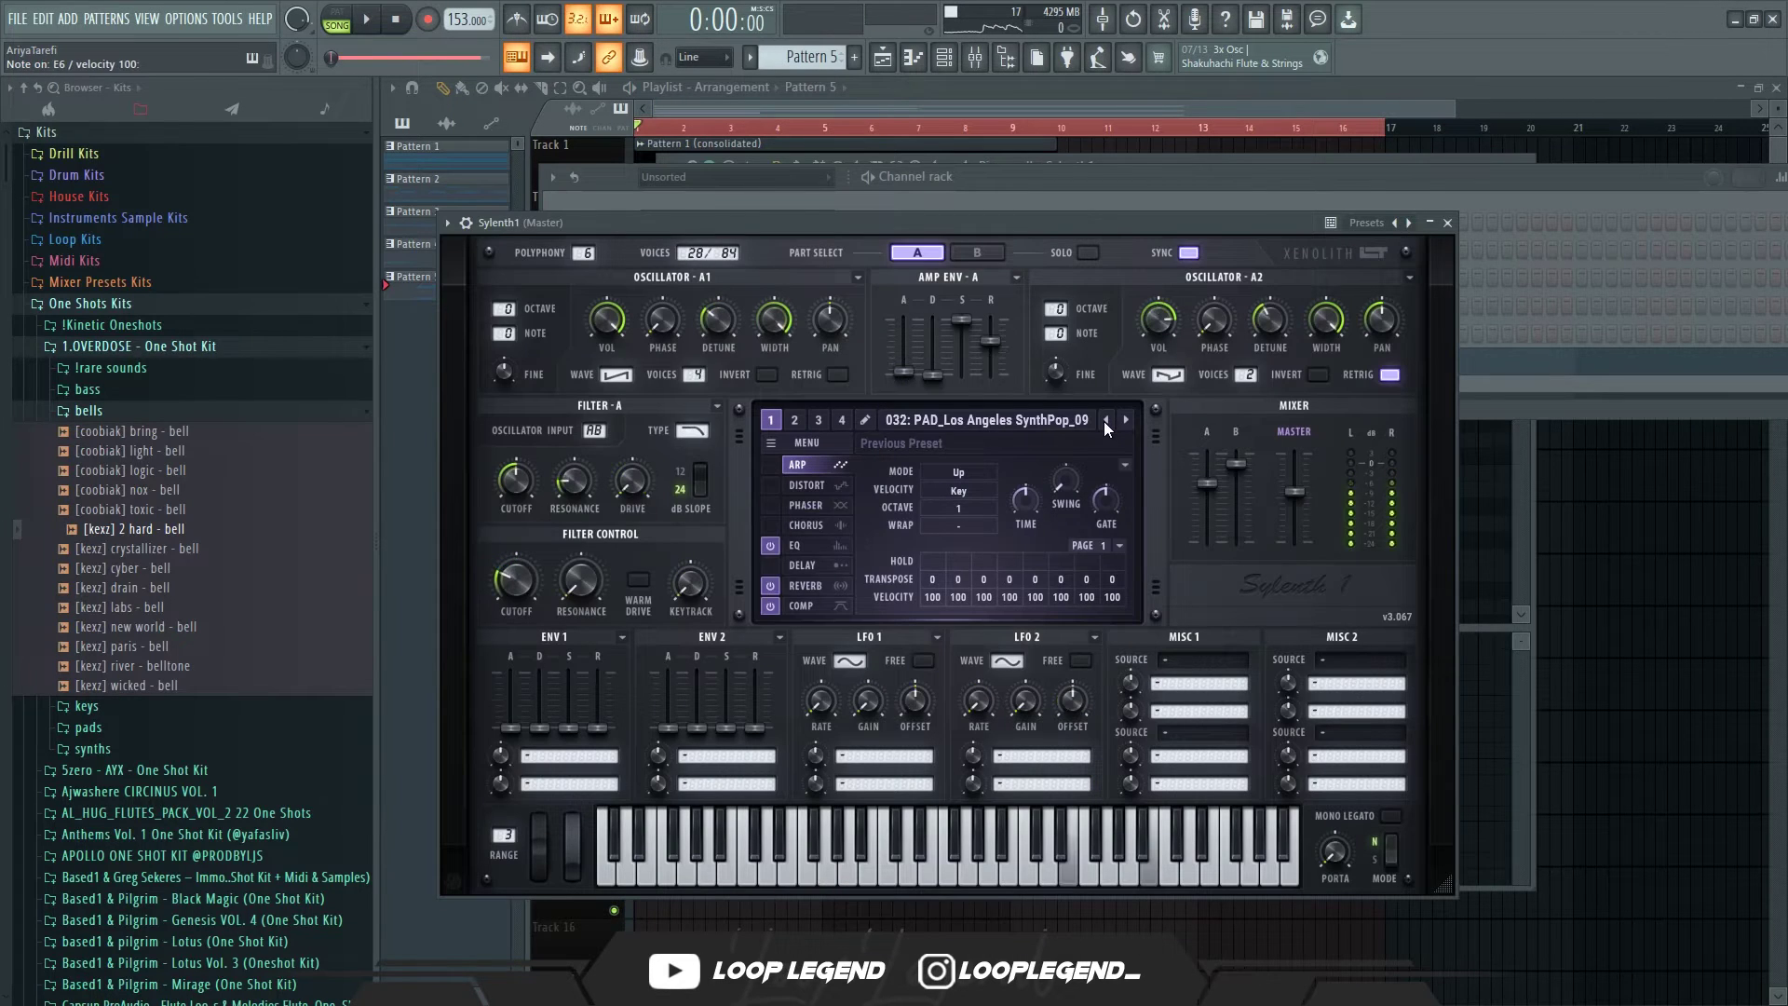
key("F7")
key("space")
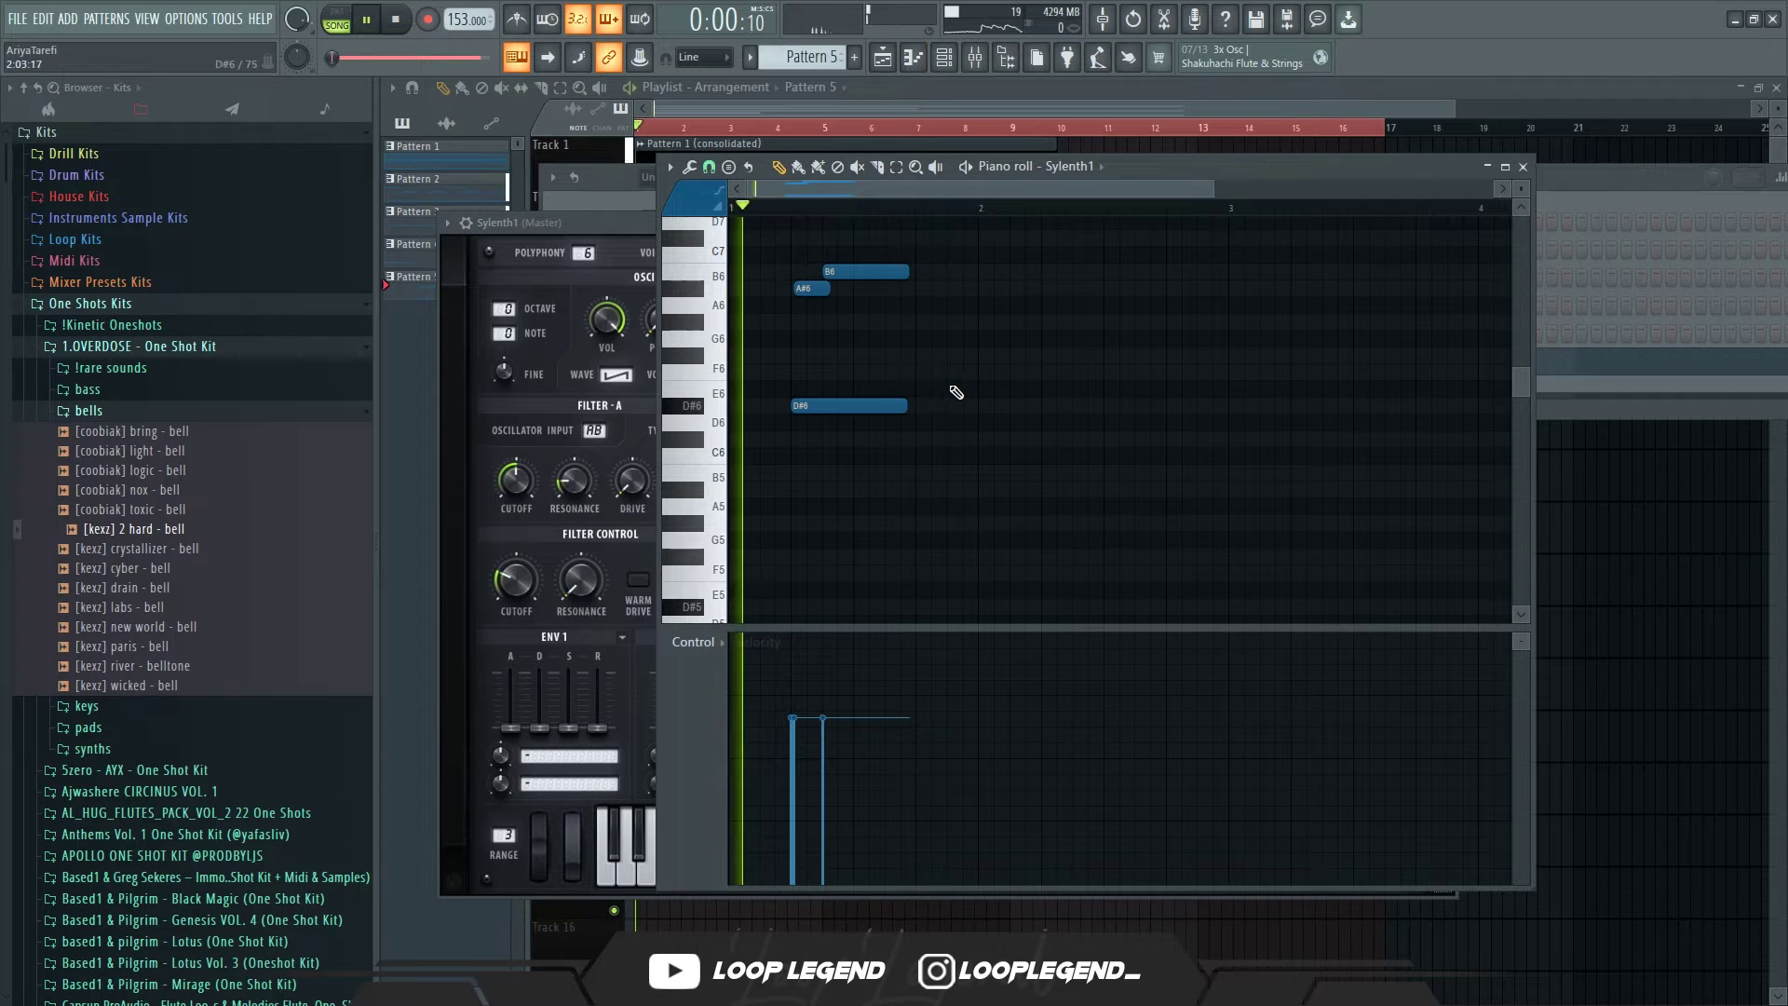
key("space")
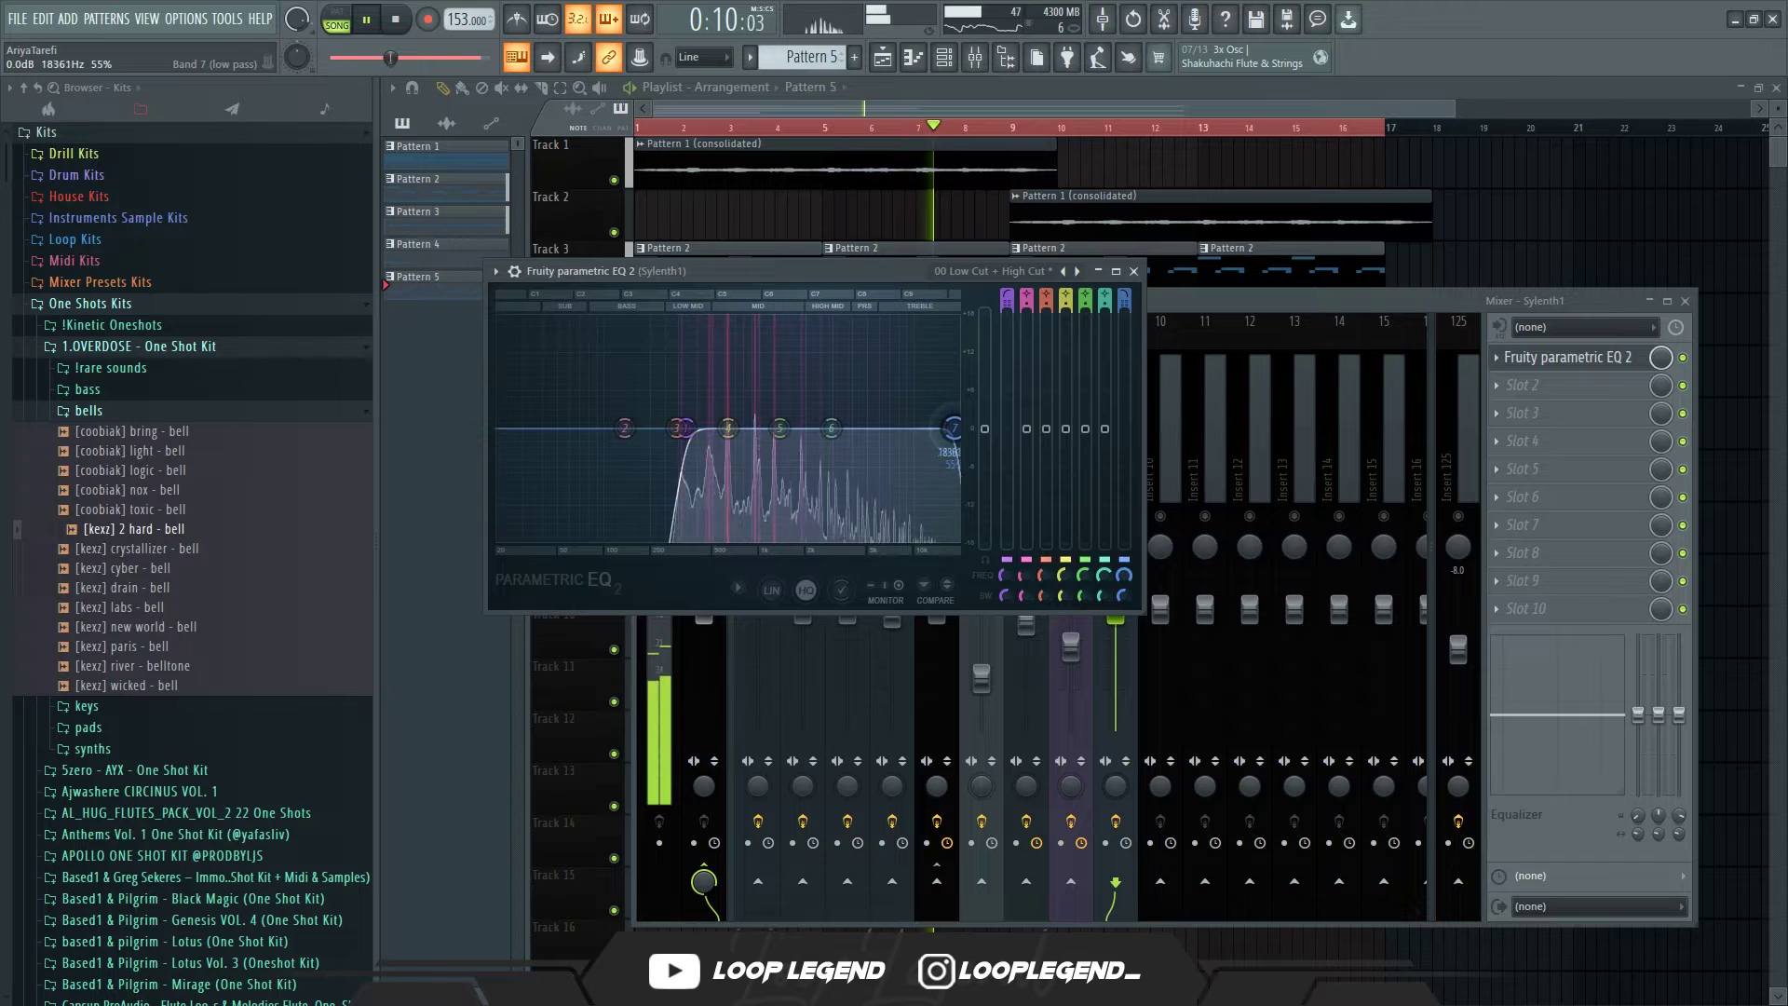
Step: Adjust the band 7 low-pass in Fruity Parametric EQ 2 on the Sylenth1 track while auditioning
mouse_move(953, 429)
left_mouse_down()
mouse_move(934, 429)
mouse_move(951, 428)
left_mouse_up()
scroll(934, 429, "up", 5)
key("space")
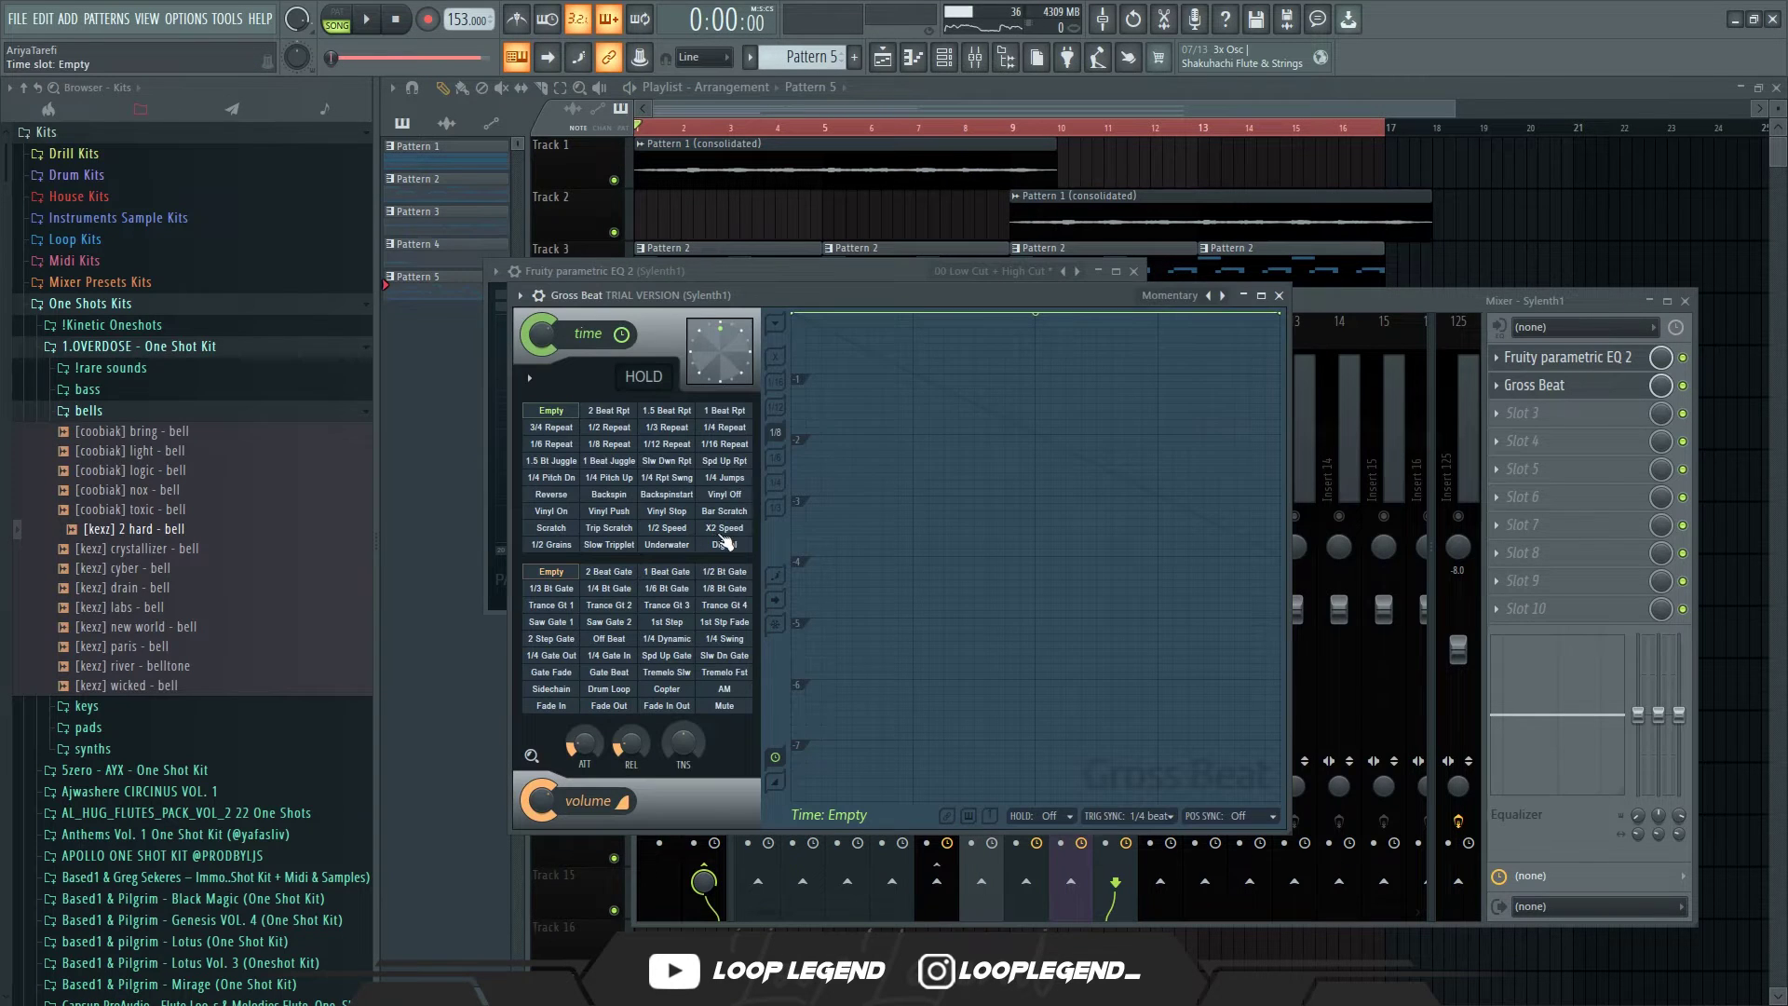
Step: Apply Gross Beat's X2 Speed time preset and lower HalfTime's mix on the Sylenth1 track
left_click(725, 528)
key("space")
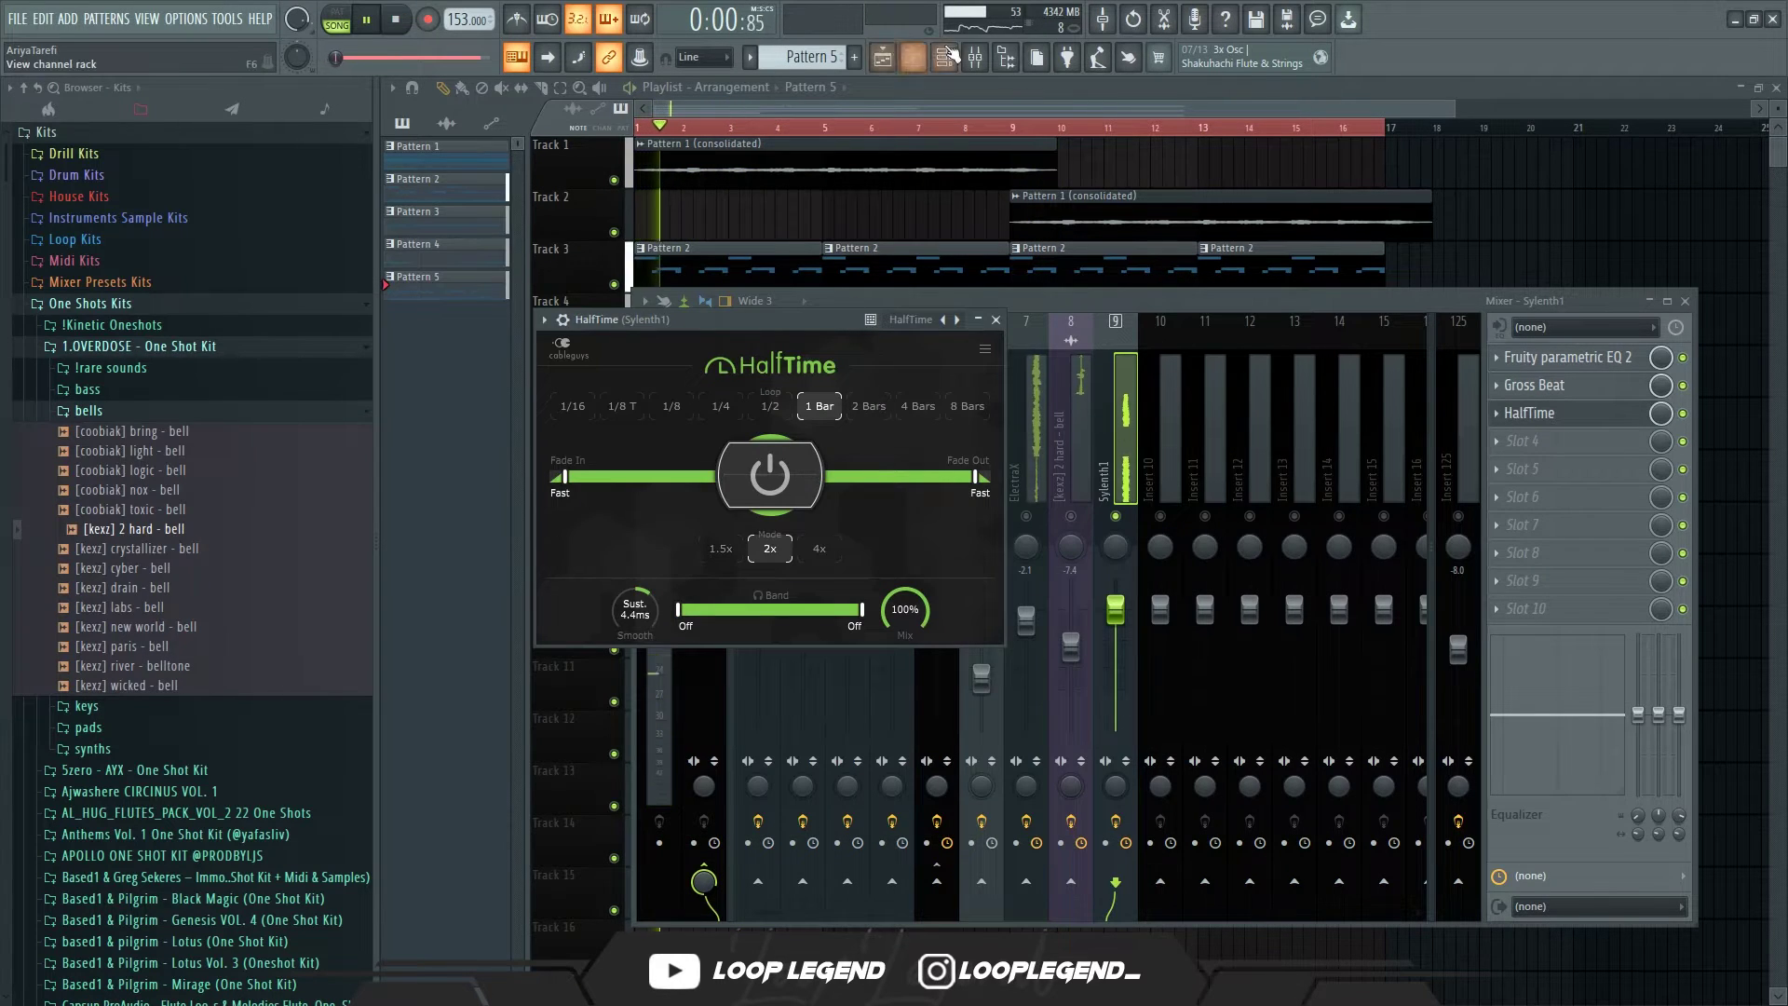
left_click_drag(904, 609, 904, 619)
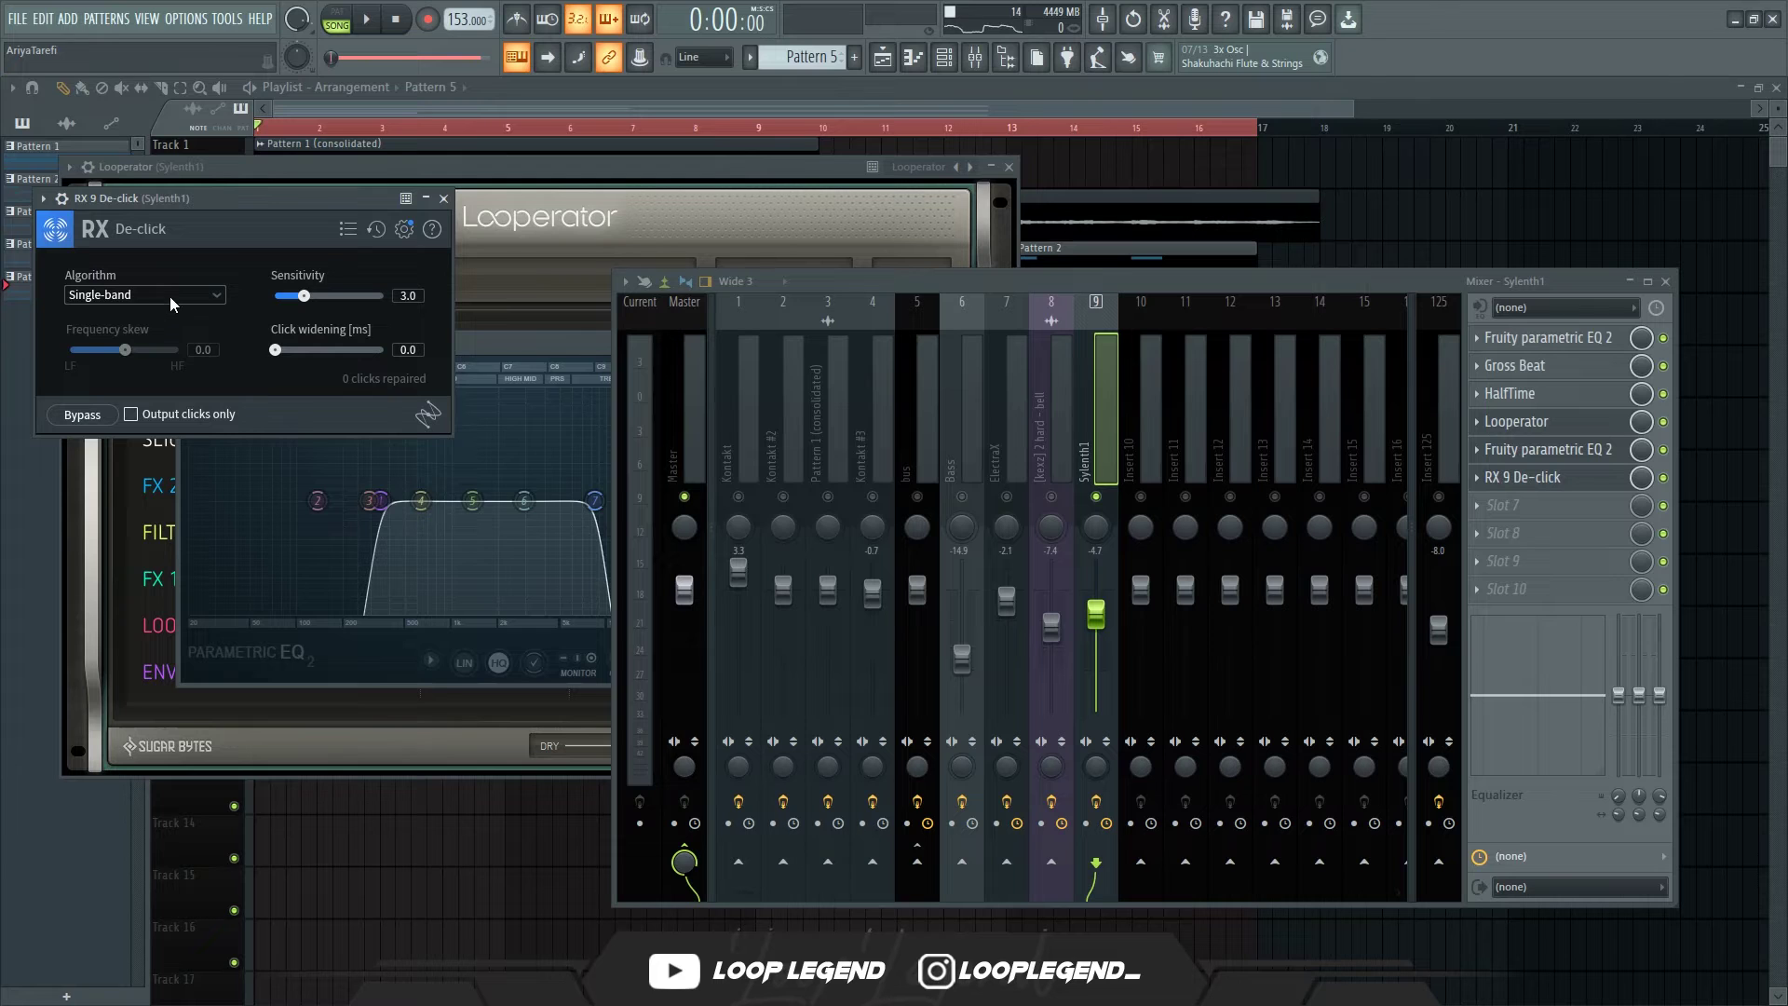
Step: Open the RX 9 De-click algorithm choices, and set the Pattern 5 (consolidated) clip's declicking mode to Generic (bleeding)
left_click(170, 296)
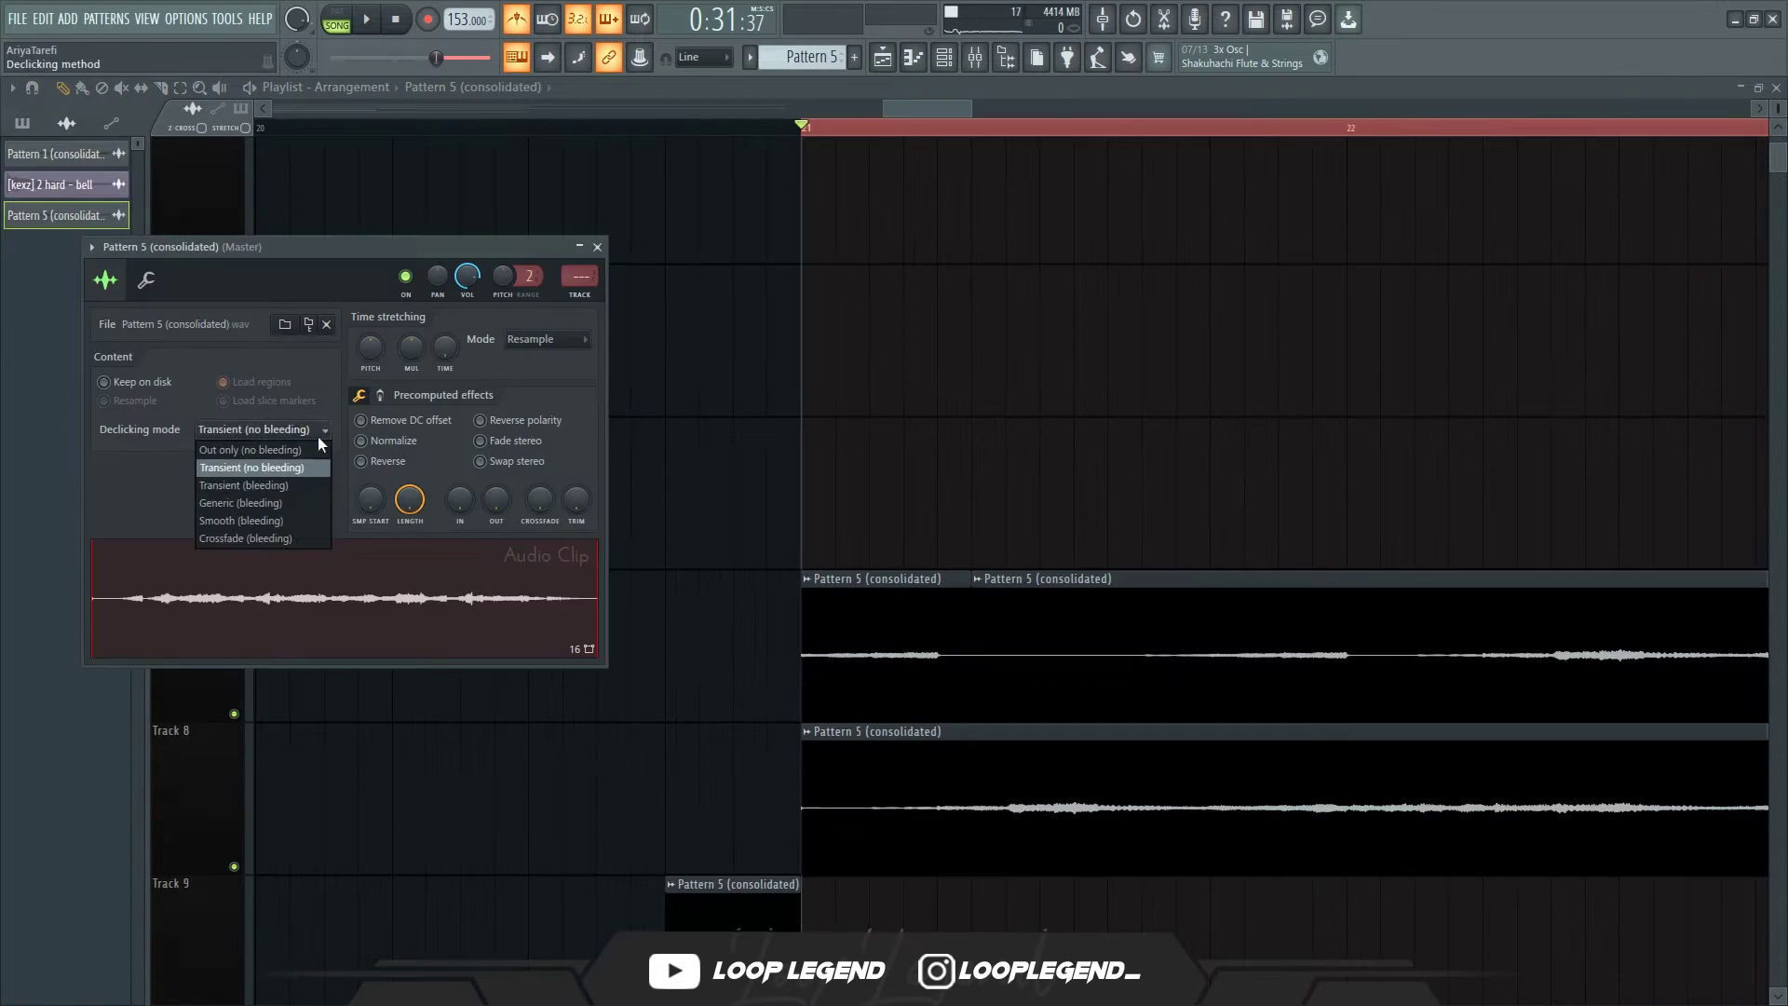
left_click(317, 436)
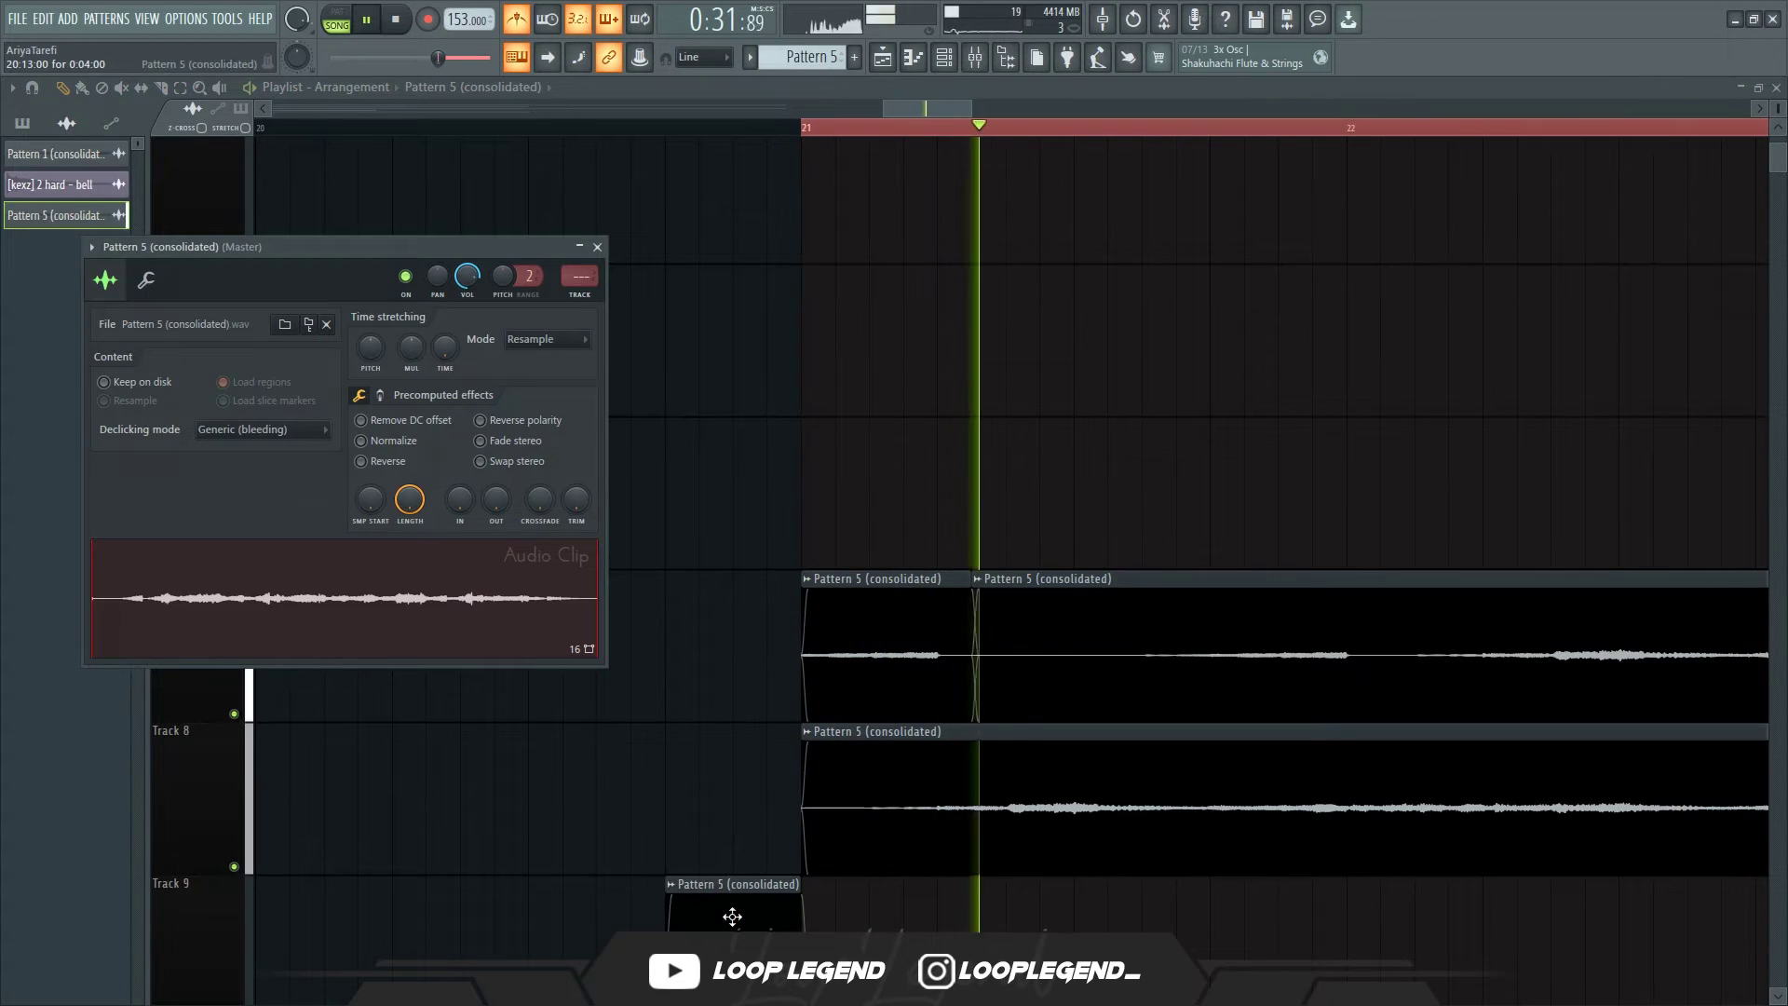
scroll(926, 627, "down", 8)
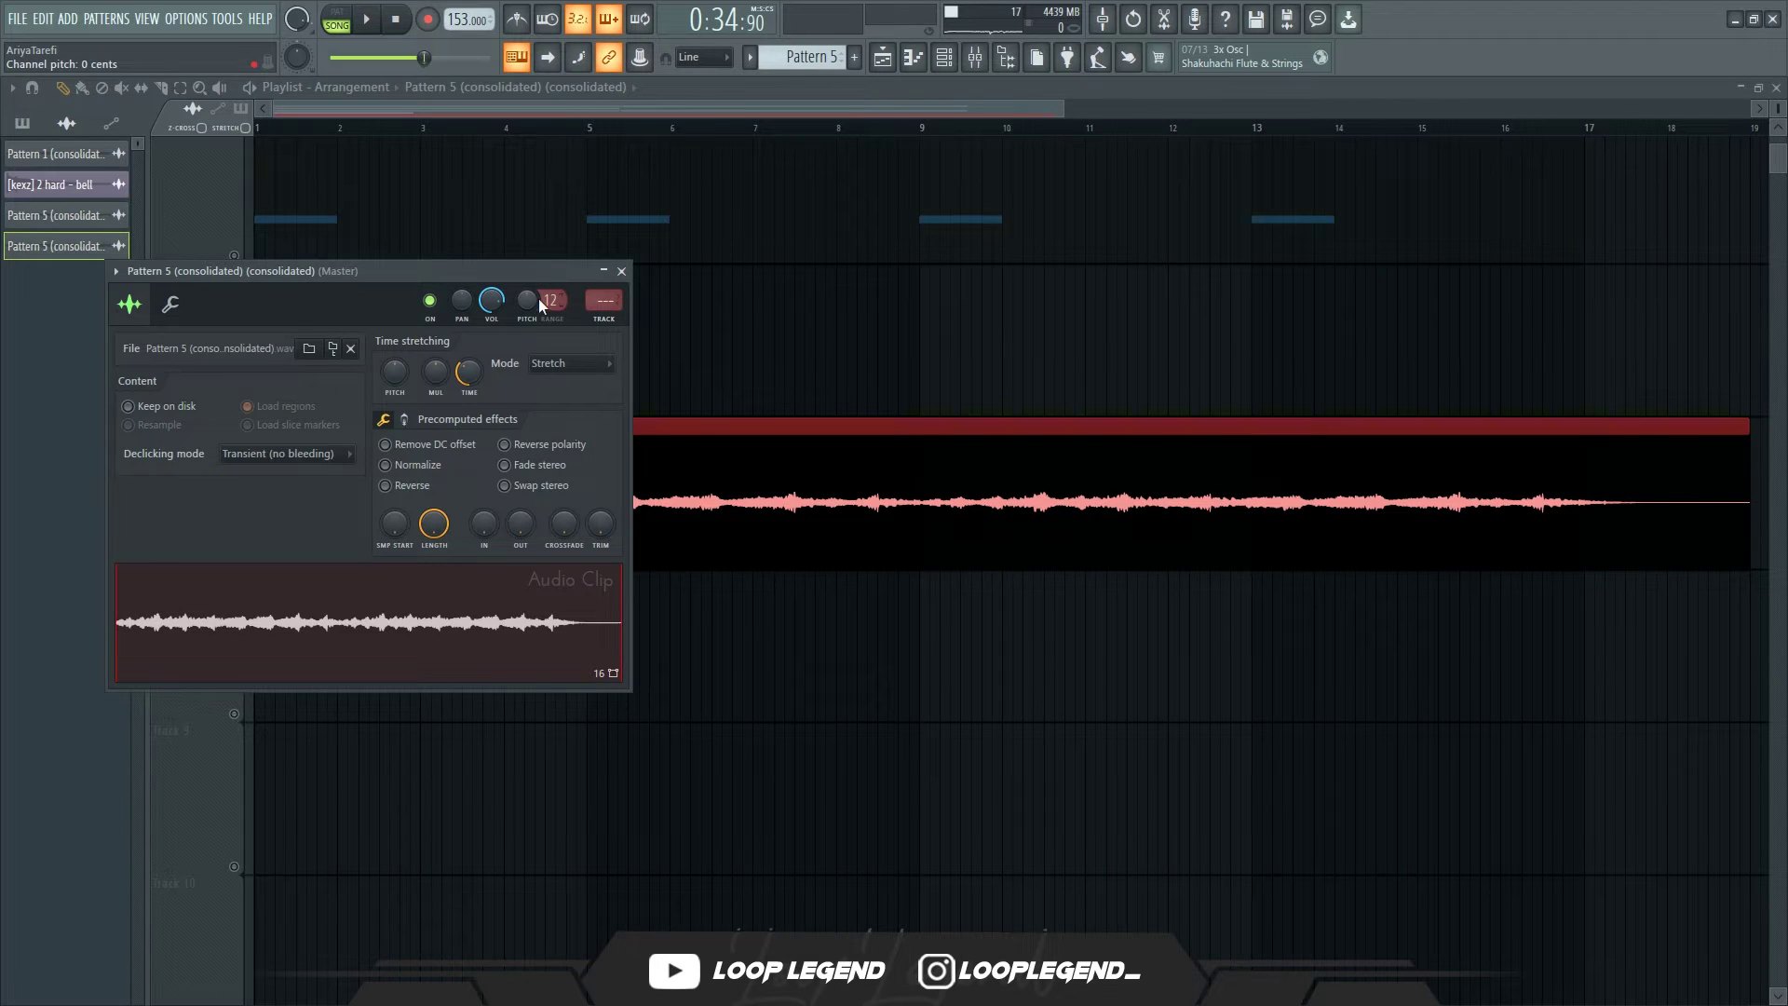
Step: Automate the channel pitch of the re-consolidated Pattern 5 clip with a curved rise from its start to a point after bar 2
right_click(541, 305)
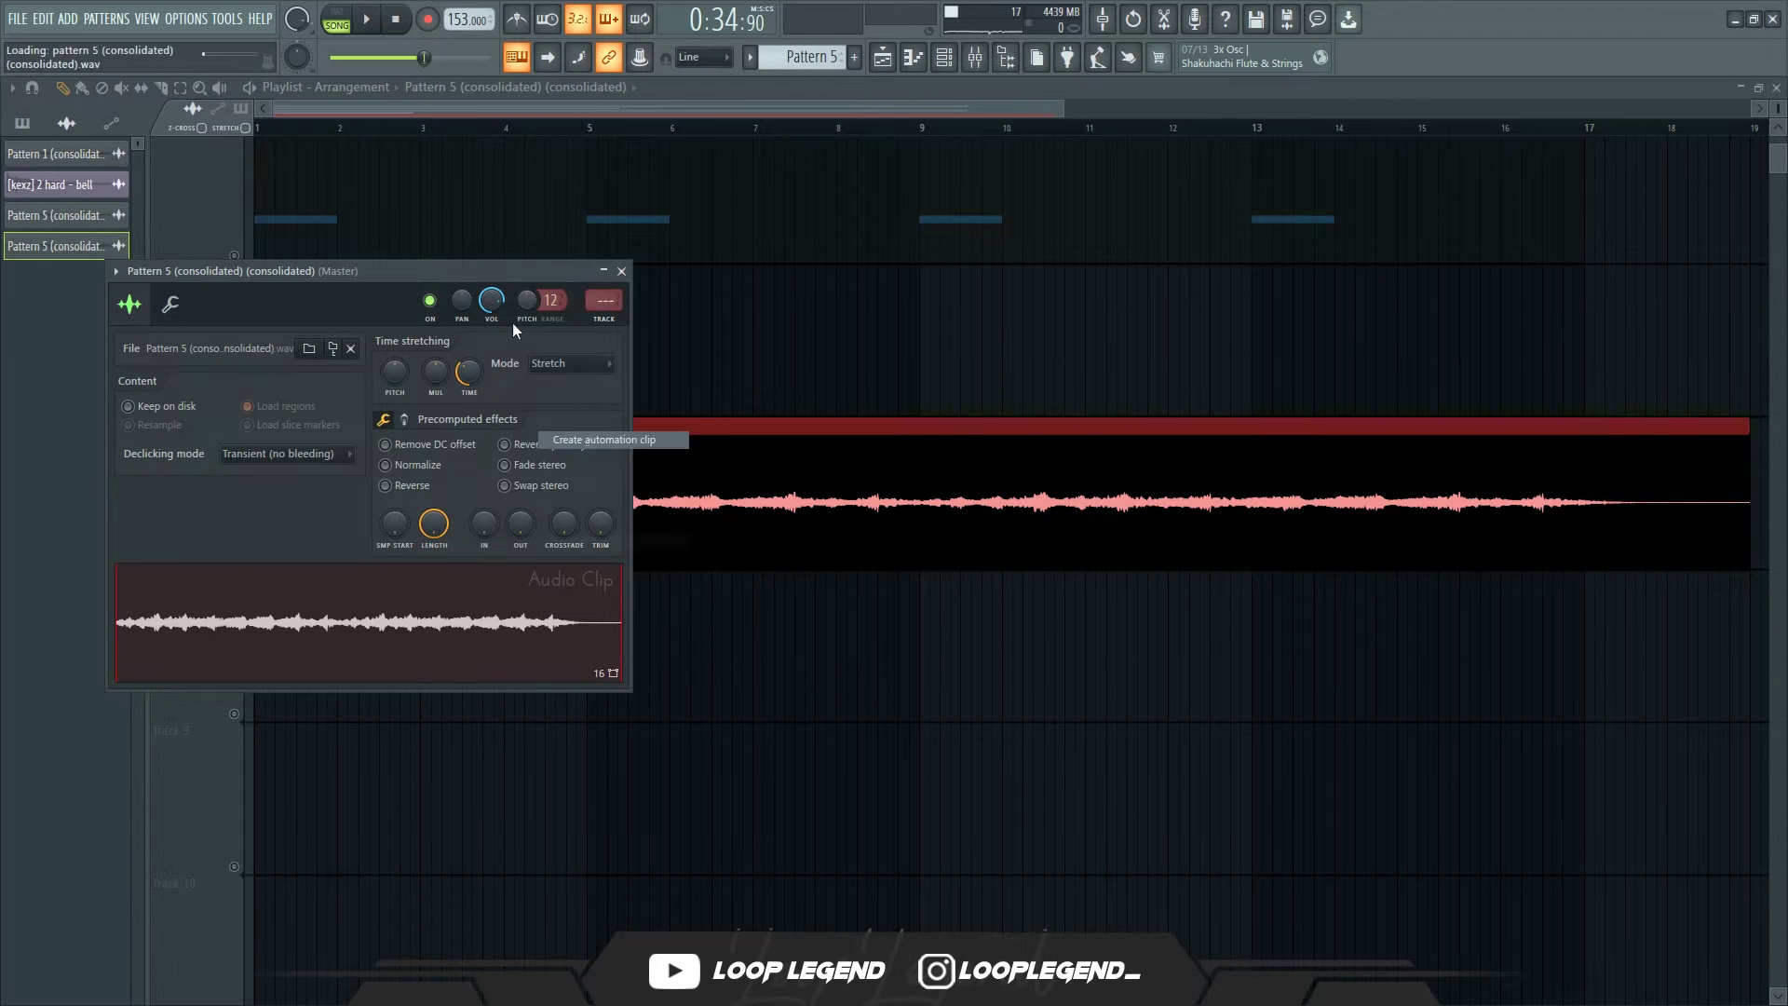
left_click(568, 438)
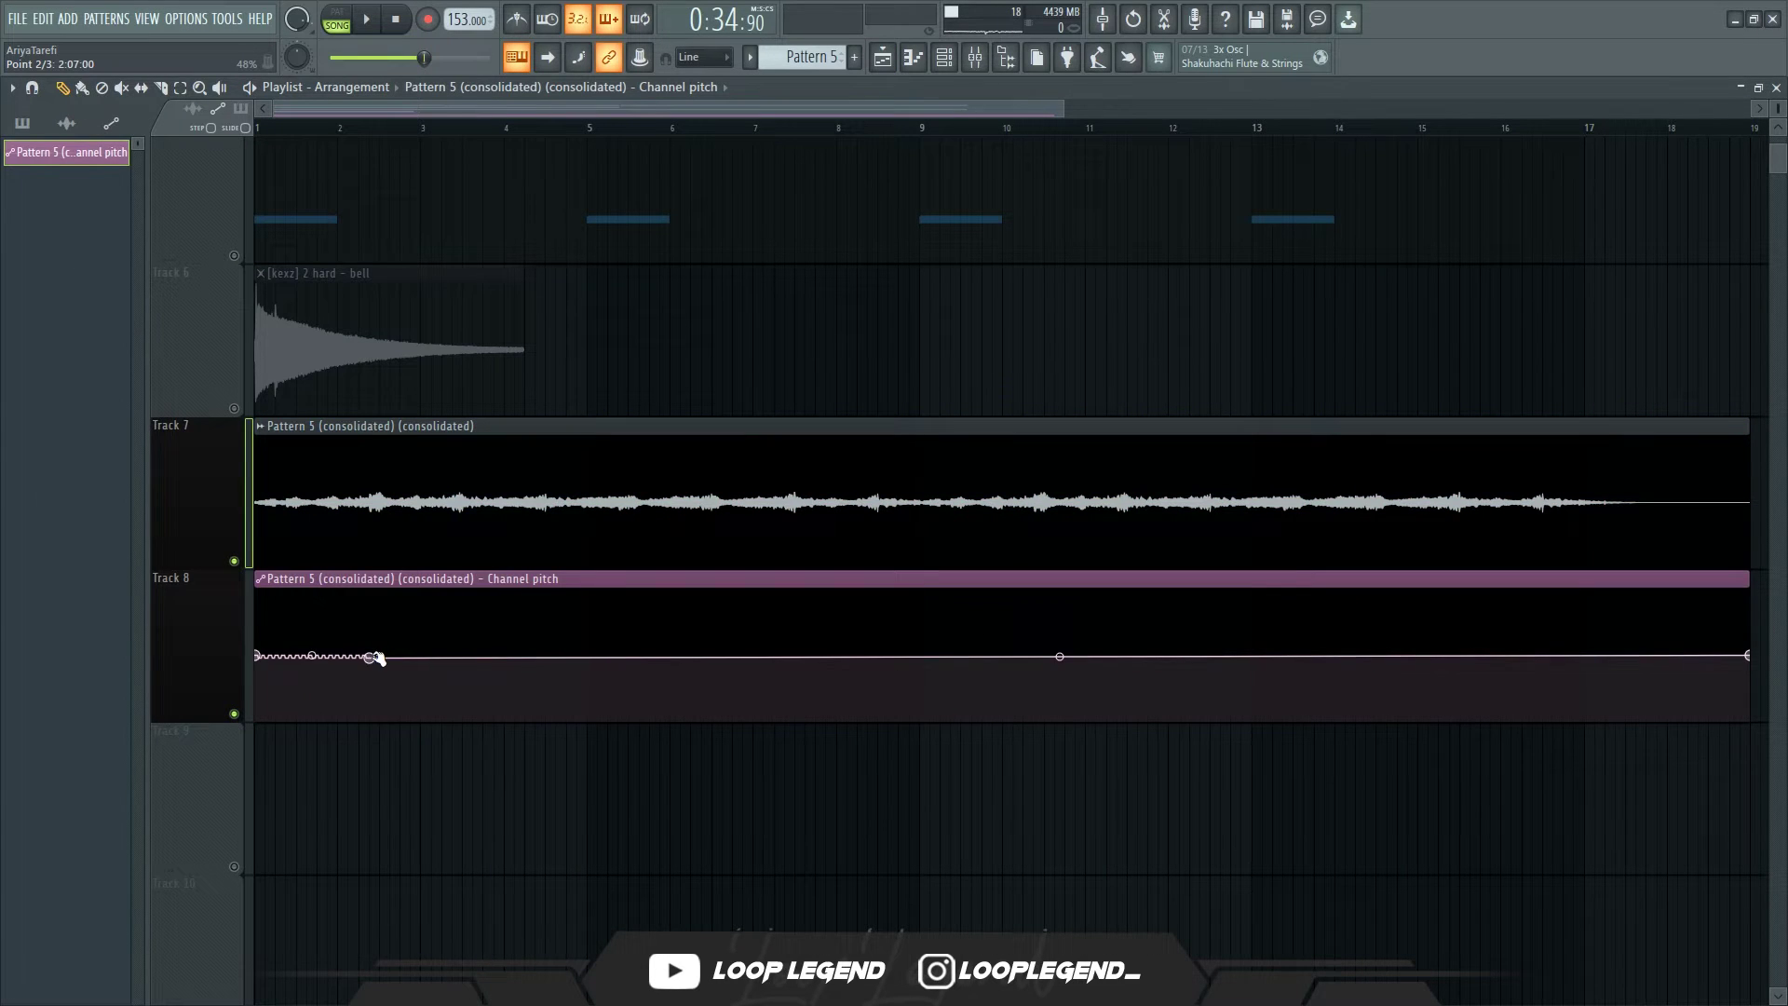
right_click(372, 656)
left_click(410, 694)
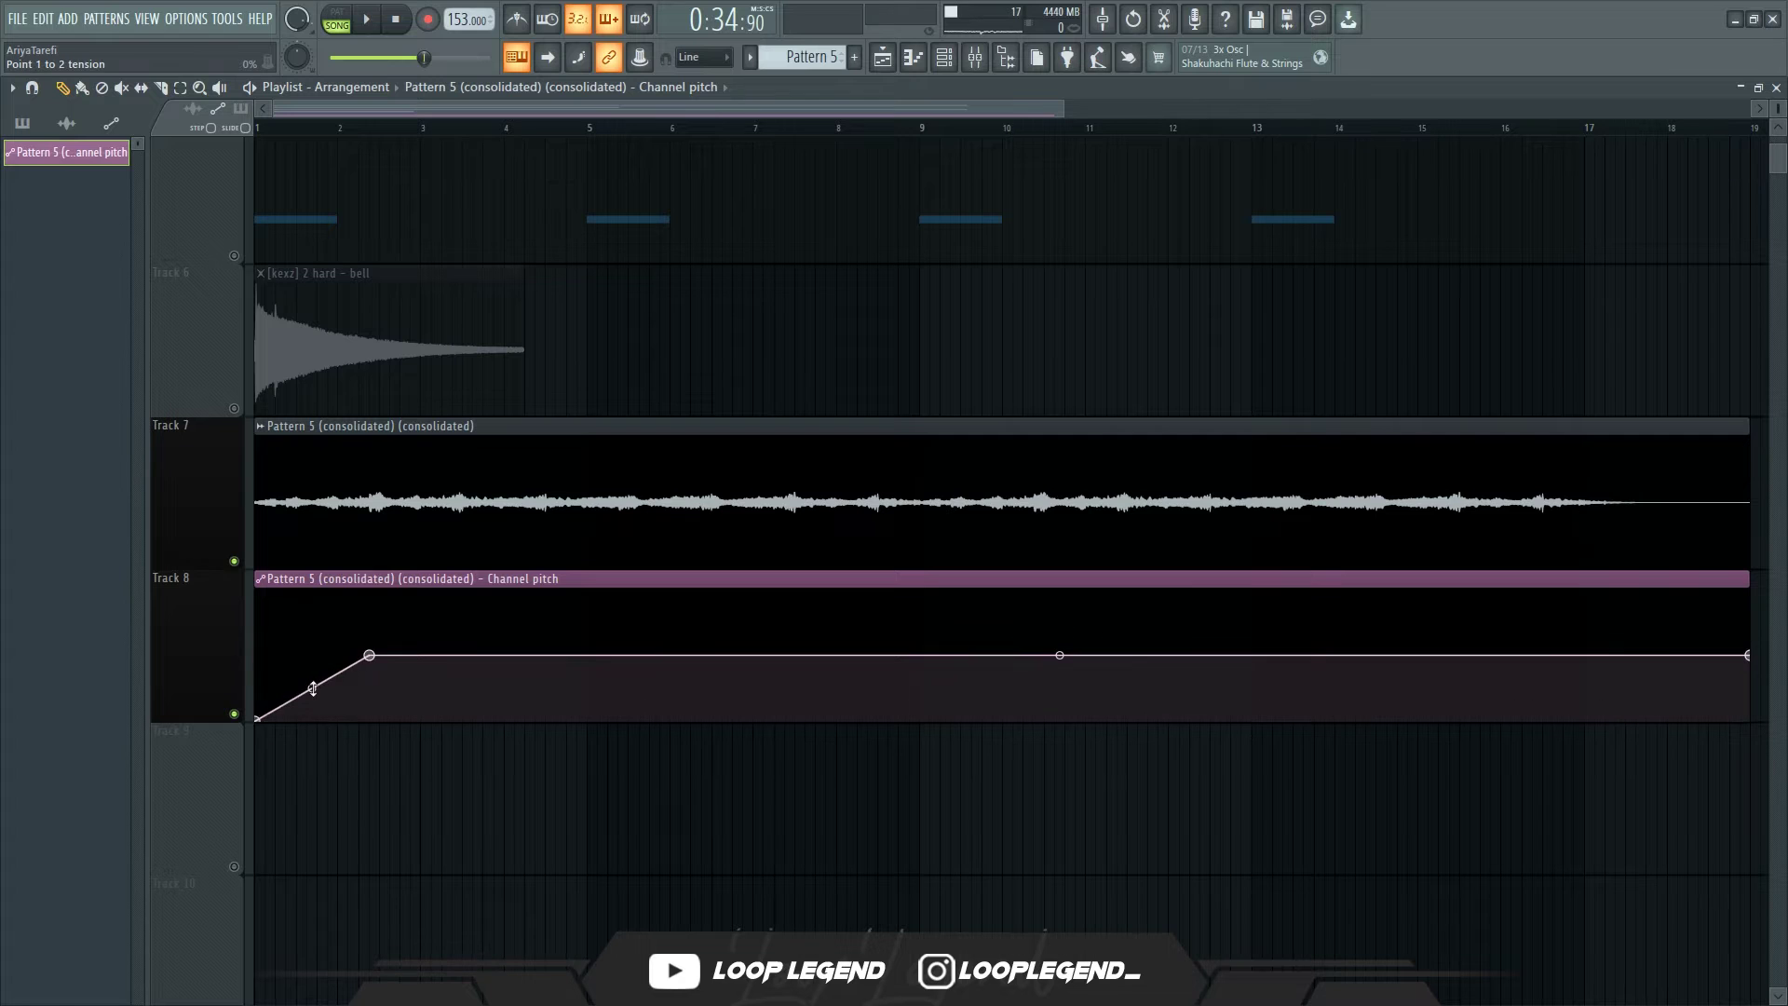
left_click_drag(312, 688, 304, 679)
key("space")
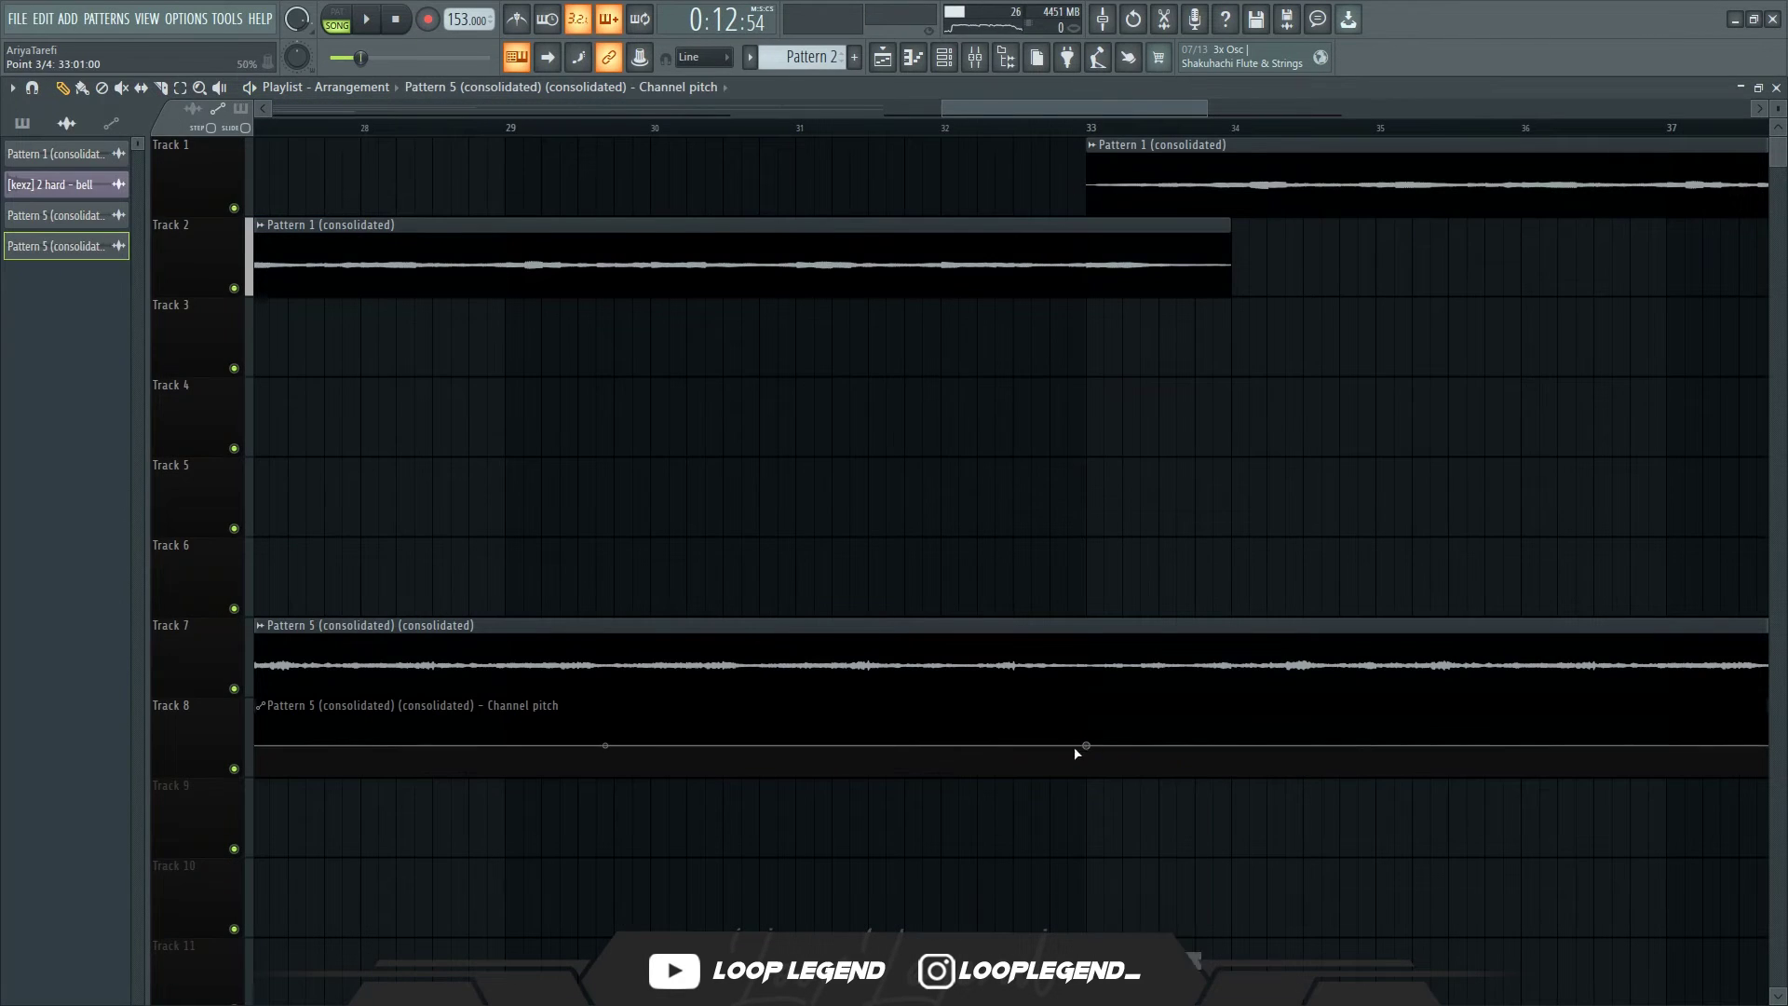
Step: Raise the pitch automation at bar 33 with a curved ramp starting shortly after bar 32, and play it back
left_click_drag(1085, 745, 1074, 681)
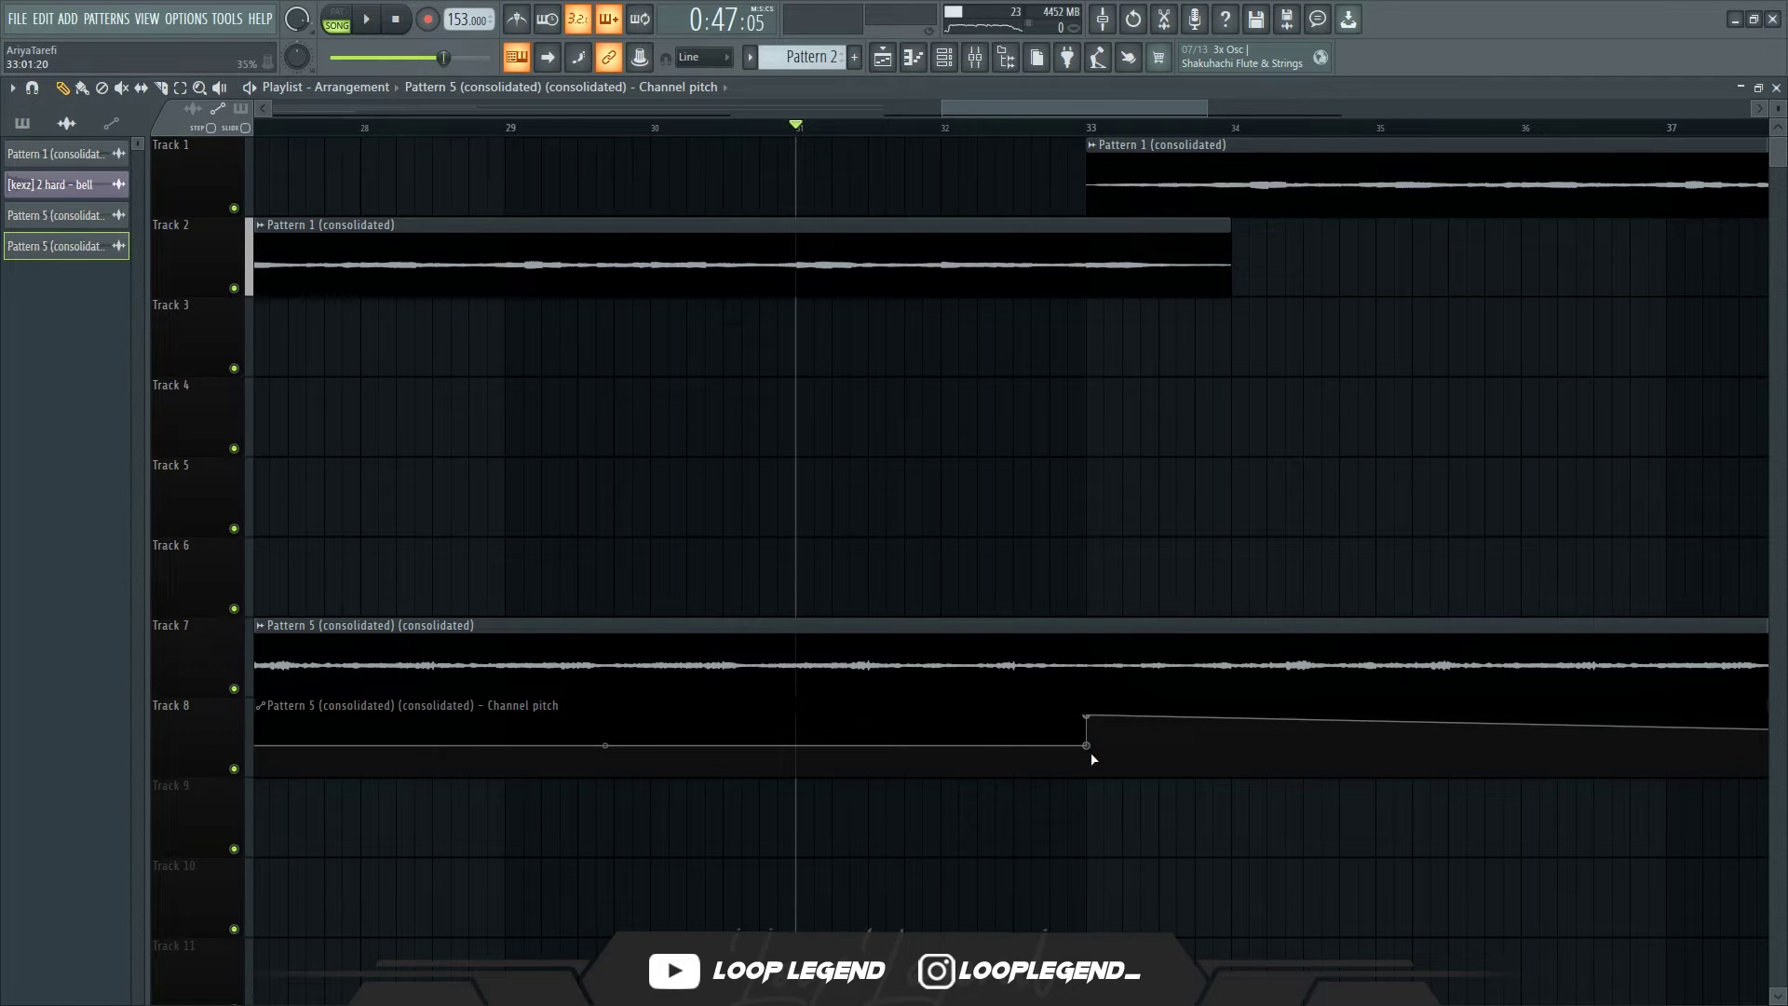
left_click_drag(1092, 755, 986, 750)
left_click(1028, 712)
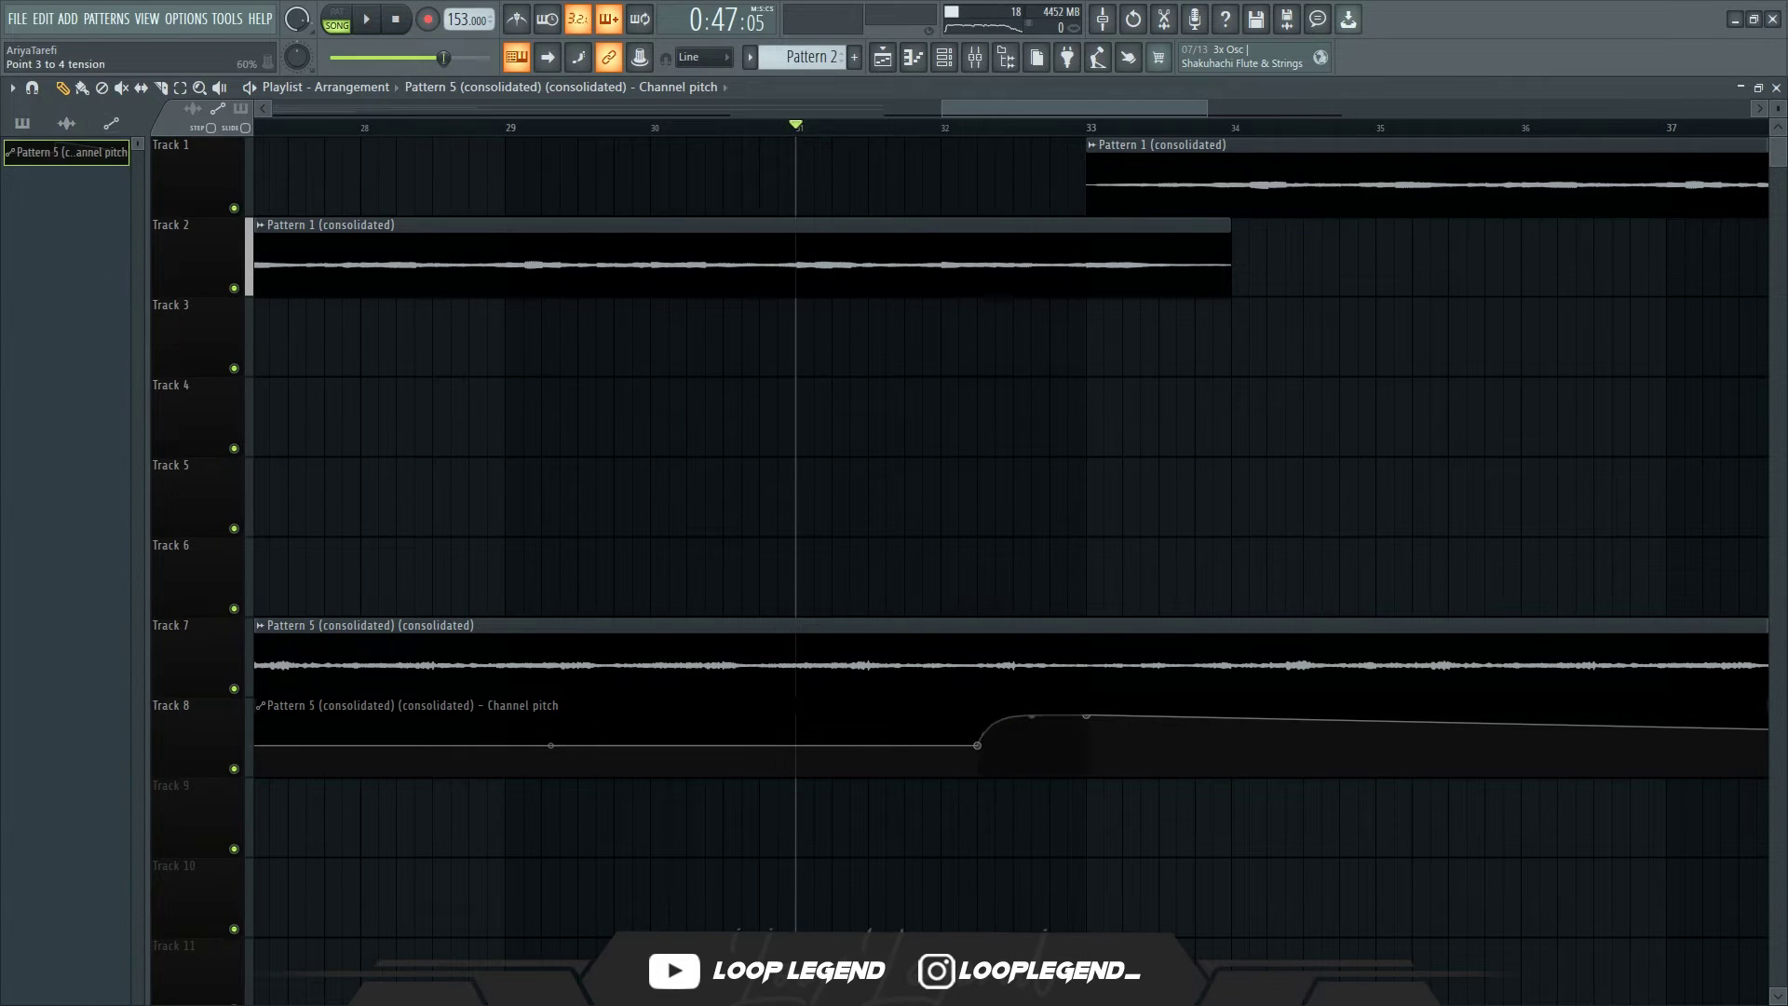
scroll(1385, 627, "down", 5)
key("space")
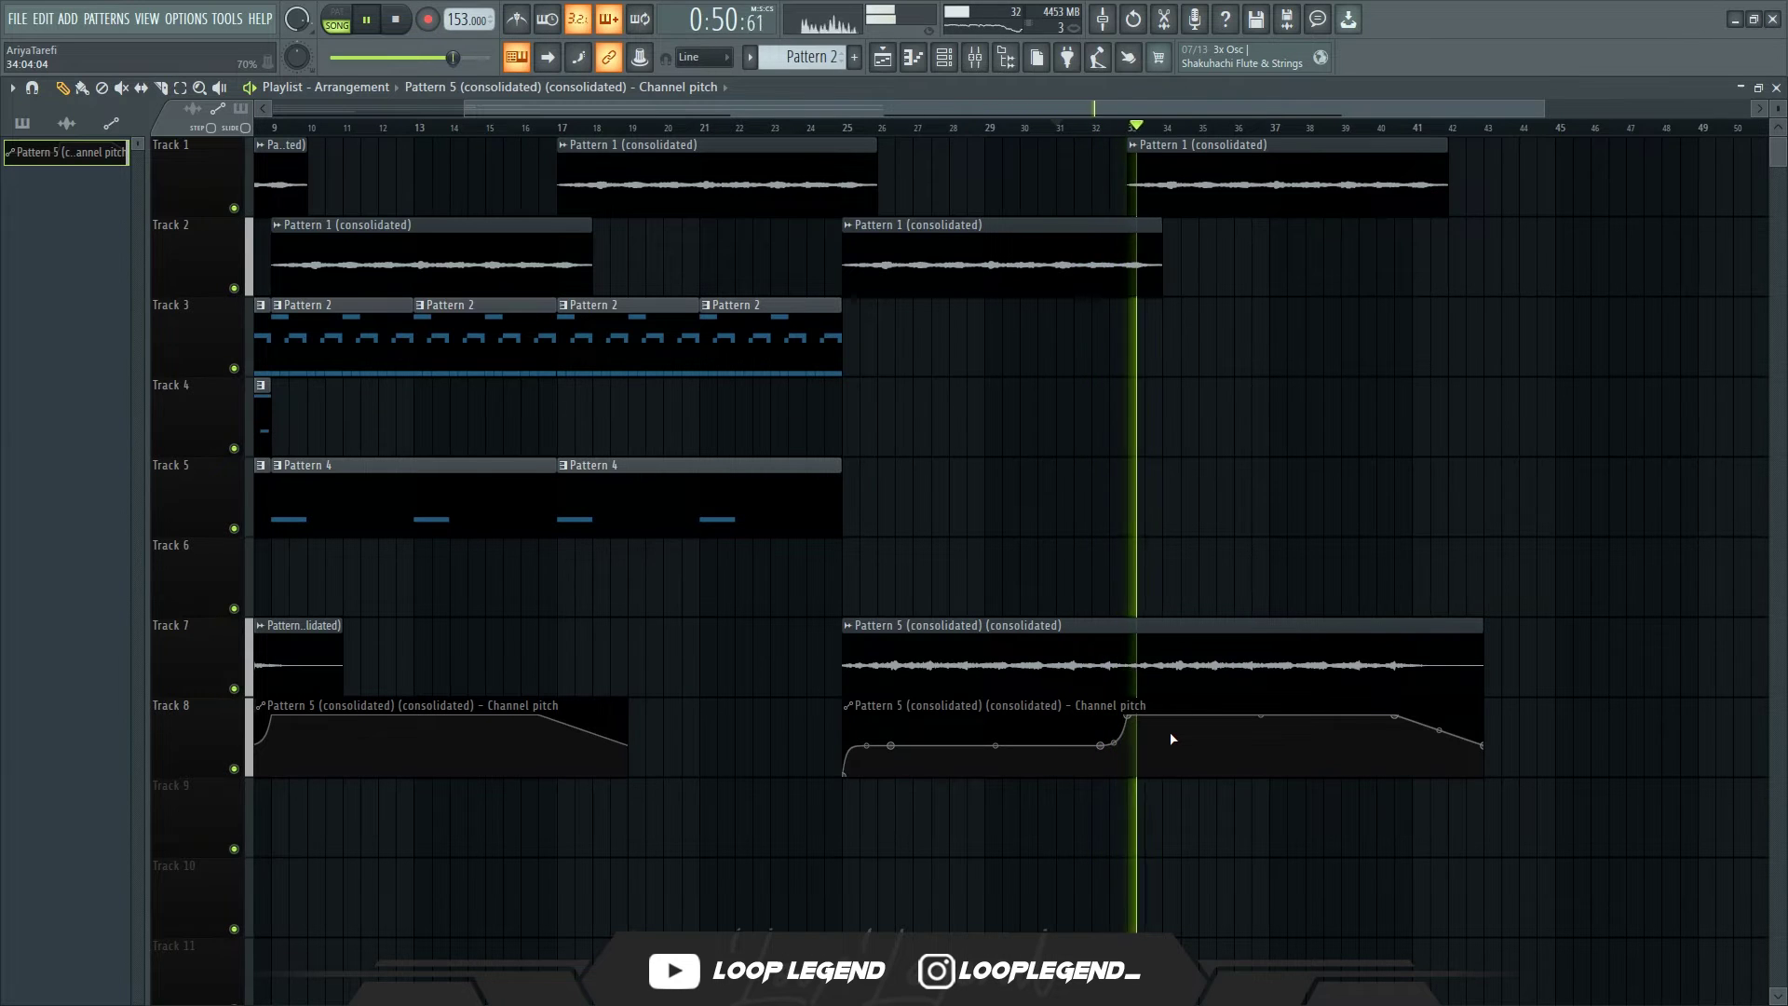
scroll(1172, 739, "down", 2)
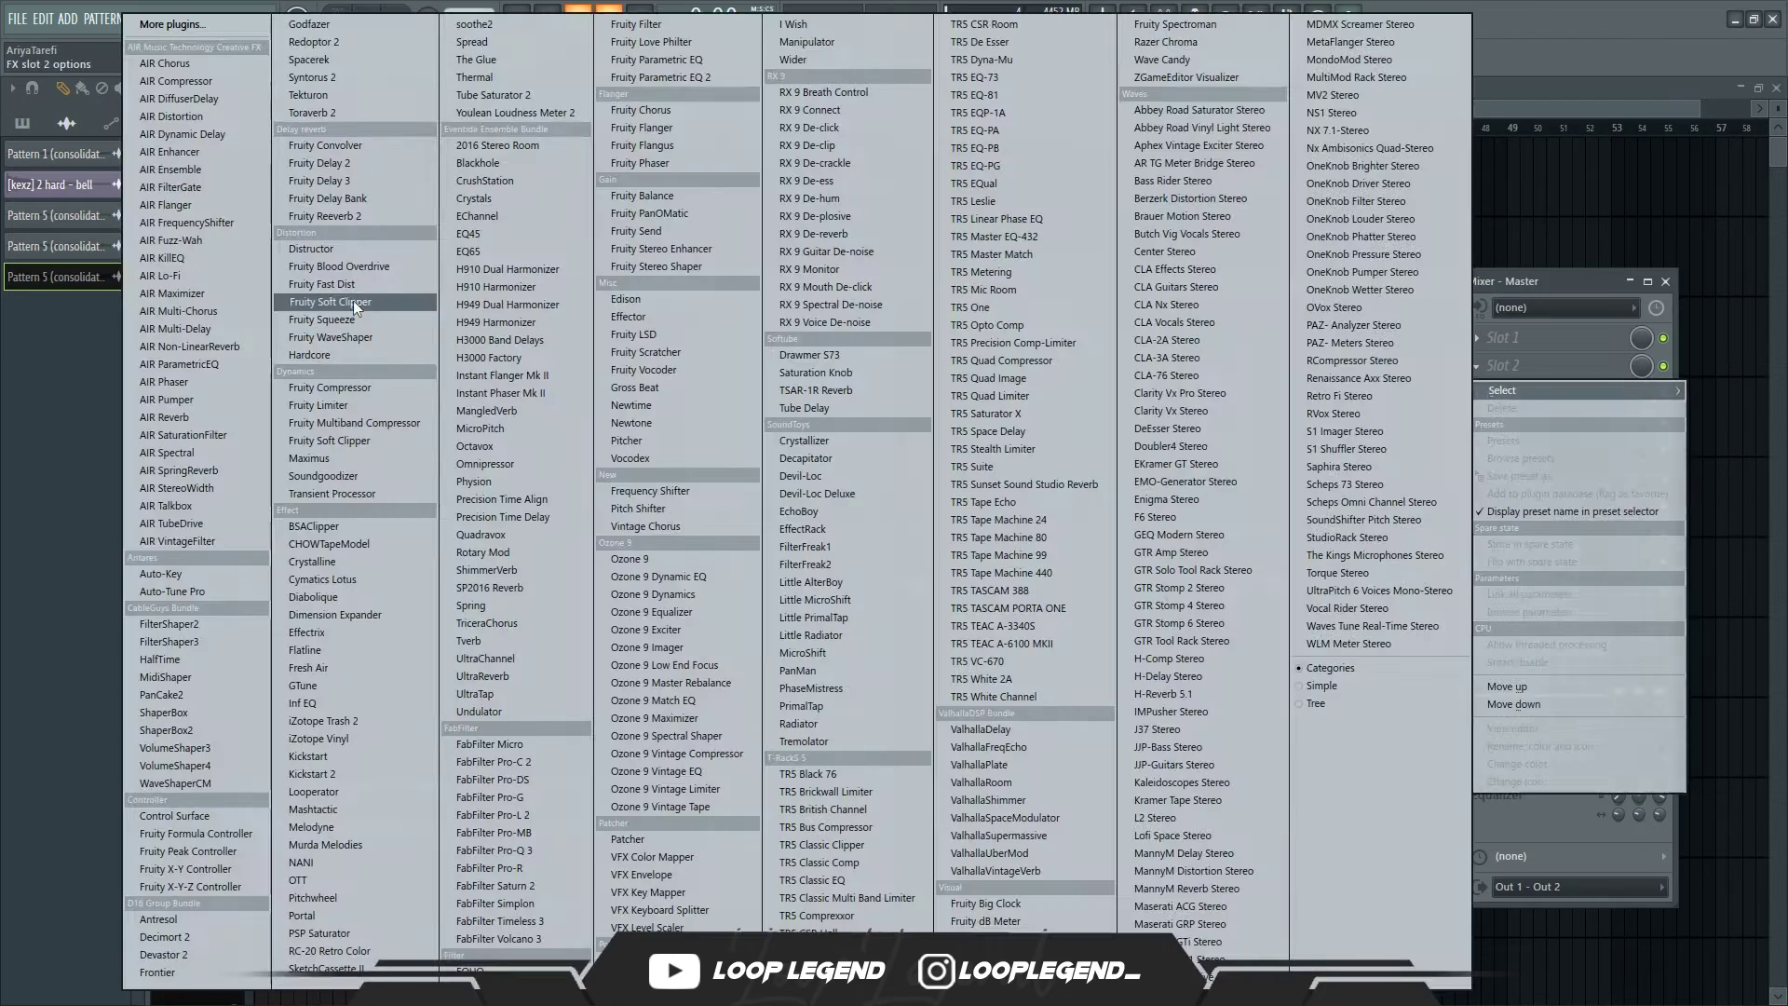
Step: Insert Fruity Soft Clipper in slot 2 of the Master track
left_click(354, 300)
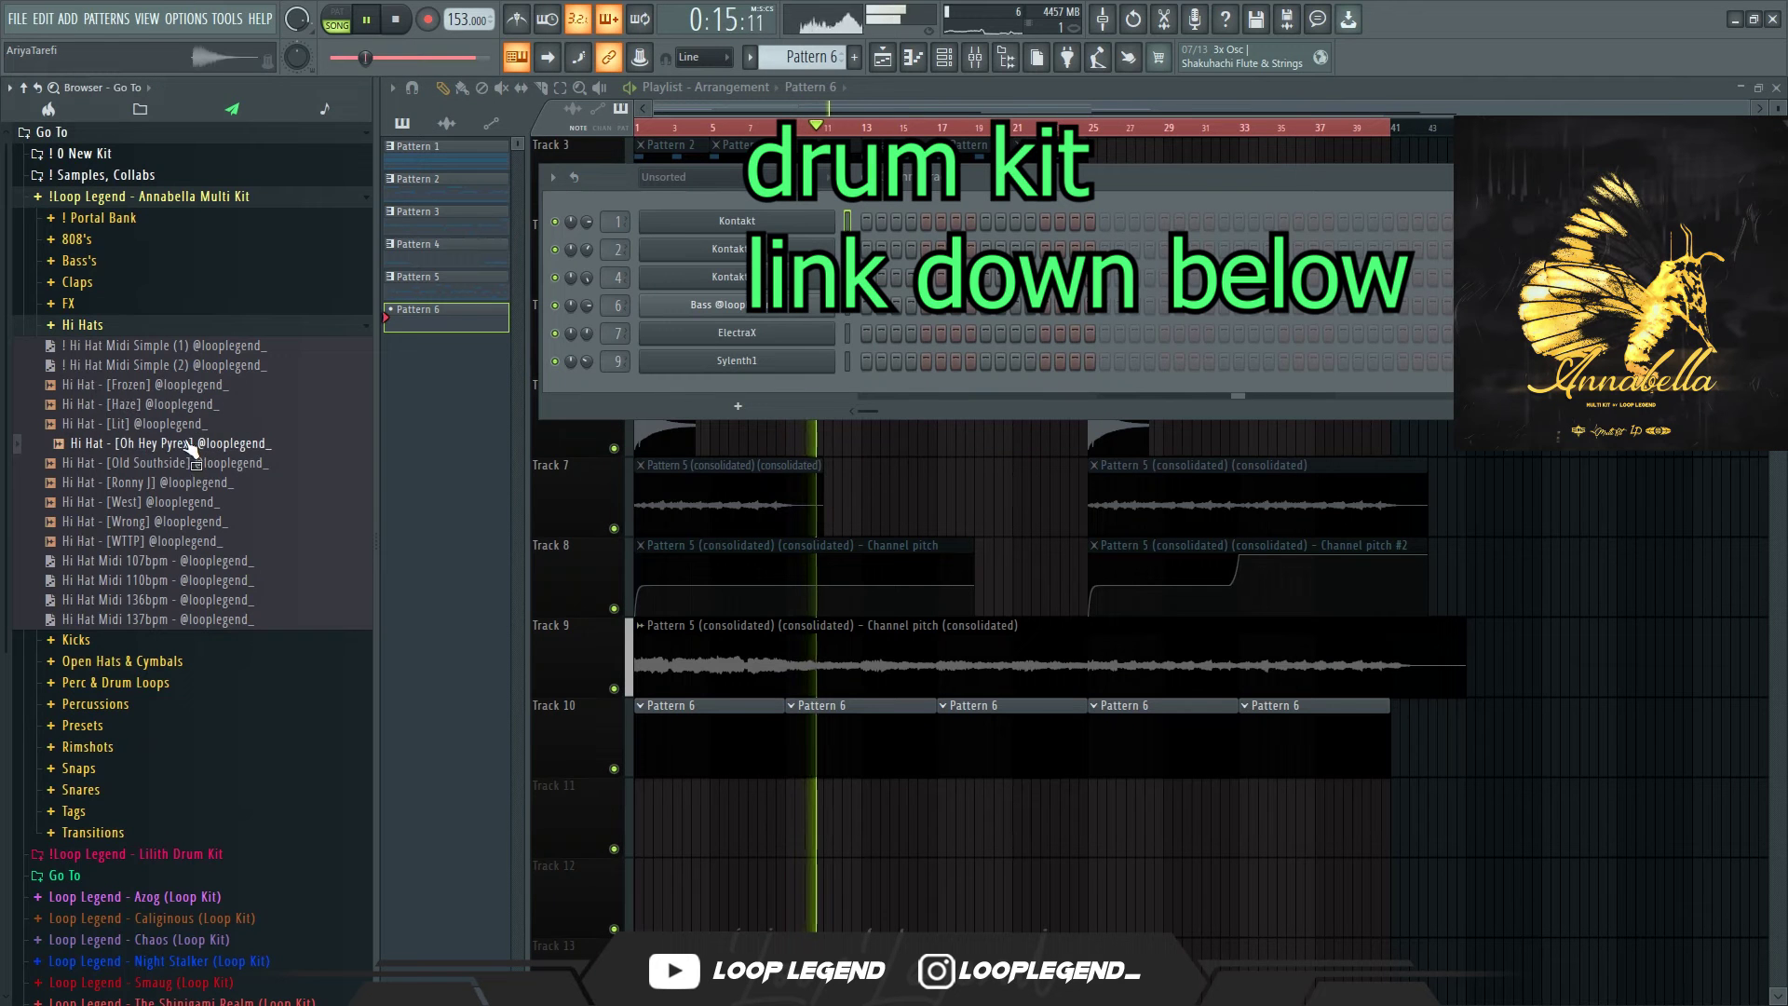
Step: Add the "Hi Hat - [Oh Hey Pyrex]" sample from the Annabella Multi Kit to the project as a channel
right_click(191, 447)
left_click(244, 440)
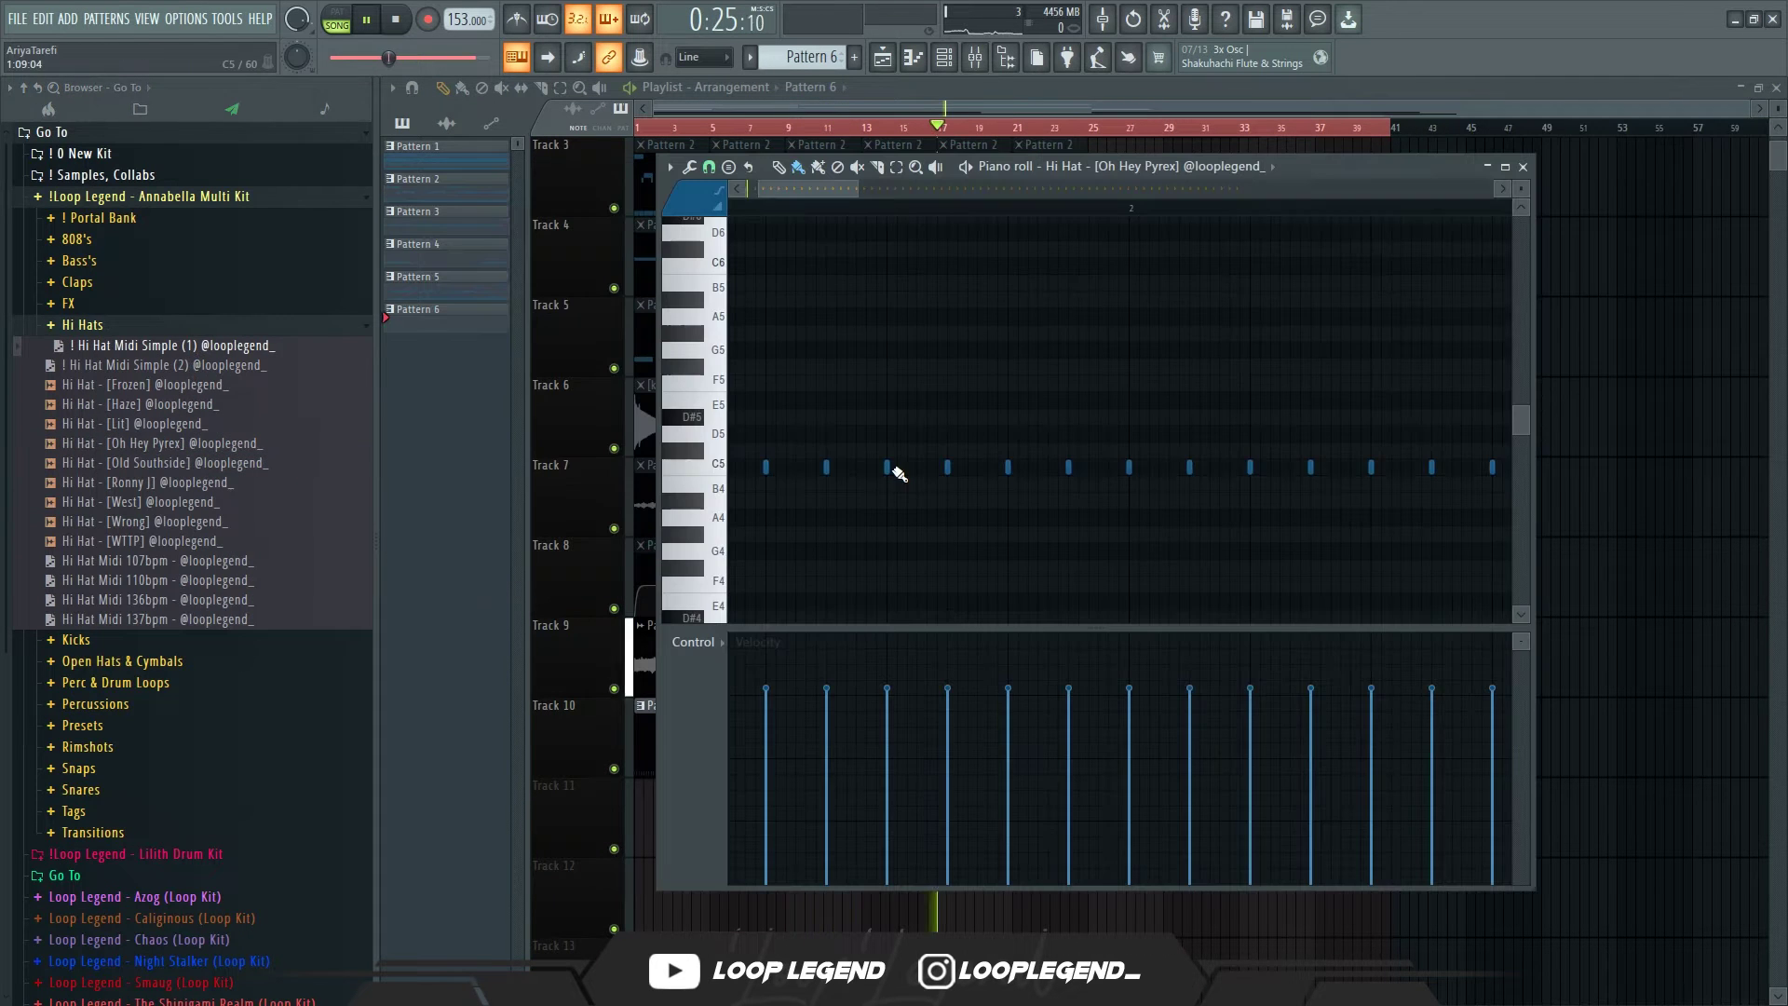
Step: Paint a fast hi-hat roll on the A#4 row shortly after bar 6 of the hi-hat pattern
scroll(1069, 522, "down", 3, "ctrl")
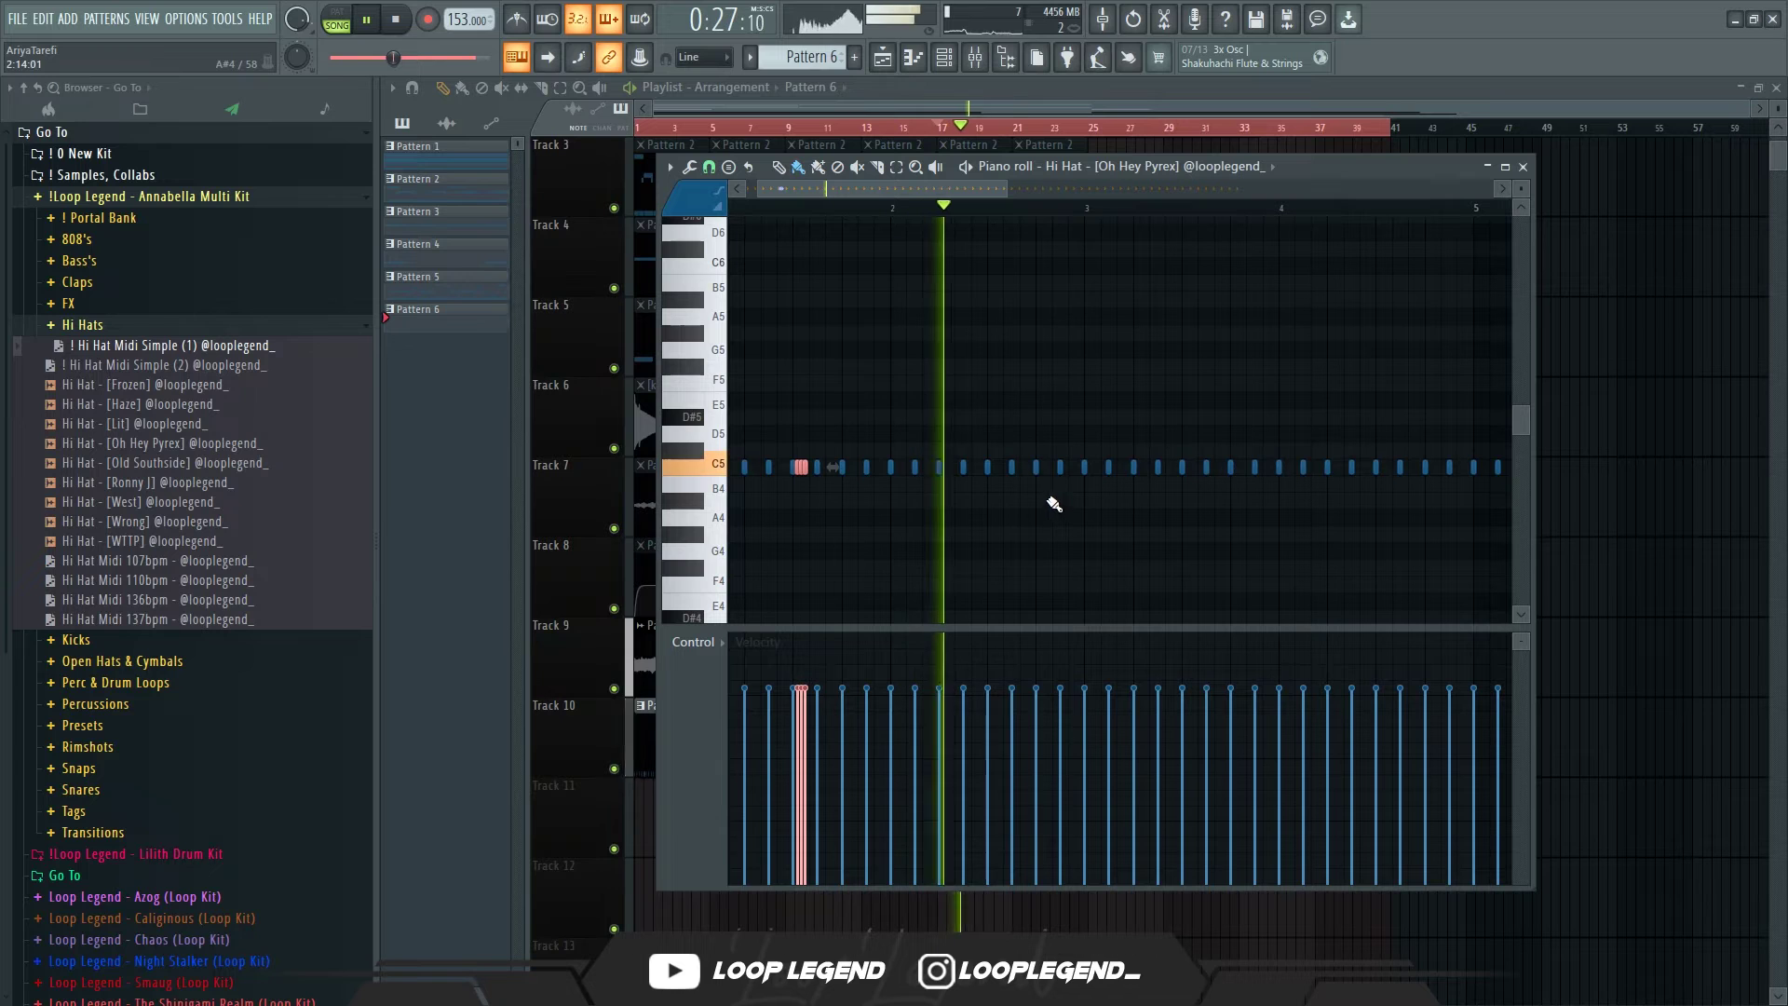
scroll(1104, 542, "up", 2, "ctrl")
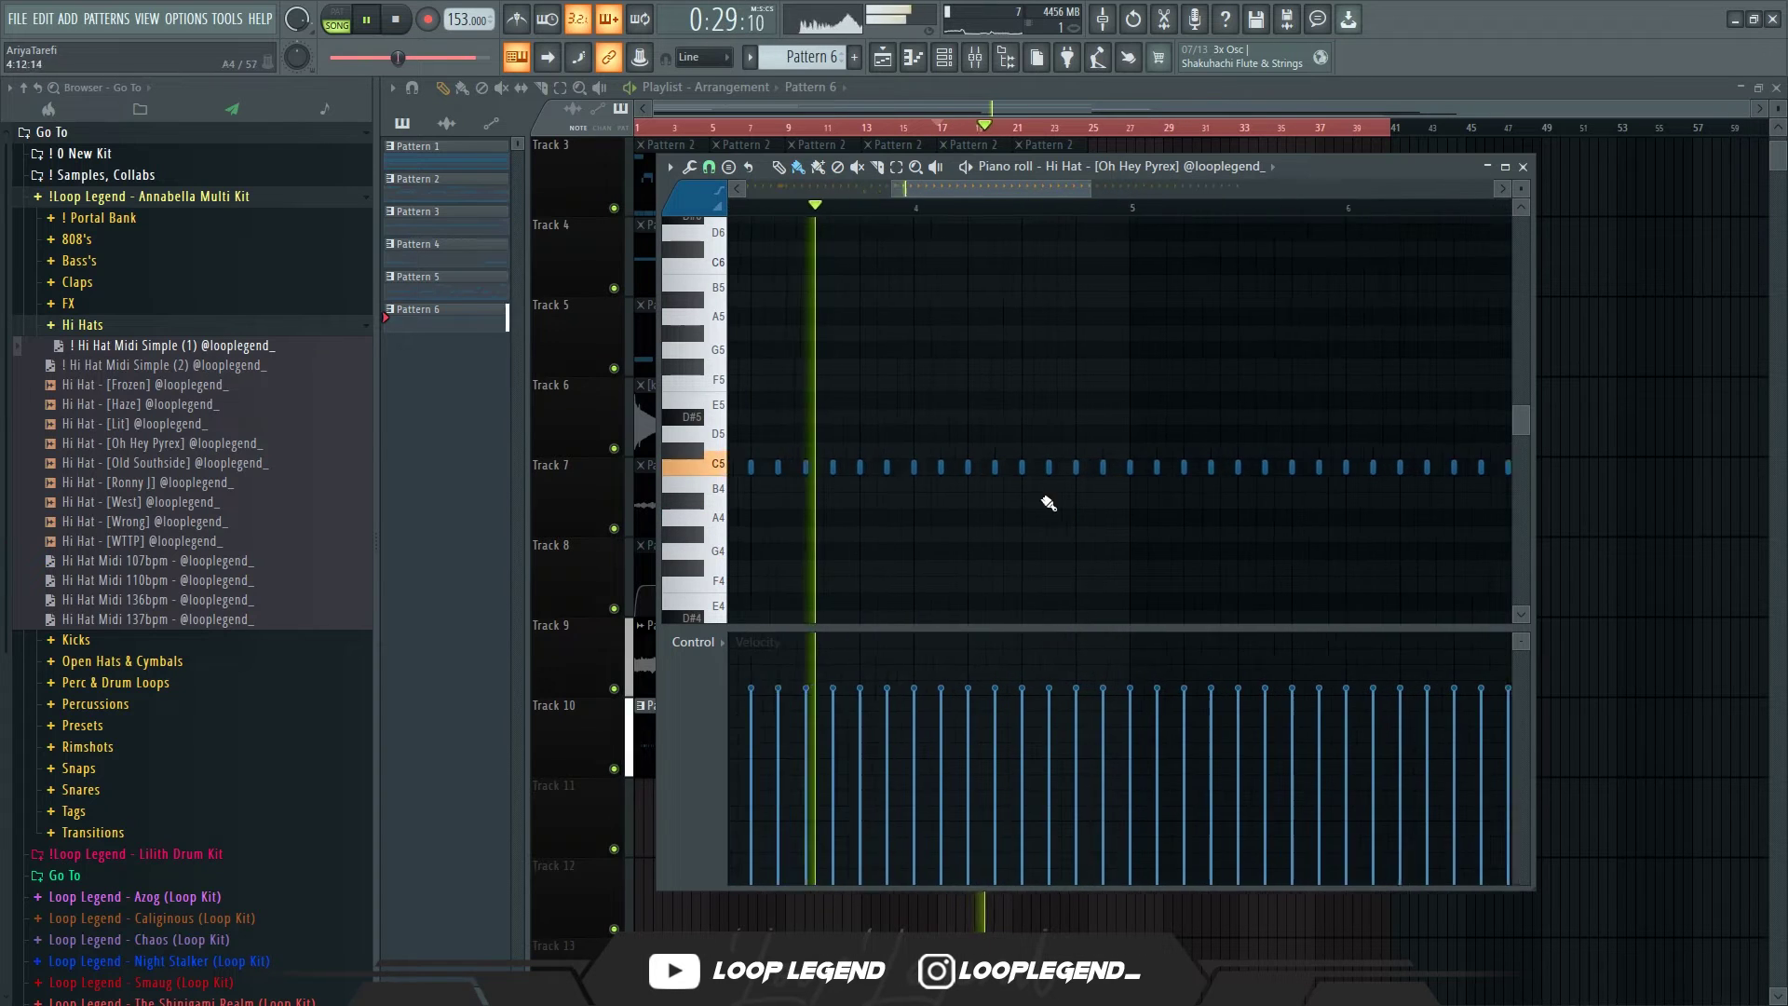
scroll(1037, 519, "down", 3, "ctrl")
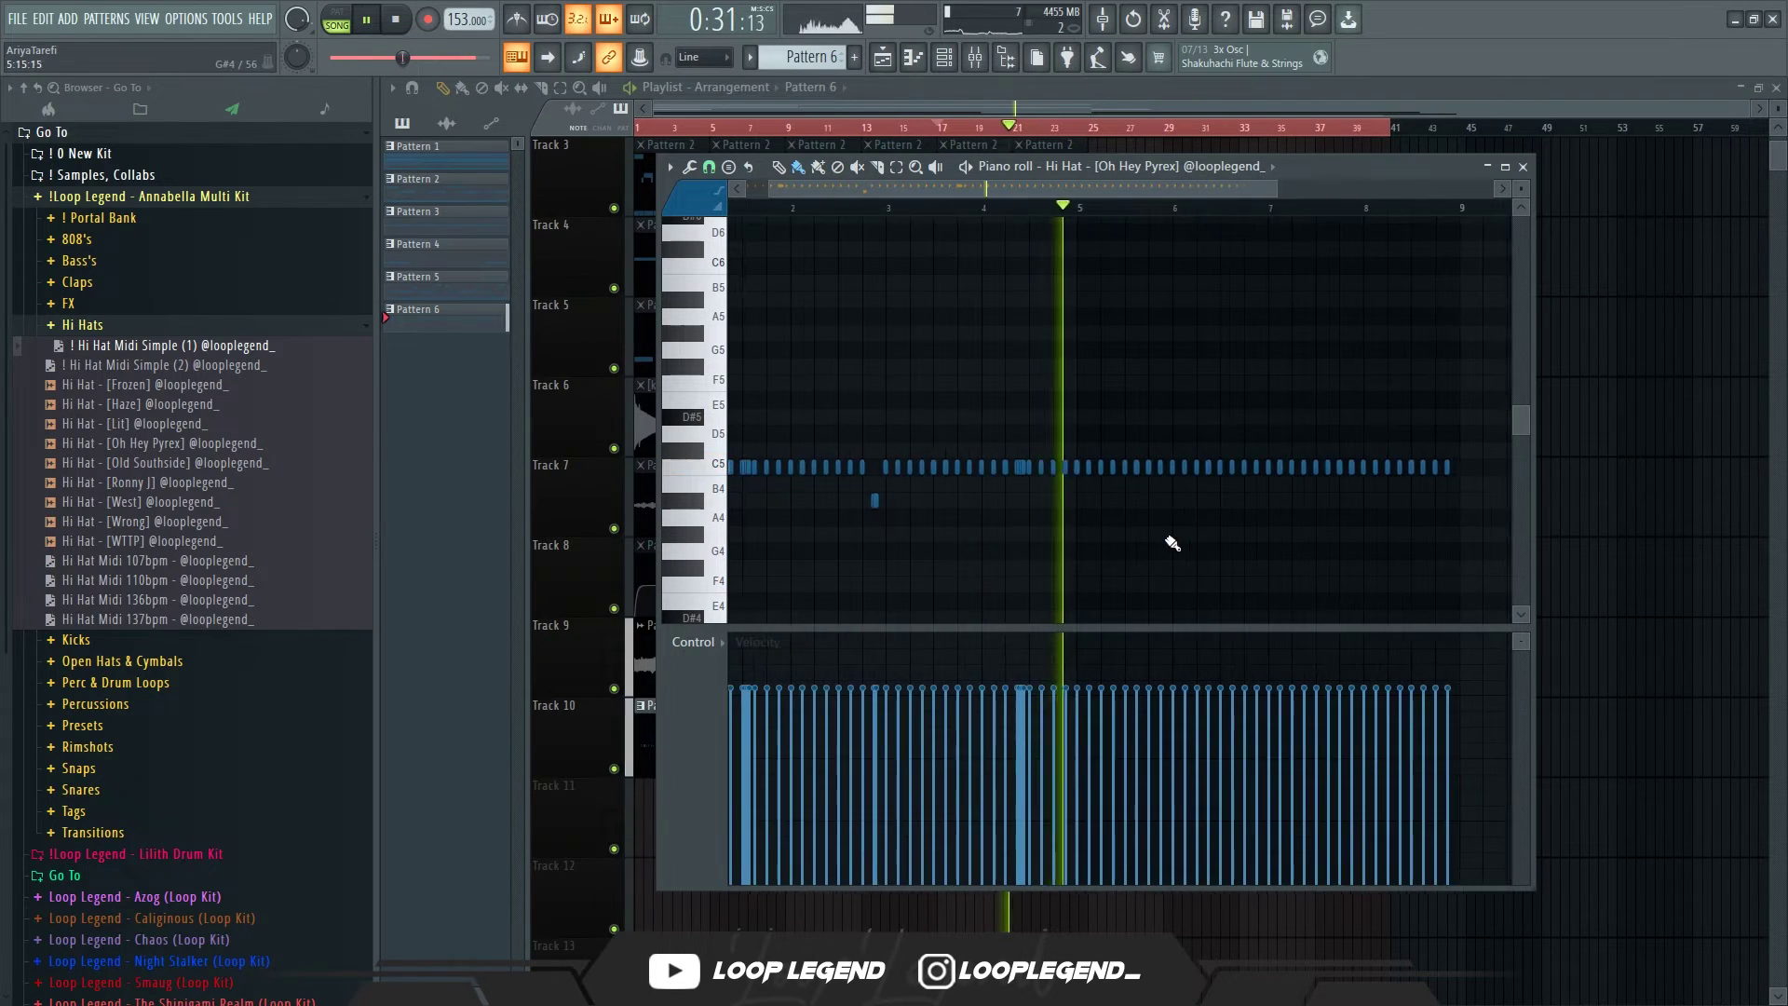
scroll(1066, 509, "up", 4, "ctrl")
left_click_drag(1048, 501, 1092, 506)
scroll(1090, 509, "down", 1, "ctrl")
scroll(1090, 508, "down", 2, "ctrl")
Step: Try painting another short hi-hat roll with the piano roll snap set to 1/4 step
left_click(708, 166)
left_click(739, 291)
scroll(1043, 501, "up", 3, "ctrl")
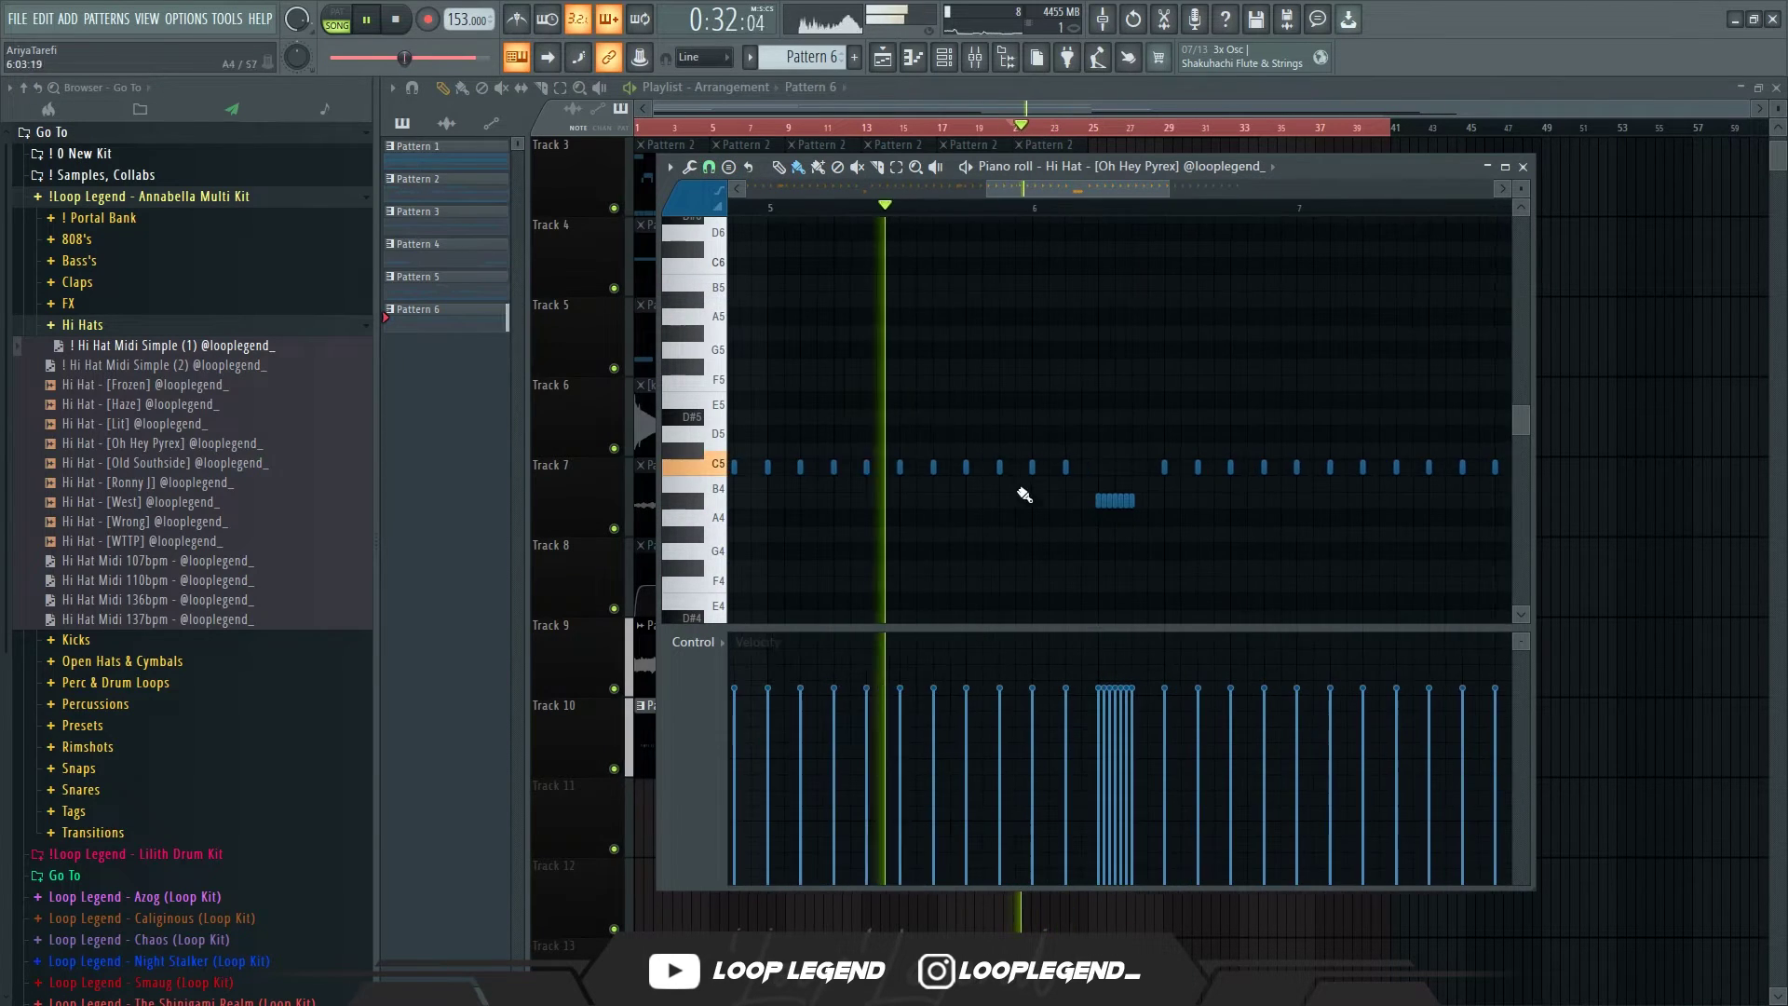
scroll(1162, 507, "right", 3)
scroll(1030, 490, "up", 3, "ctrl")
left_click_drag(981, 488, 1010, 496)
scroll(1016, 500, "down", 2, "ctrl")
key("space")
Step: Set the snap to 1/2 step and paint a slower five-note hi-hat roll on A#4 just before bar 7
scroll(858, 239, "down", 2)
left_click(709, 167)
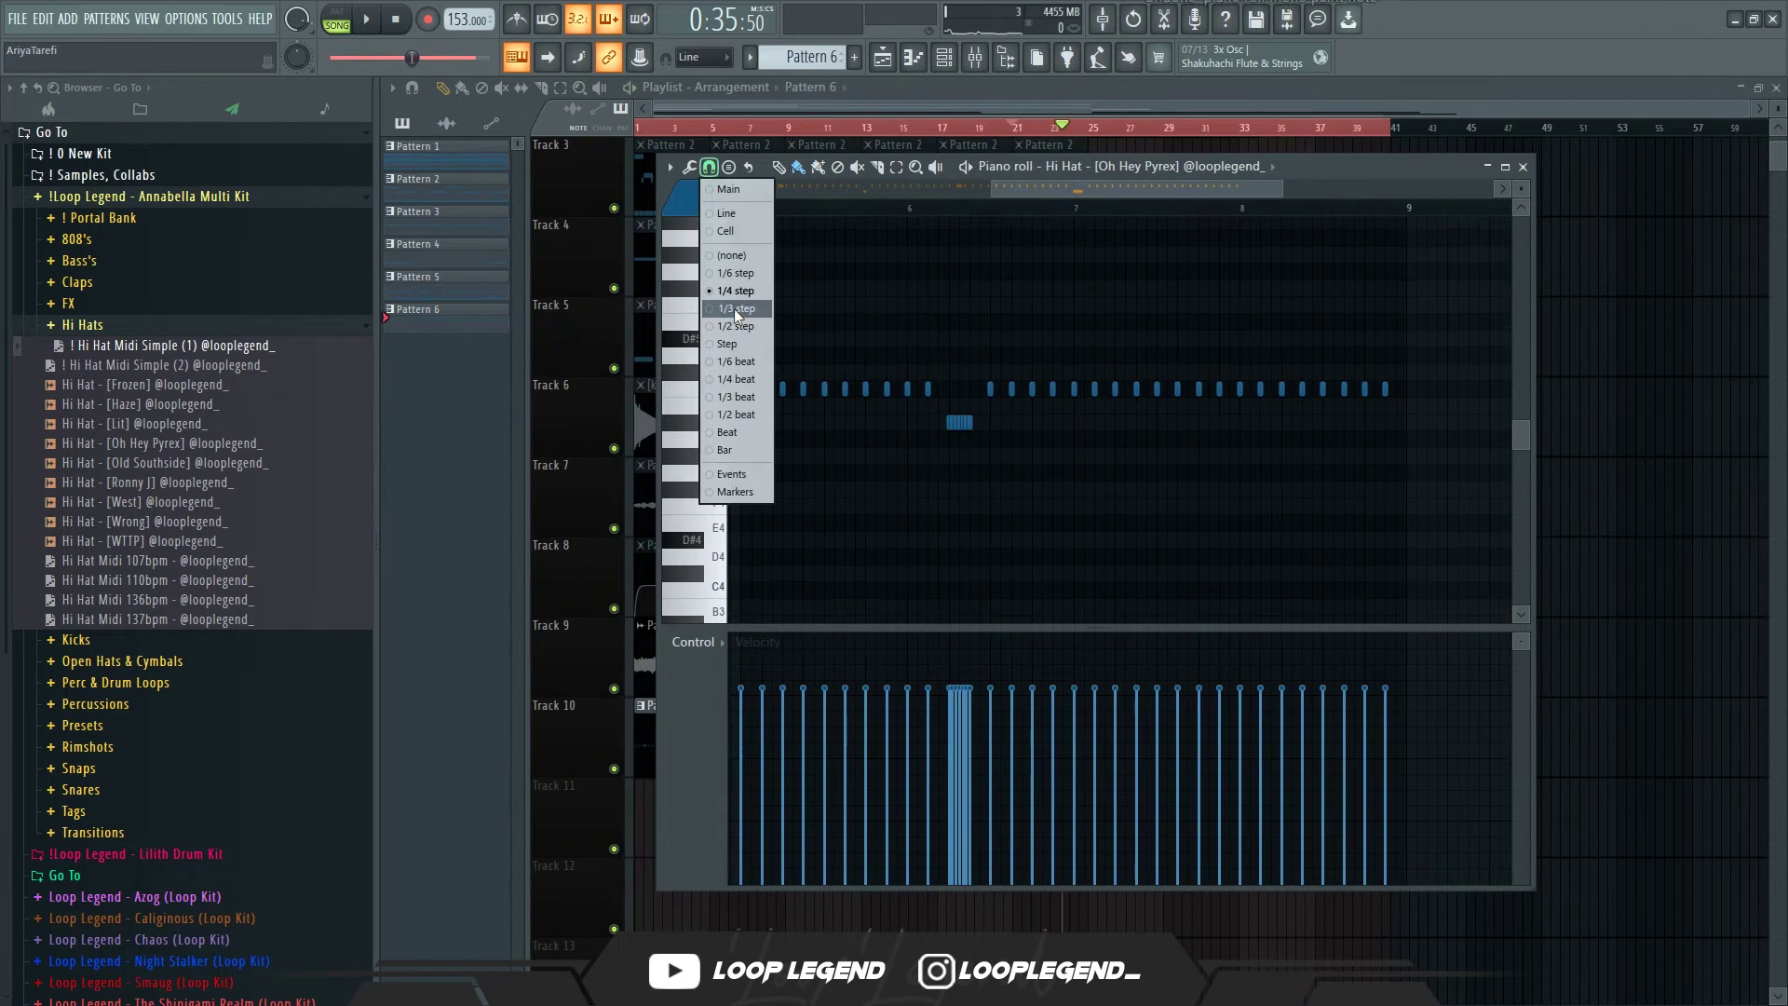
left_click(767, 327)
key("space")
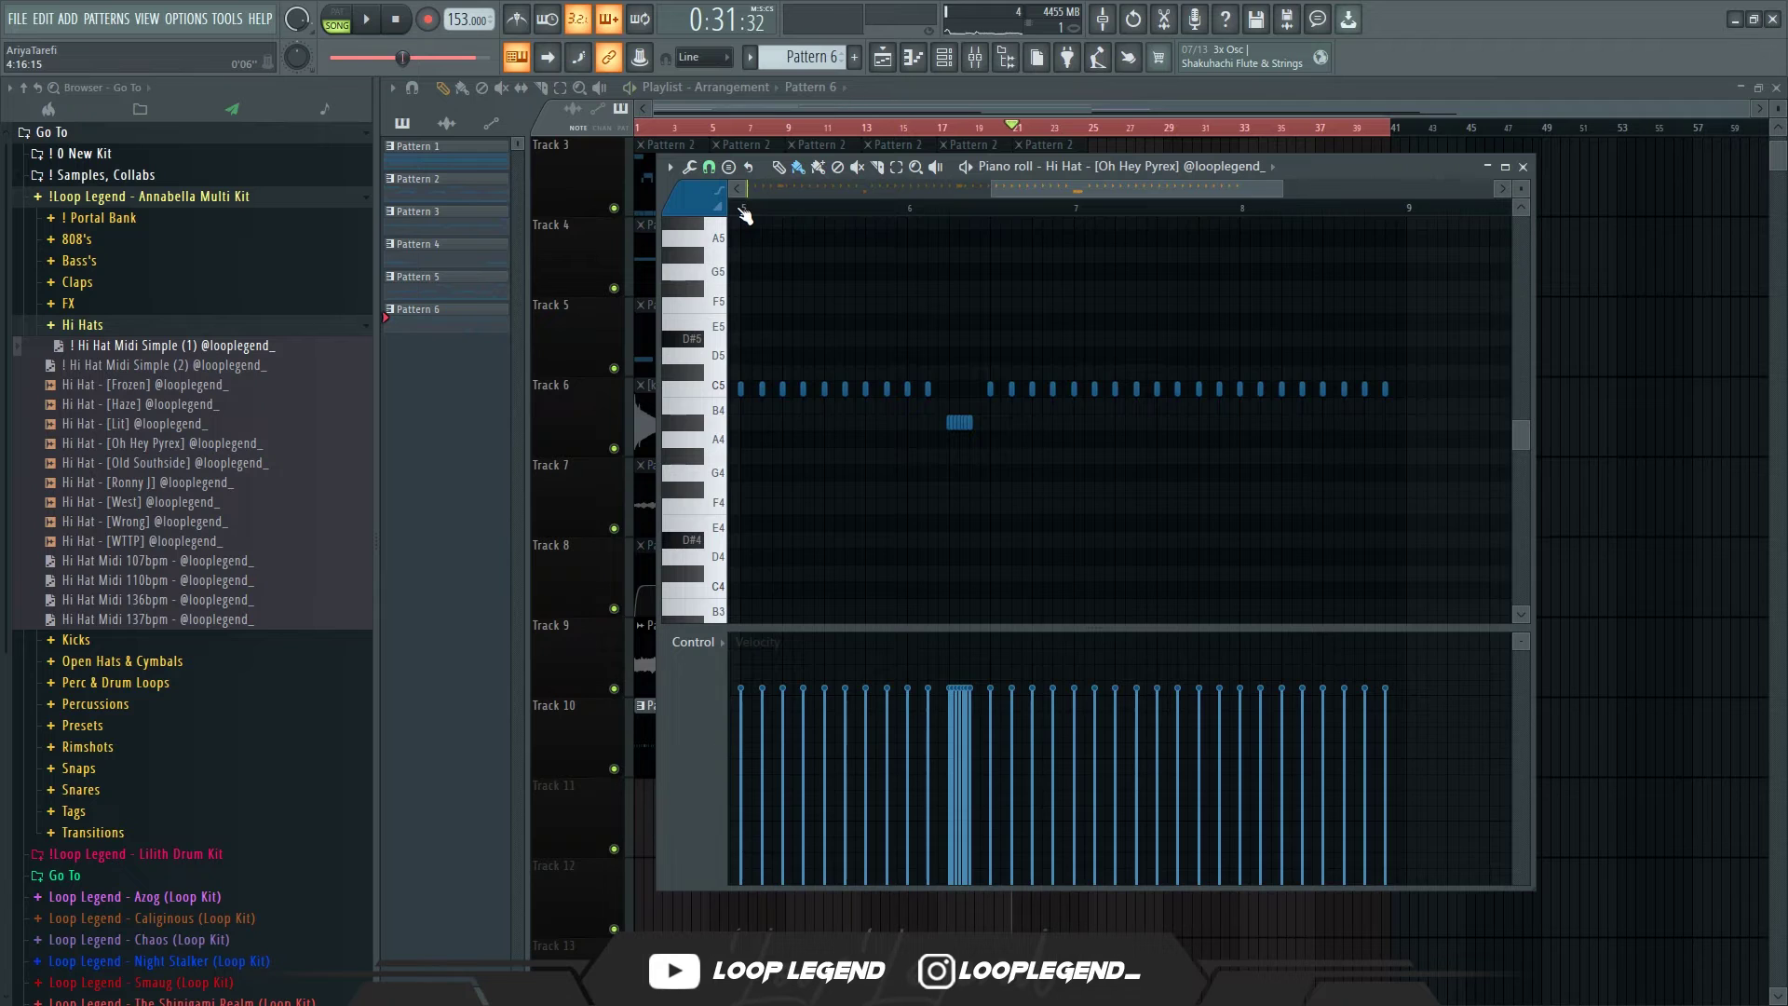
key("ctrl+z")
left_click_drag(1191, 504, 1239, 507)
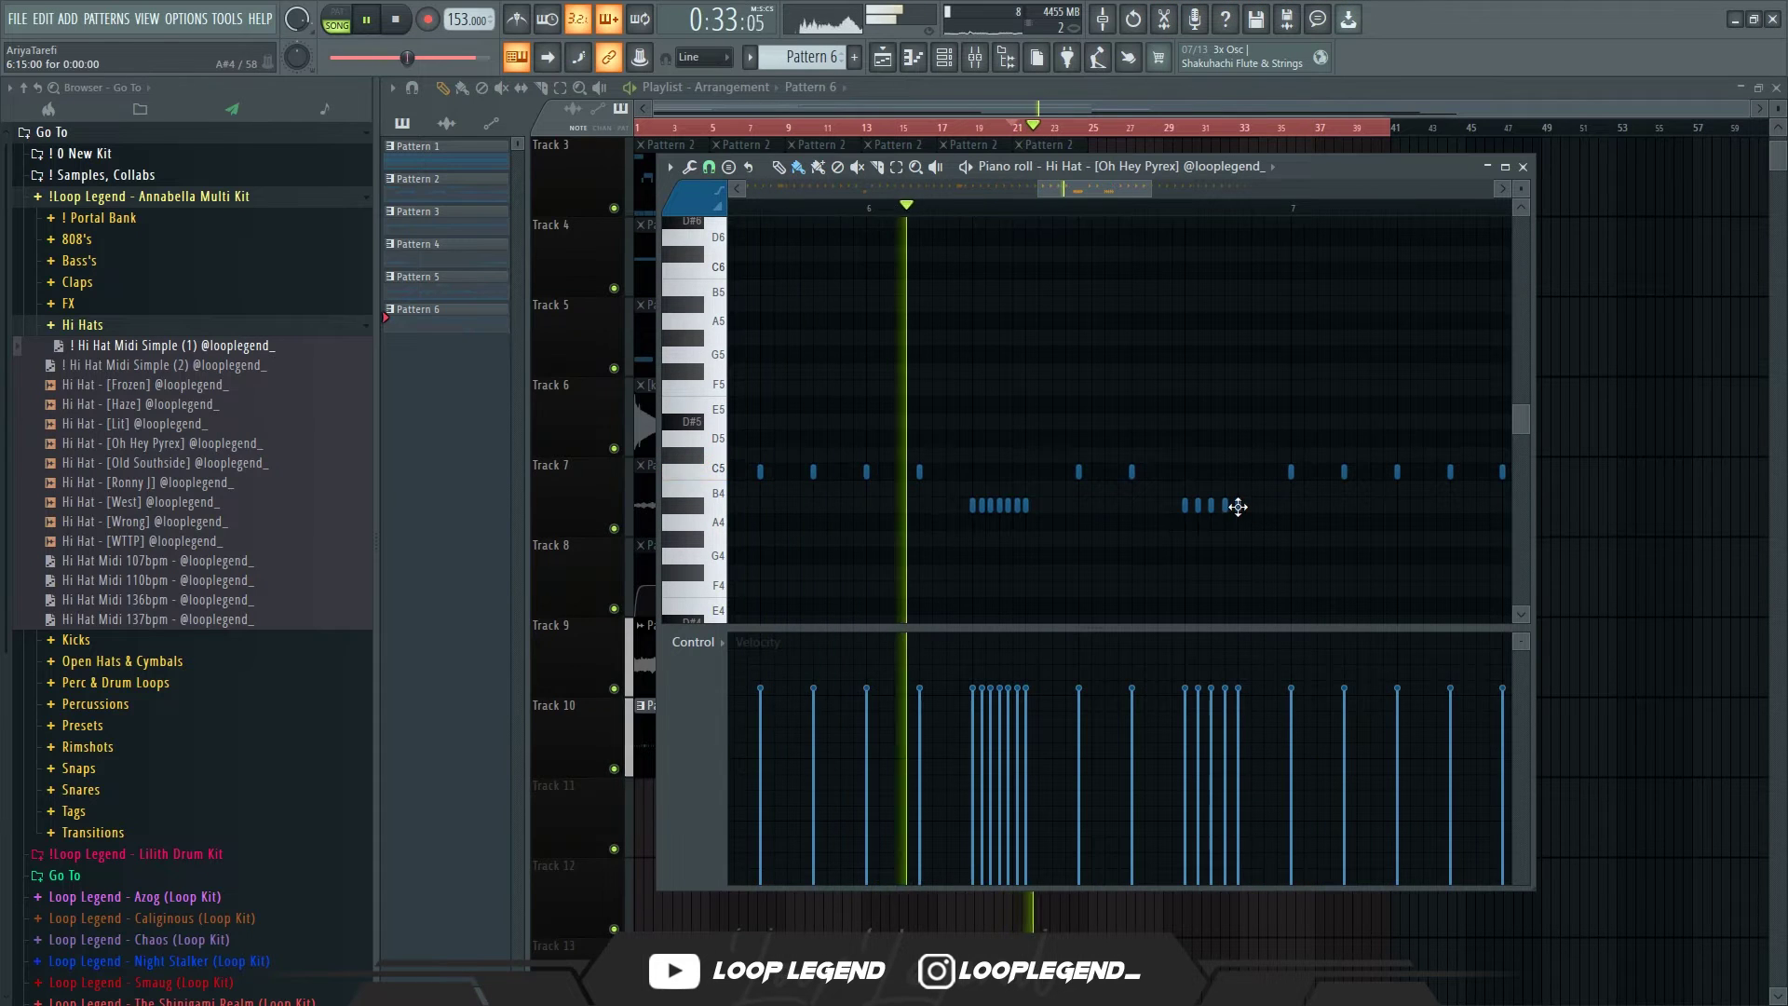
scroll(1229, 514, "down", 4, "ctrl")
scroll(1227, 516, "up", 4, "ctrl")
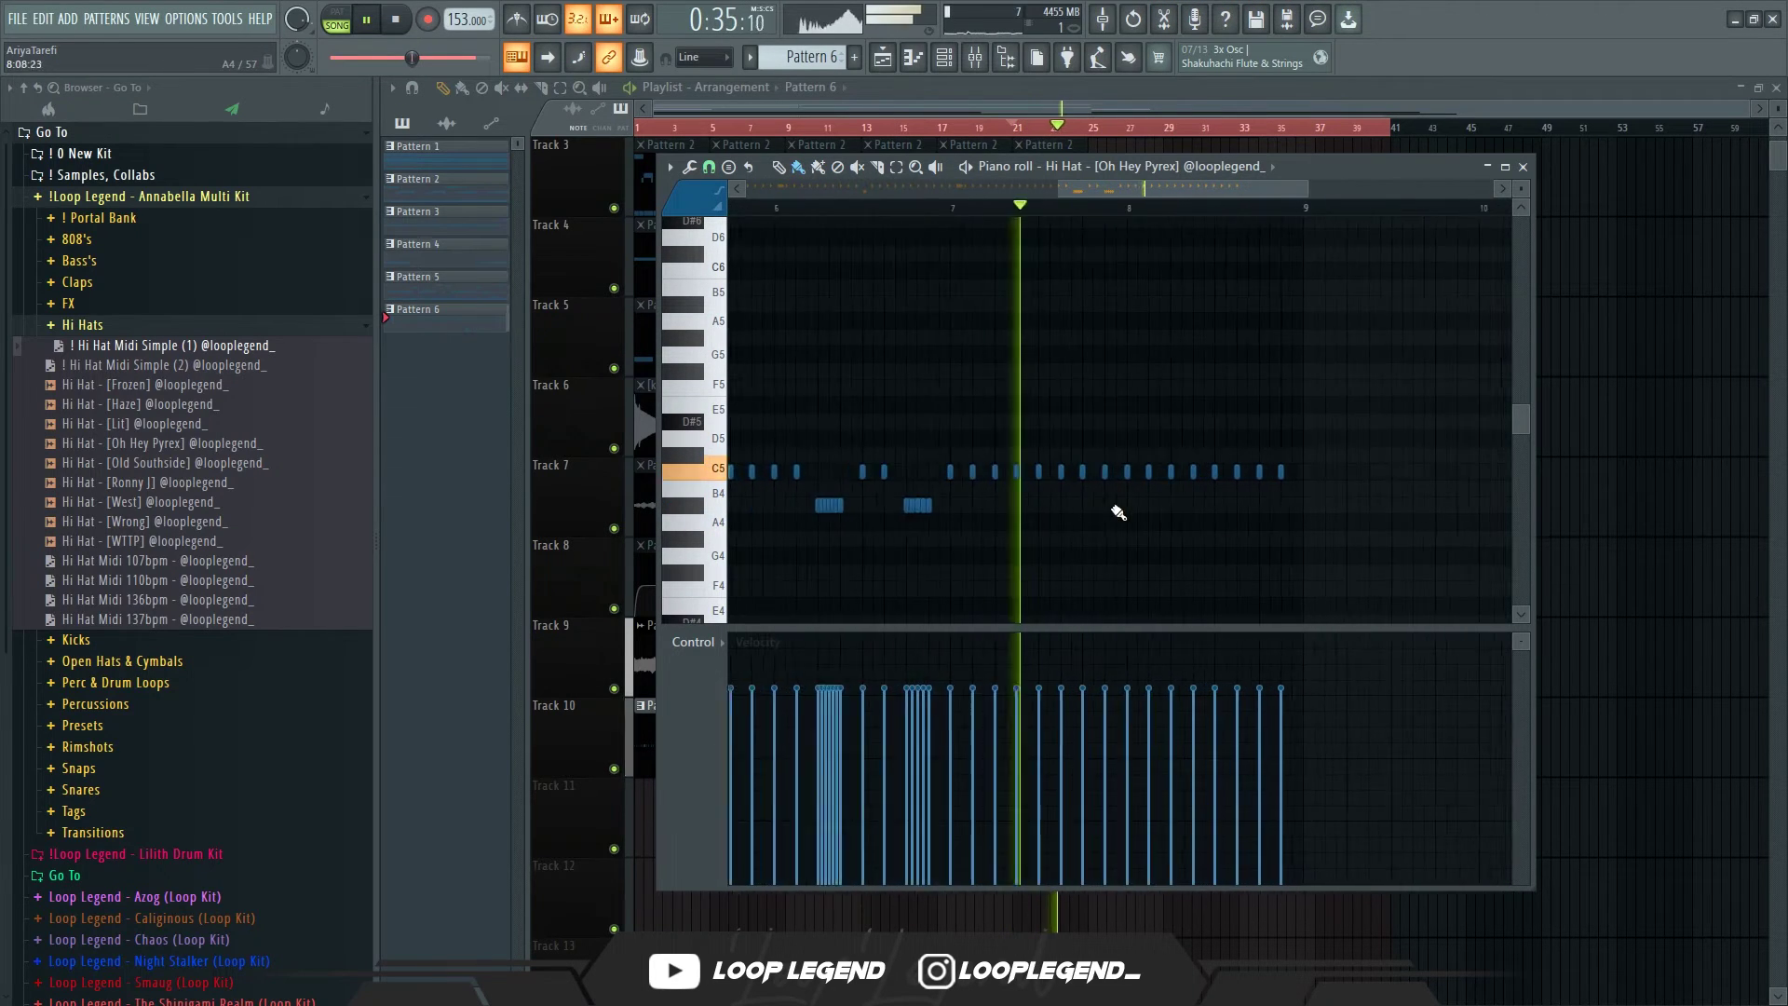
Step: Set the snap to 1/3 step and paint a fast hi-hat roll on C5 midway between bars 7 and 8
left_click(723, 187)
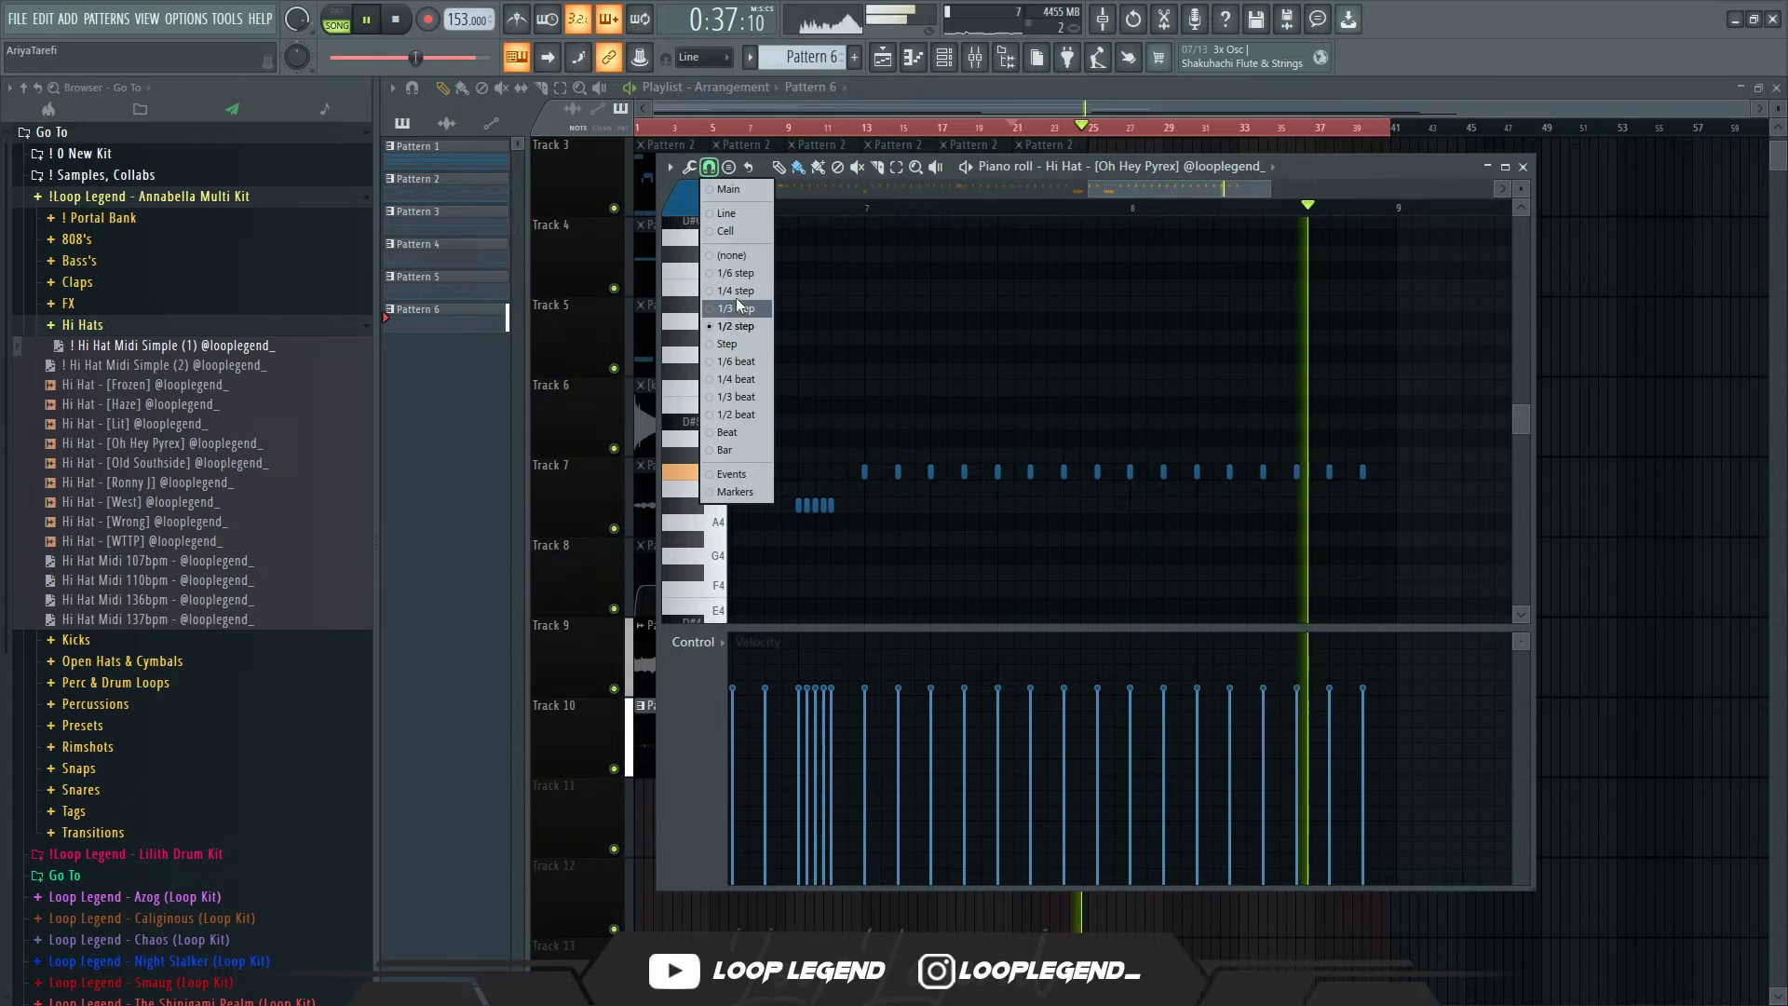
key("space")
left_click(742, 309)
key("space")
scroll(979, 508, "up", 2, "ctrl")
left_click_drag(958, 477, 990, 474)
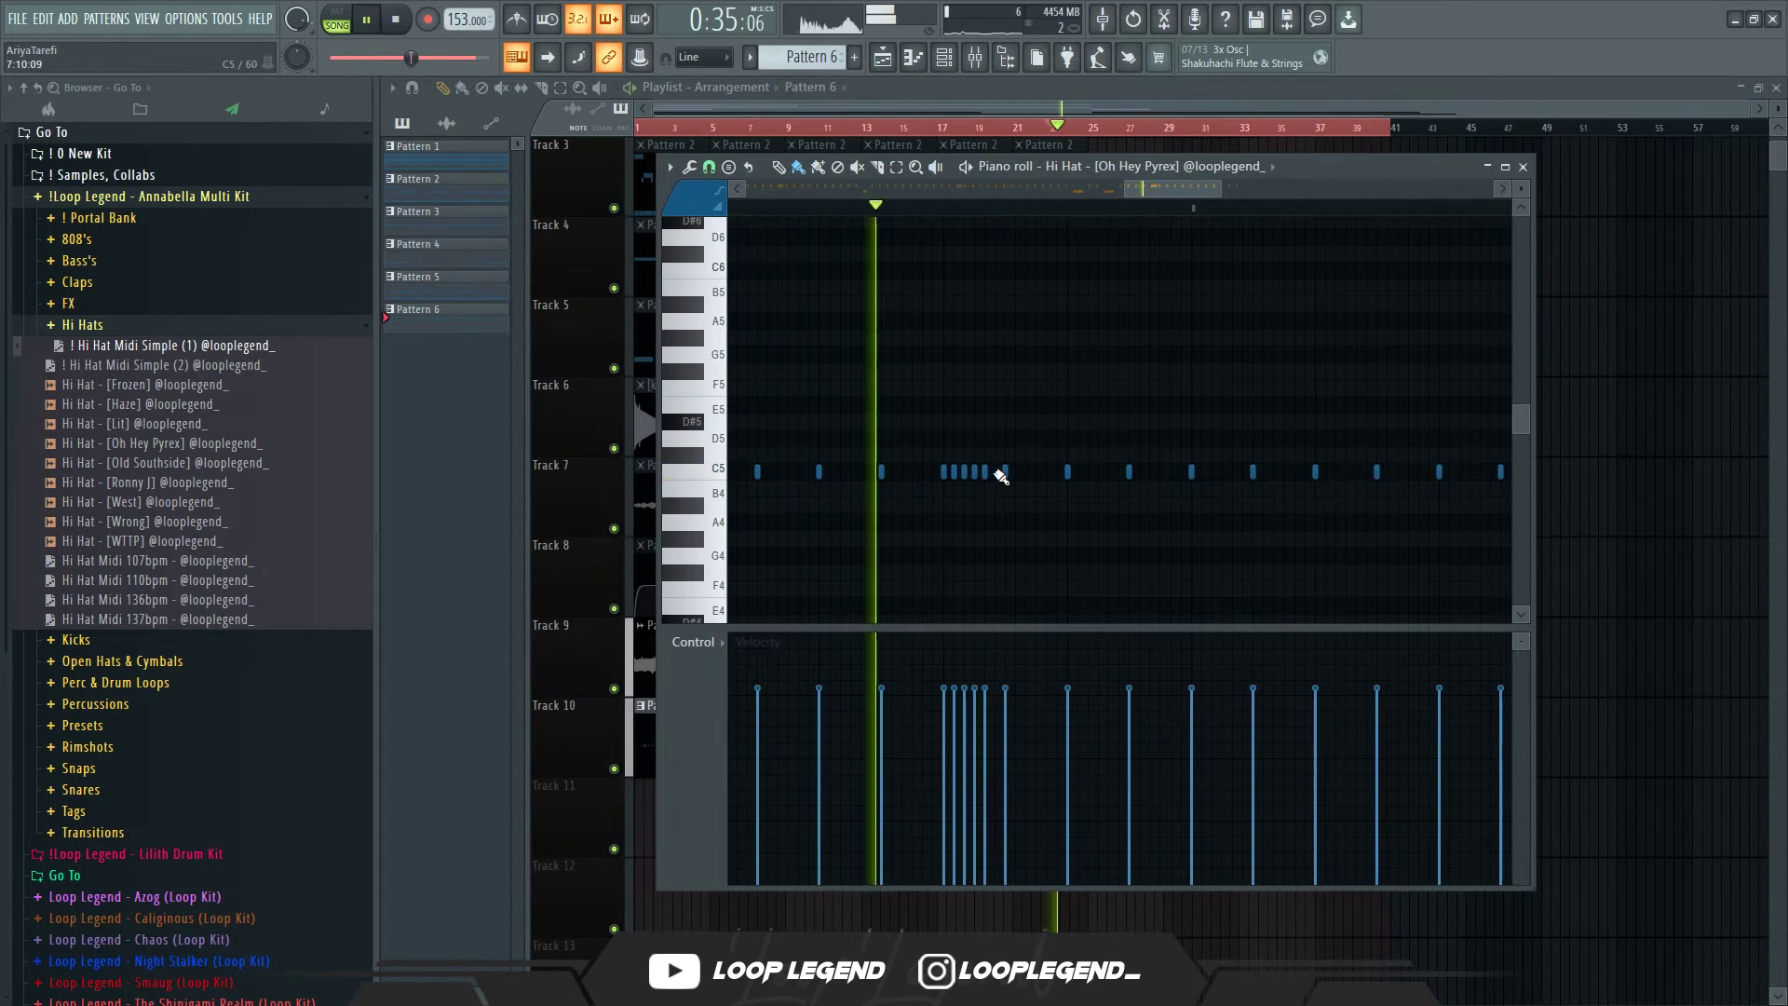
Step: Set the piano roll snap to 1/6 beat and paint a four-note hi-hat roll on B4 early in bar 8
key("space")
left_click(709, 166)
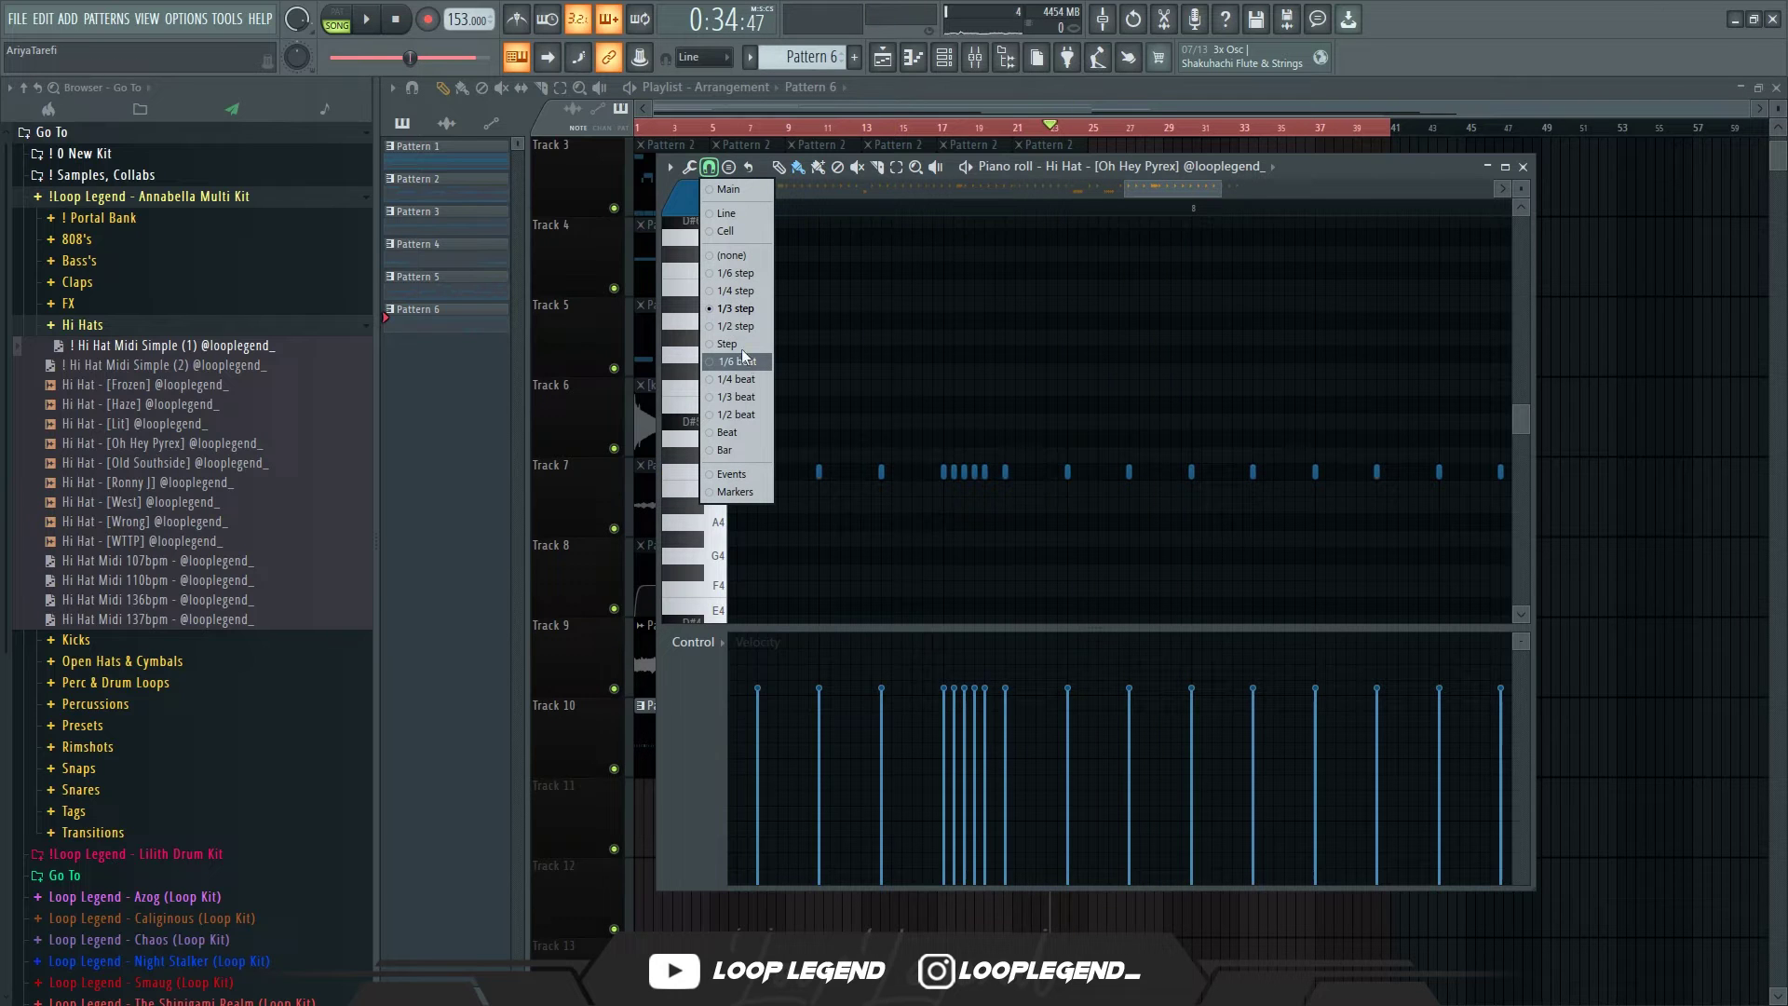
left_click(742, 361)
key("space")
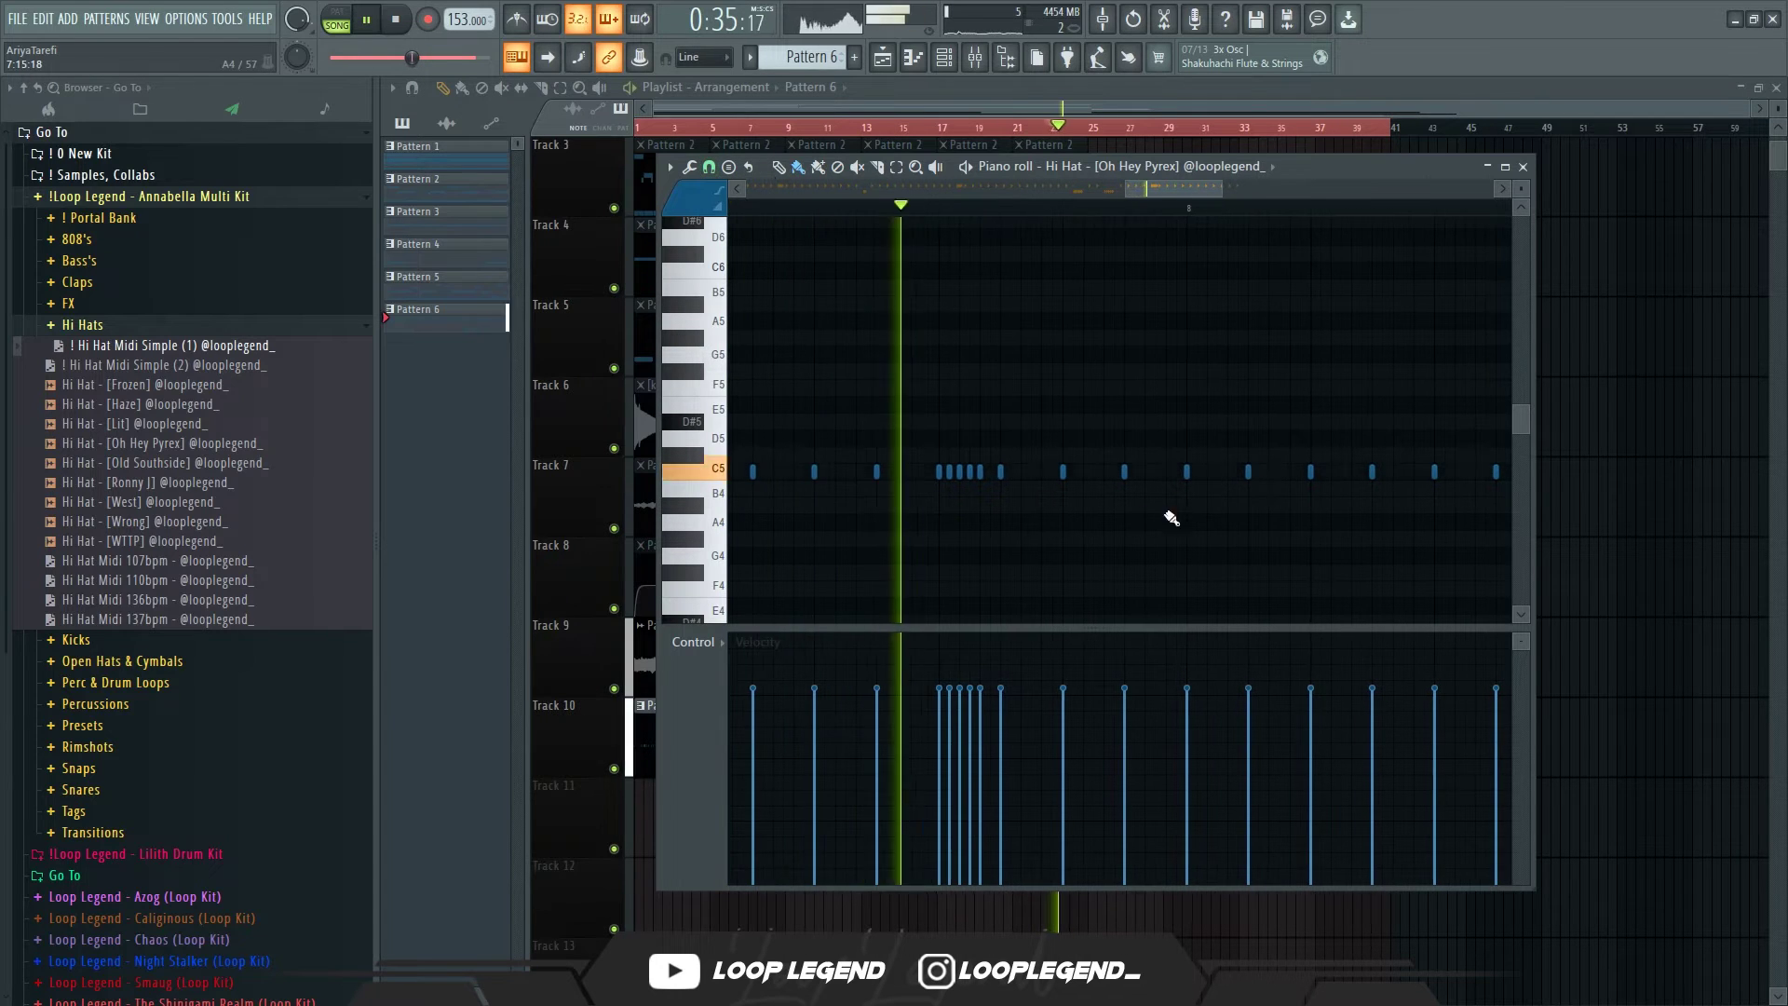
left_click_drag(1249, 492, 1310, 494)
key("space")
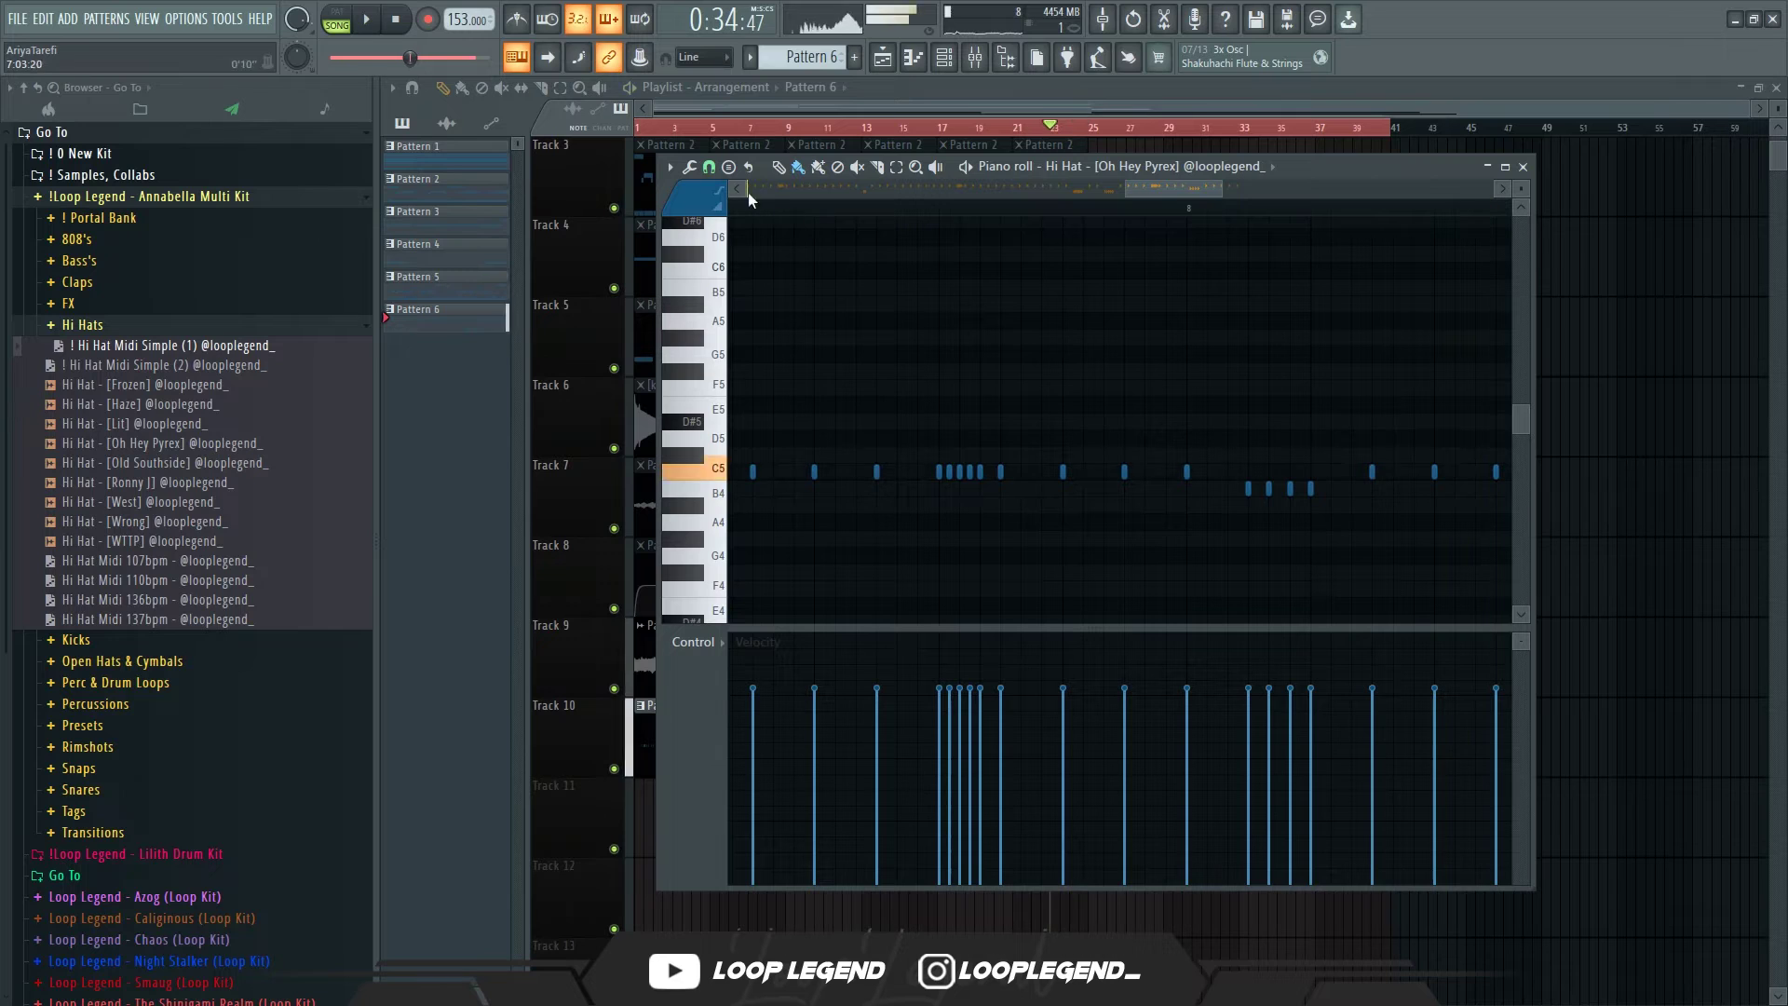
Step: Place evenly spaced A#4 hi-hat notes in bar 8 and quick C5 hits just before bar 9 with 1/6 beat snap
left_click(709, 167)
left_click(751, 360)
scroll(1025, 466, "right", 3)
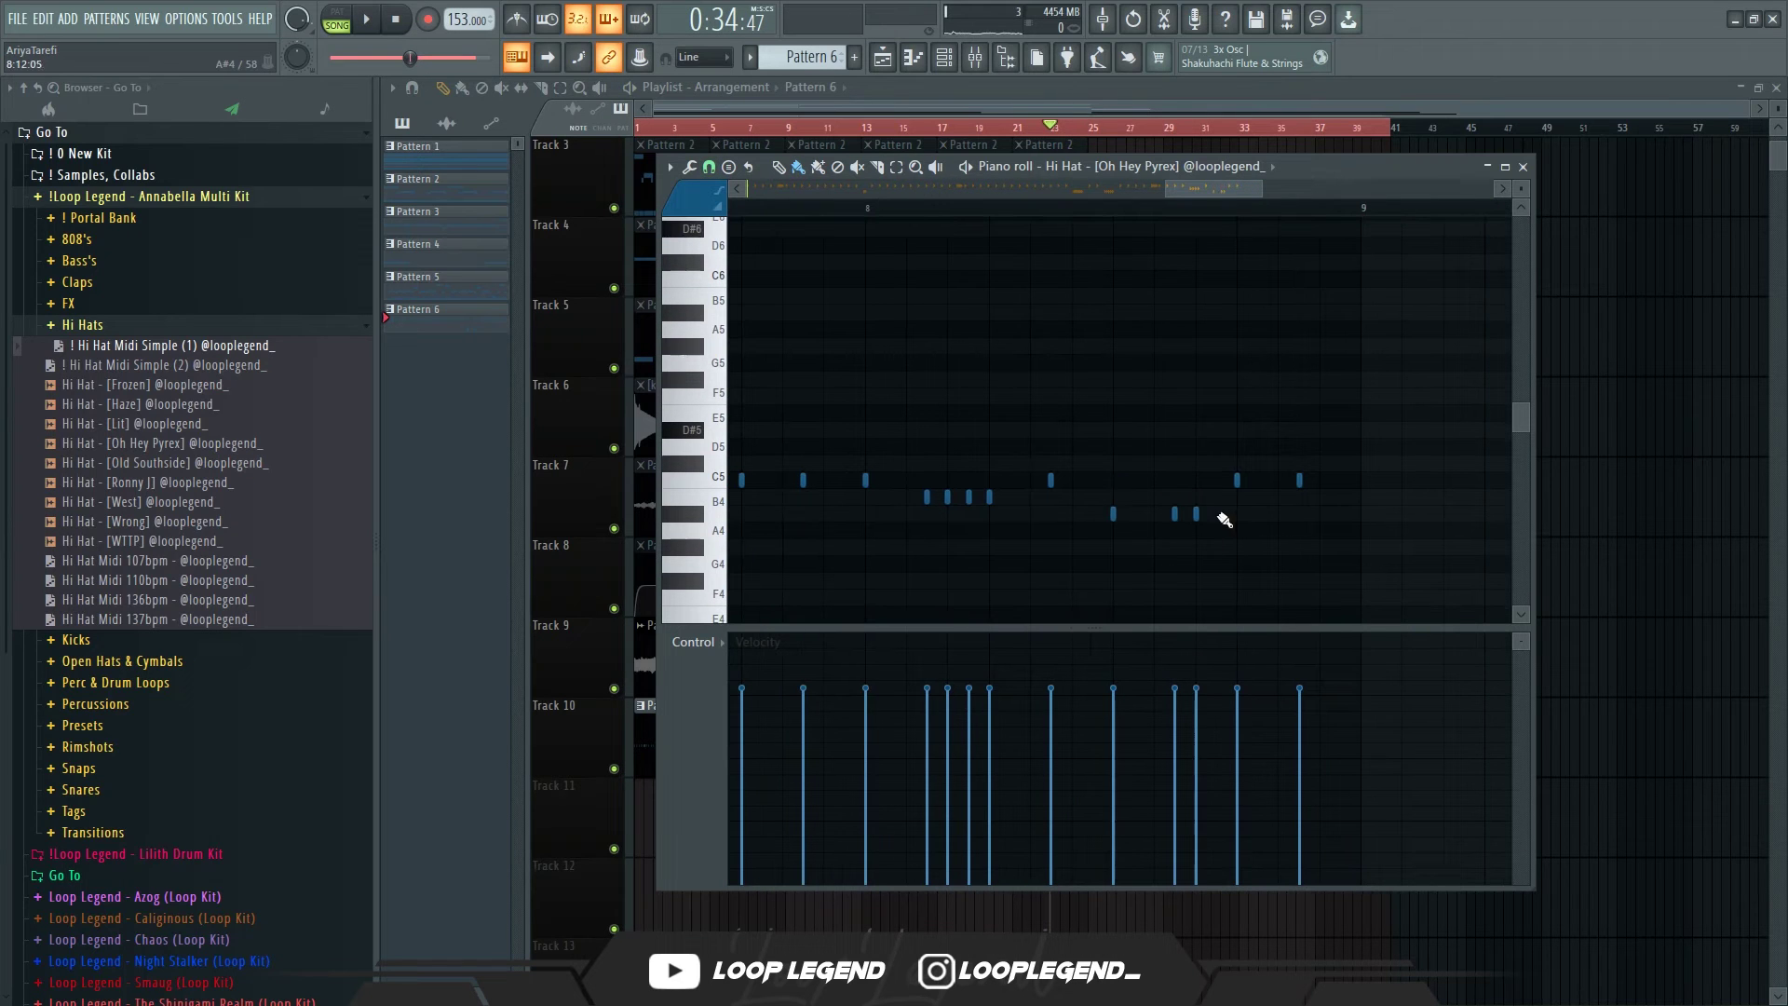
left_click(709, 167)
left_click(751, 361)
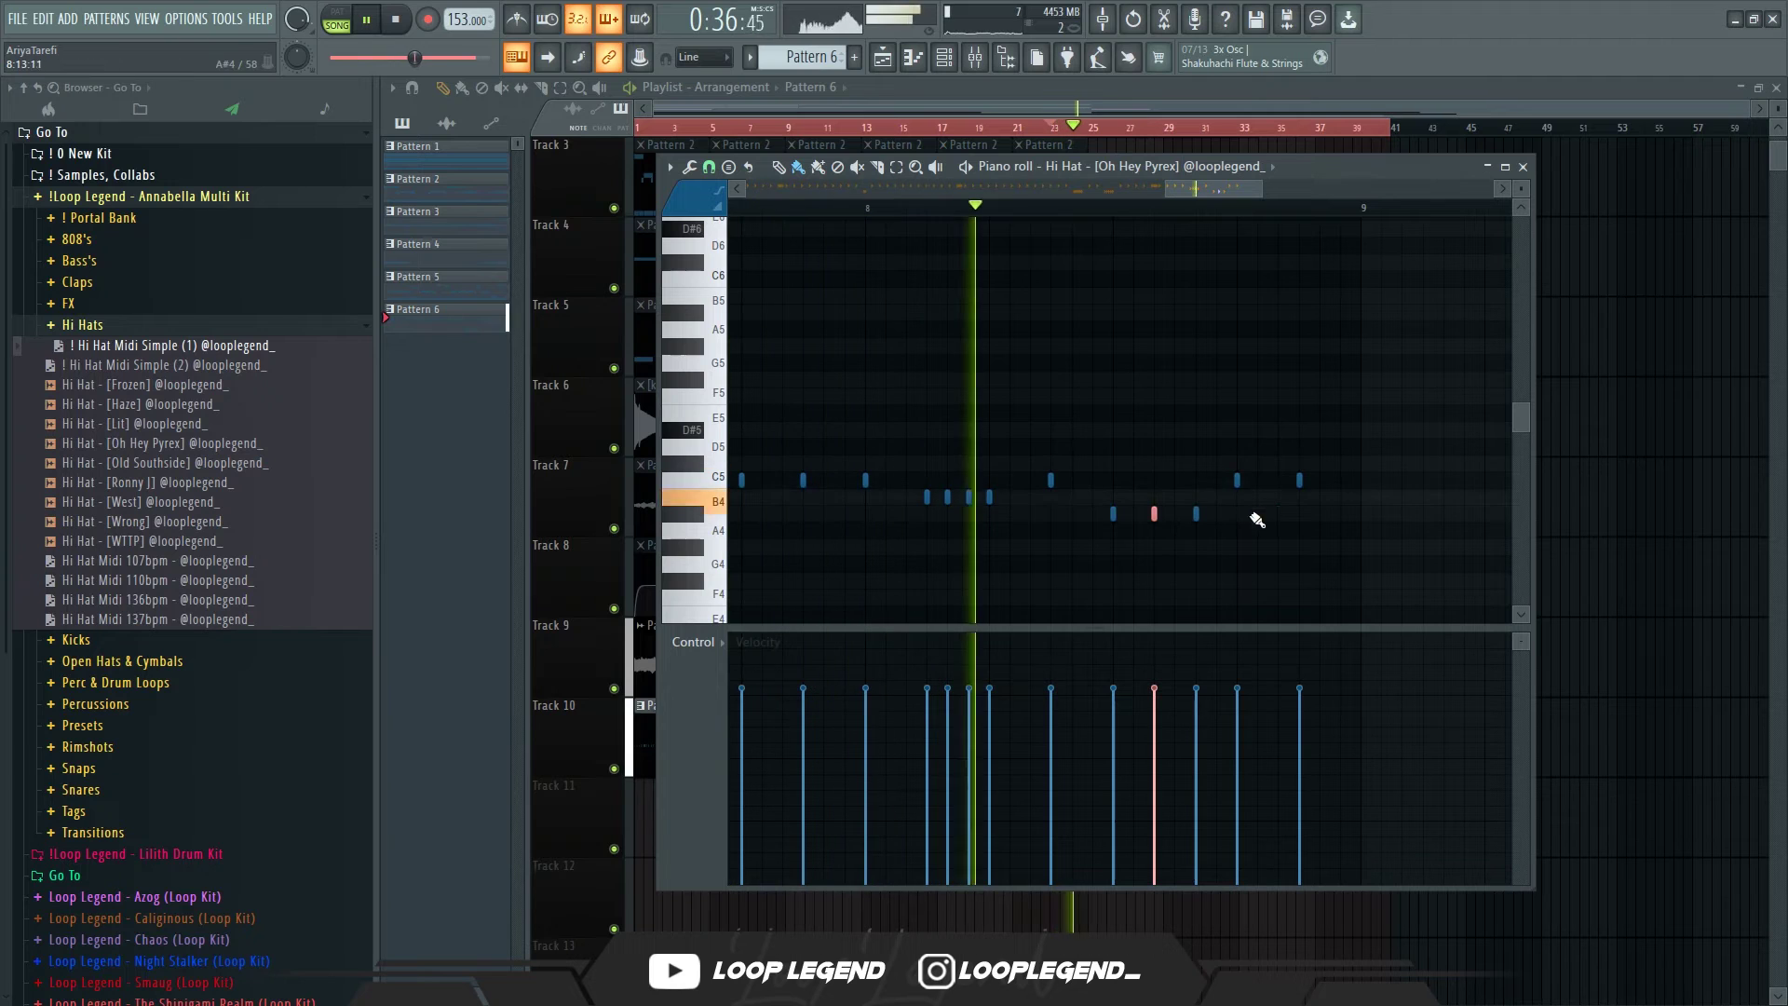
left_click(1319, 479)
scroll(1232, 475, "down", 3)
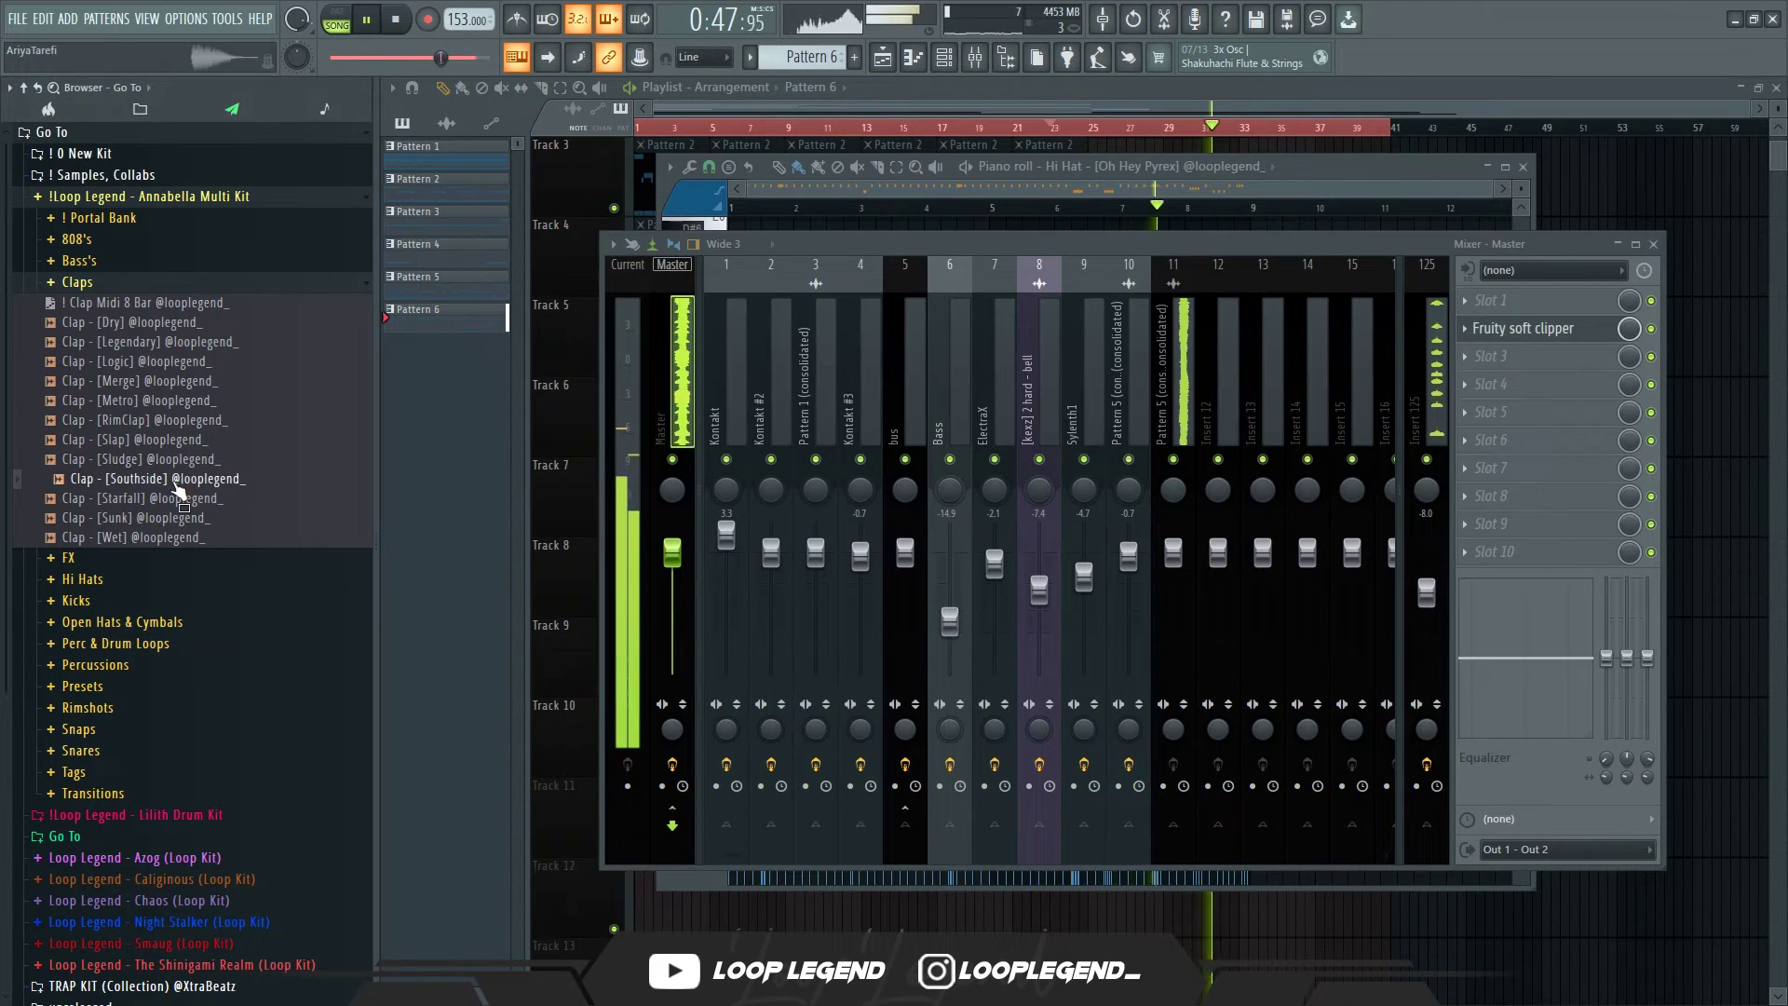
Step: Load Clap - [Southside] into a new sampler channel, apply the ! Clap Midi 8 Bar pattern to it and play it back
right_click(183, 480)
left_click(200, 496)
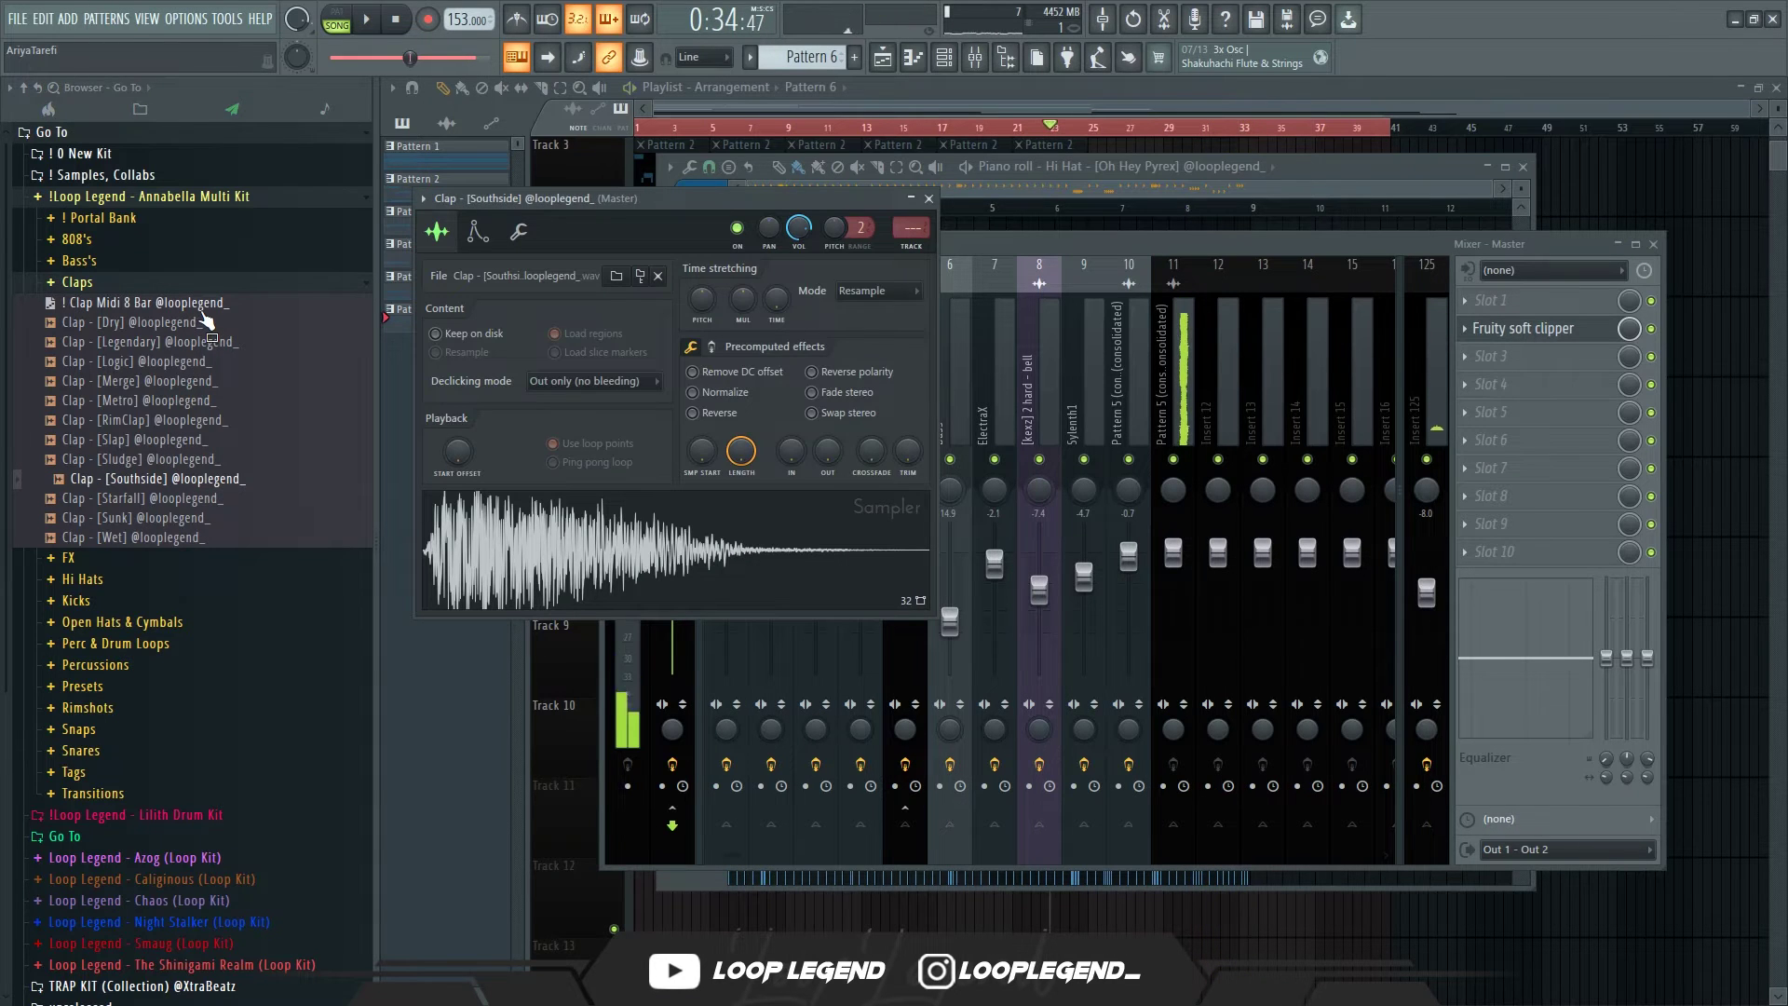
left_click_drag(201, 310, 578, 226)
key("F6")
key("space")
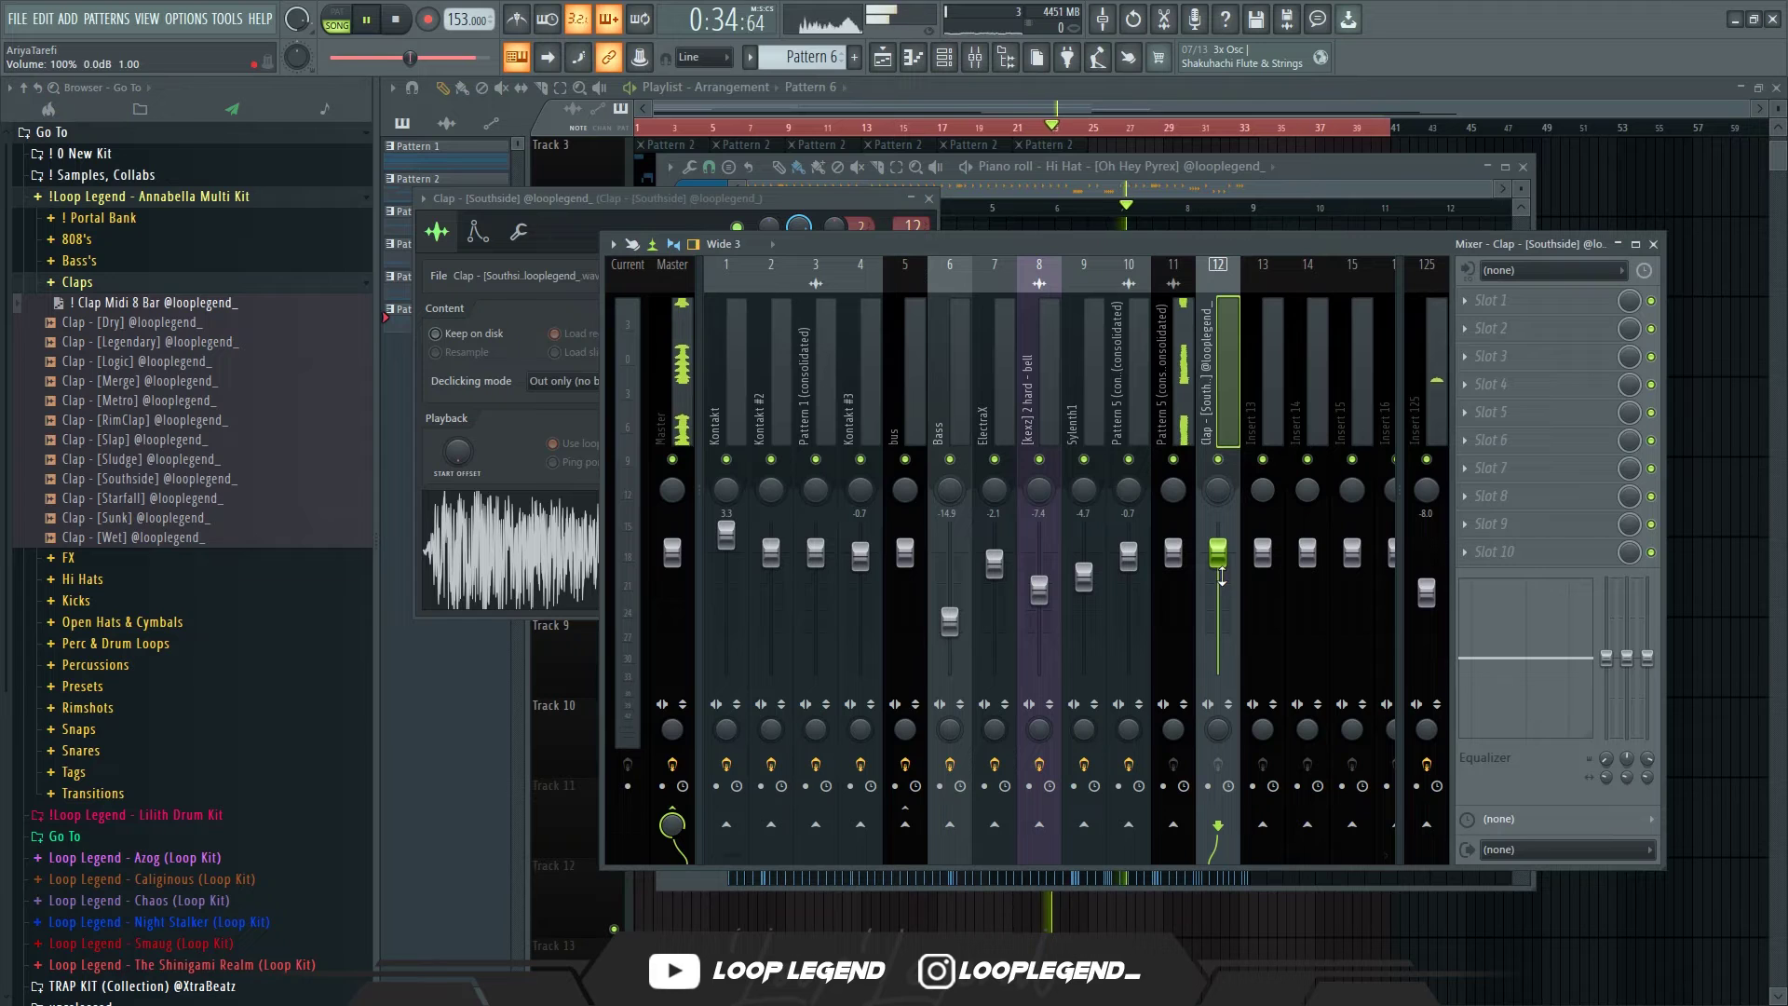
Step: Load 808 - [SpiLex] from the Annabella kit into a new sampler channel and open its piano roll
scroll(1218, 577, "down", 2)
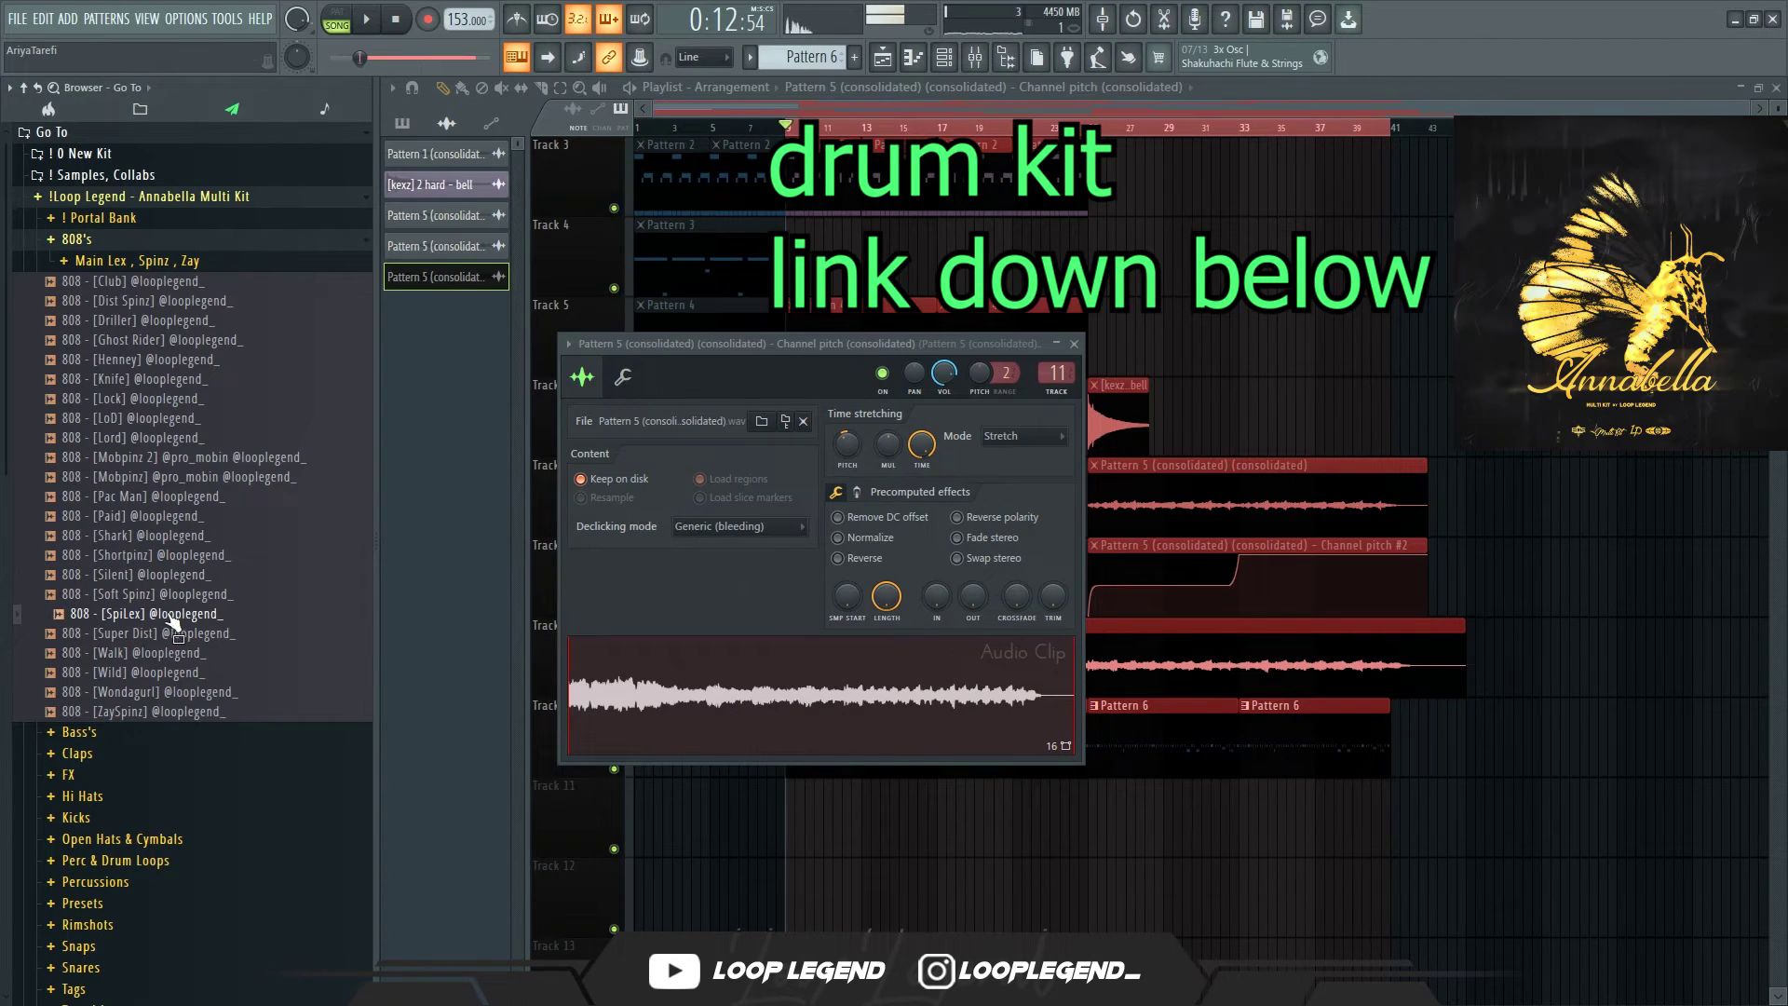
right_click(181, 622)
left_click(224, 615)
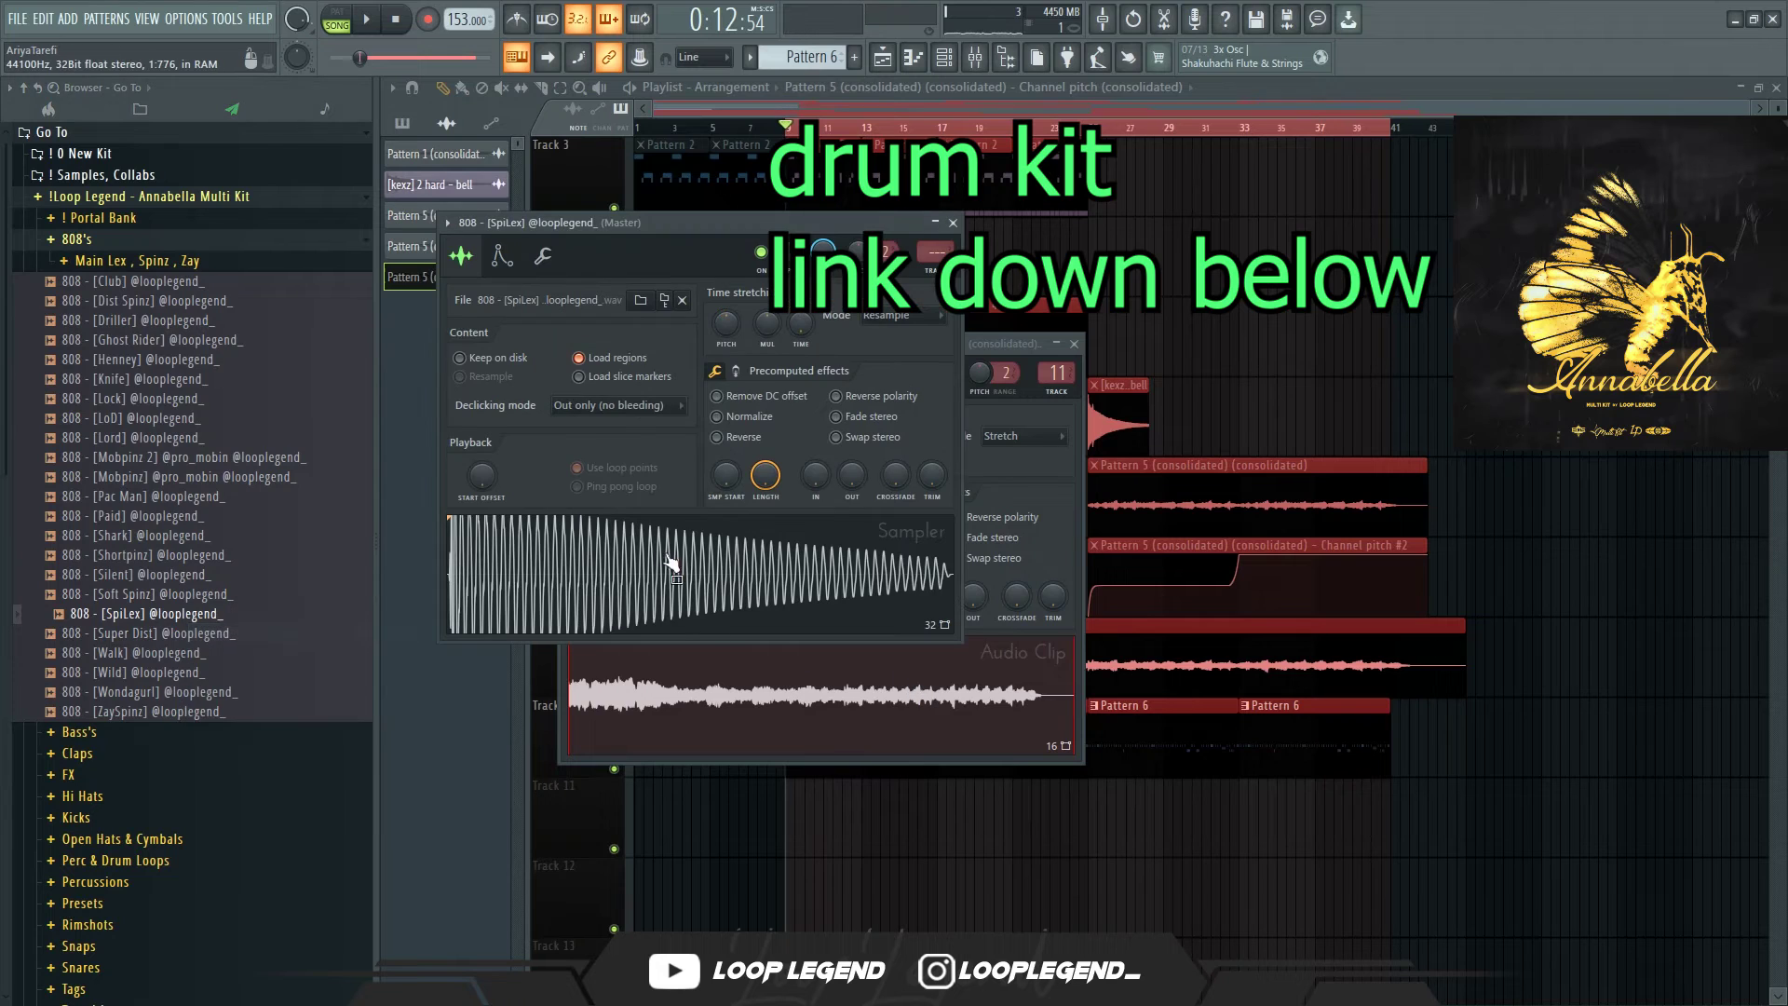
key("F6")
left_click(865, 442)
key("F7")
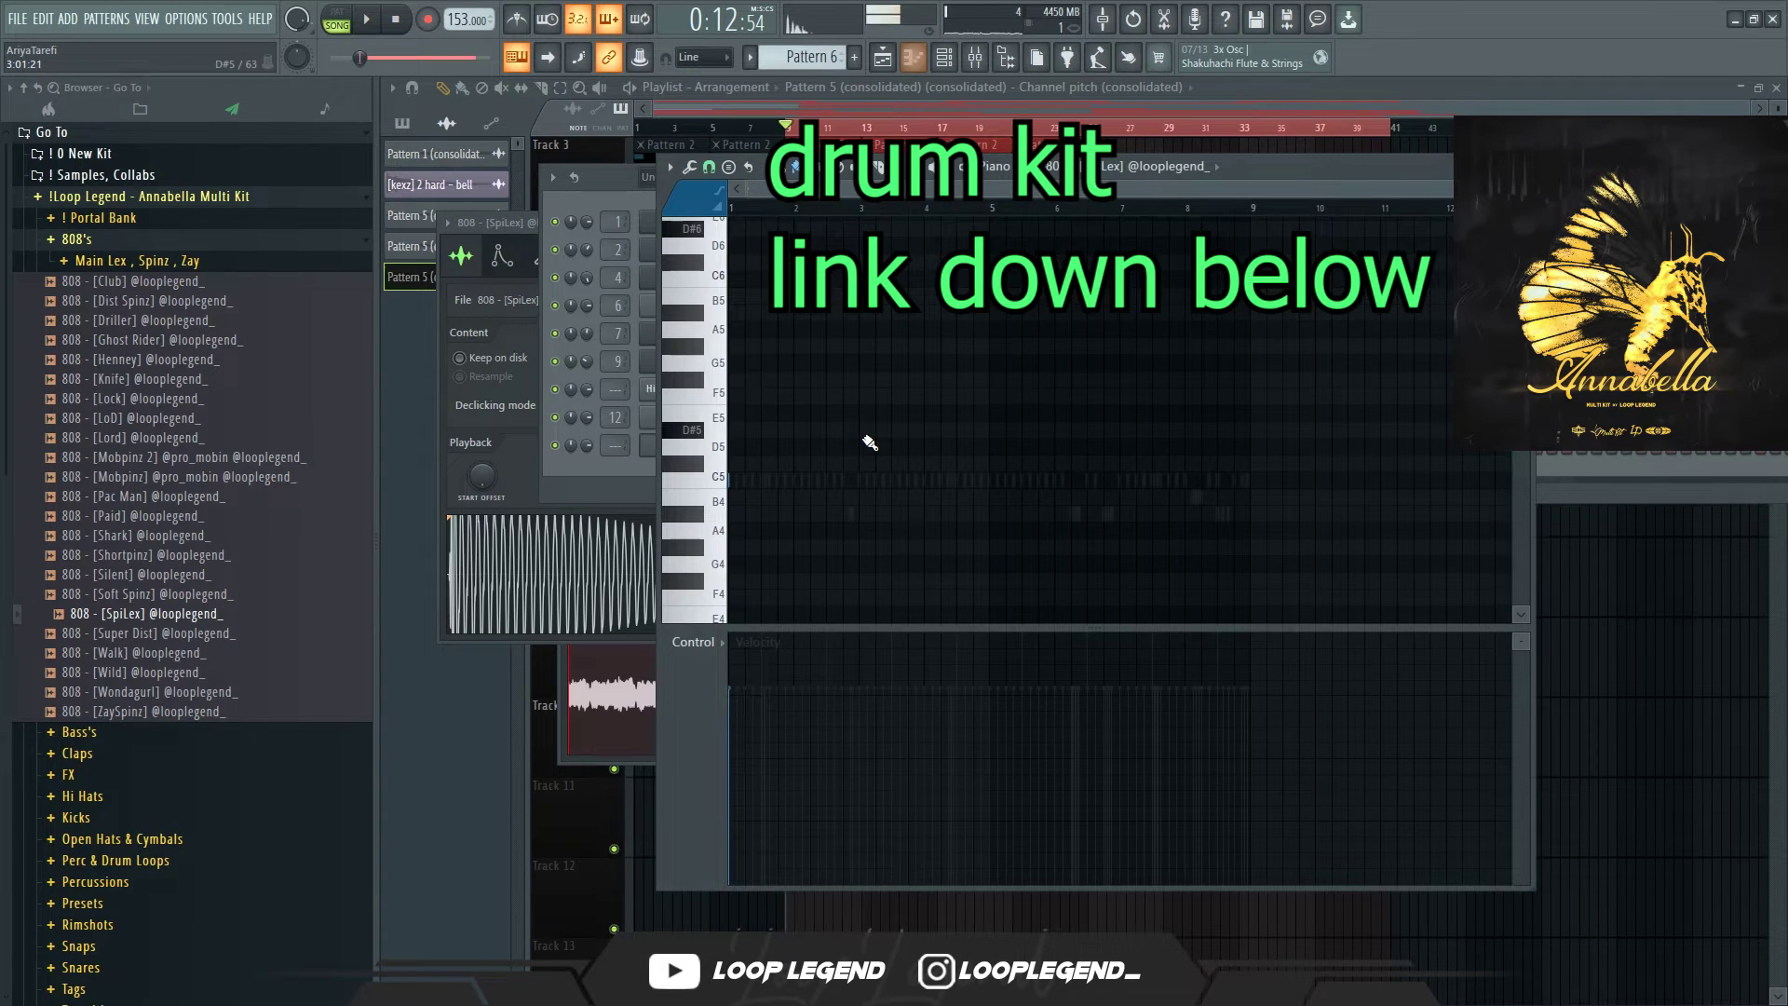
Step: Place short C#5 808 notes at the start of bar 1, on step 13 of bar 1 and on step 13 of bar 2
key("space")
left_click(946, 503)
scroll(1006, 501, "down", 2)
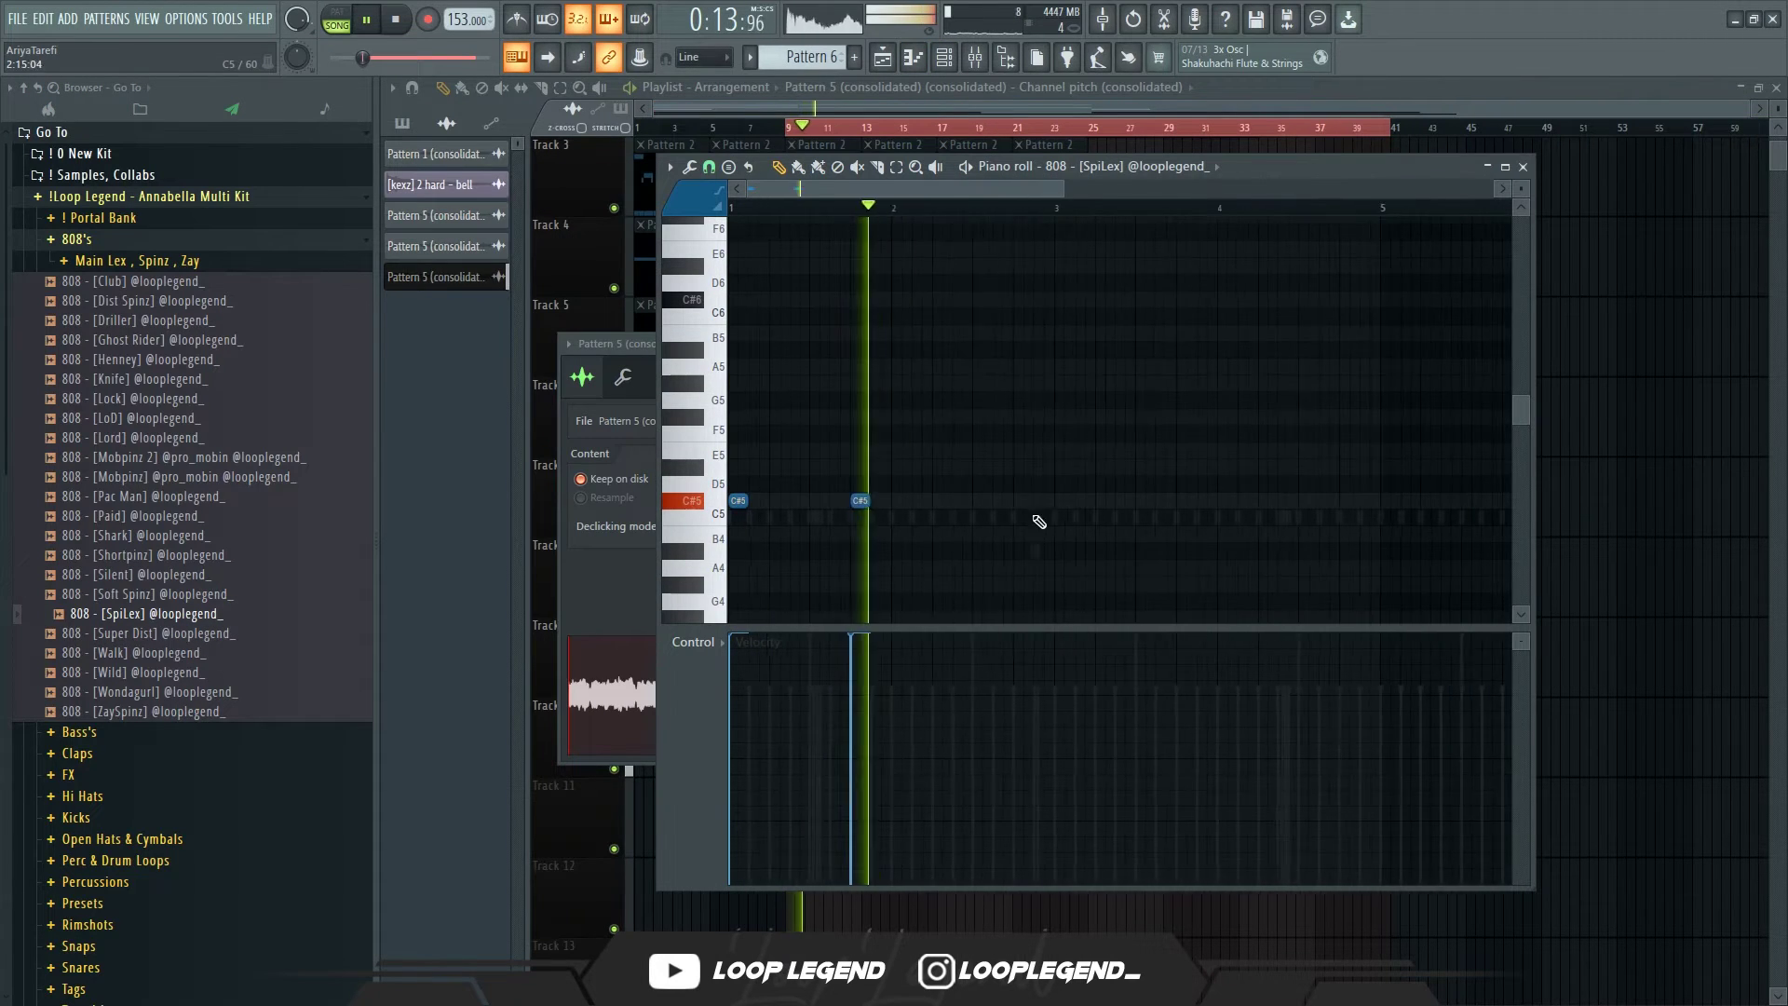
left_click(996, 501)
key("space")
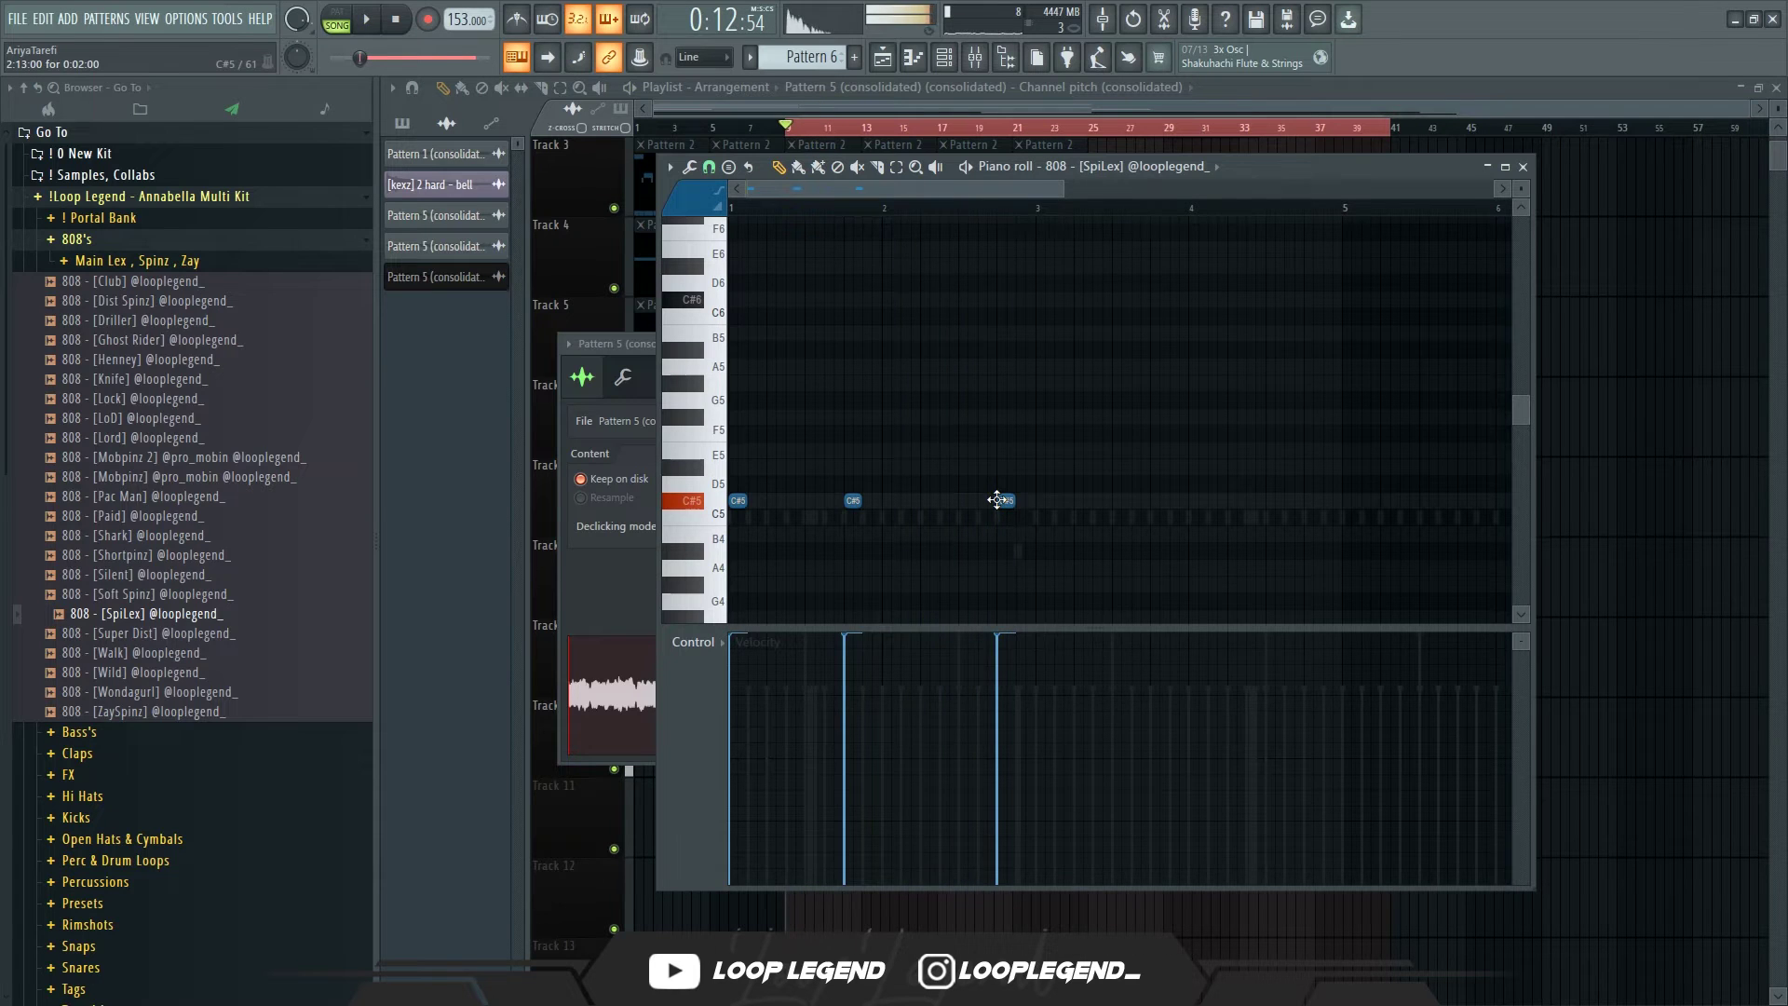
key("space")
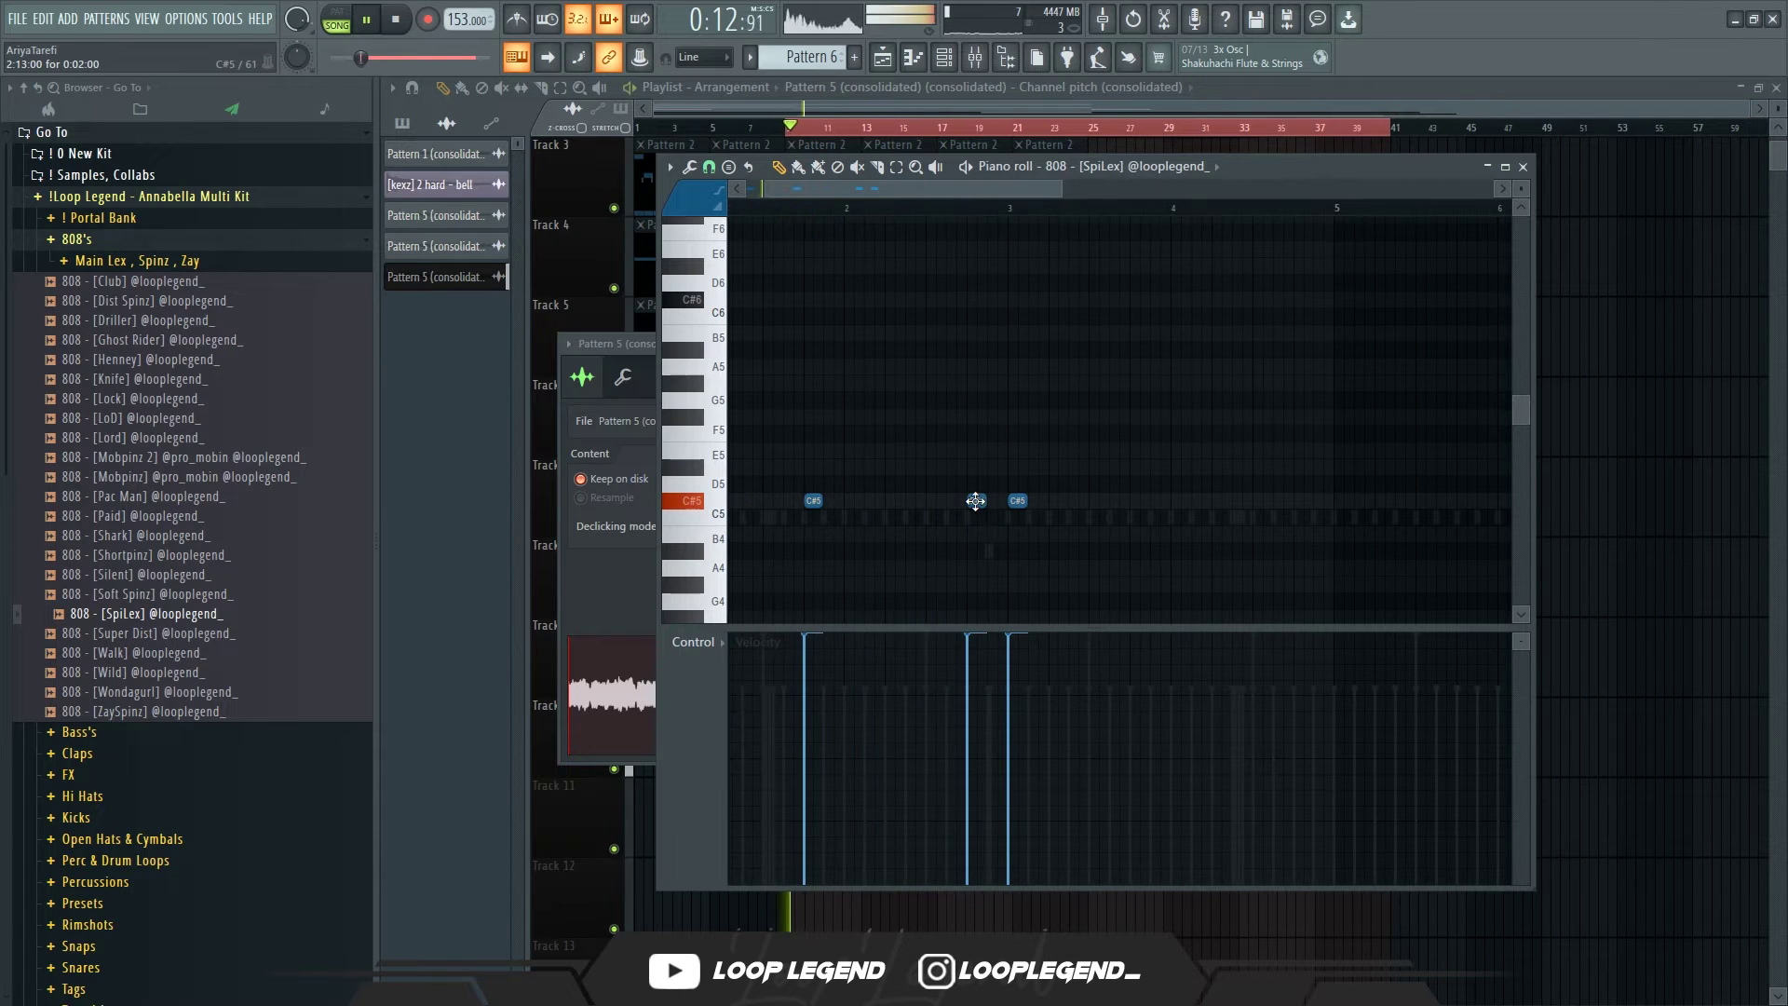
Step: Shift the late bar 2 808 note to just before the note starting bar 3 and lower its velocity
left_click_drag(974, 500, 997, 501)
left_click(988, 688)
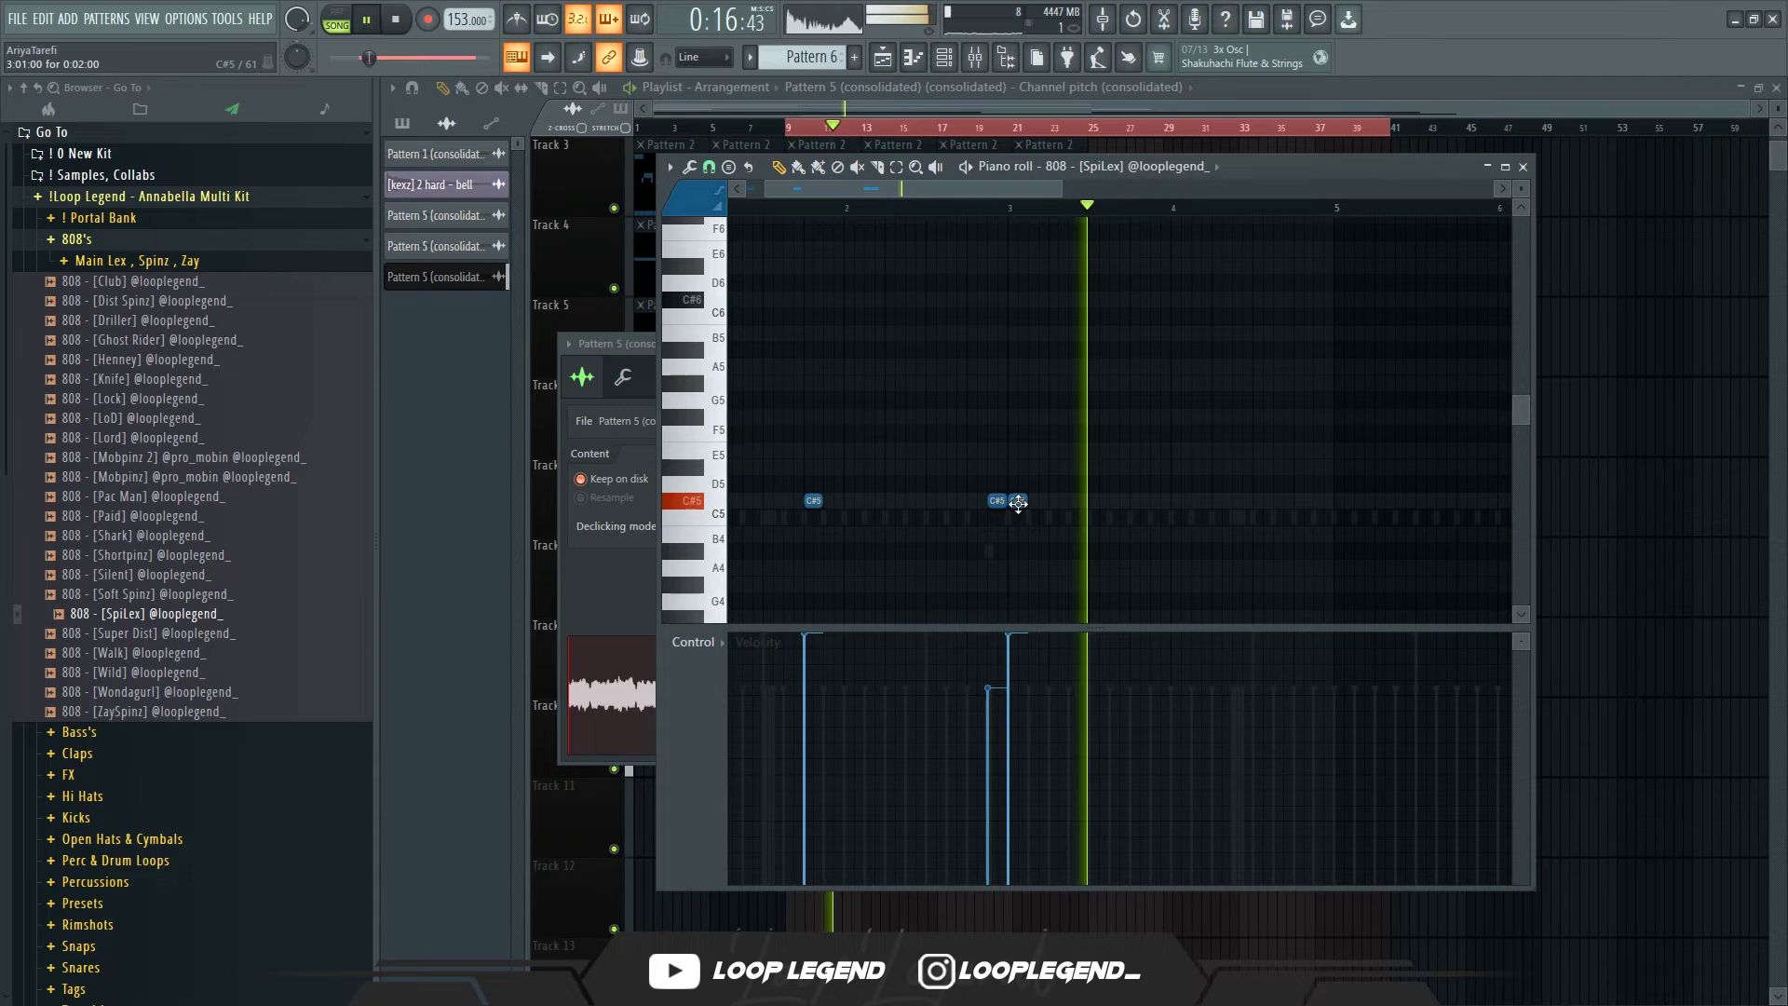
Step: Add C#5 808 notes on steps 7 and 13 of bar 3
scroll(1017, 512, "down", 3)
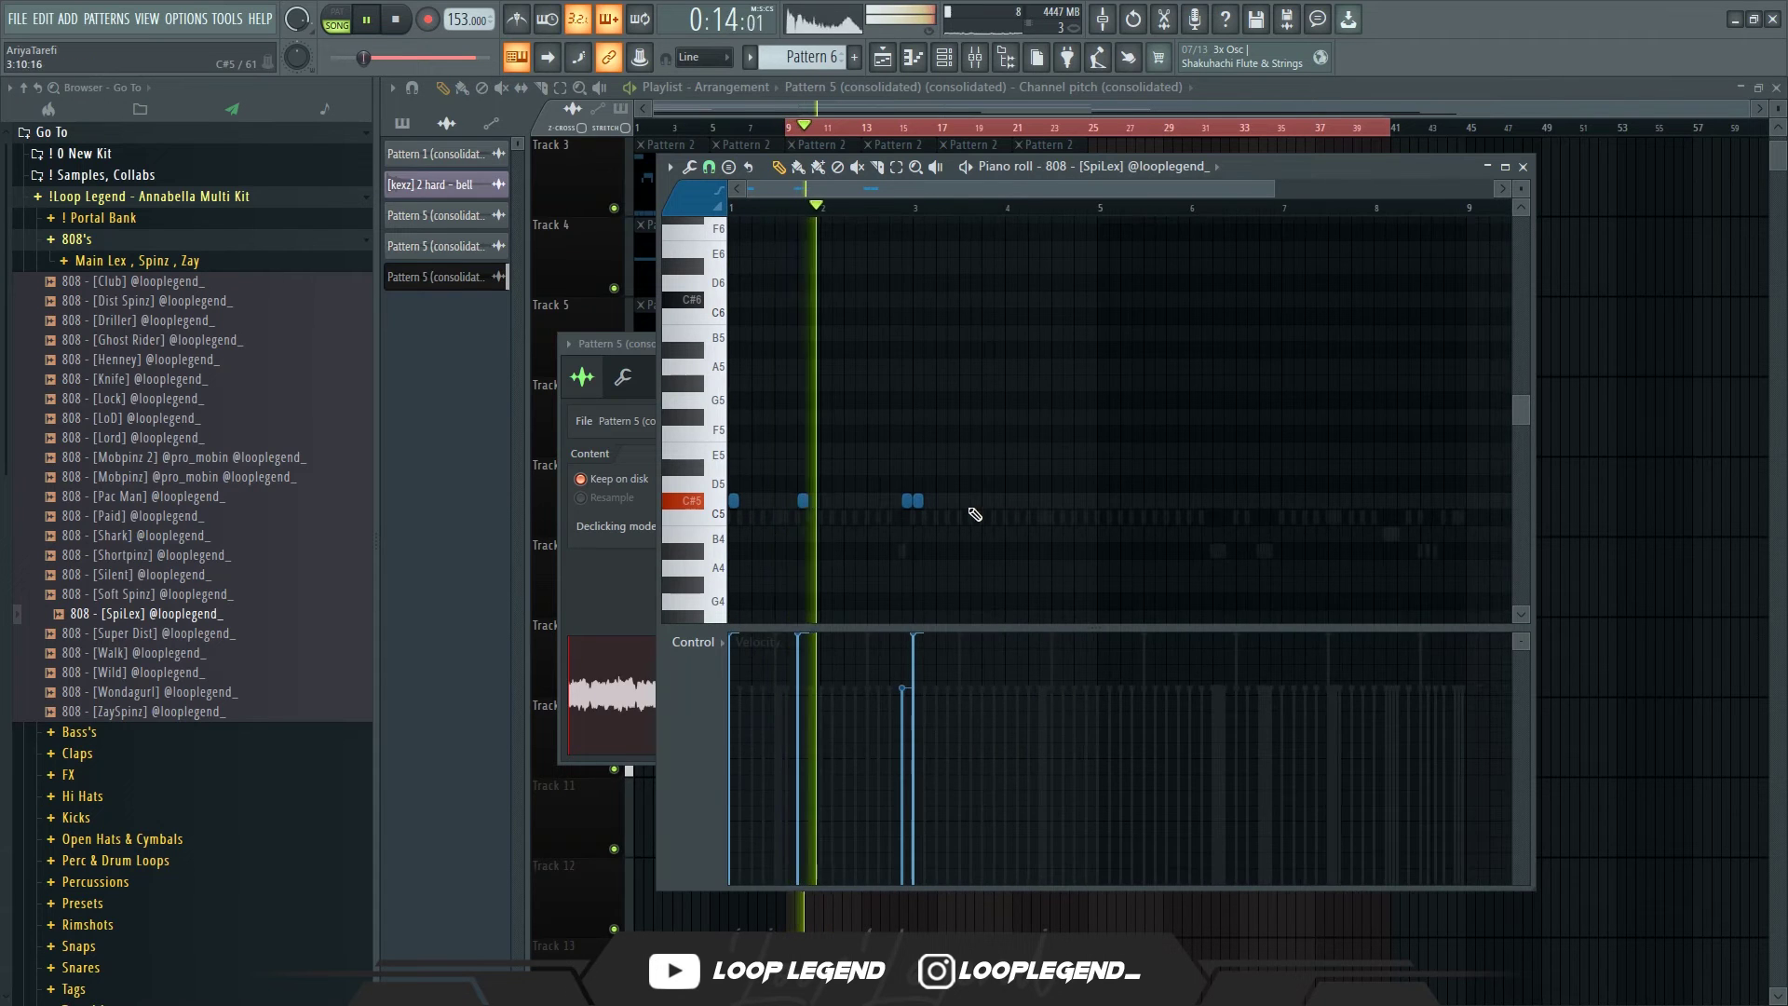
scroll(942, 523, "up", 3)
left_click(980, 501)
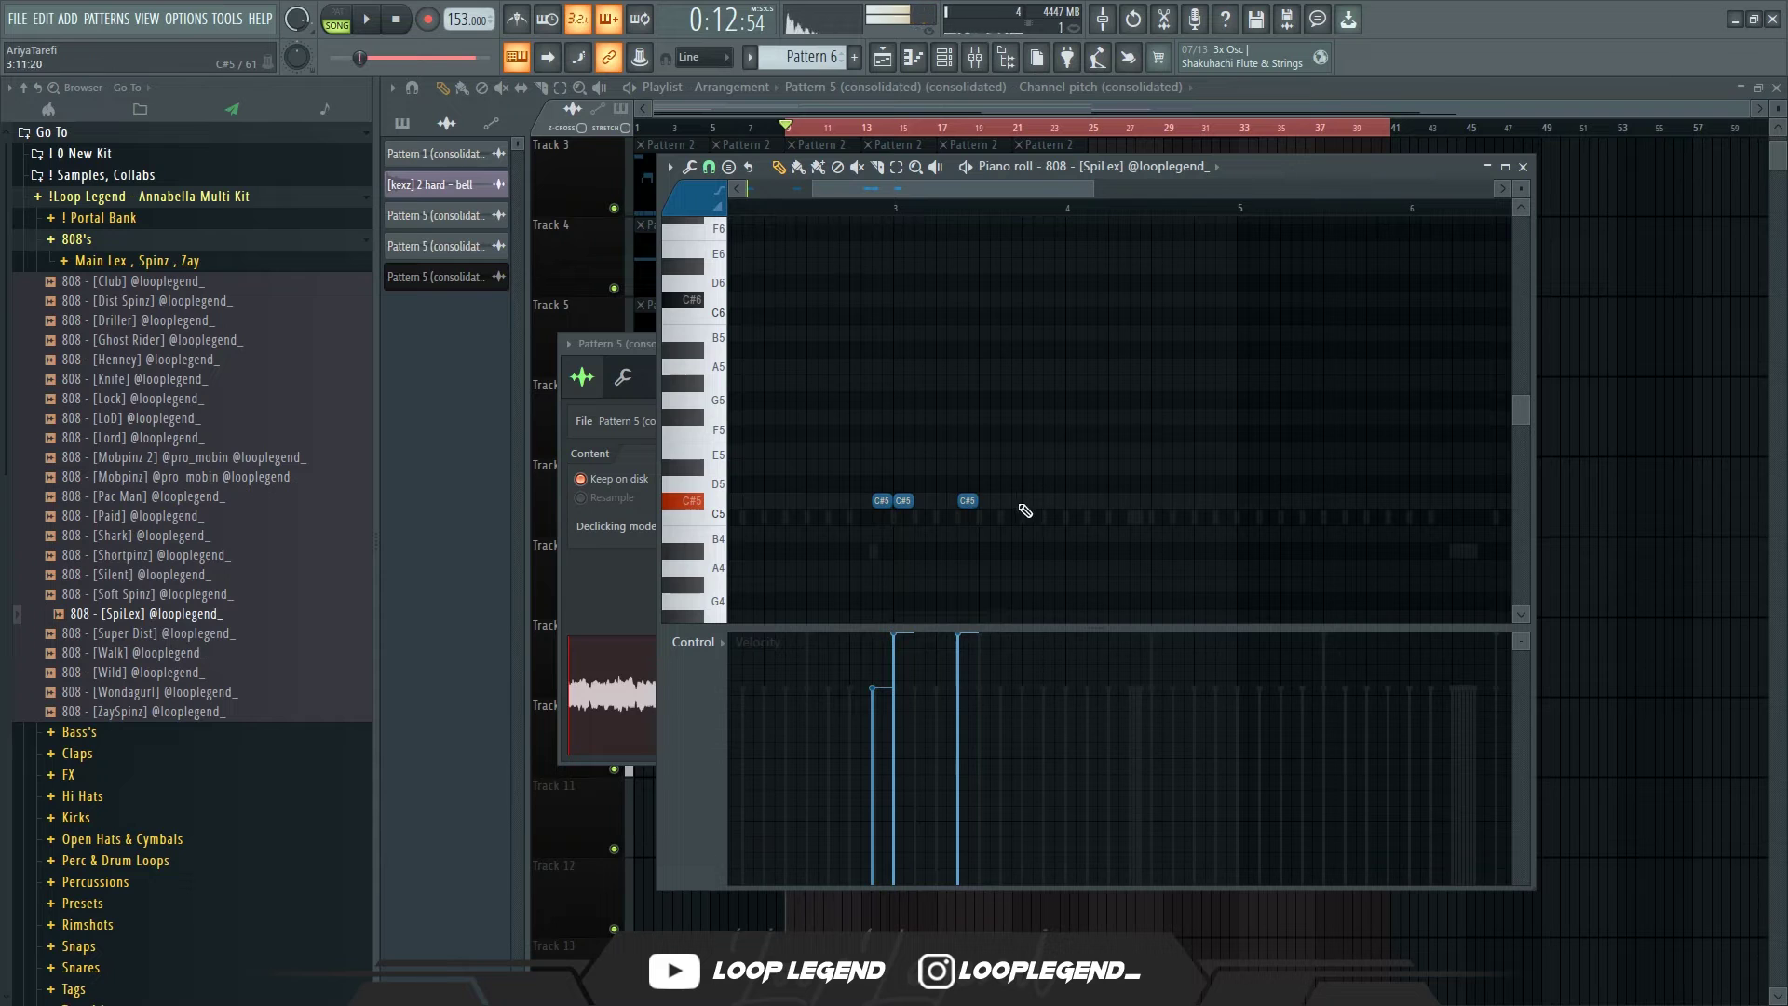
scroll(942, 521, "down", 3)
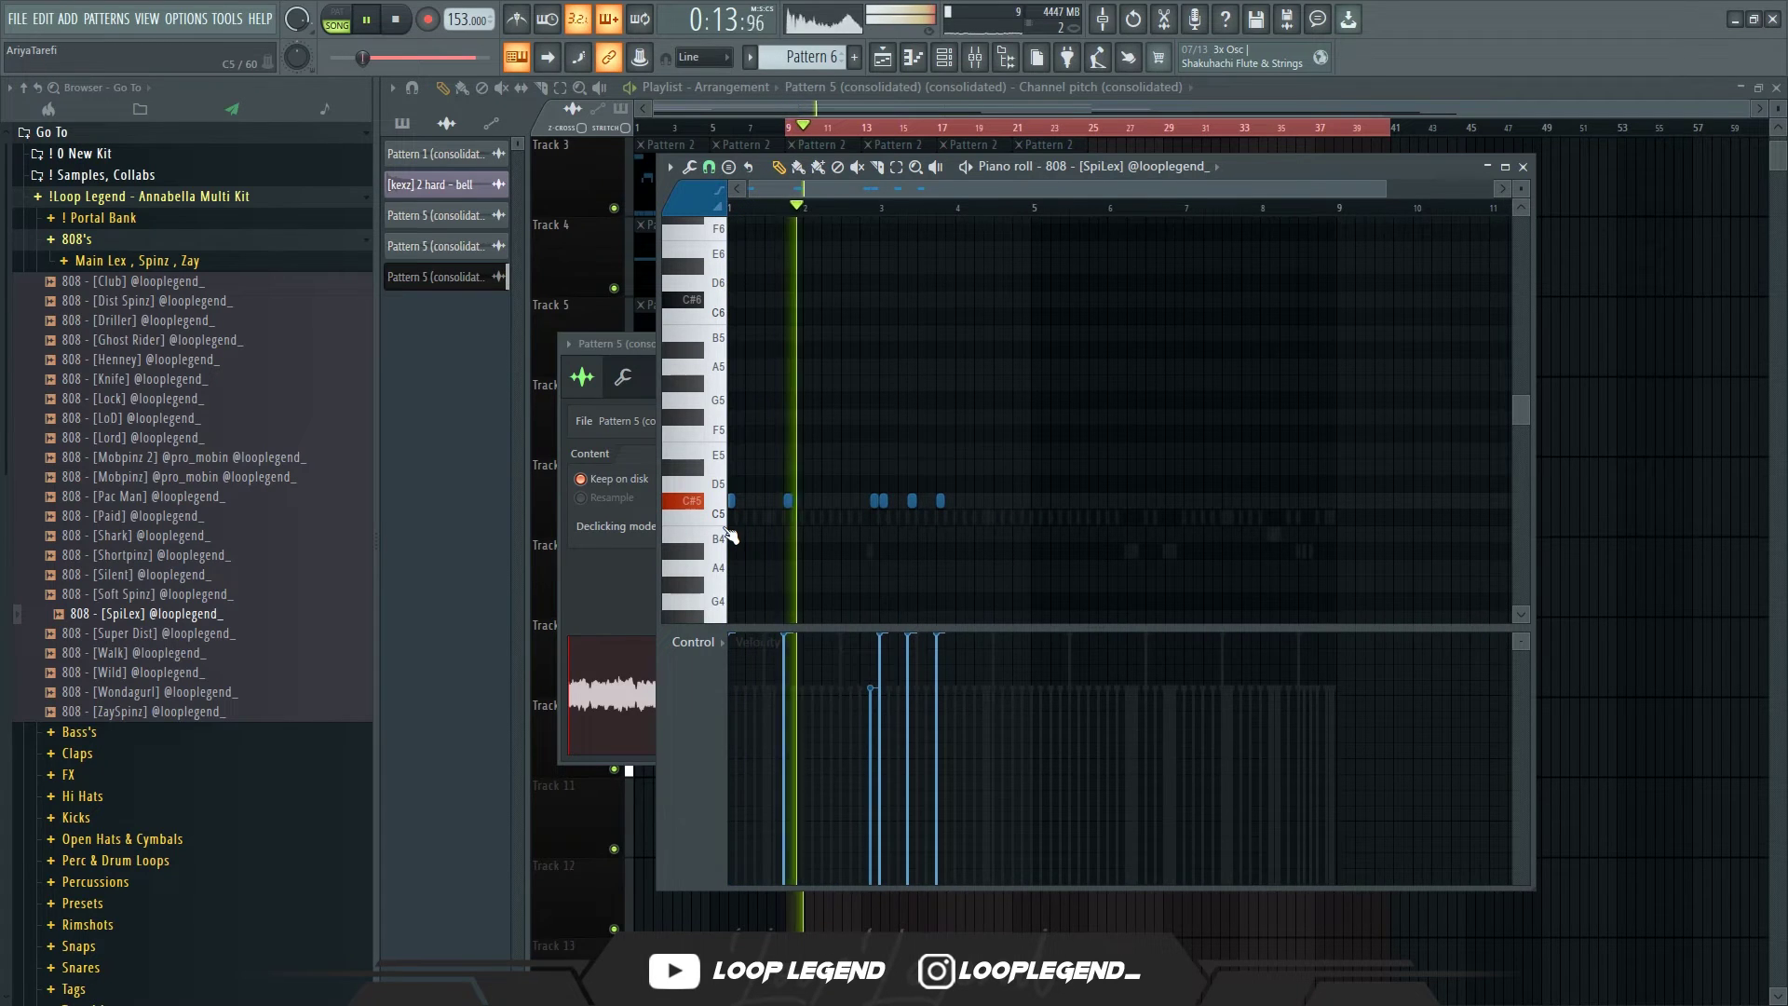
scroll(917, 526, "up", 3)
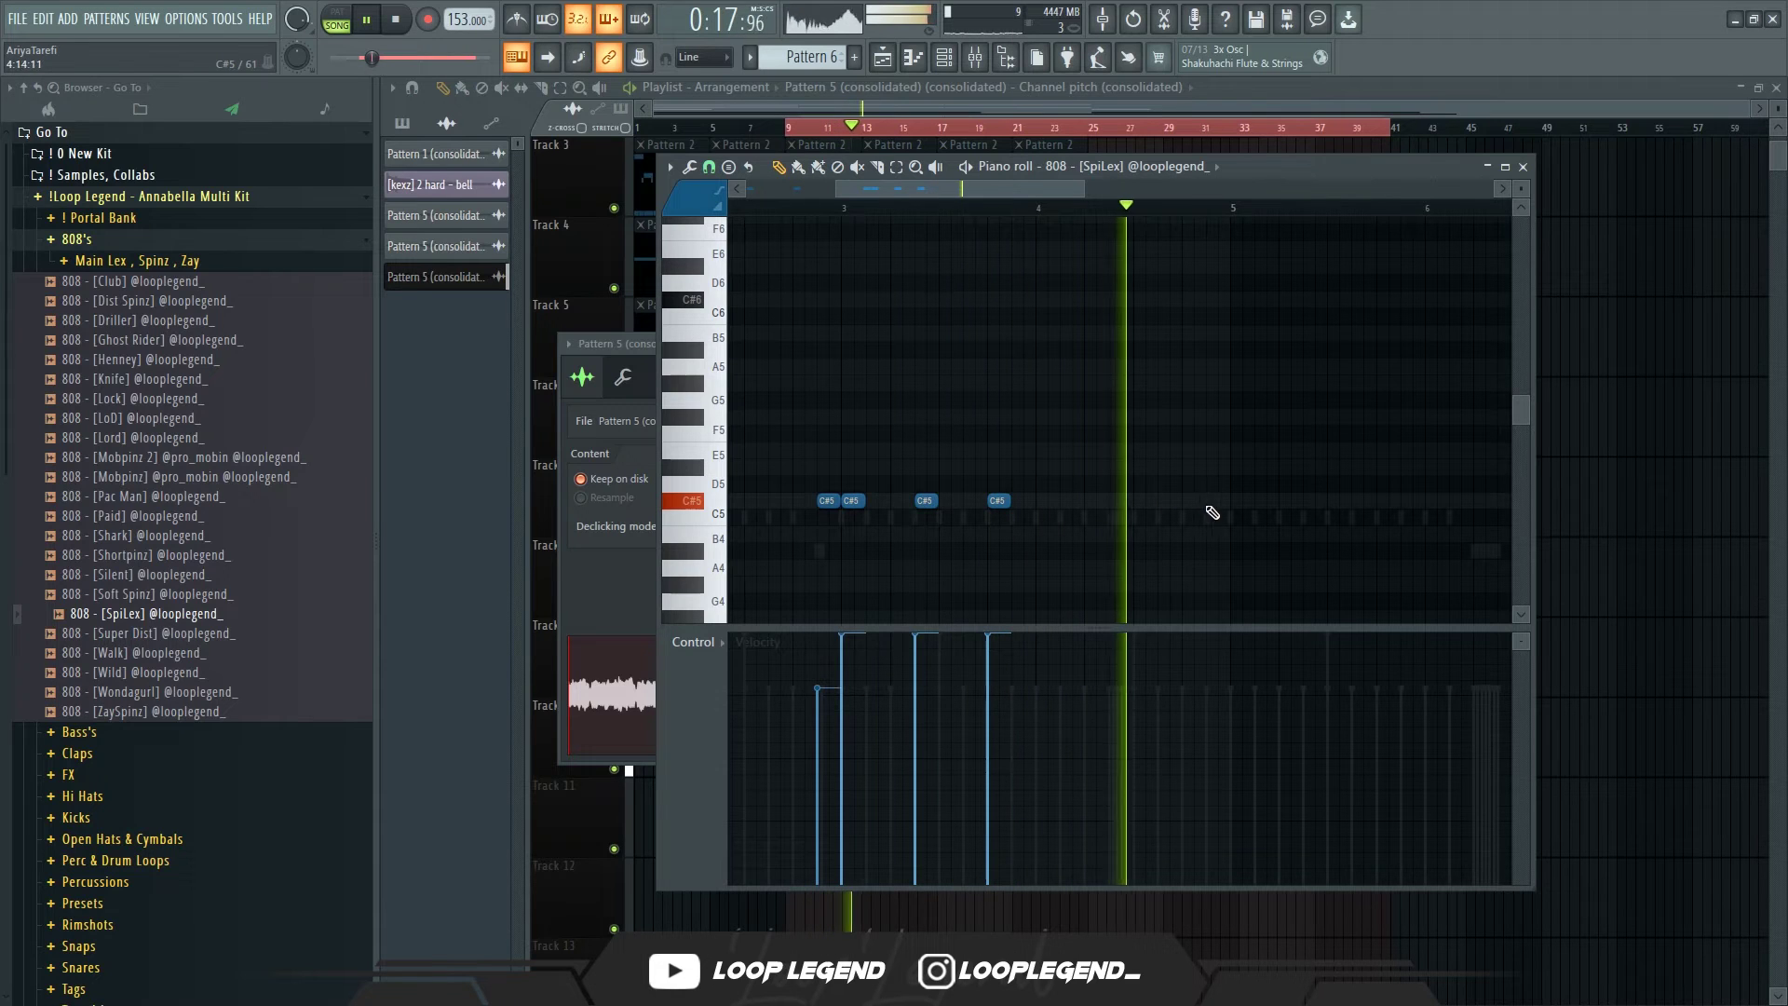
Step: Duplicate the four-bar 808 phrase from bar 5, shorten its notes and play from there
key("ctrl+b")
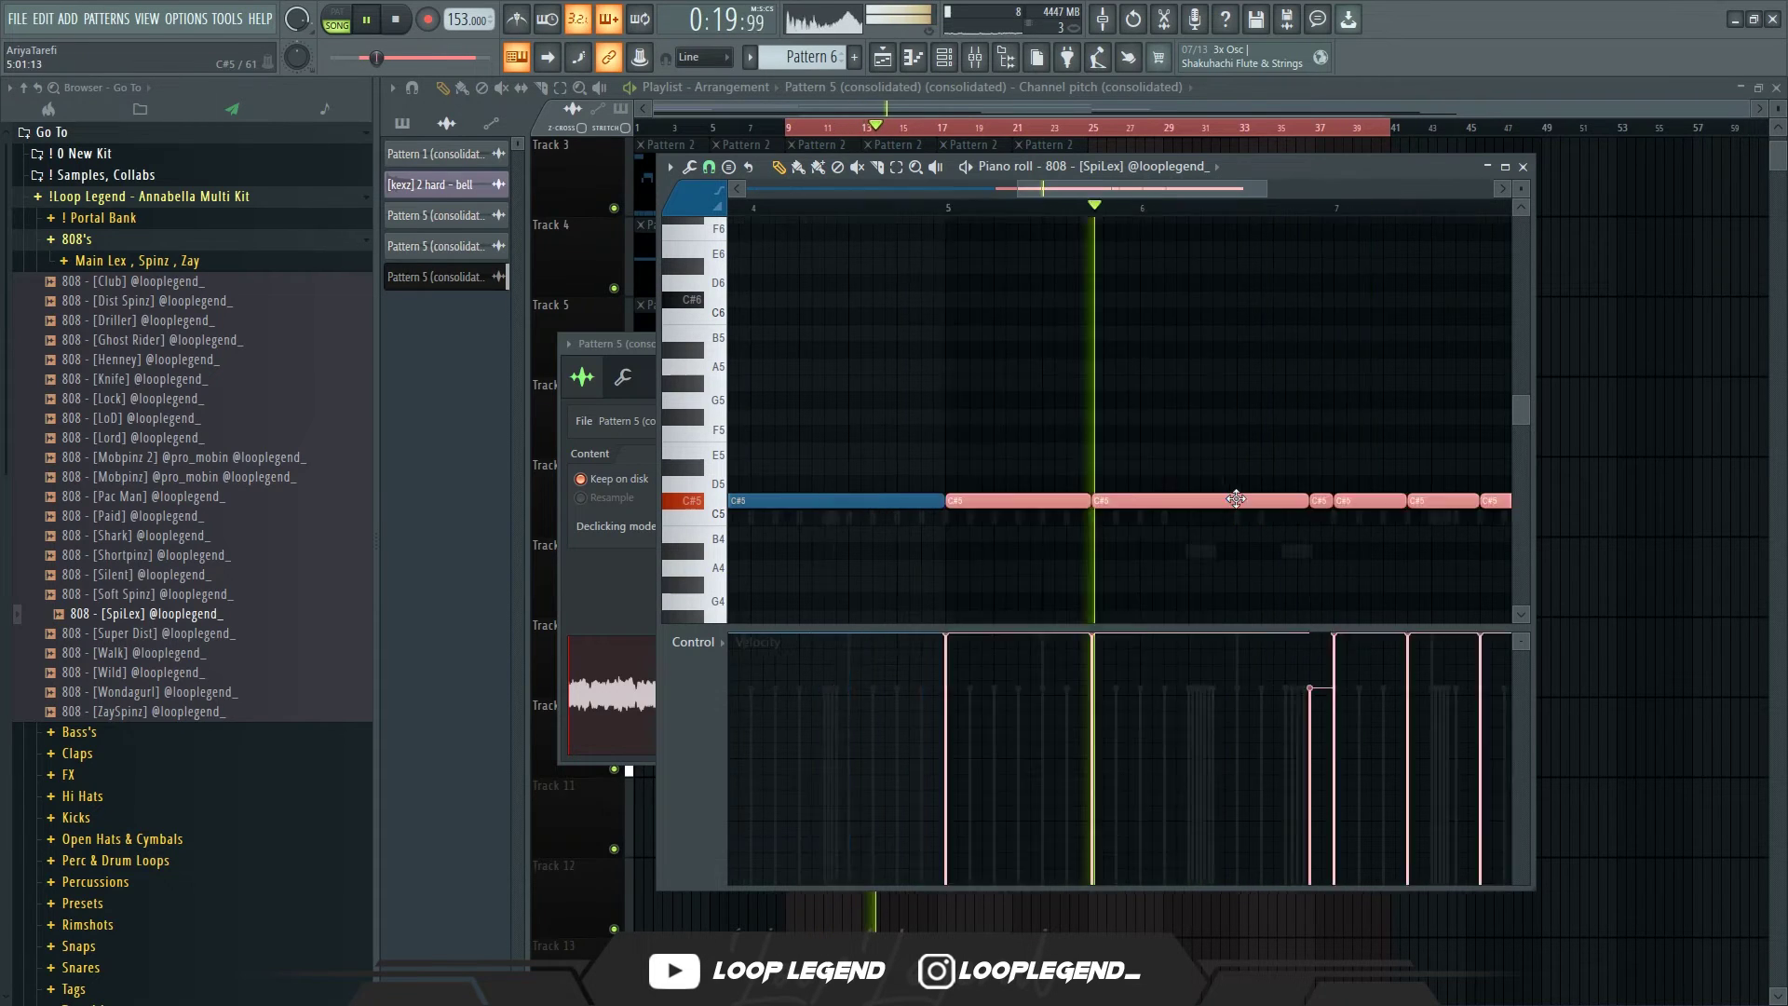
scroll(1149, 558, "down", 2)
key("ctrl+d")
key("shift+d")
key("space")
left_click(959, 208)
key("space")
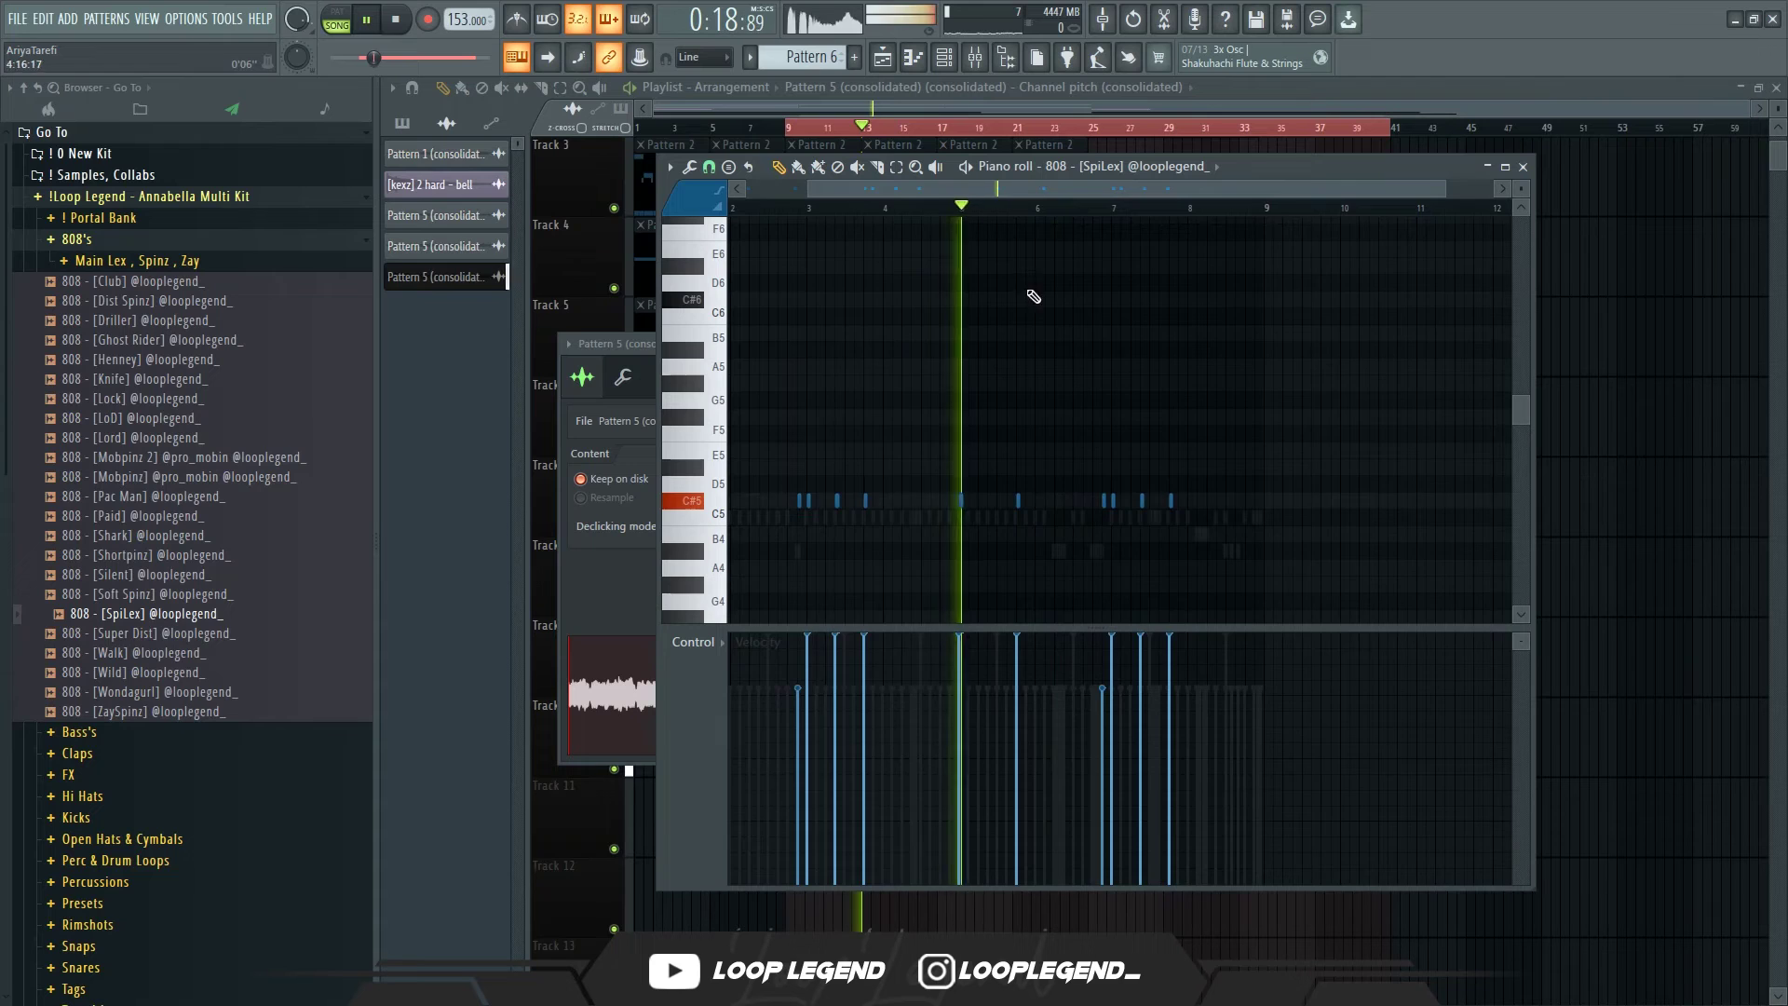
Step: Raise the quieter 808 note just before bar 7 by one octave to C#6
scroll(1080, 396, "up", 3)
scroll(1181, 503, "up", 1)
left_click(1157, 503)
key("ctrl+Up")
Step: Place three separate A4 808 notes across bar 8
left_click_drag(1408, 500, 1143, 503)
key("space")
left_click(1164, 553, "ctrl")
scroll(1265, 562, "up", 4)
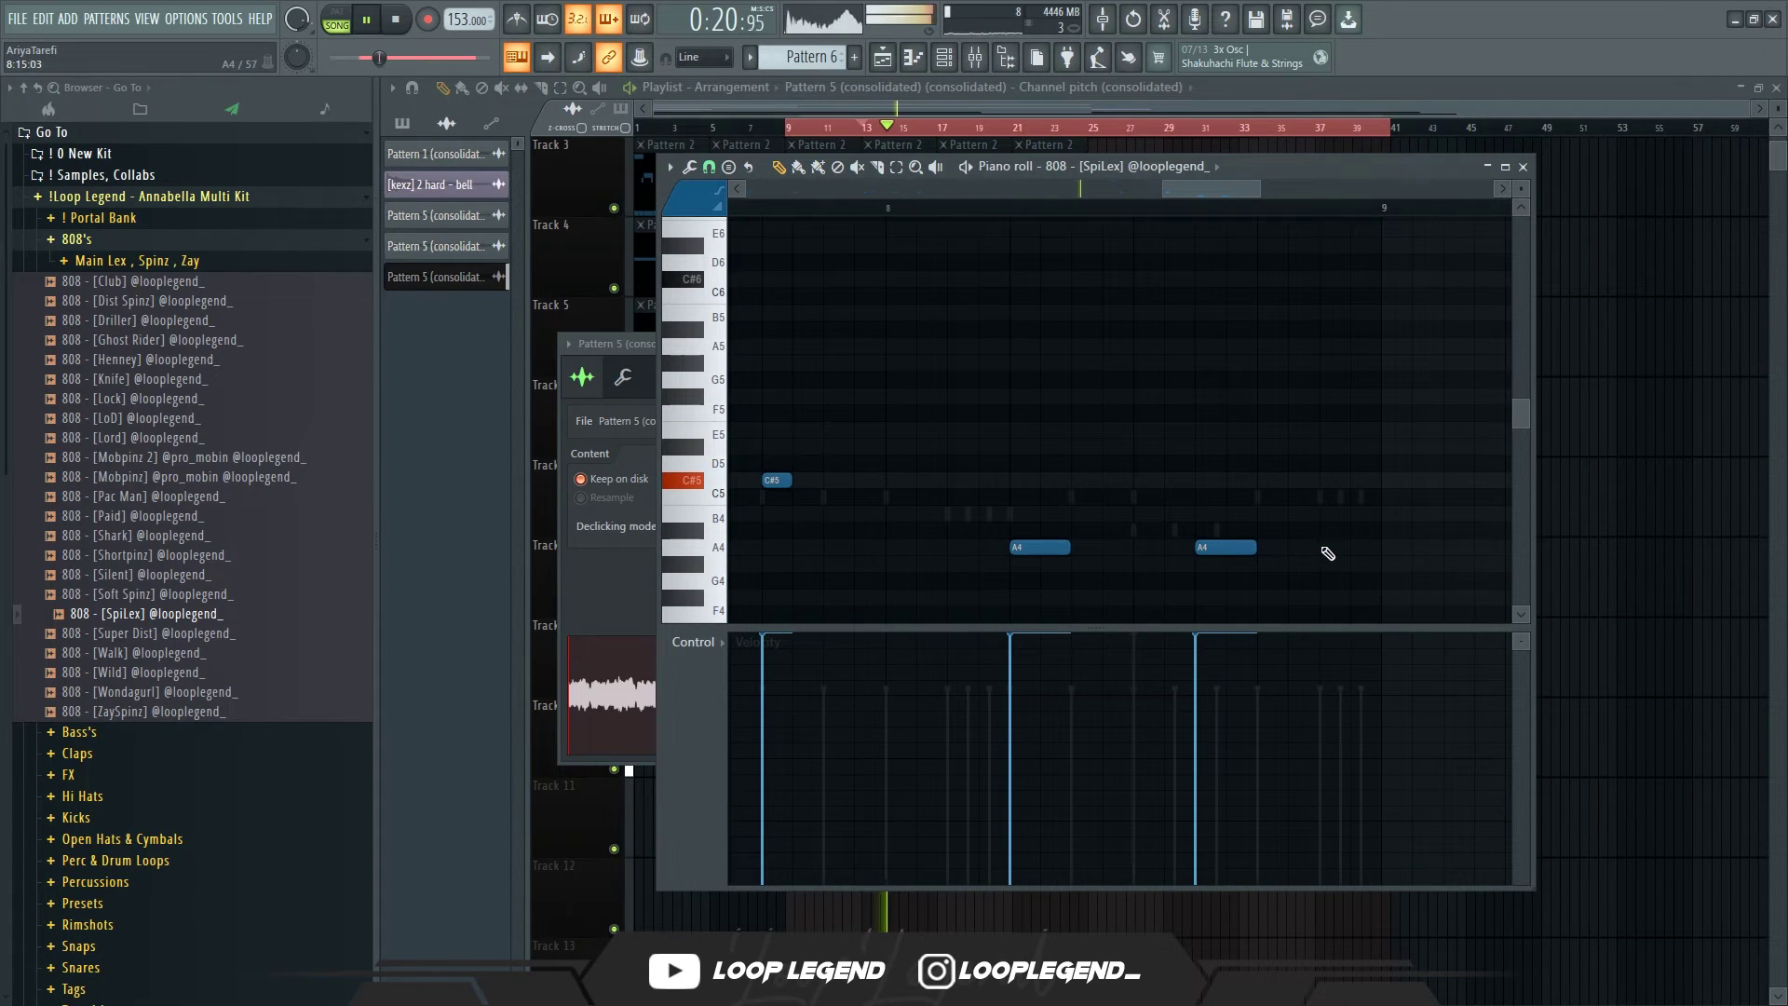
Step: Set the snap to 1/6 beat and turn the first A4 note of bar 8 into a three-note 808 roll
left_click(709, 166)
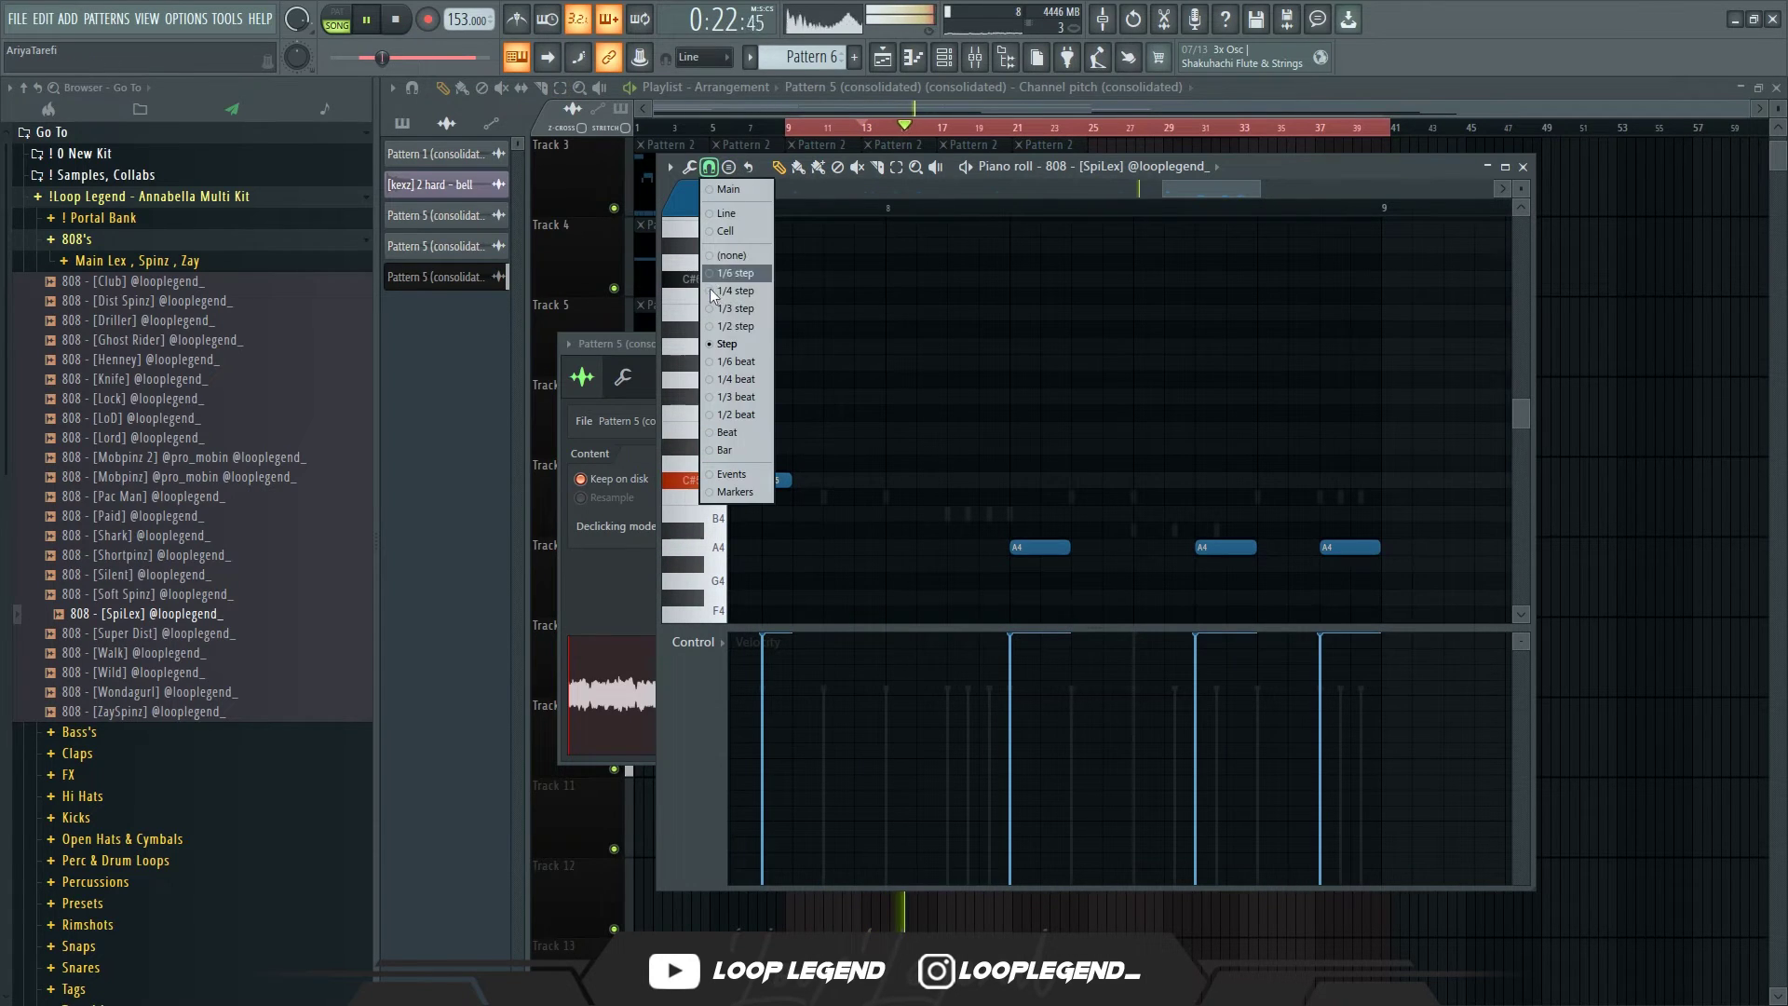
left_click(740, 362)
left_click_drag(926, 438, 1028, 548)
key("ctrl+b")
key("ctrl+b")
key("ctrl+b")
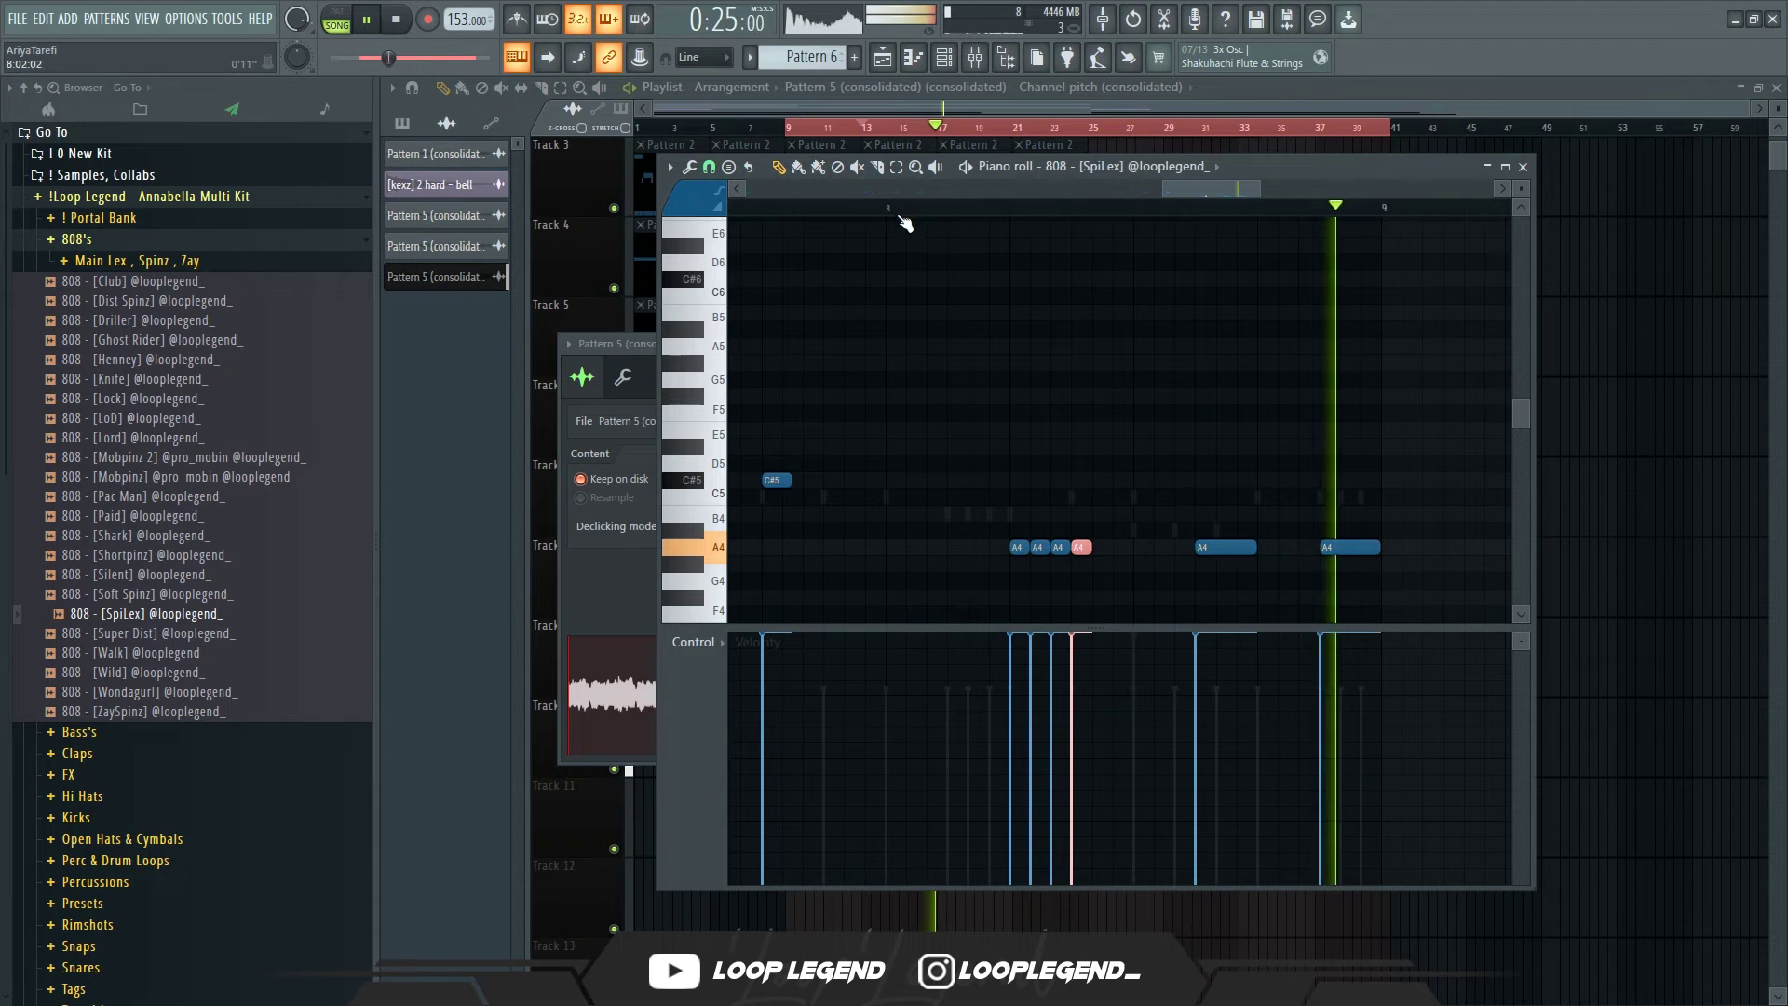
right_click(1081, 549)
key("space")
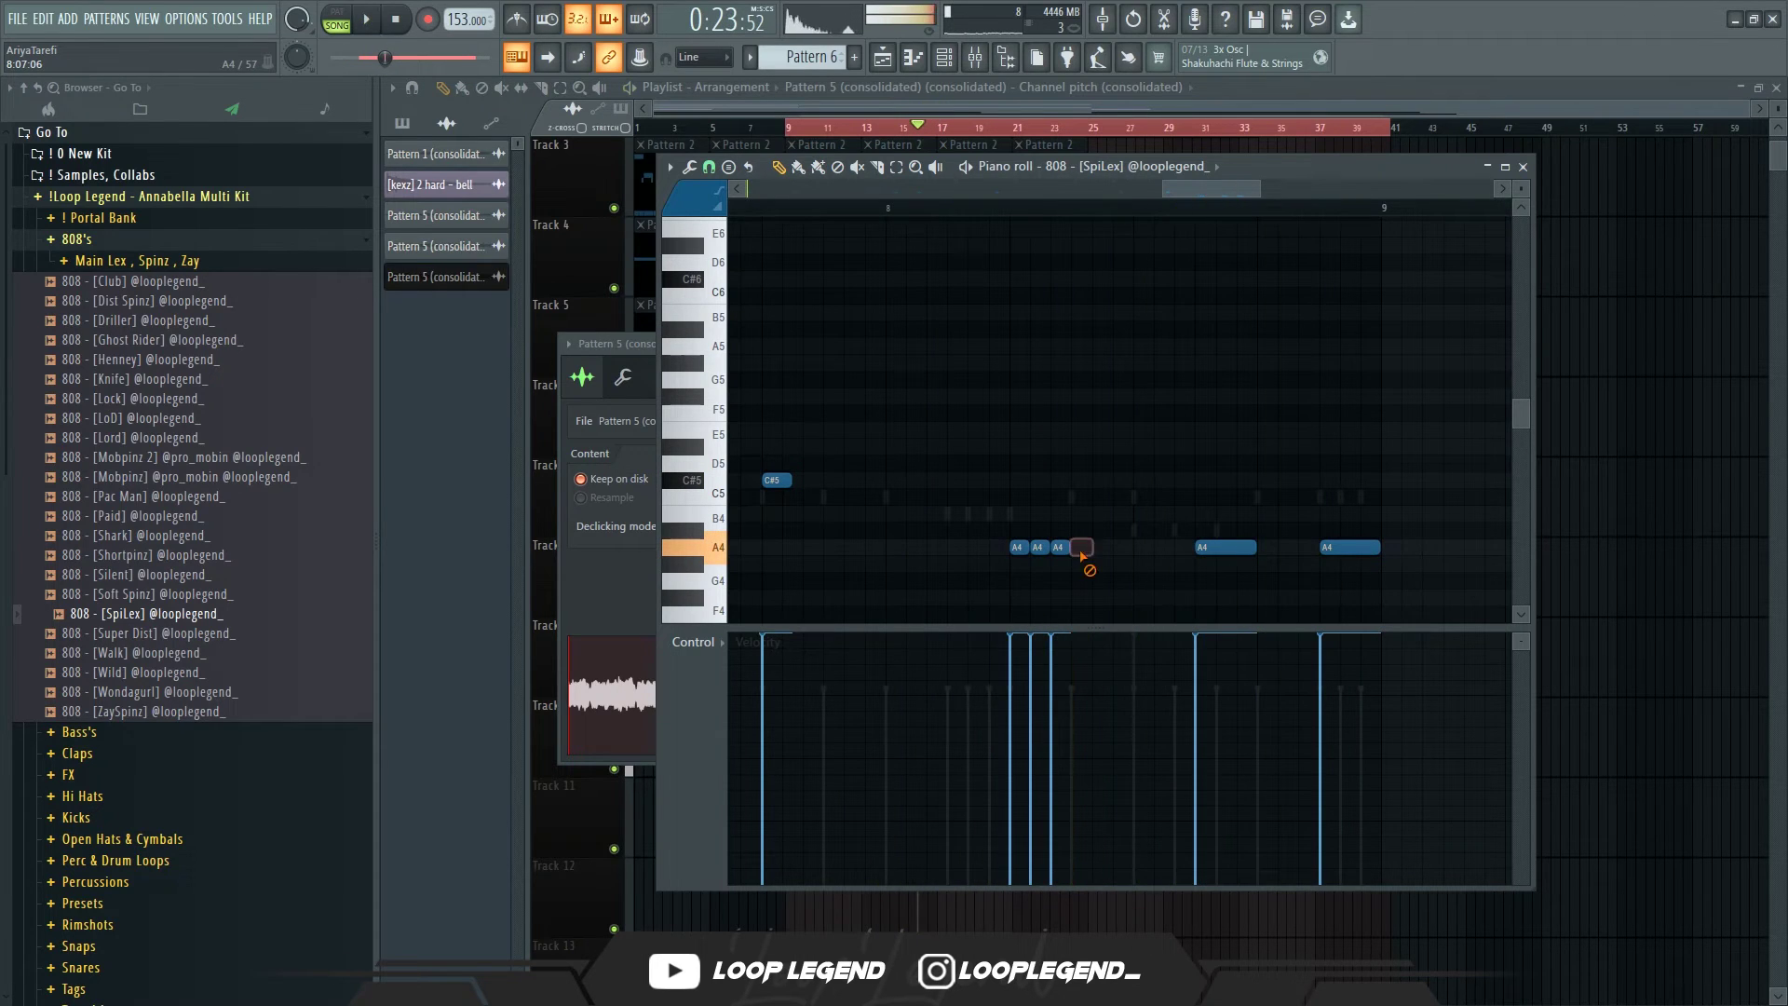
Step: Set the snap to 1/3 beat and place two adjoining A4 808 notes after the three-note roll in bar 8
left_click(709, 166)
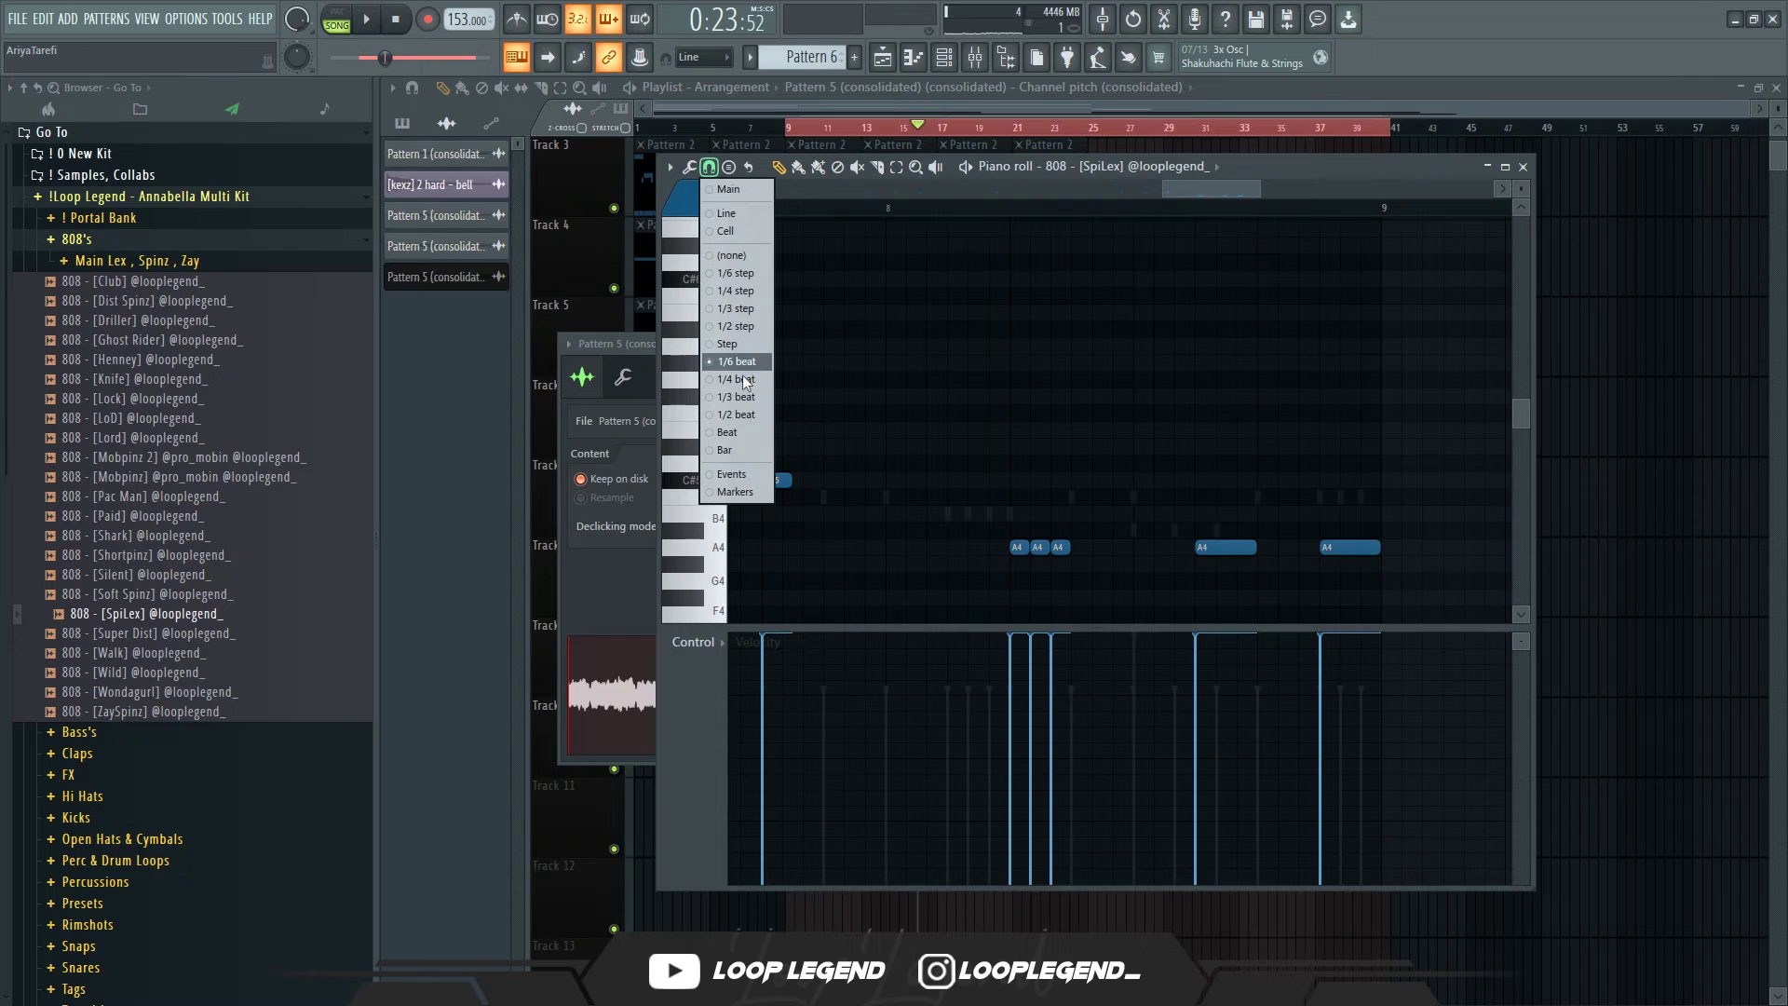
left_click(736, 400)
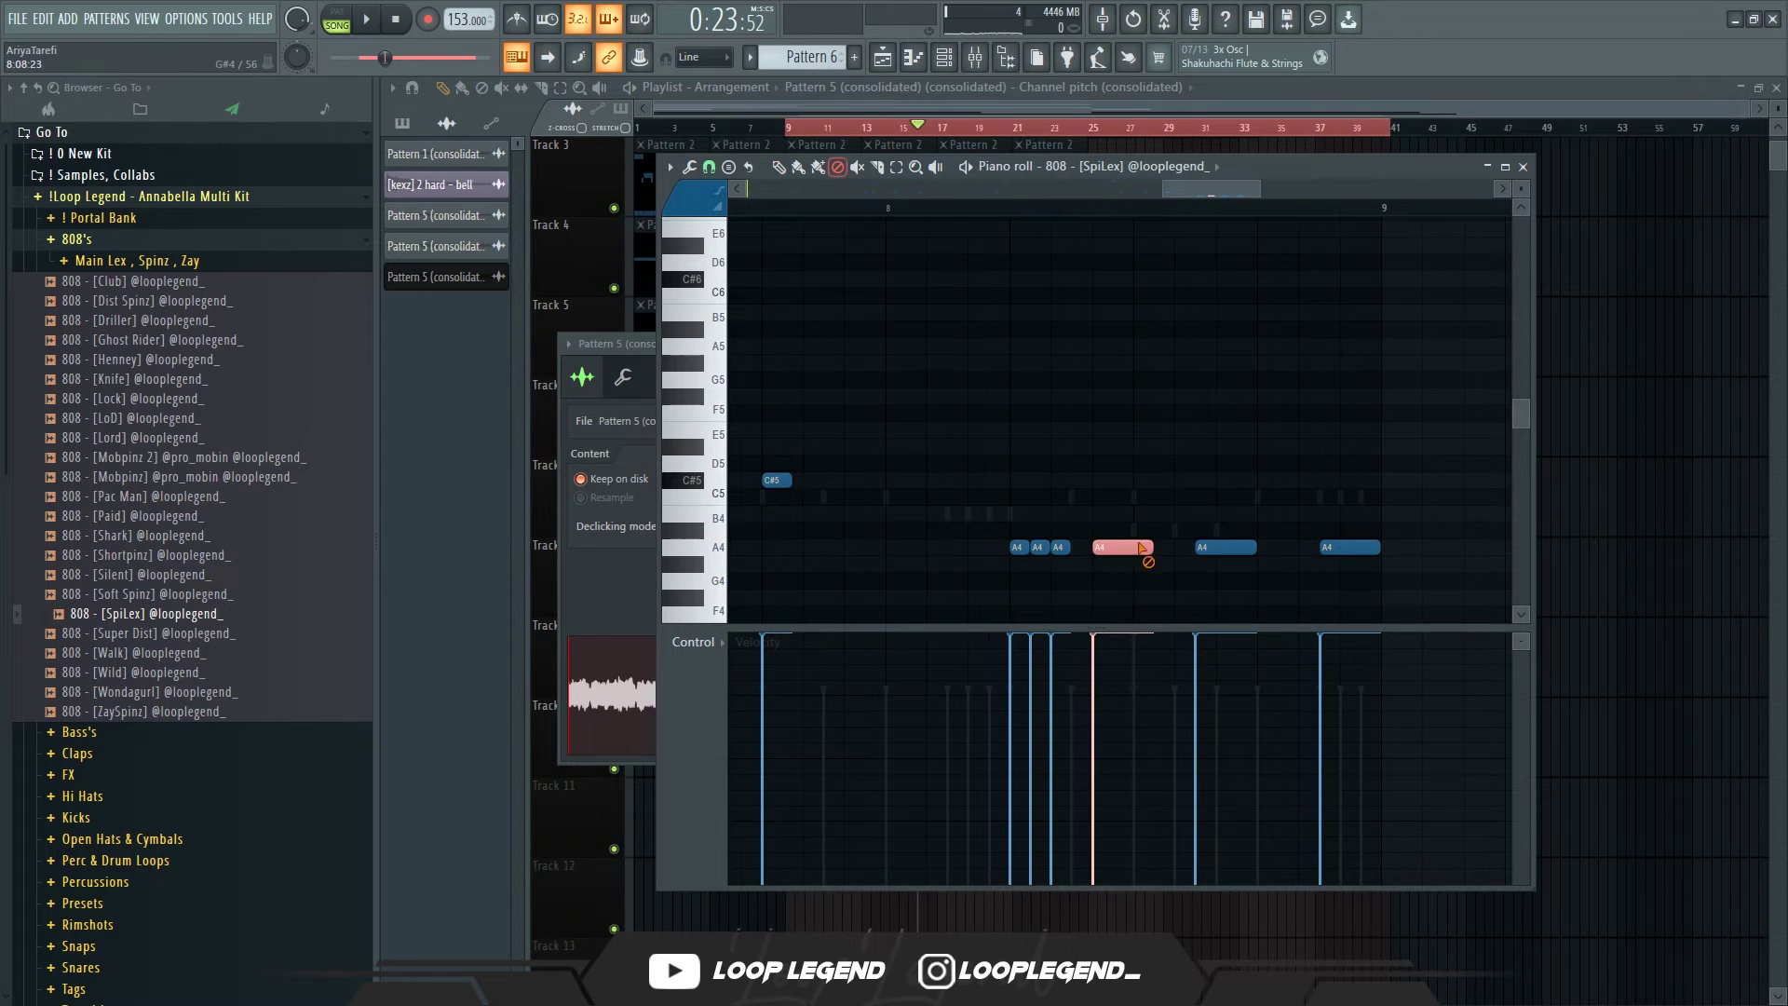
scroll(1154, 563, "up", 2, "ctrl")
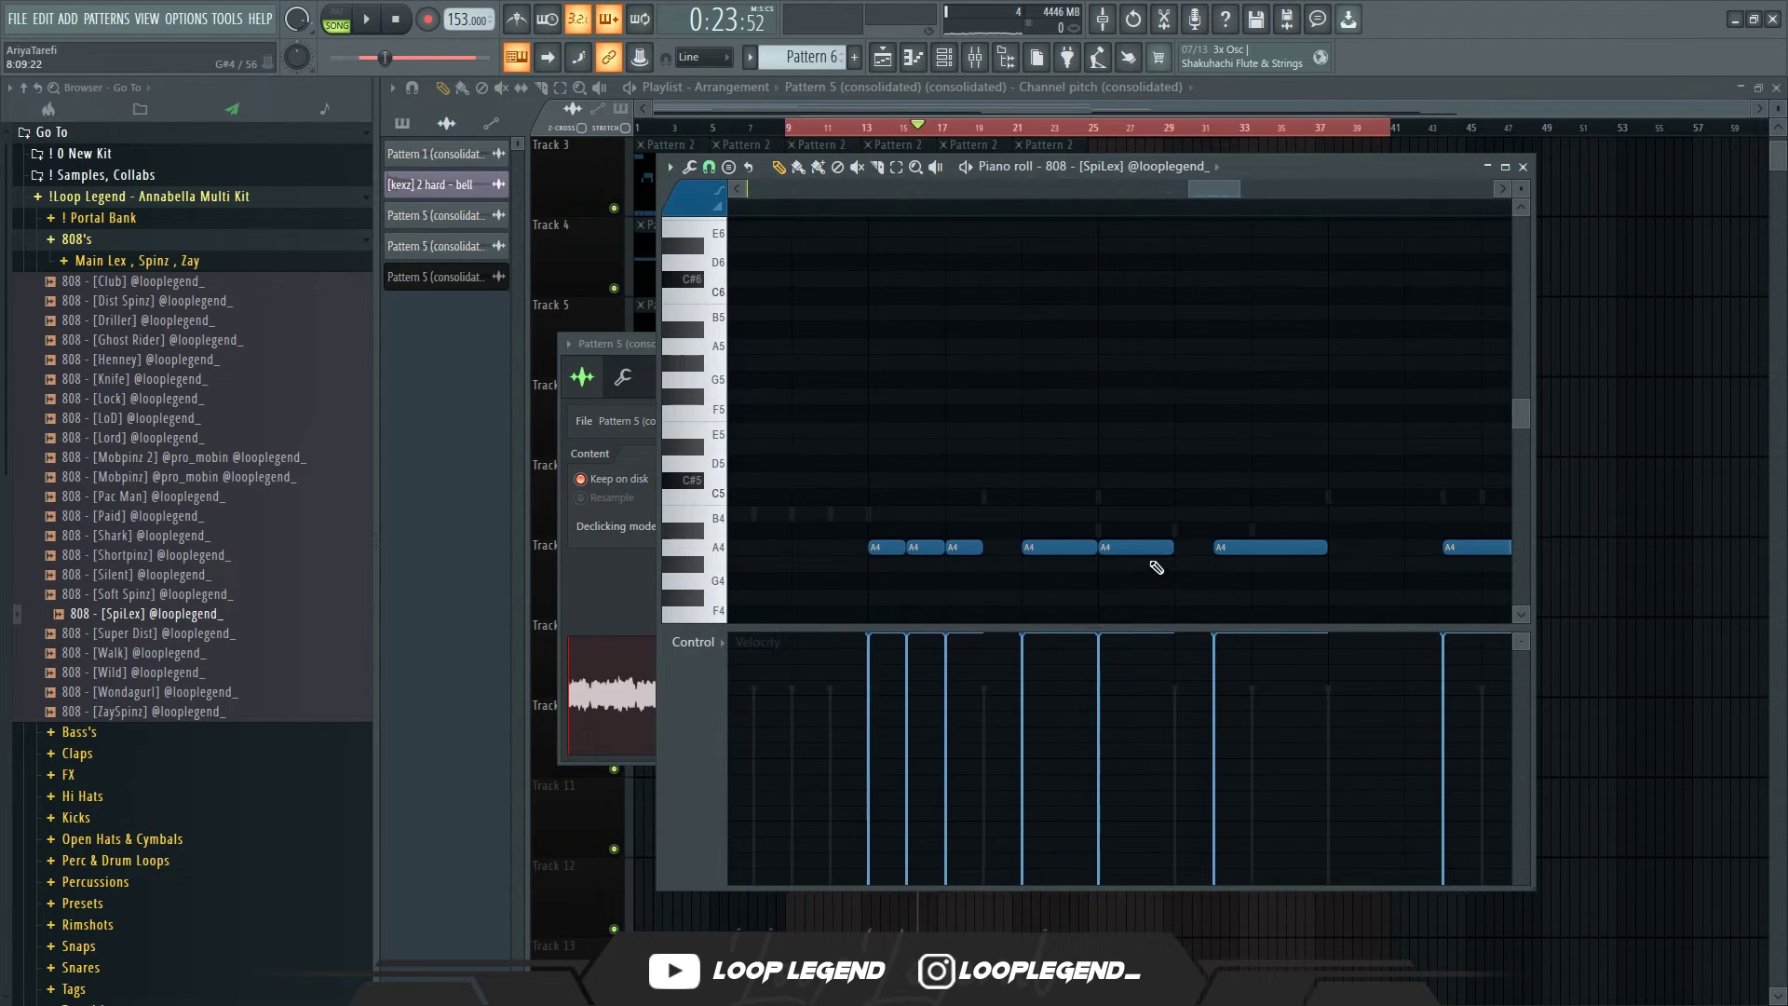
Step: Set the snap to 1/6 beat and fill the gap after the two adjoining notes with a short A4 808 note
left_click(709, 173)
left_click(741, 362)
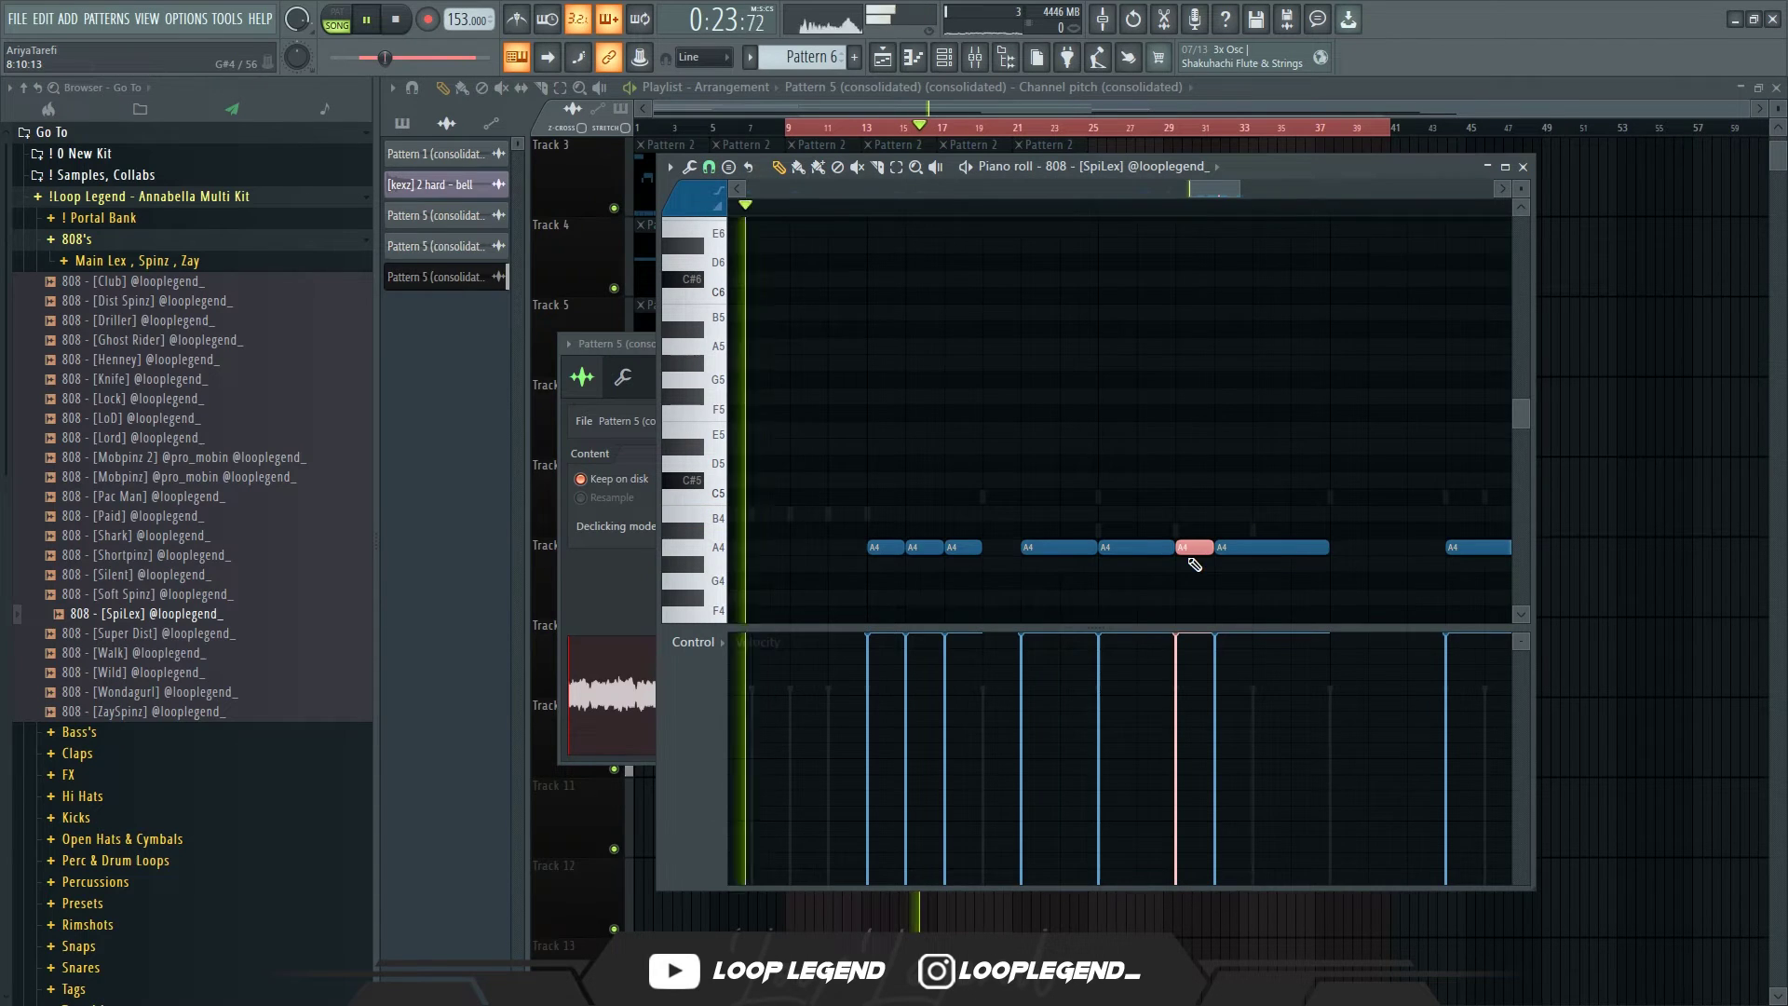
scroll(1189, 559, "down", 3)
scroll(1238, 548, "up", 1)
key("space")
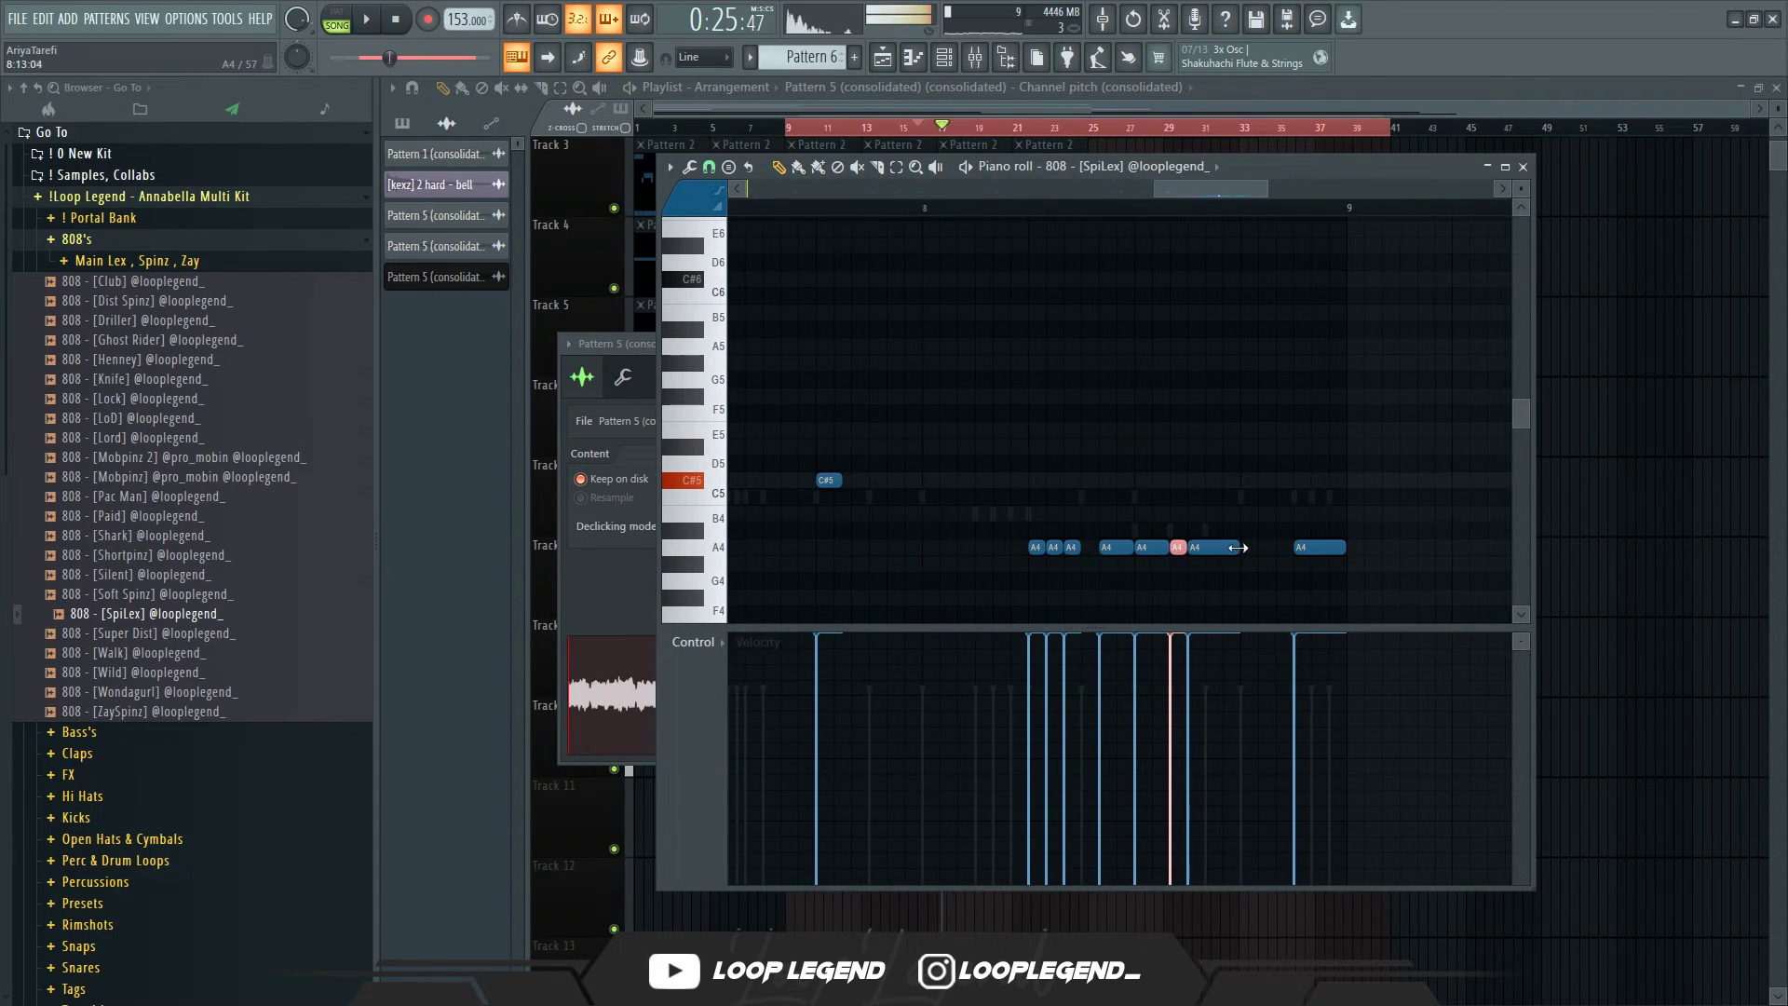
key("space")
key("space")
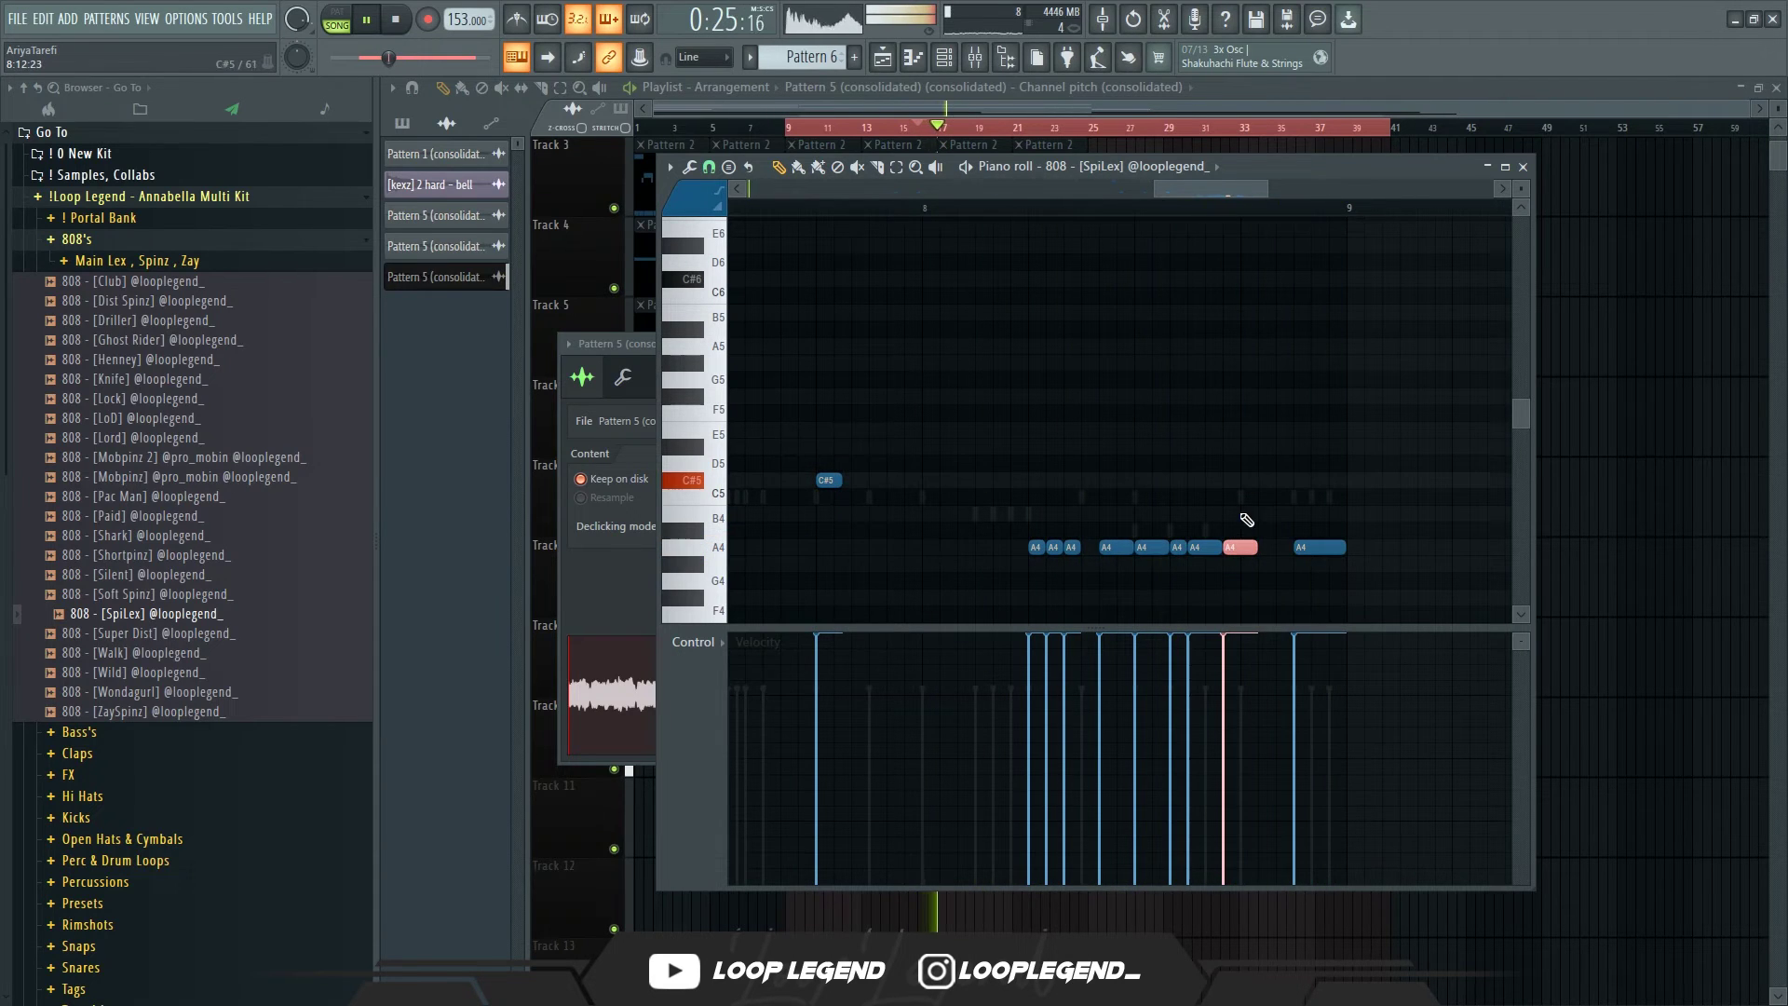
Step: Shorten the following A4 note to 1/6 beat and continue the 808 roll with more A4 notes in bar 8
scroll(1224, 548, "up", 1)
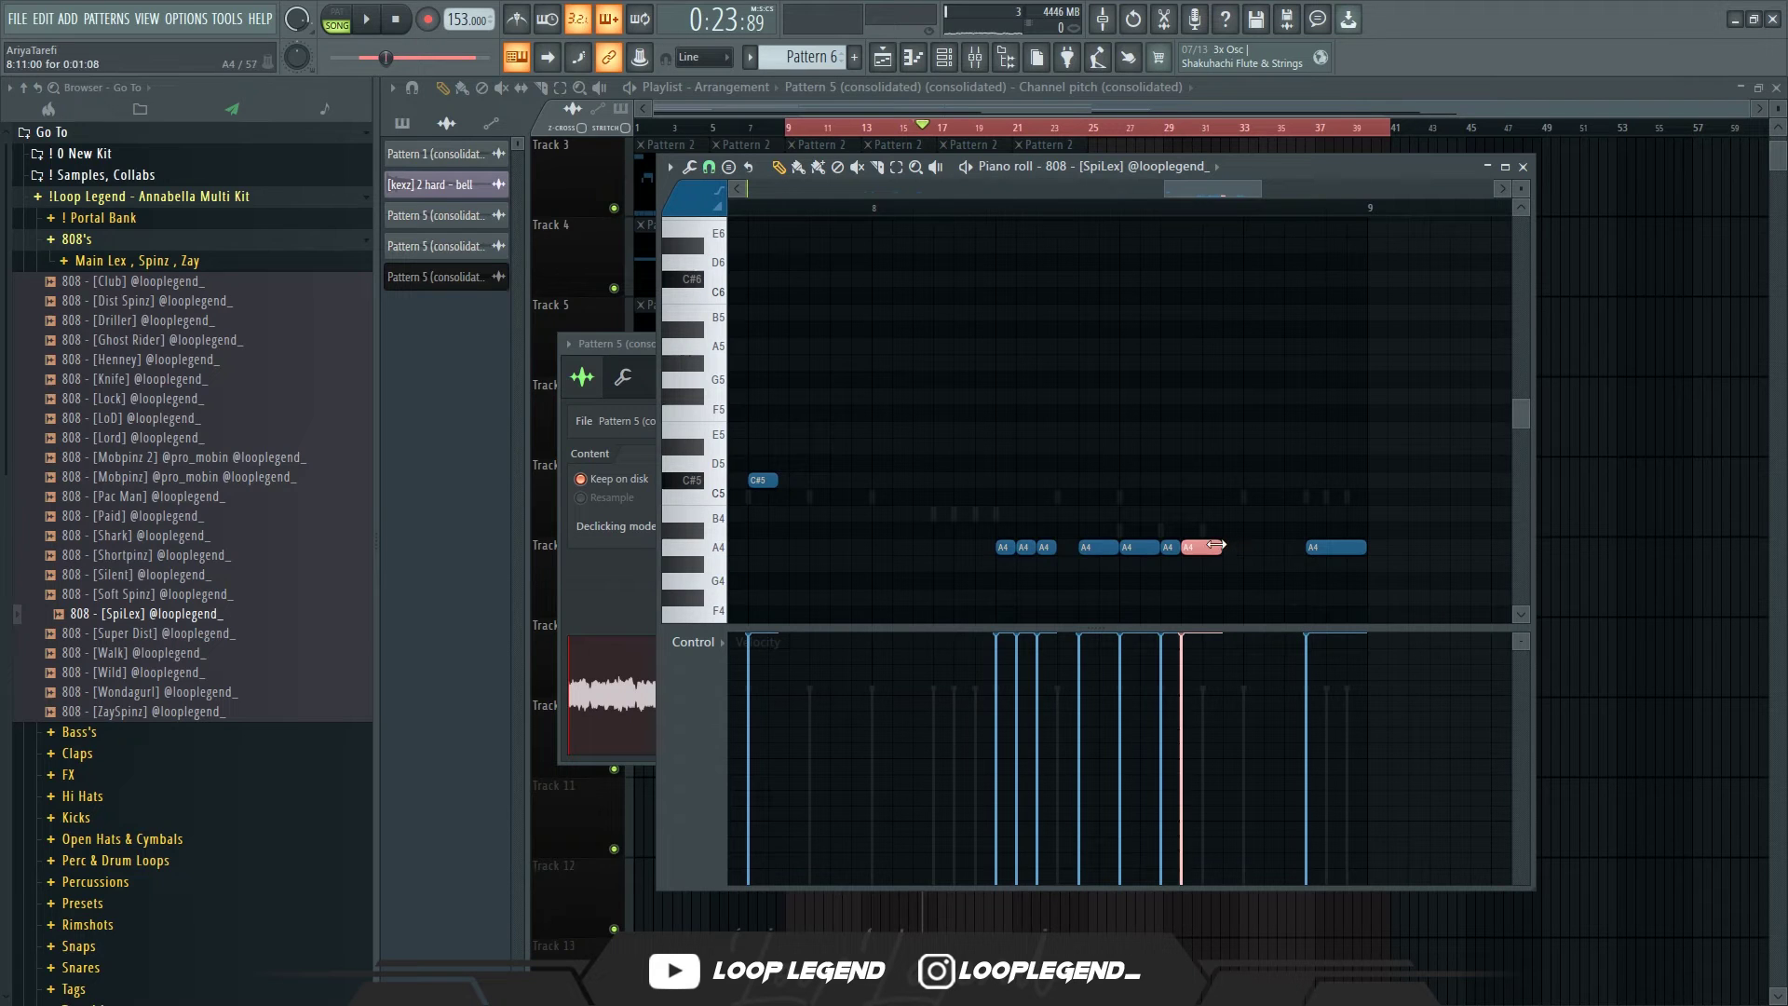
left_click(1216, 545)
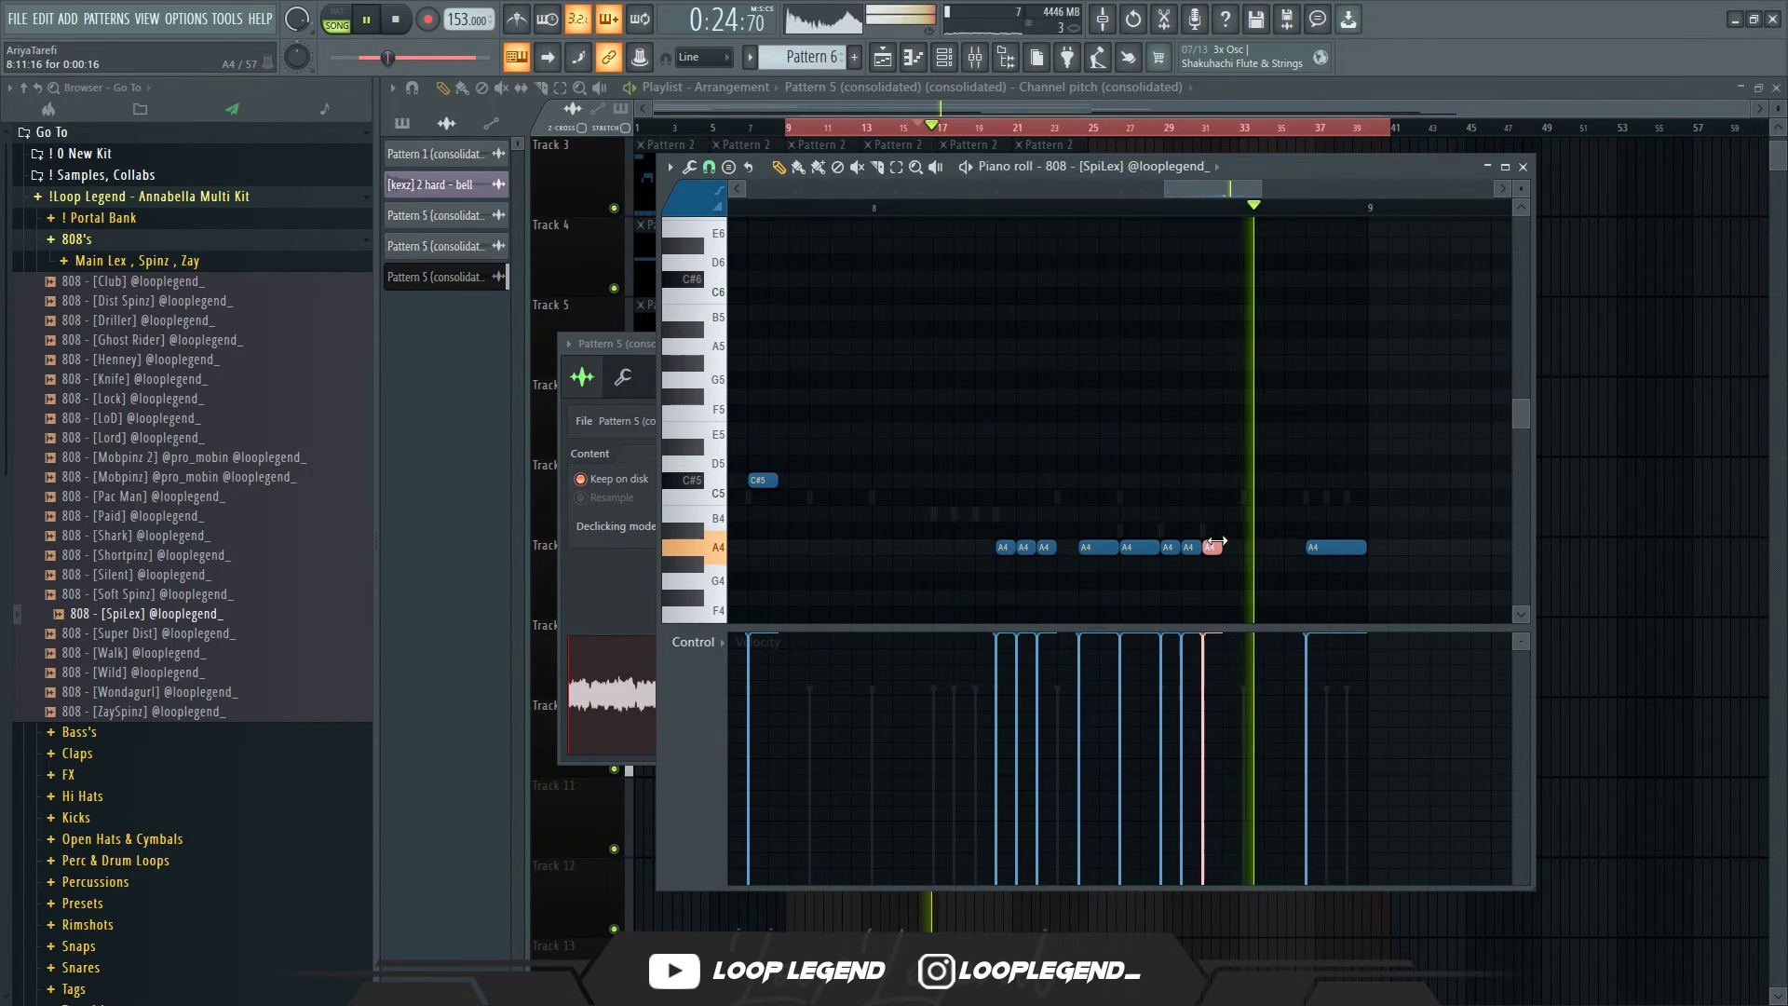
left_click(1253, 548)
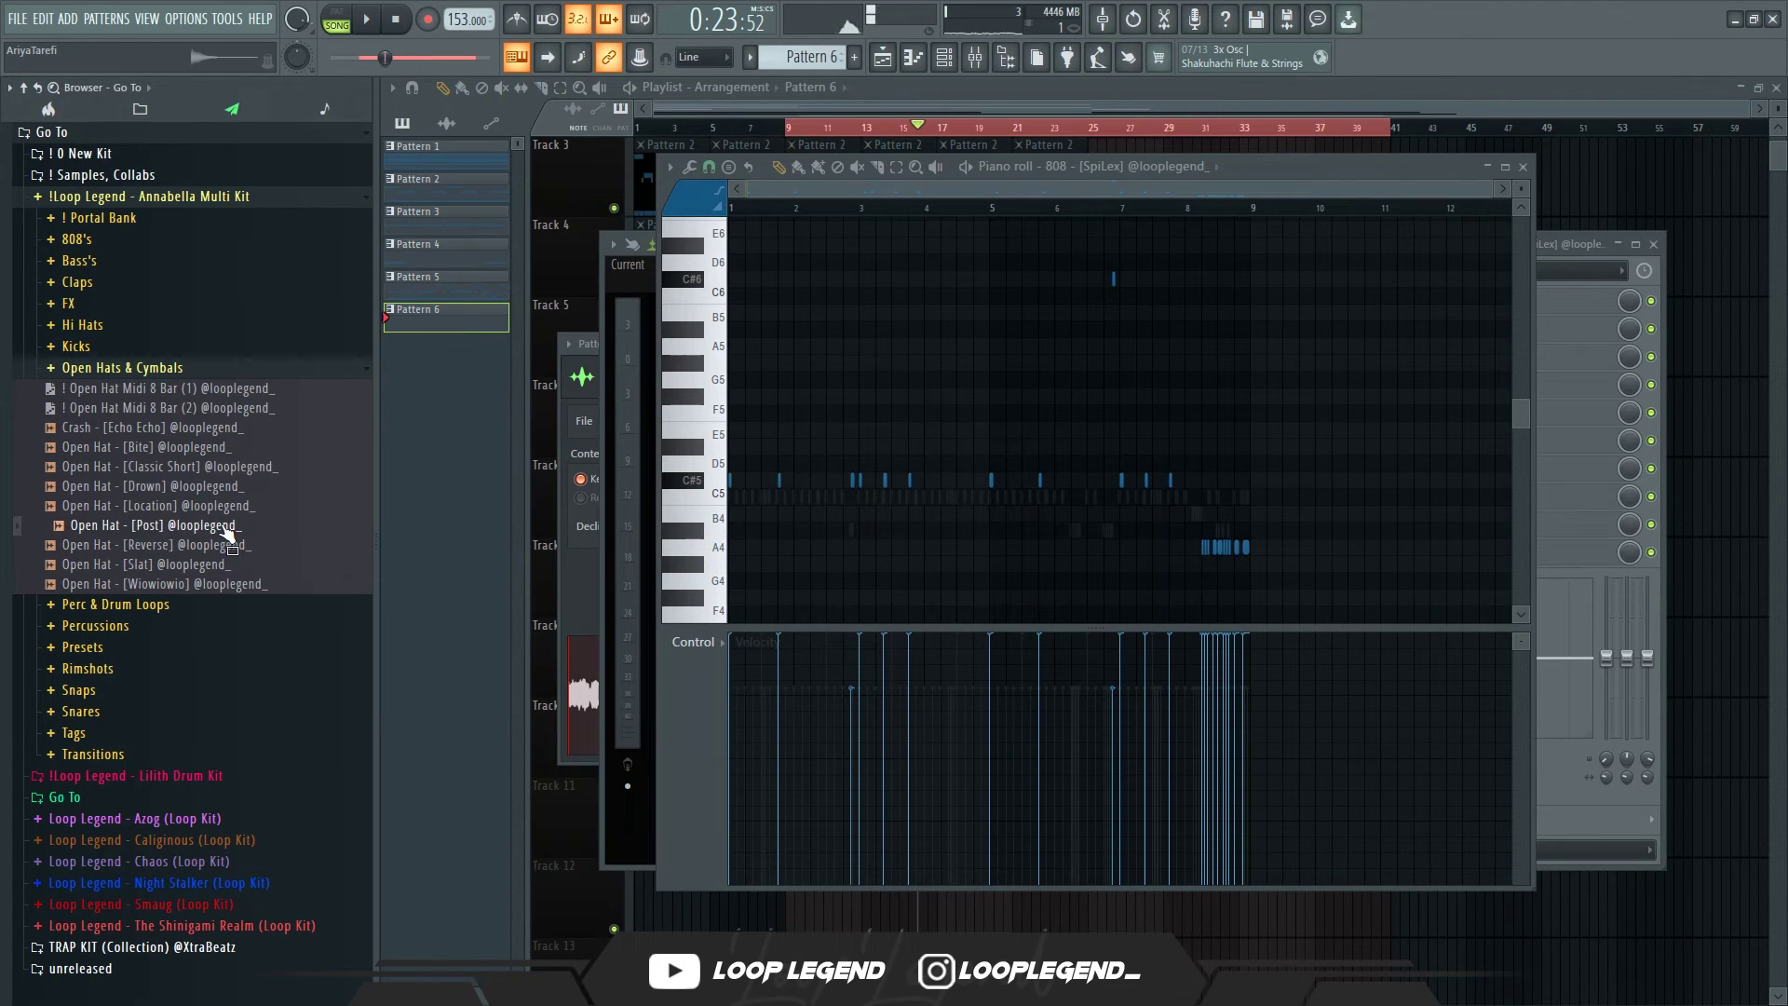
Step: Load Open Hat - [Post] from the Annabella kit into a new sampler channel and open its piano roll
right_click(224, 525)
left_click(278, 543)
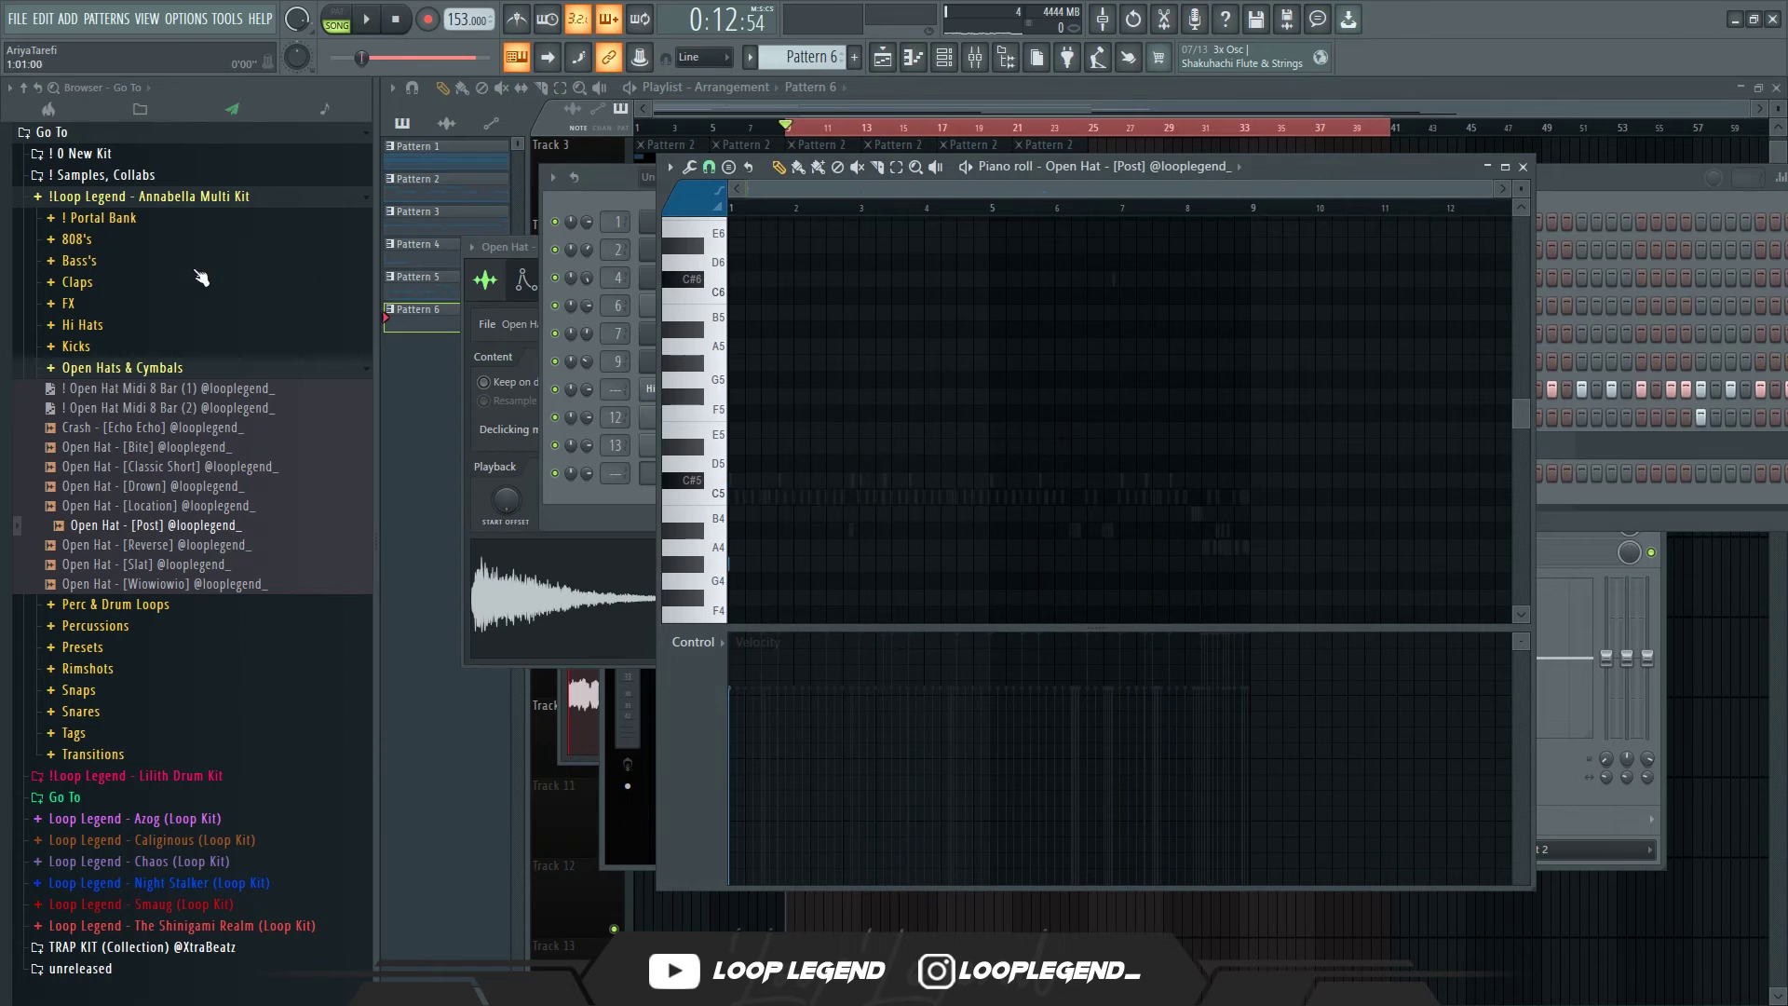
Step: Load Snare - [Metro] into a new sampler channel, place snare hits in bar 2 and open its piano roll
key("space")
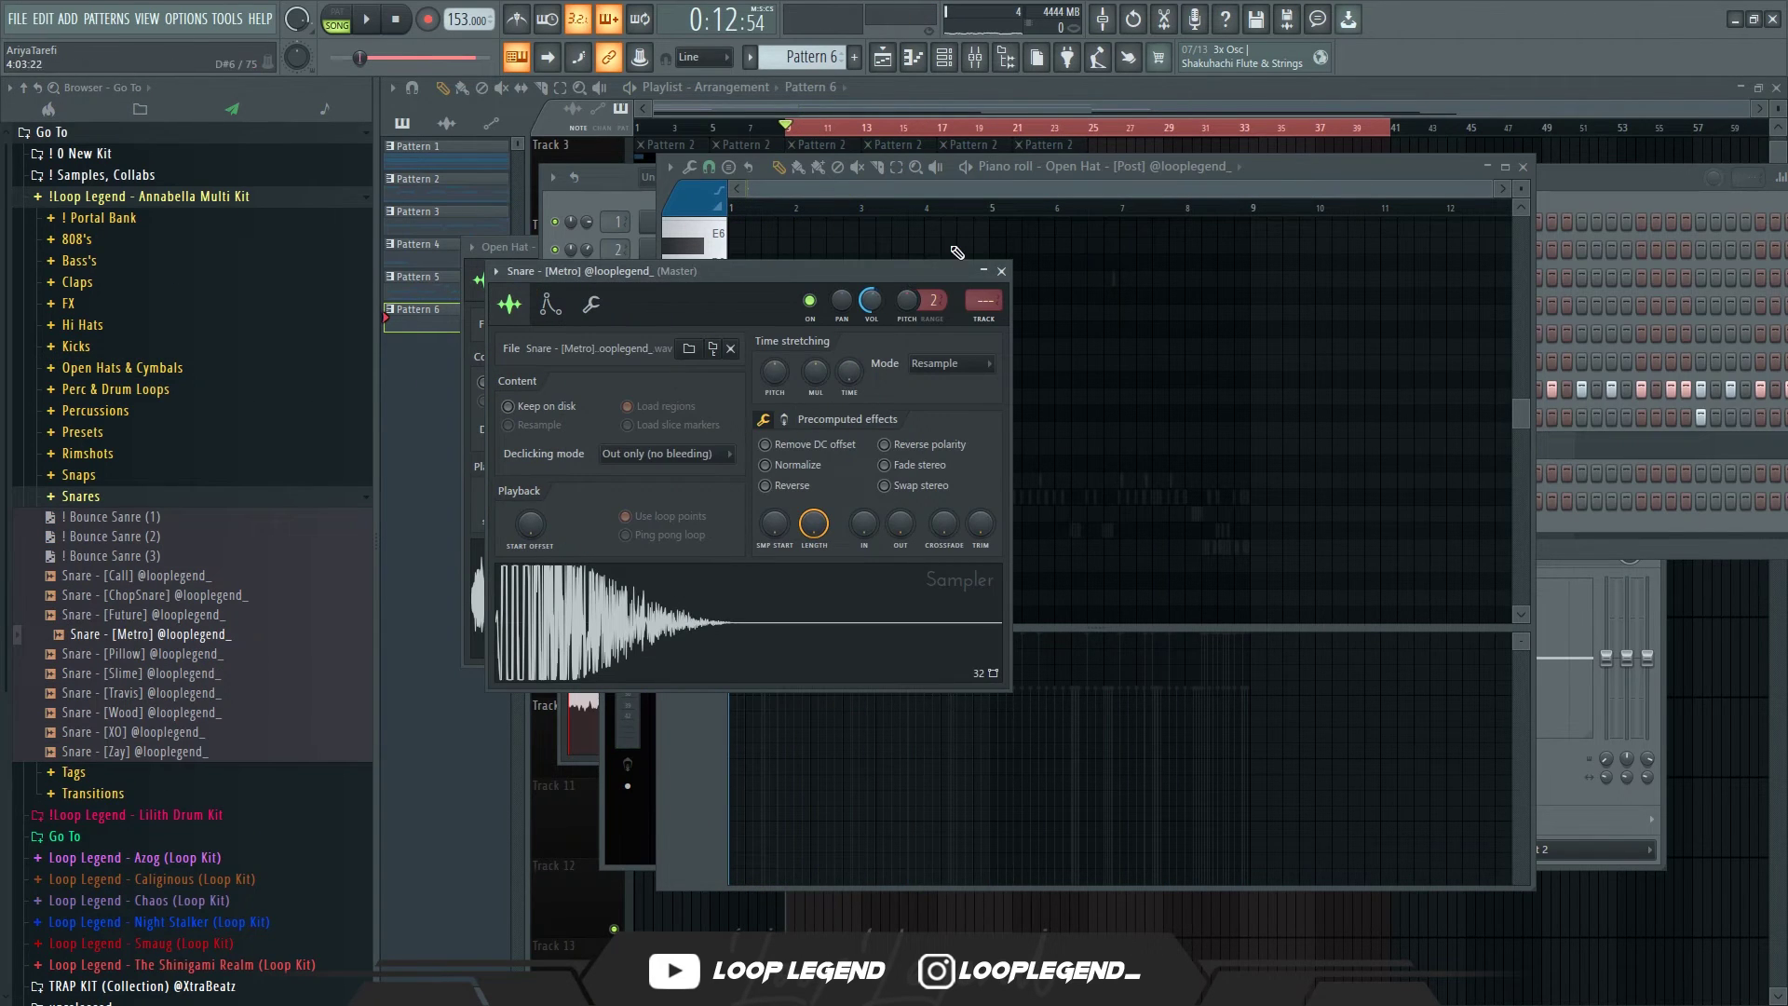
key("F6")
key("space")
left_click(1135, 503)
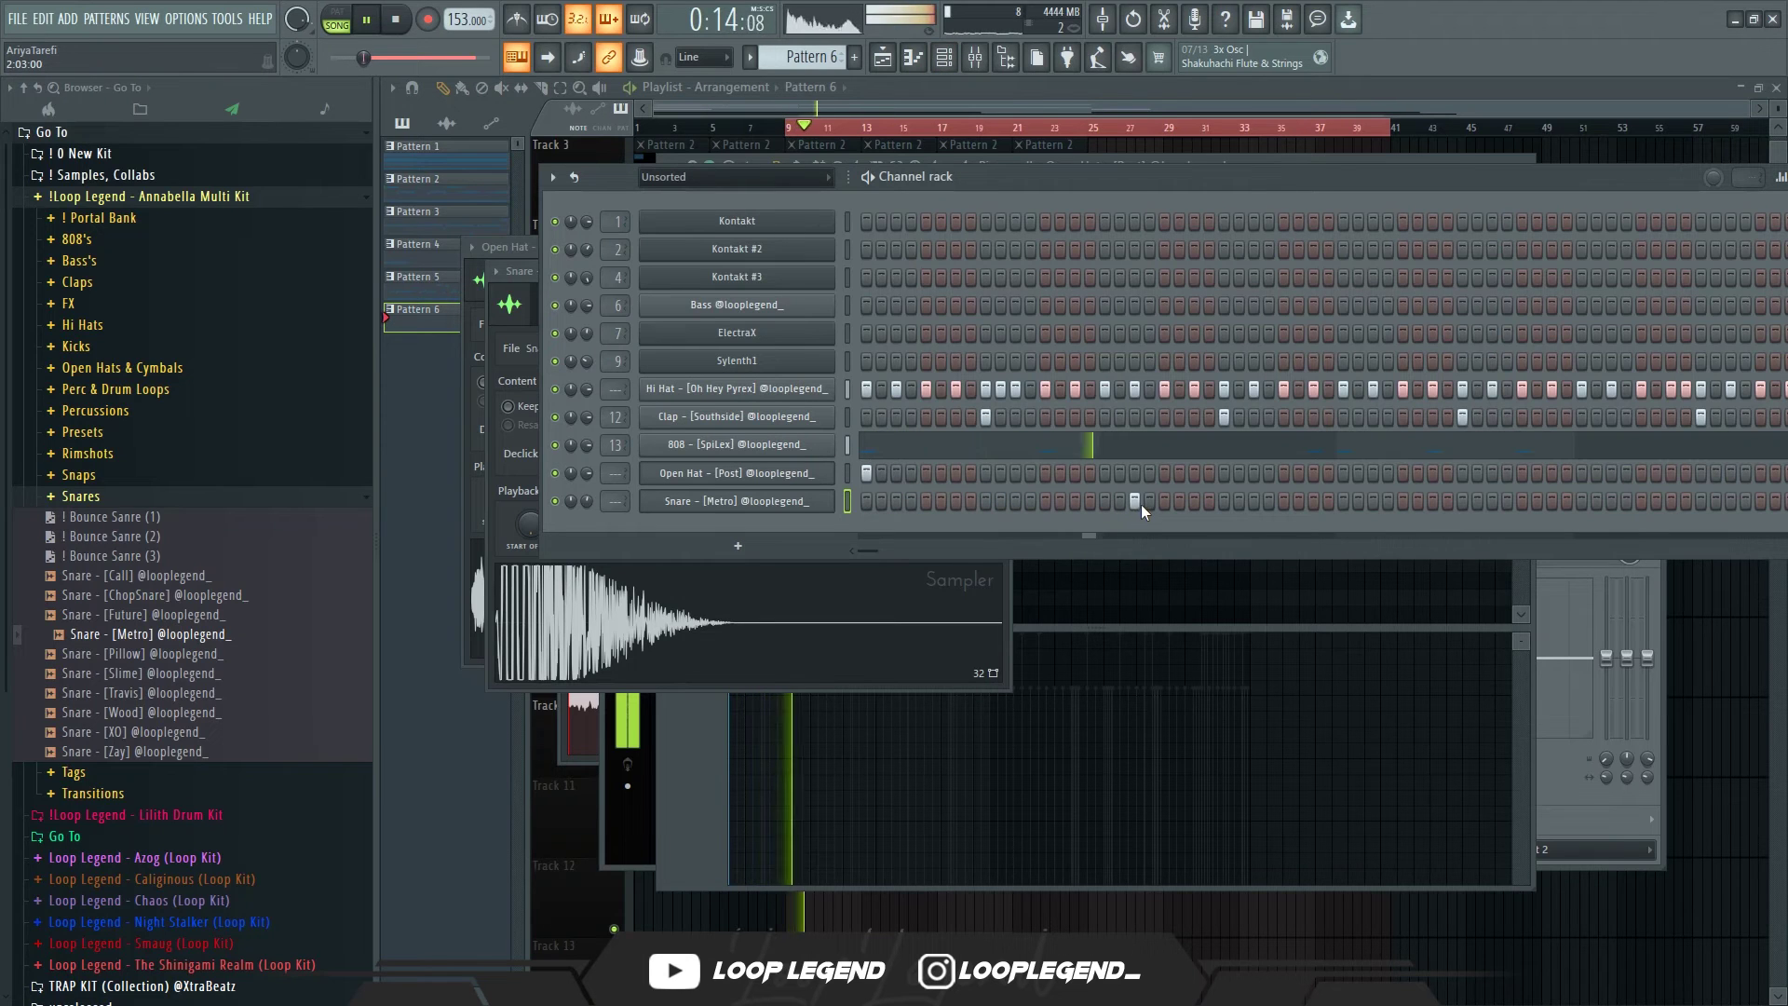
left_click(1255, 501)
key("space")
key("F7")
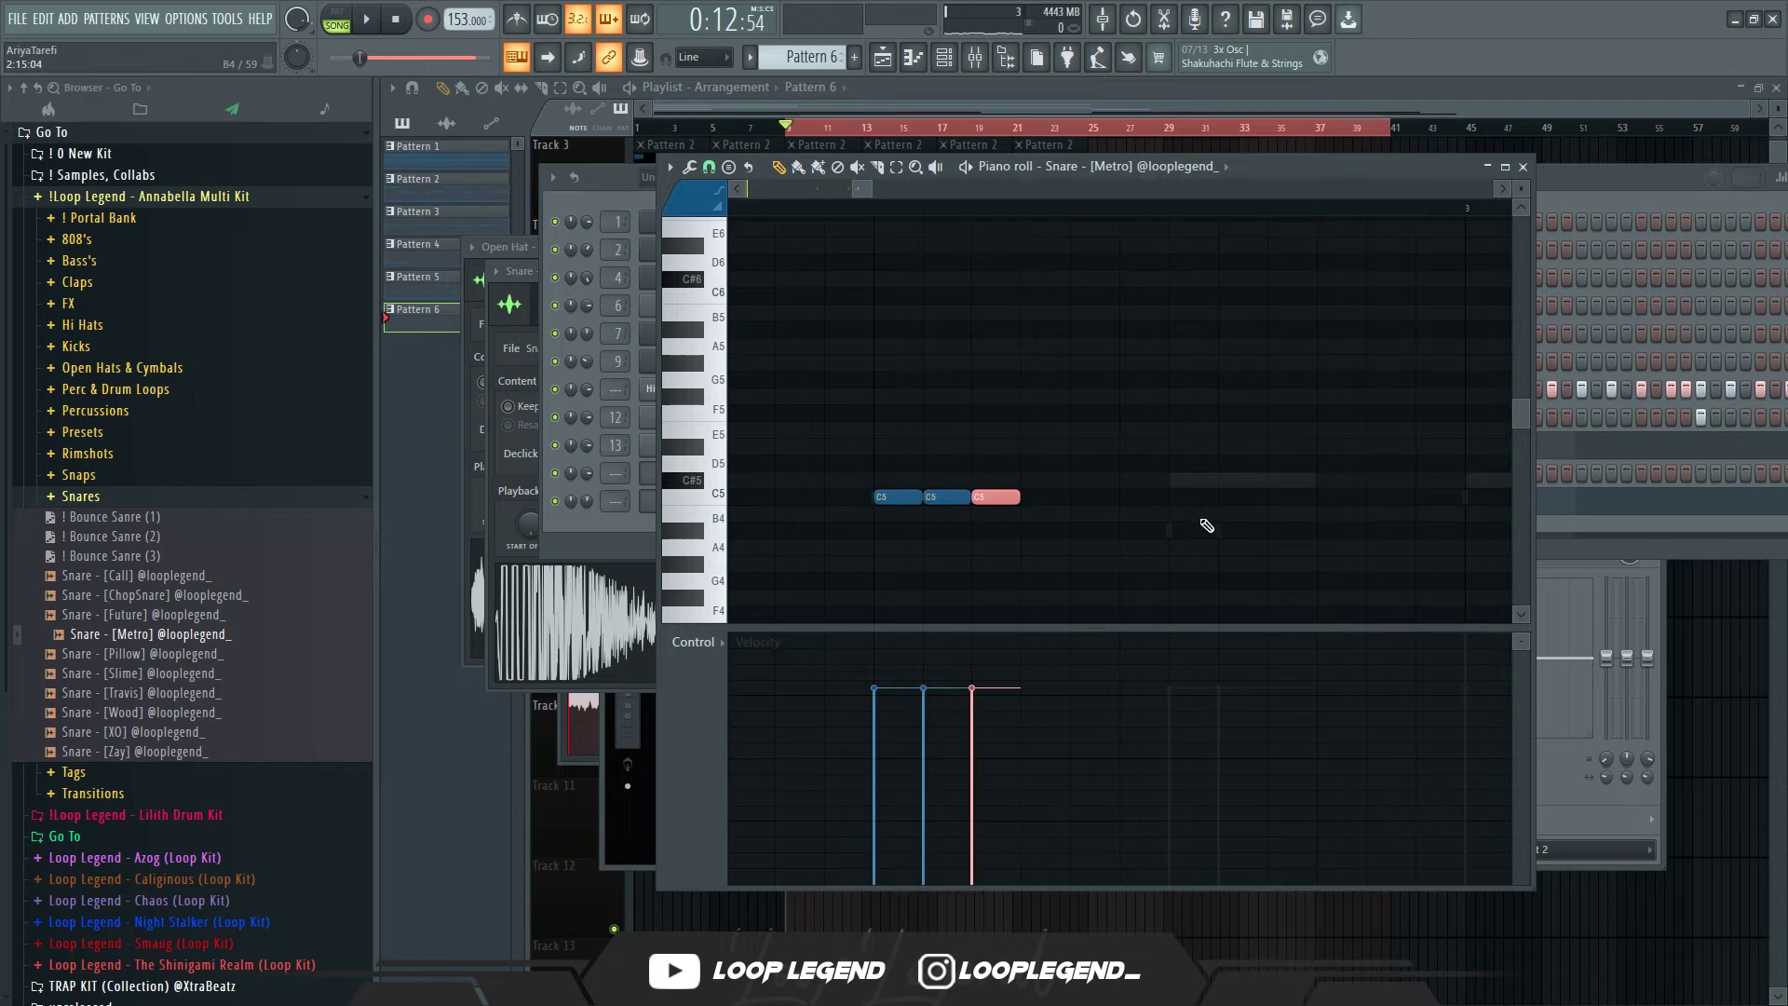
Step: Duplicate the three C5 snare notes into a six-note roll and ramp their velocities steadily downward
key("ctrl+d")
key("space")
mouse_move(1160, 809)
left_mouse_down()
mouse_move(880, 731)
mouse_move(869, 681)
left_mouse_up()
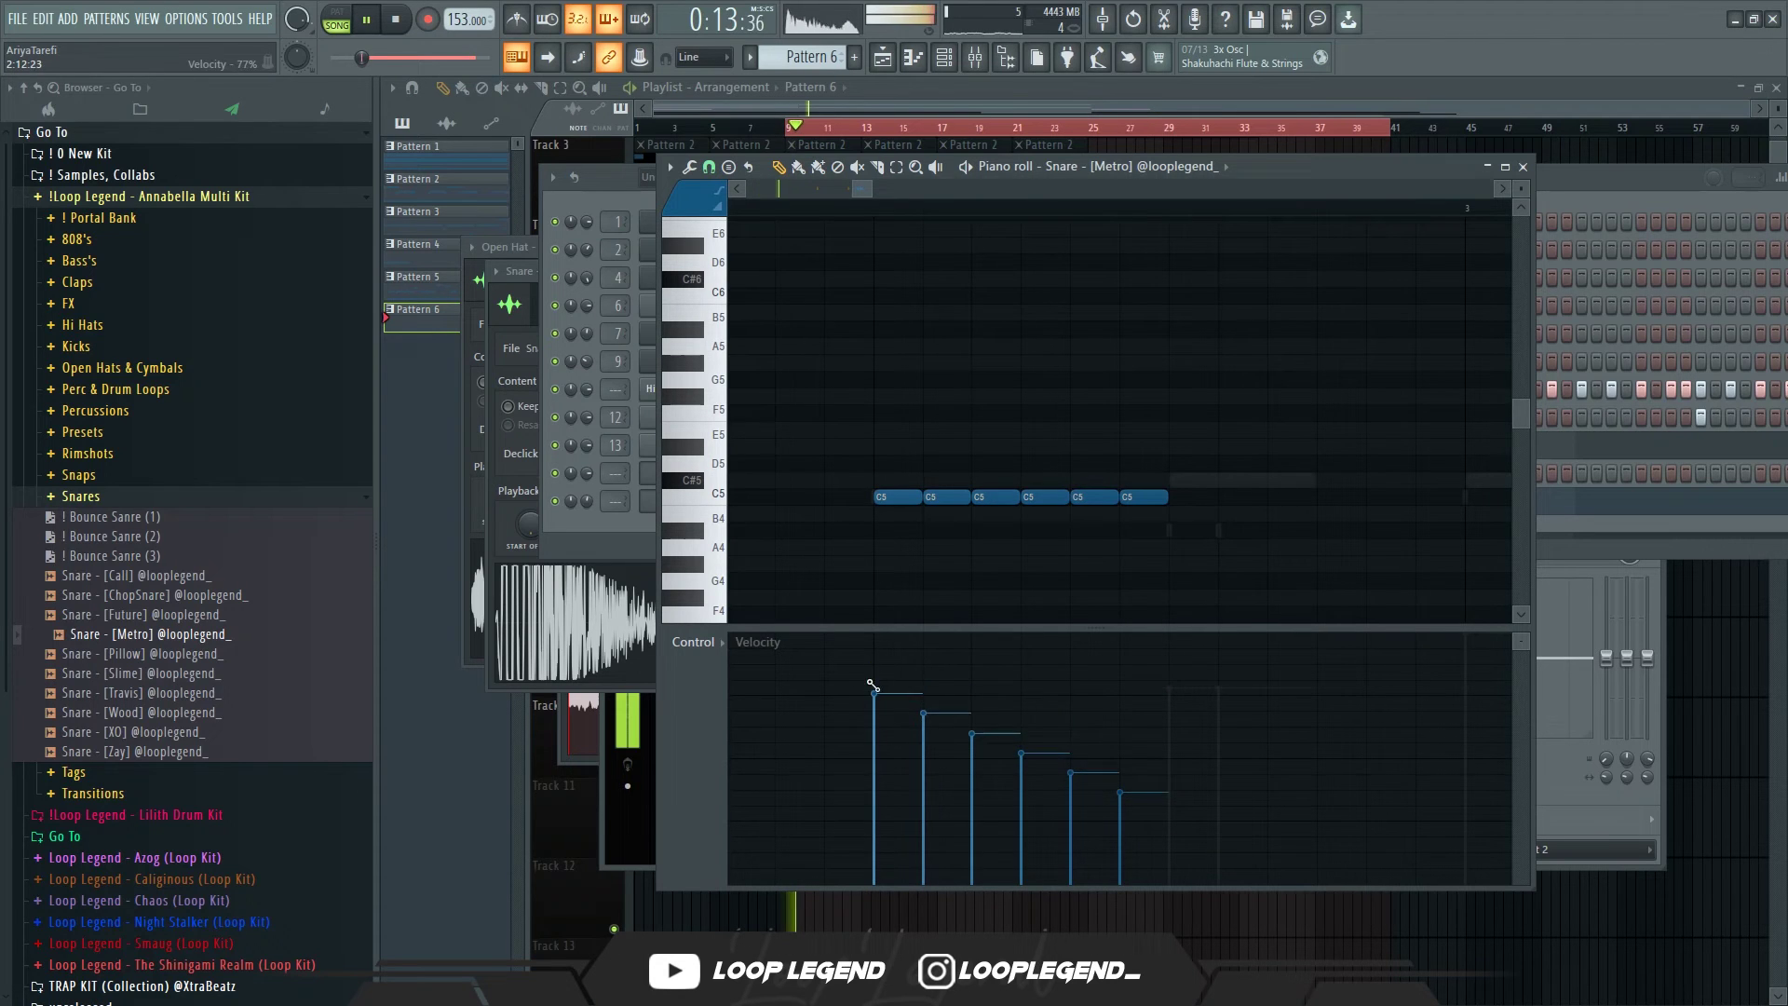
Step: Try the six-note snare roll three semitones higher, at D#5
scroll(1033, 550, "down", 4)
left_click_drag(1071, 529, 914, 473)
key("shift+Up")
key("shift+Up")
key("shift+Up")
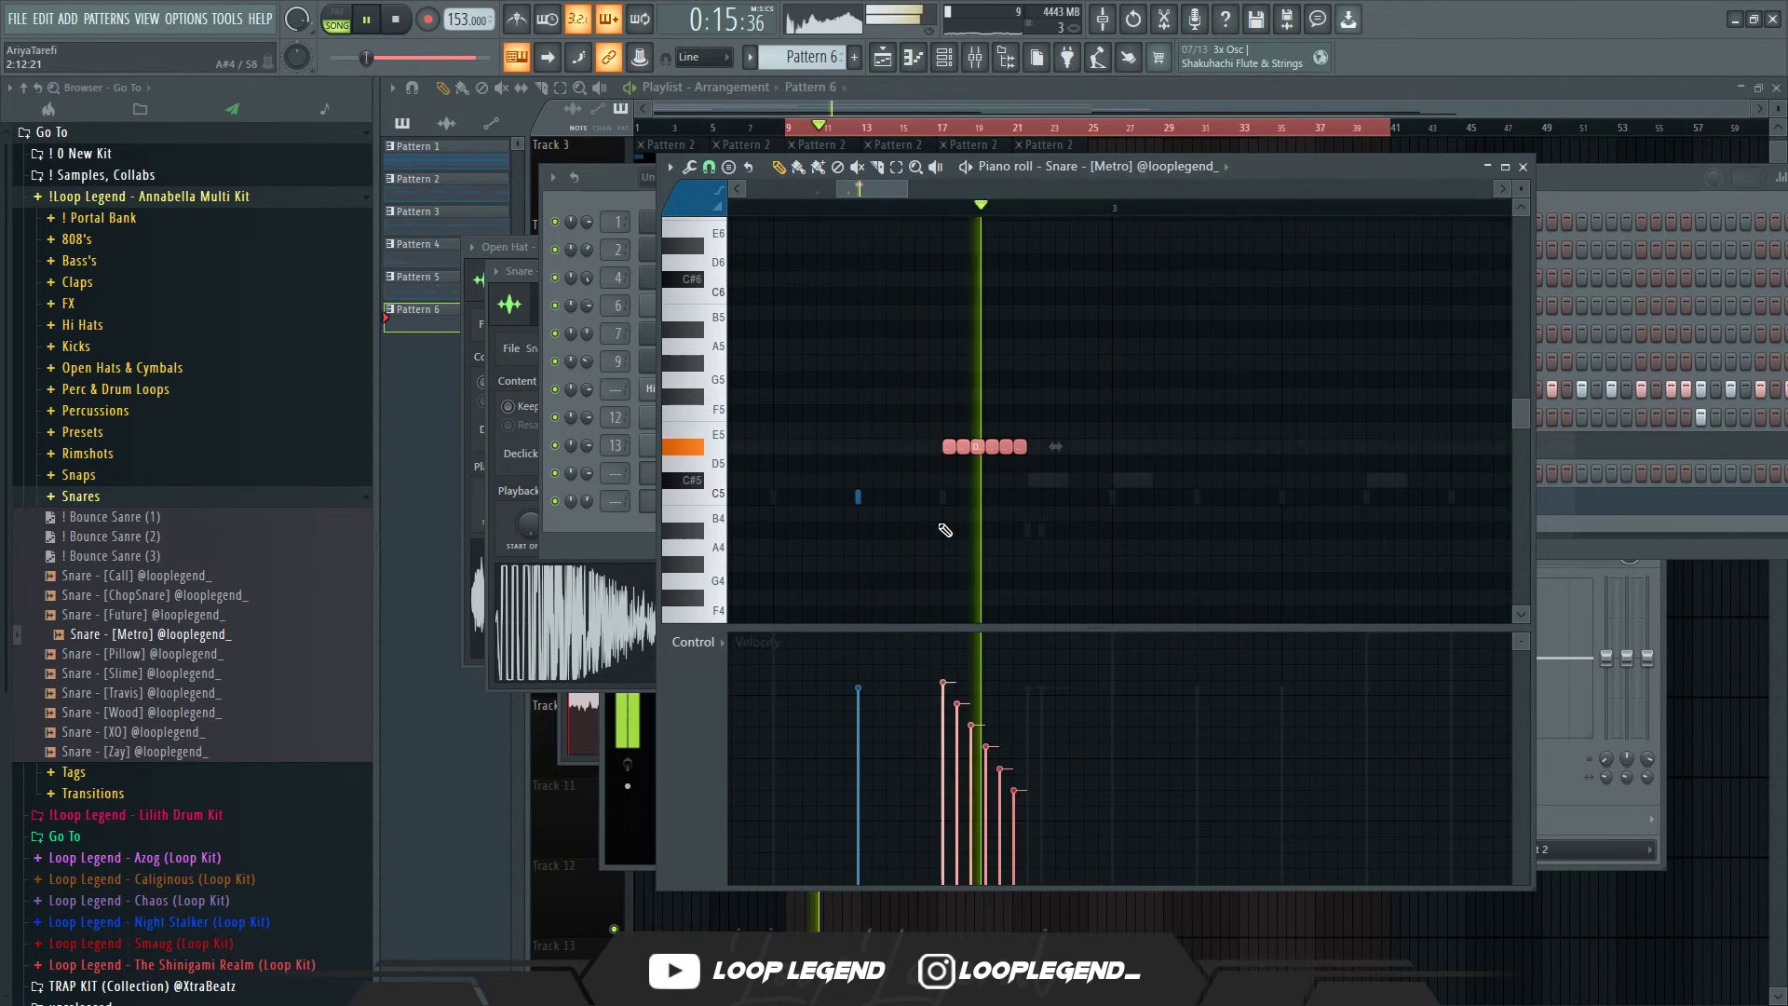
scroll(944, 529, "down", 4)
Step: Put the six-note snare roll on B4, copy it to A4 and shift the copy towards the end of bar 2
key("space")
left_click_drag(793, 192, 527, 226)
scroll(913, 496, "up", 4)
right_click(984, 496)
left_click_drag(1065, 448, 1106, 553)
key("space")
scroll(1106, 553, "down", 2)
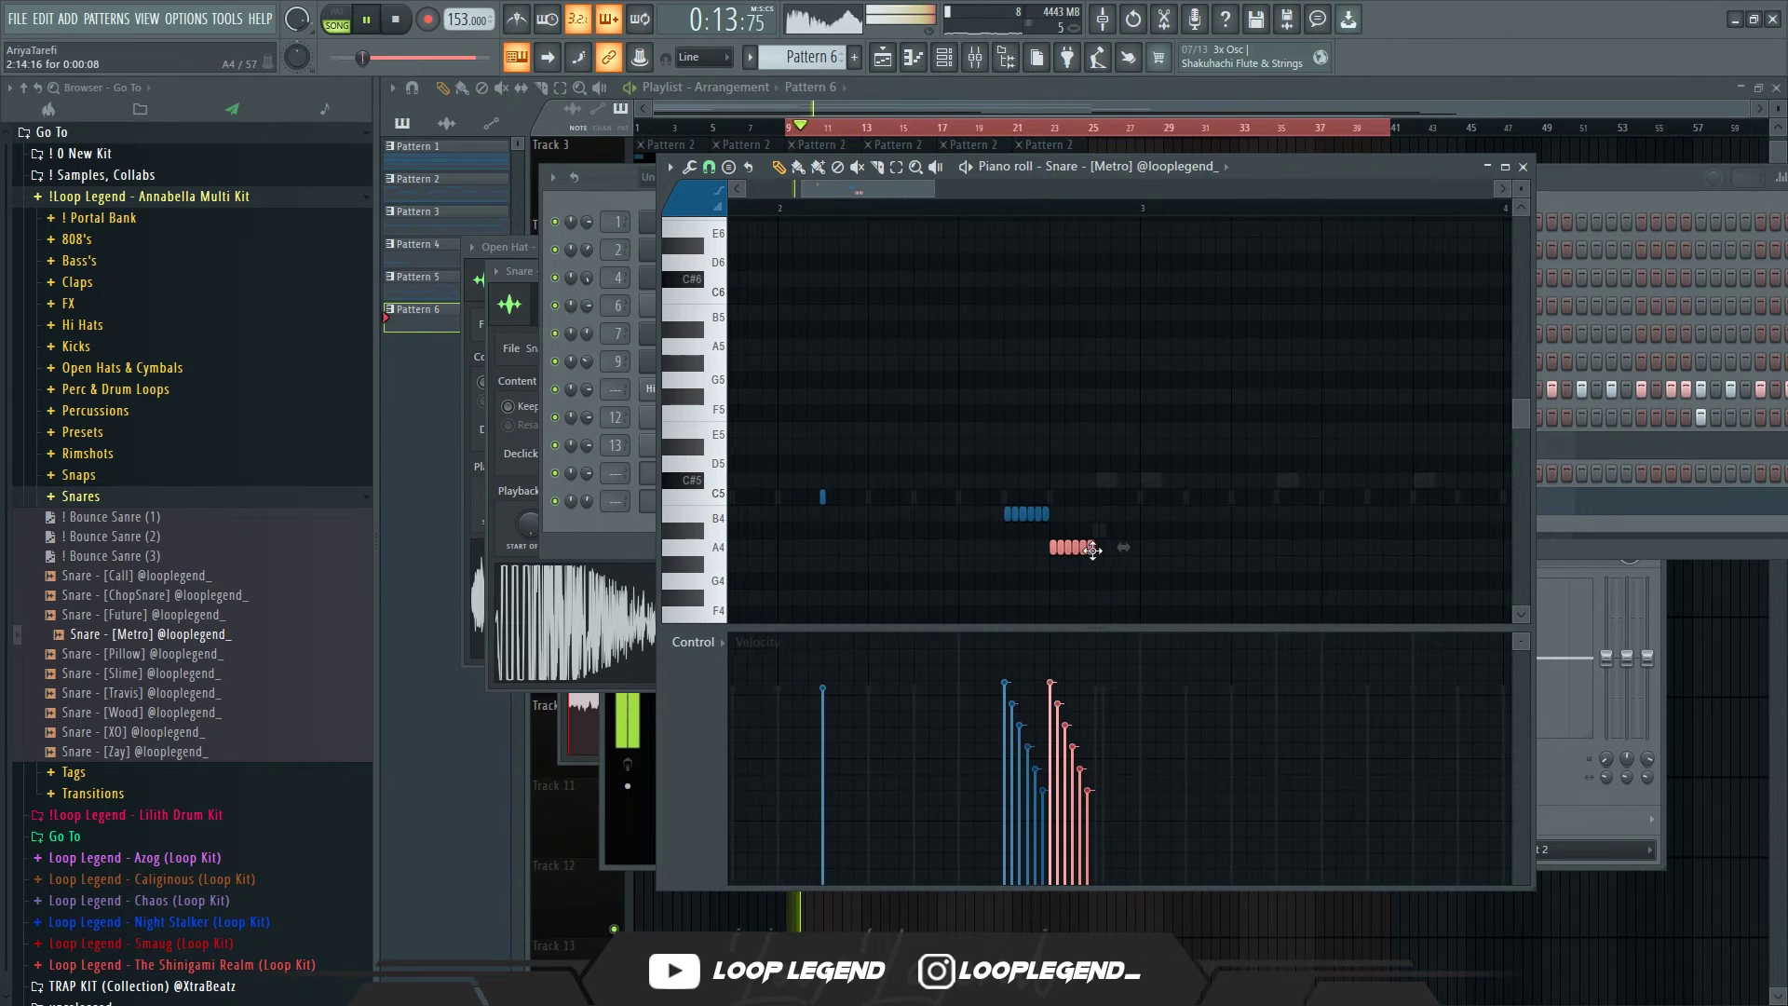
scroll(1089, 547, "up", 2)
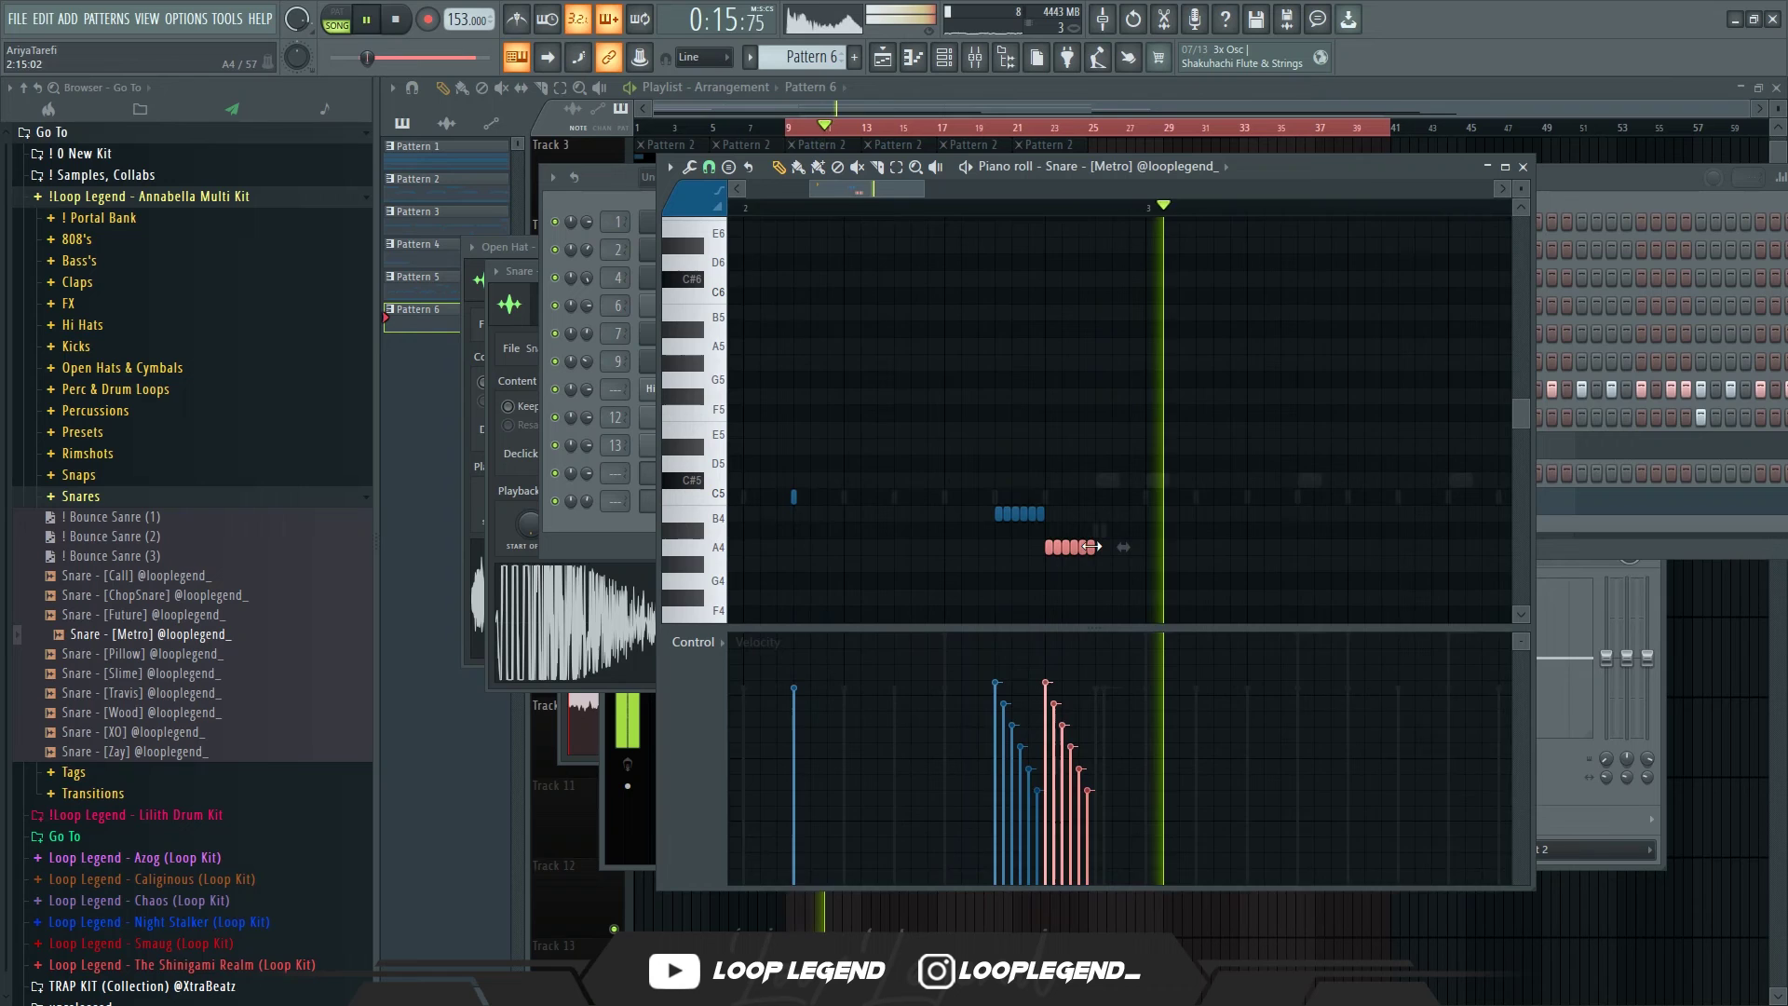
left_click_drag(1087, 546, 1141, 547)
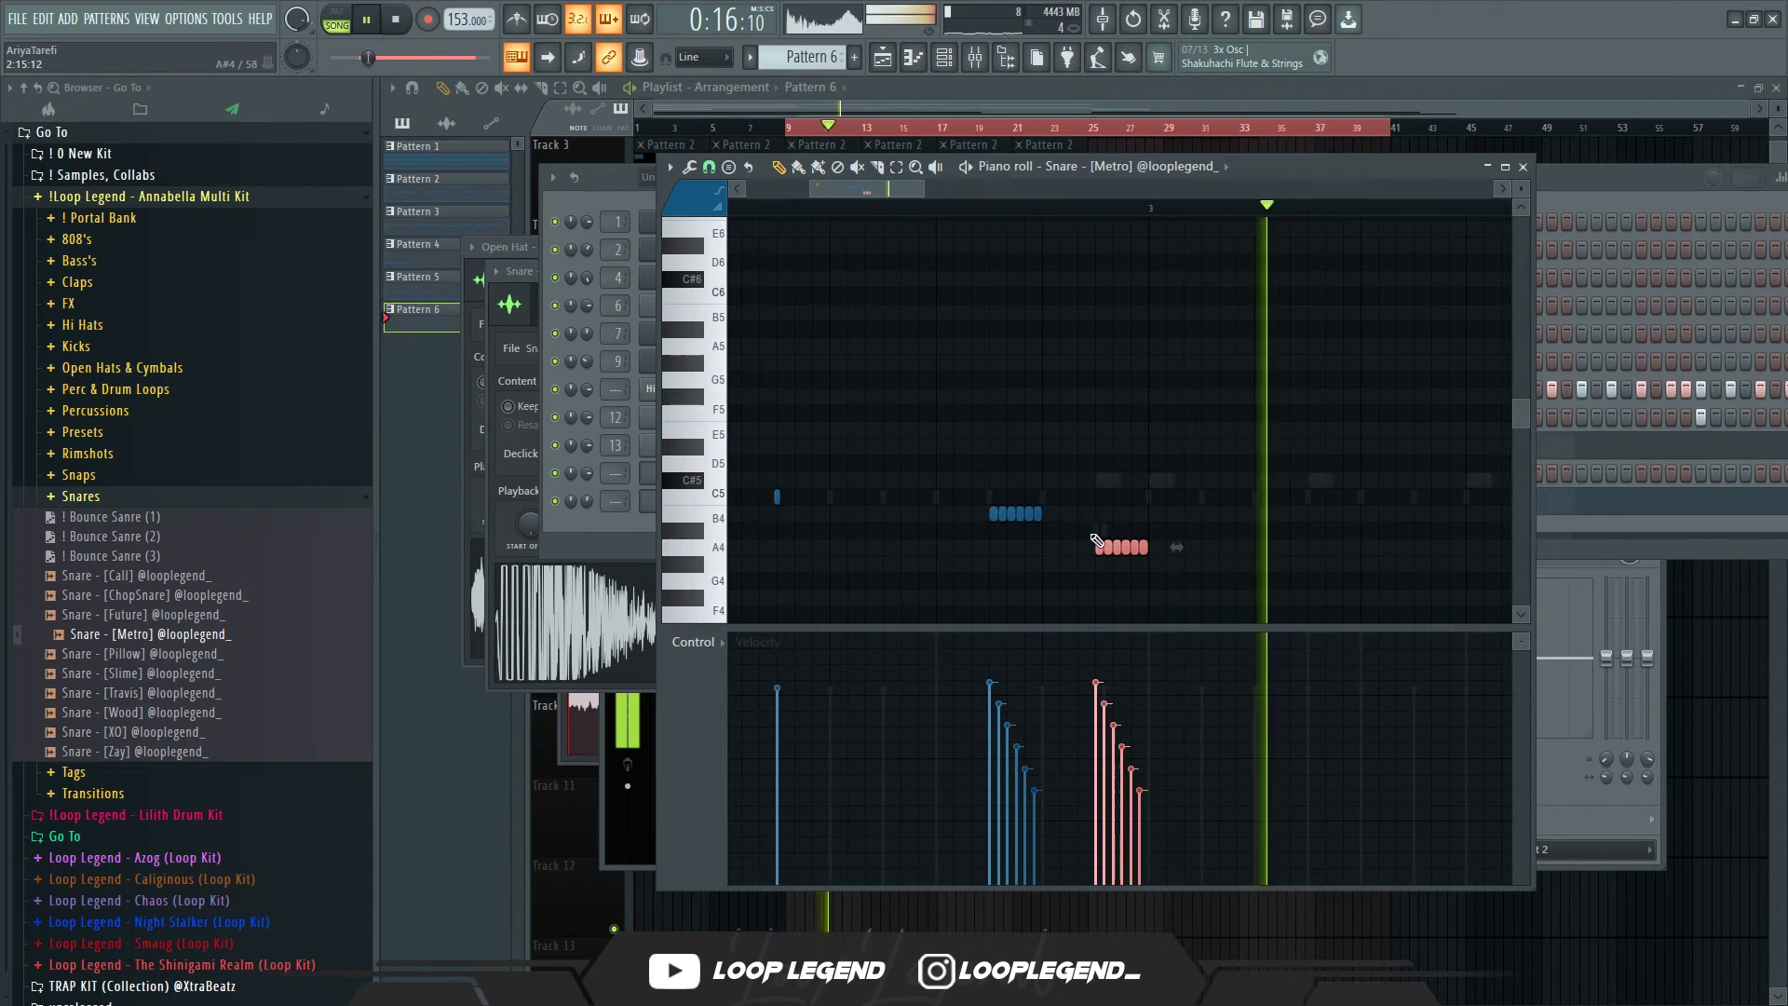
Step: Fill the gap after the B4 snare roll with more short B4 notes whose velocities continue fading
key("space")
scroll(1063, 532, "up", 2)
left_click(1022, 563)
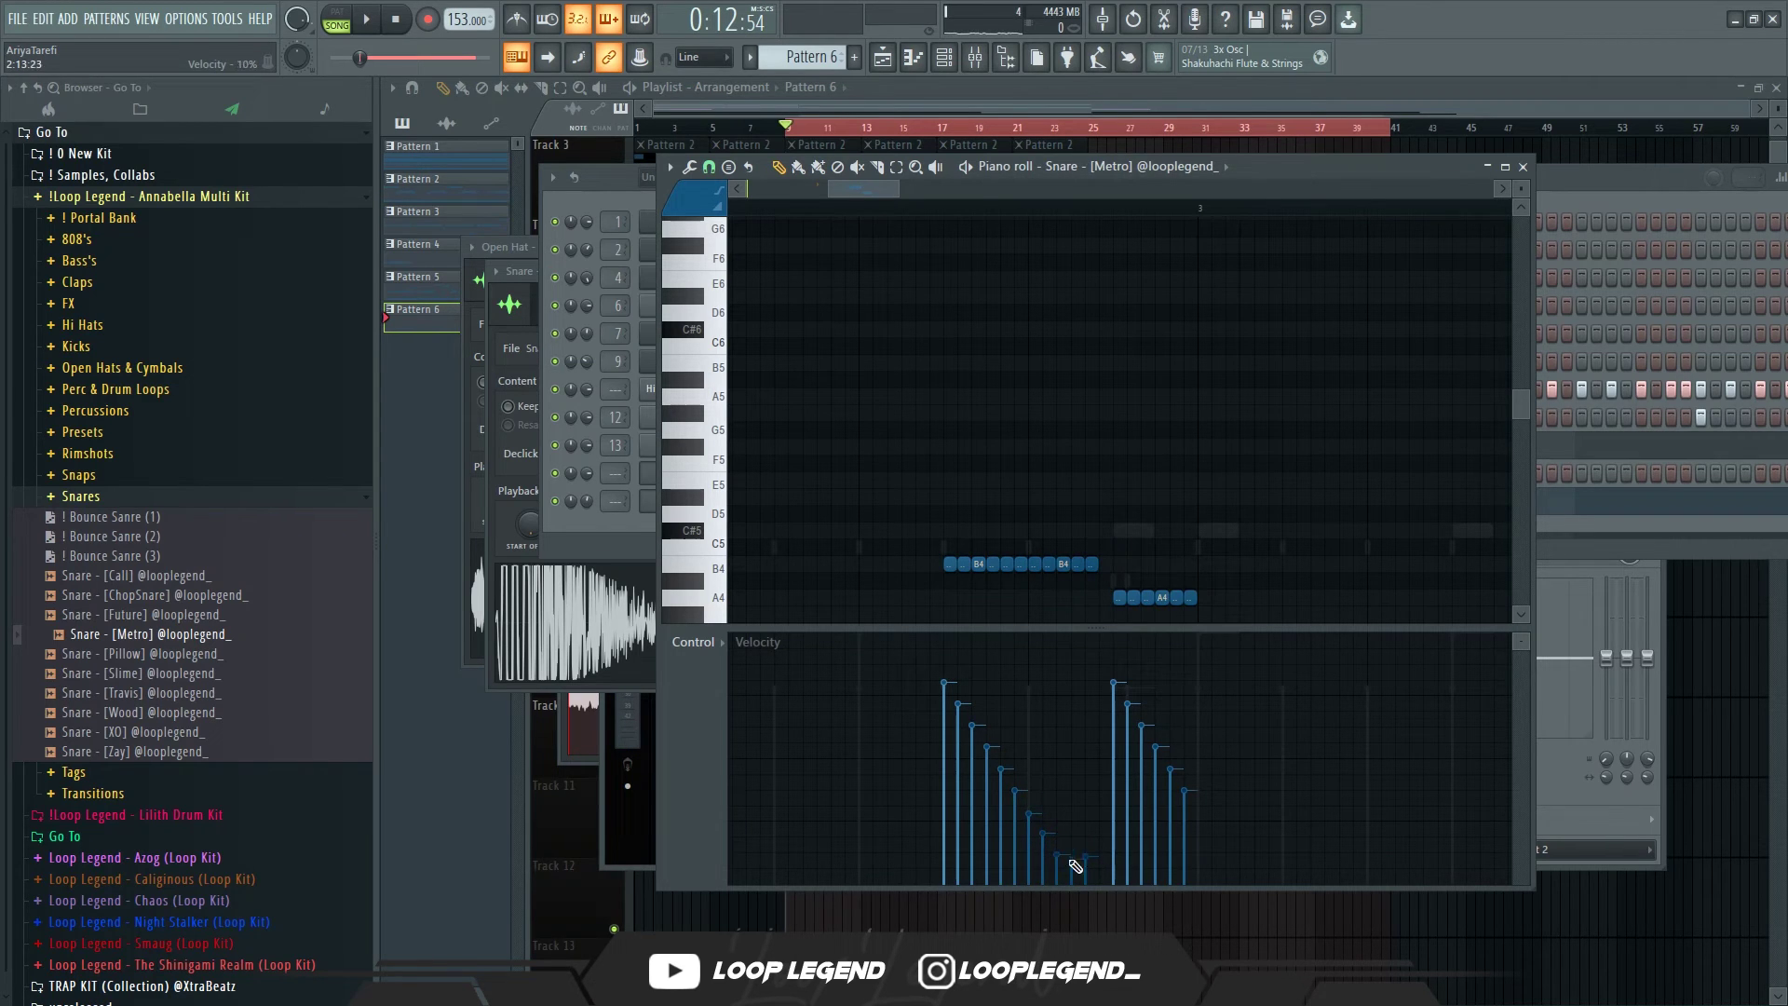
Step: Add a snare pattern of A4 notes and three D#5 notes in bar 8 and select its notes
key("space")
scroll(1099, 652, "down", 2)
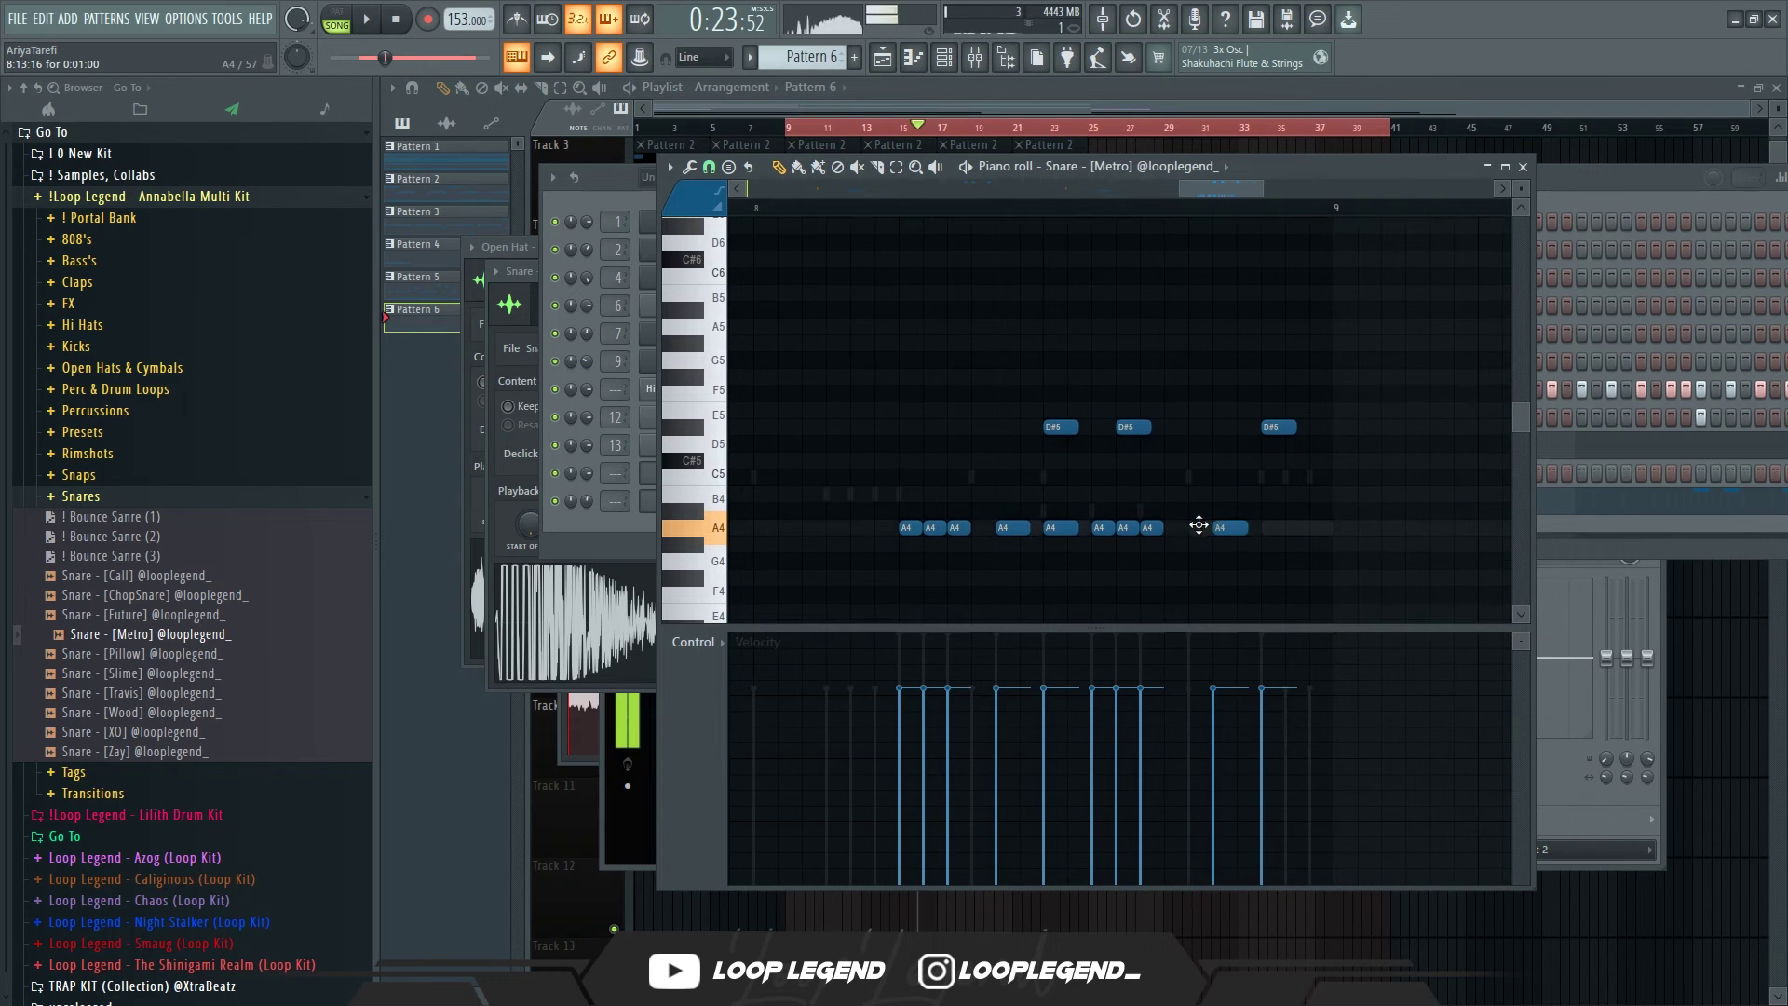
key("space")
left_click_drag(1377, 404, 913, 605)
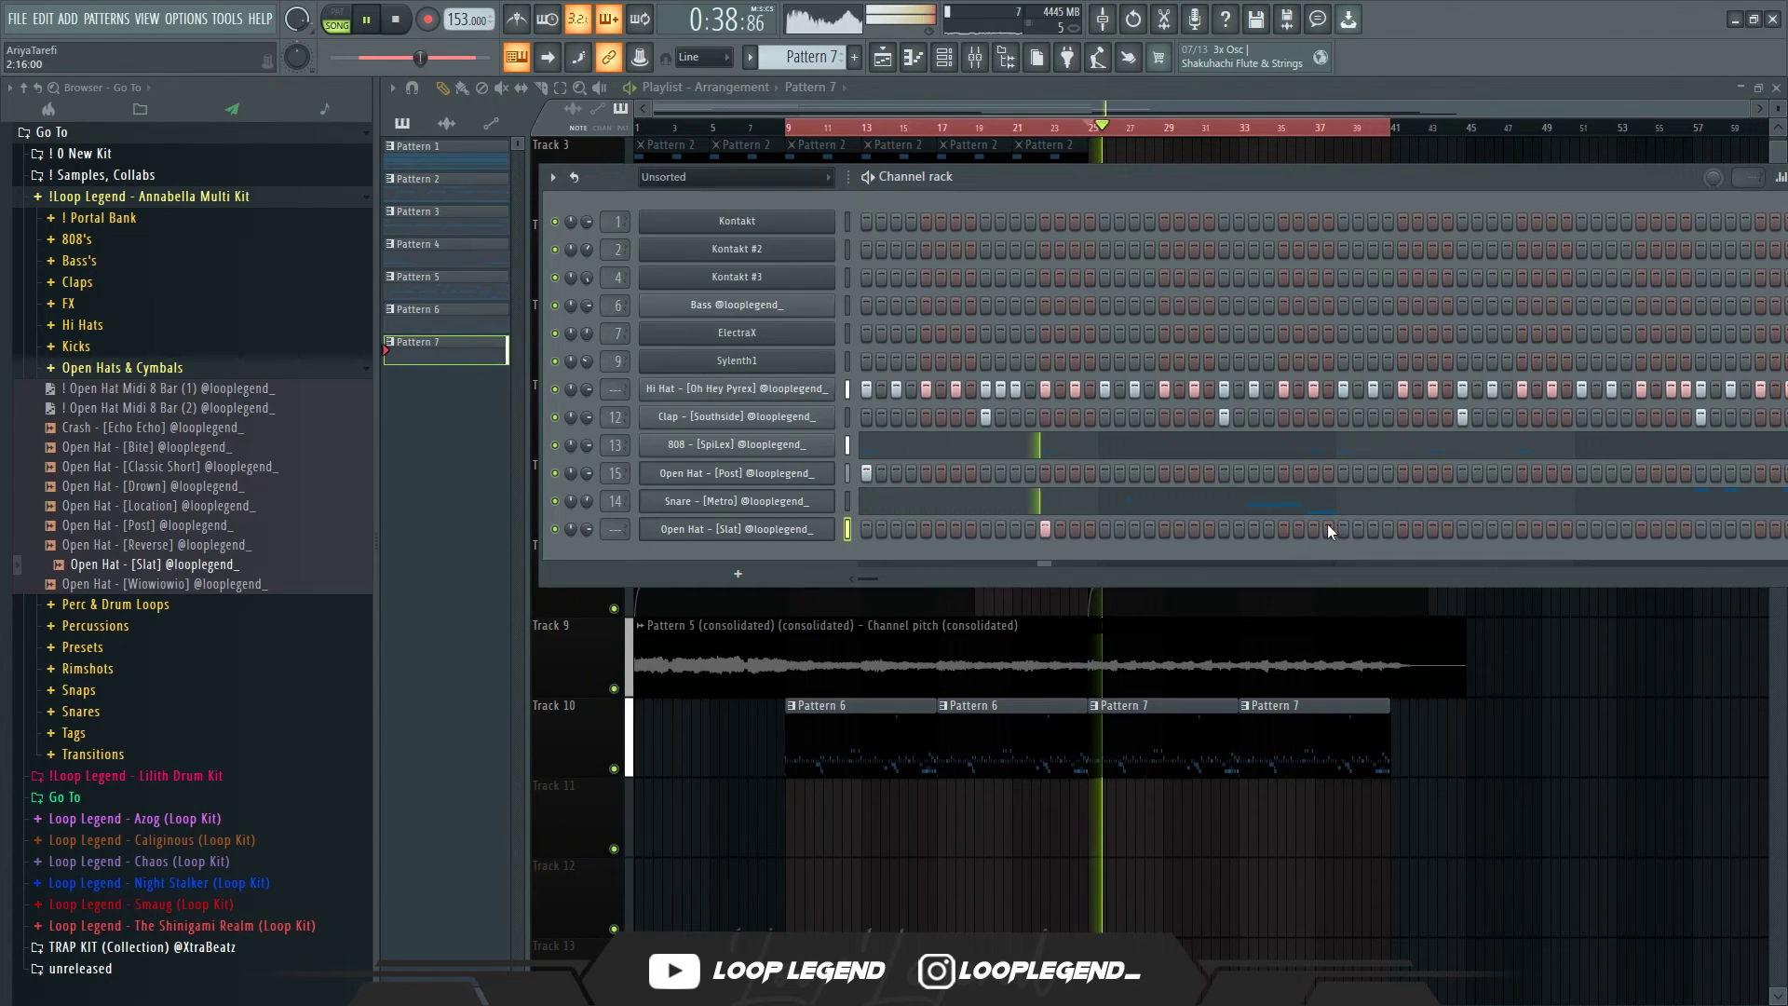
Step: Place sparse Open Hat - [Slat] hits across the eight bars of Pattern 7
left_click(1327, 529)
left_click(1403, 529)
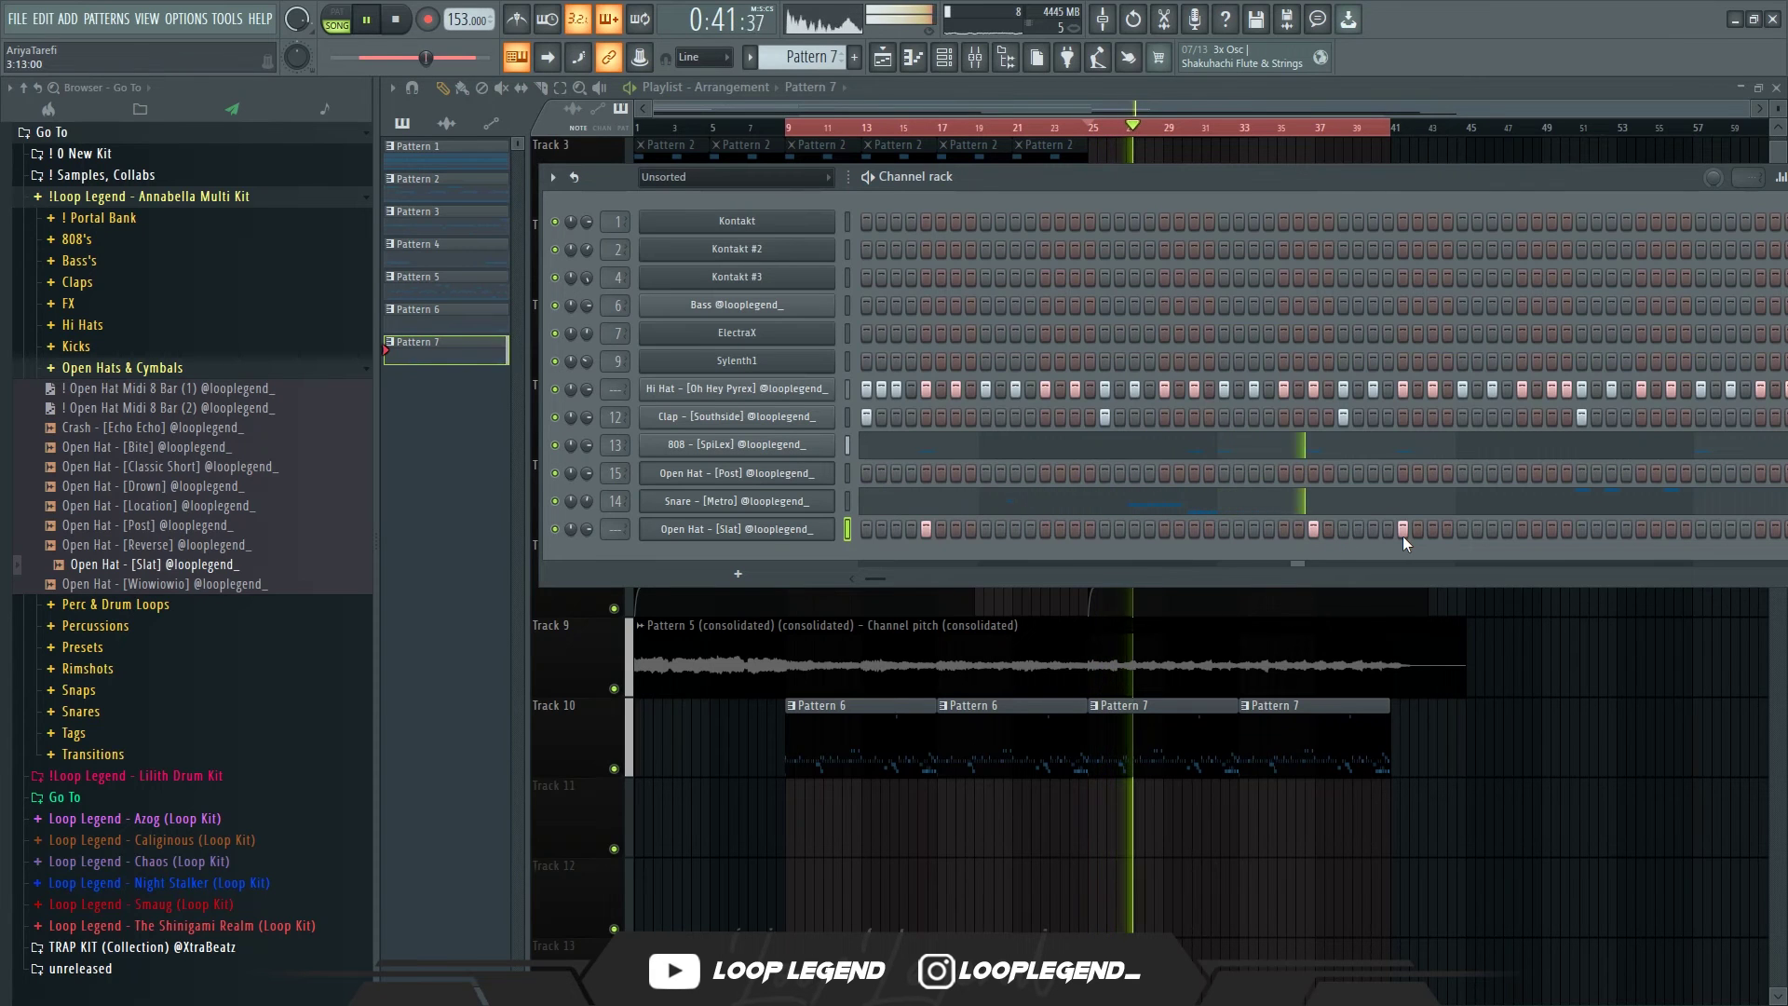
left_click(1520, 533)
scroll(1490, 531, "right", 7)
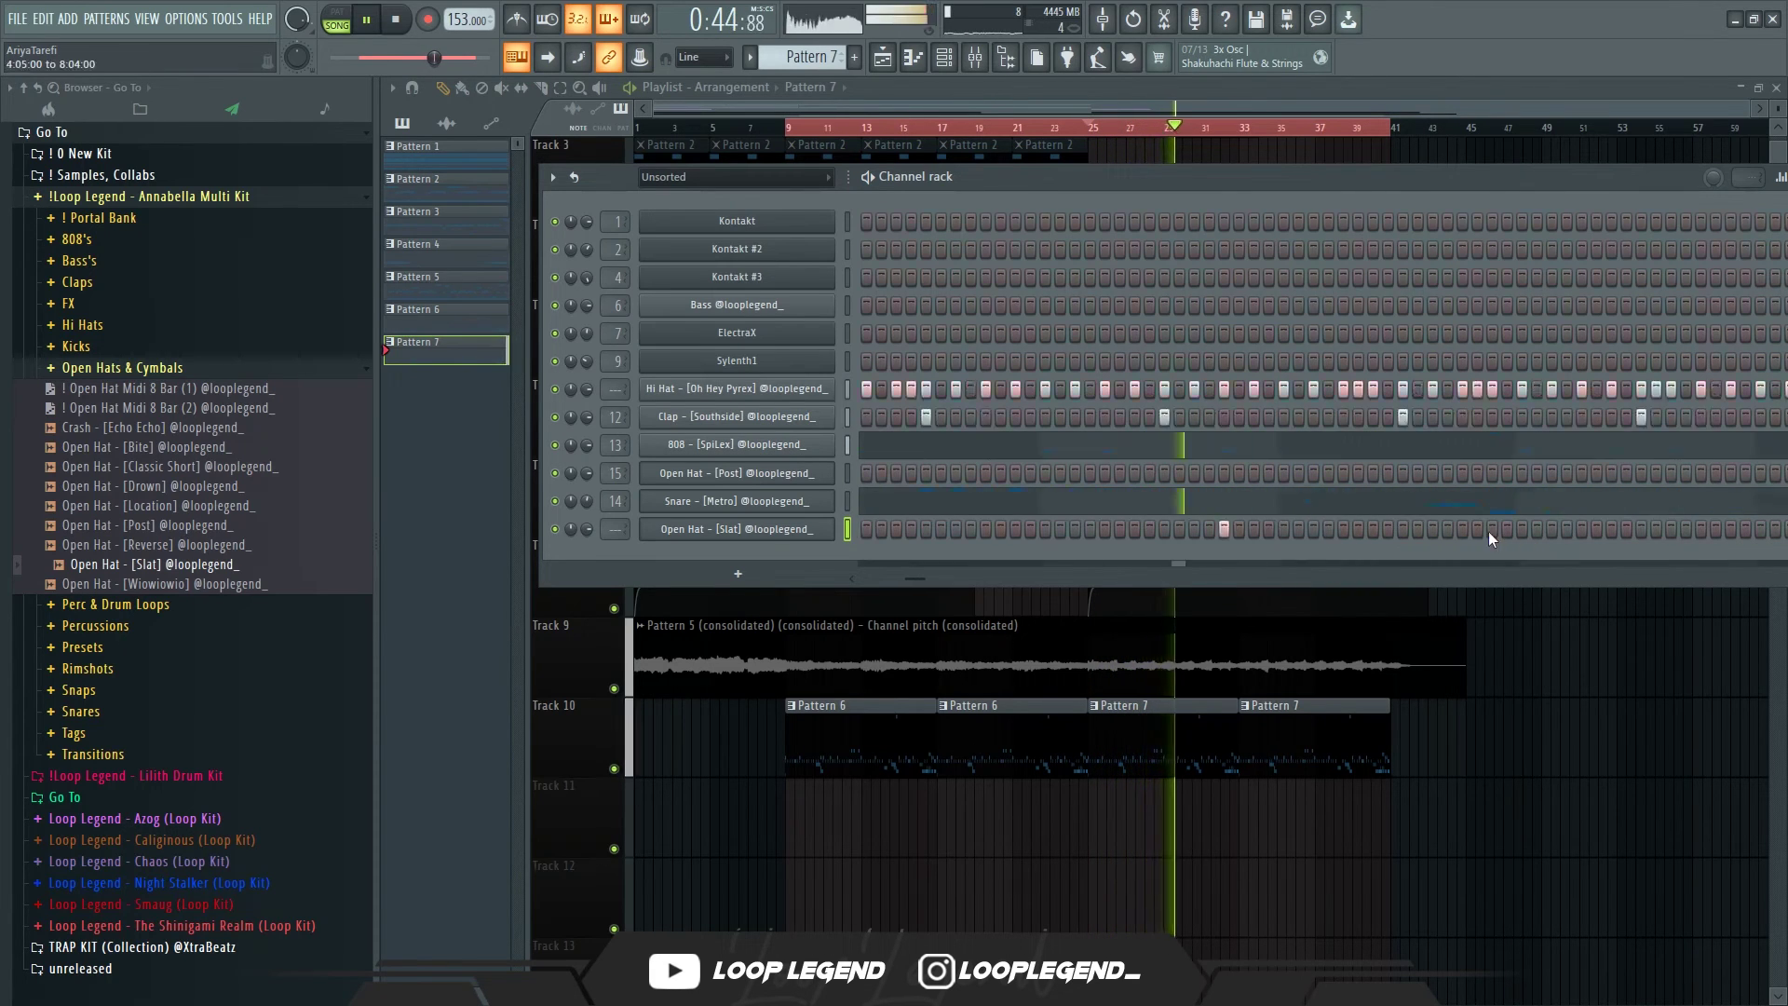
left_click(1372, 529)
left_click(1462, 529)
scroll(1471, 529, "right", 3)
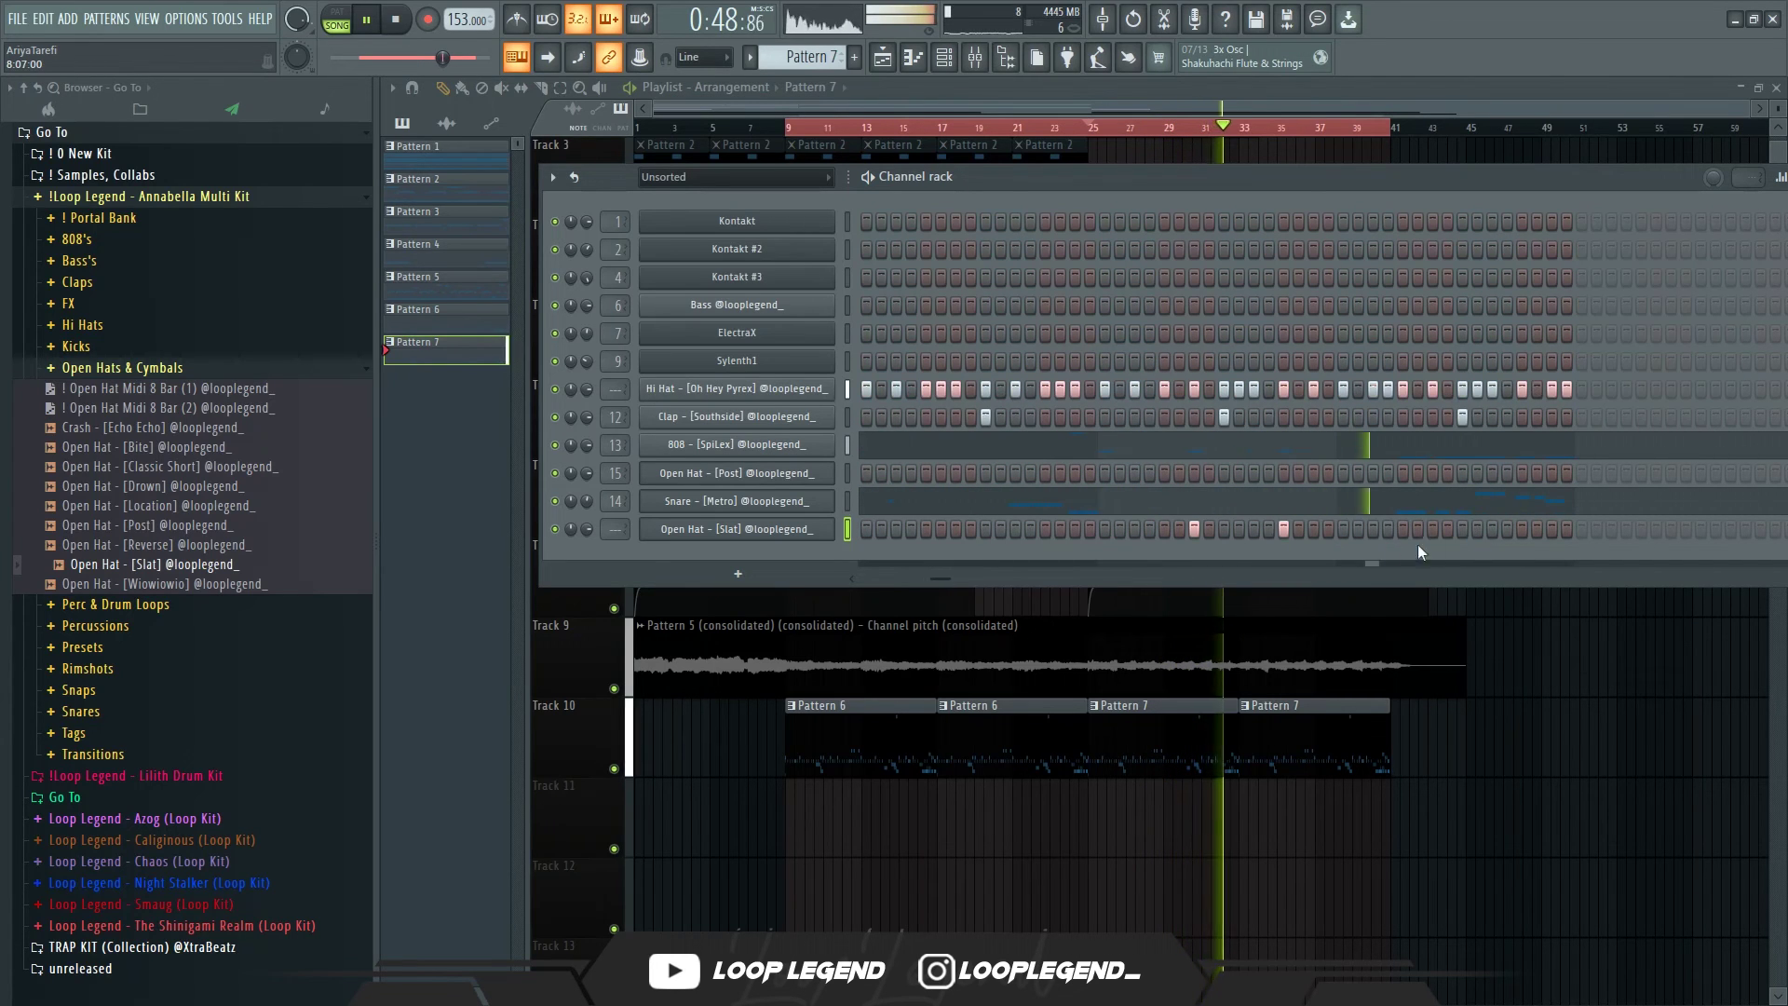
Step: Load Kick - [Rack] from the Annabella kit into a new sampler channel and raise its boost
key("F6")
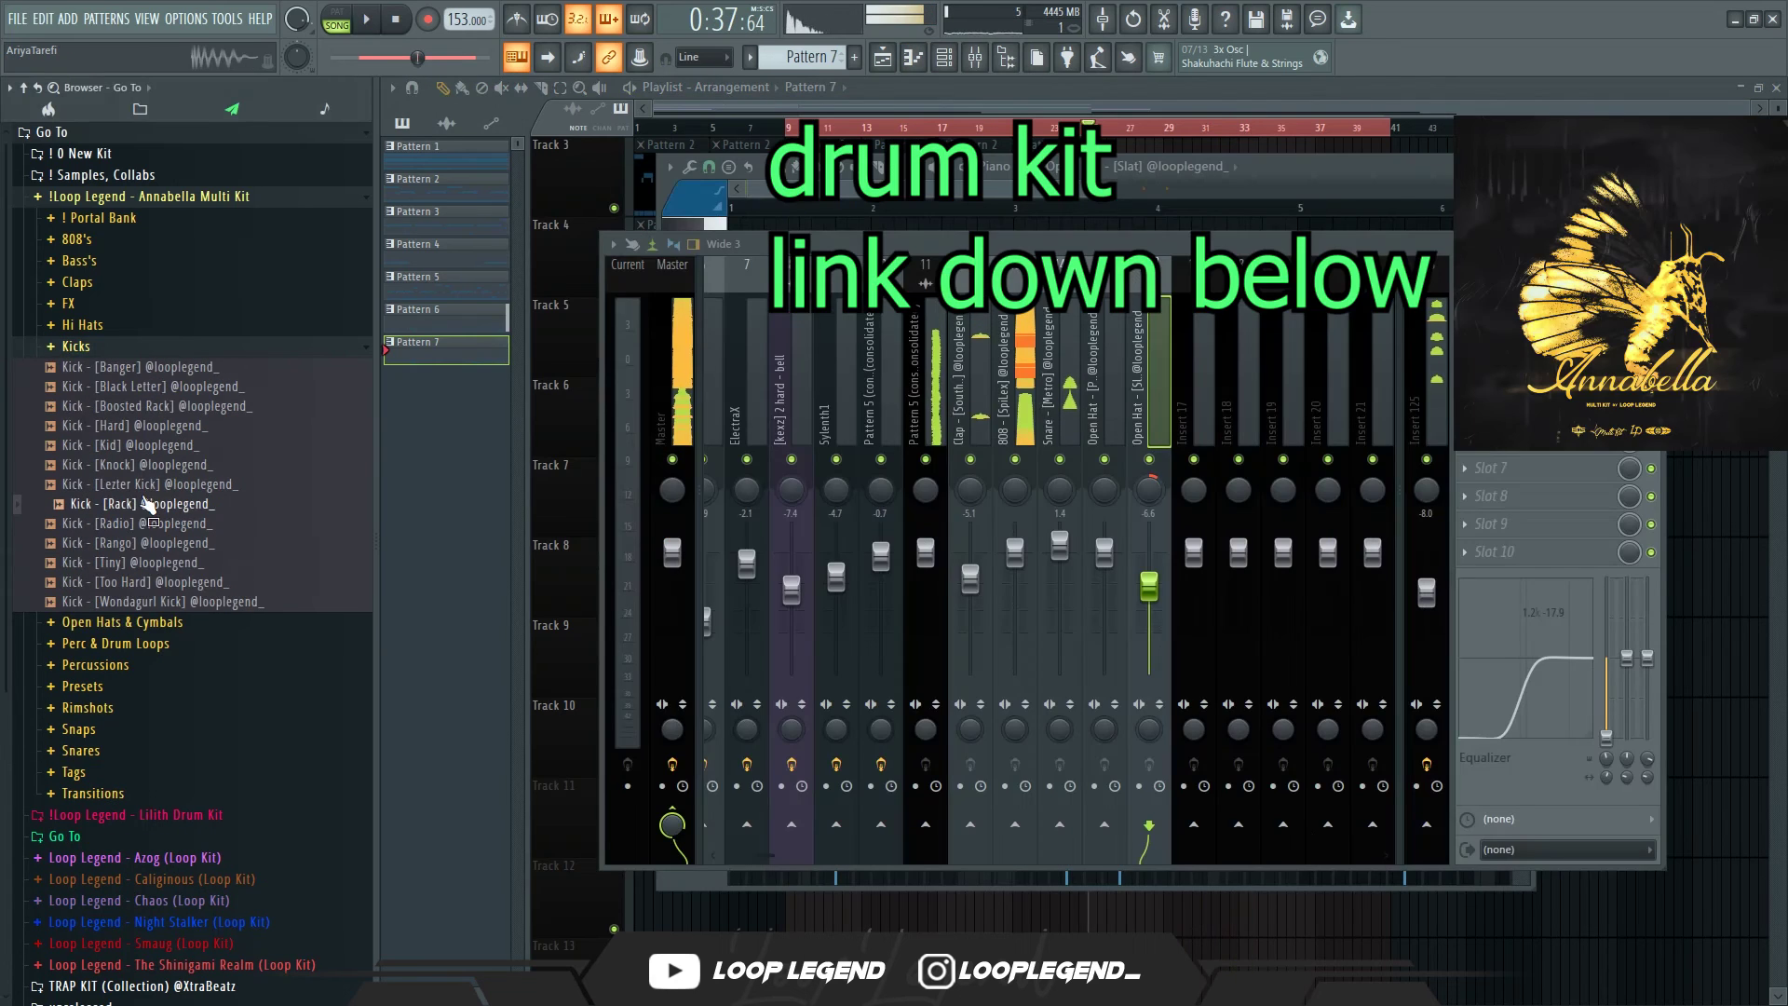
right_click(168, 503)
left_click(214, 521)
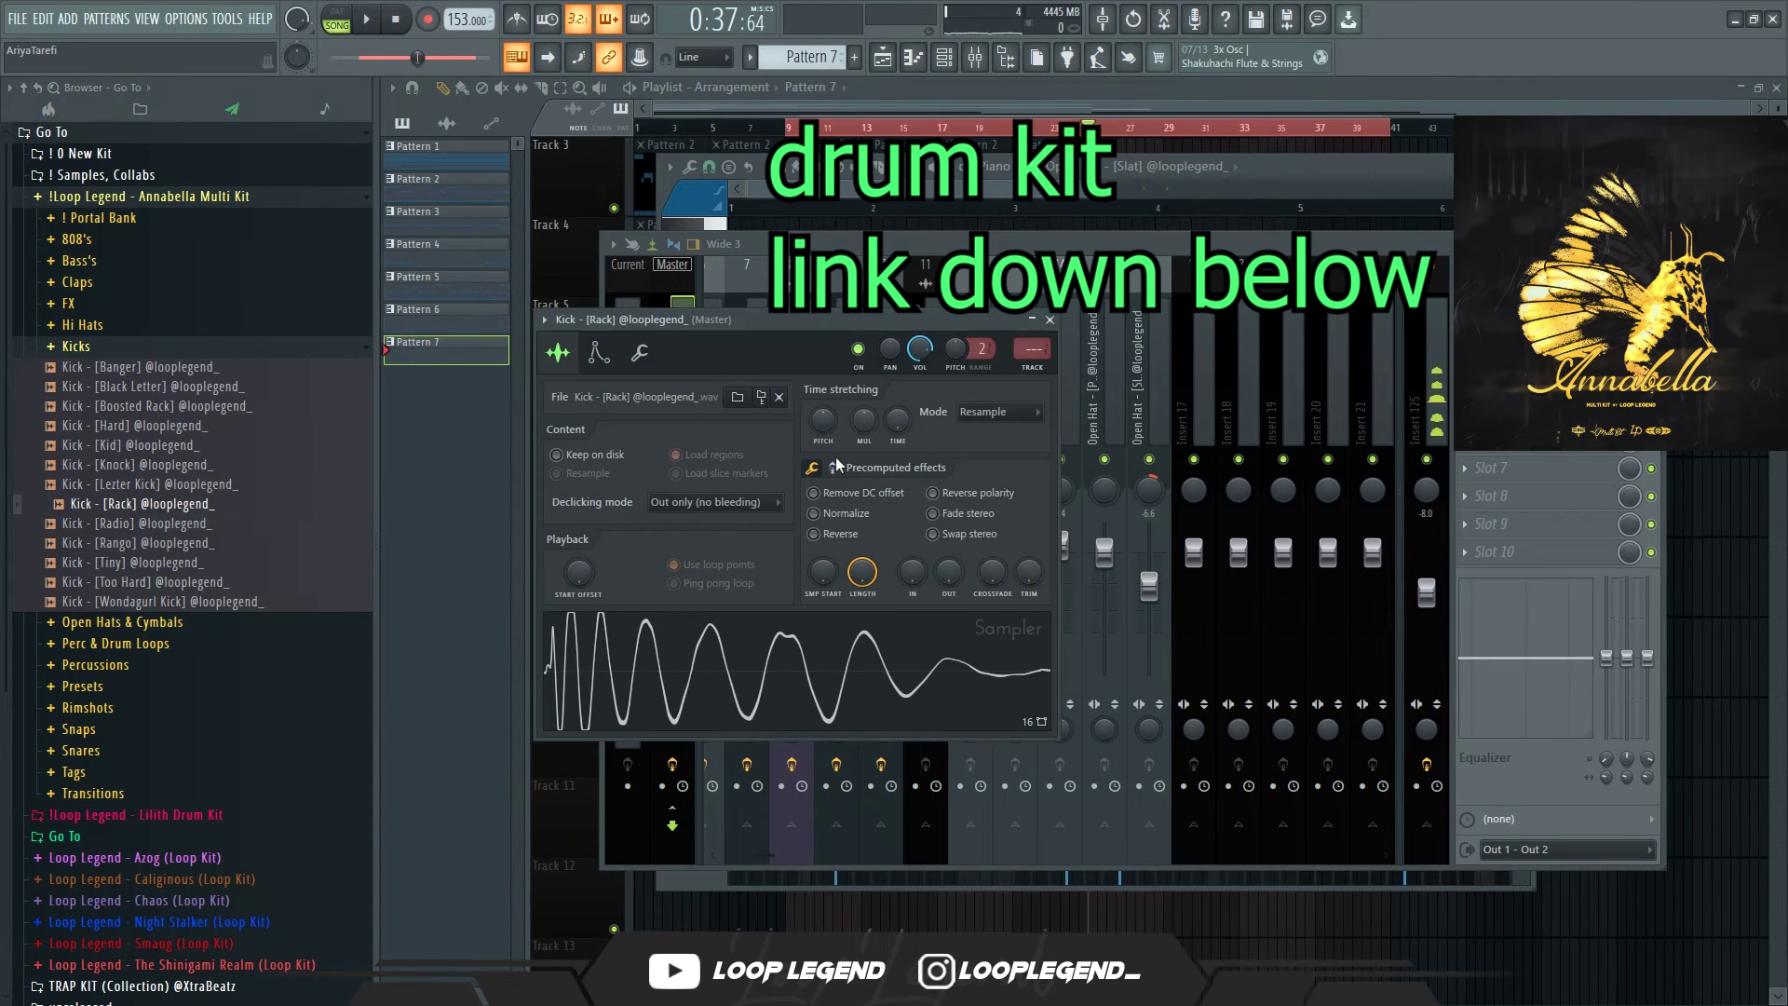
left_click_drag(837, 514, 837, 509)
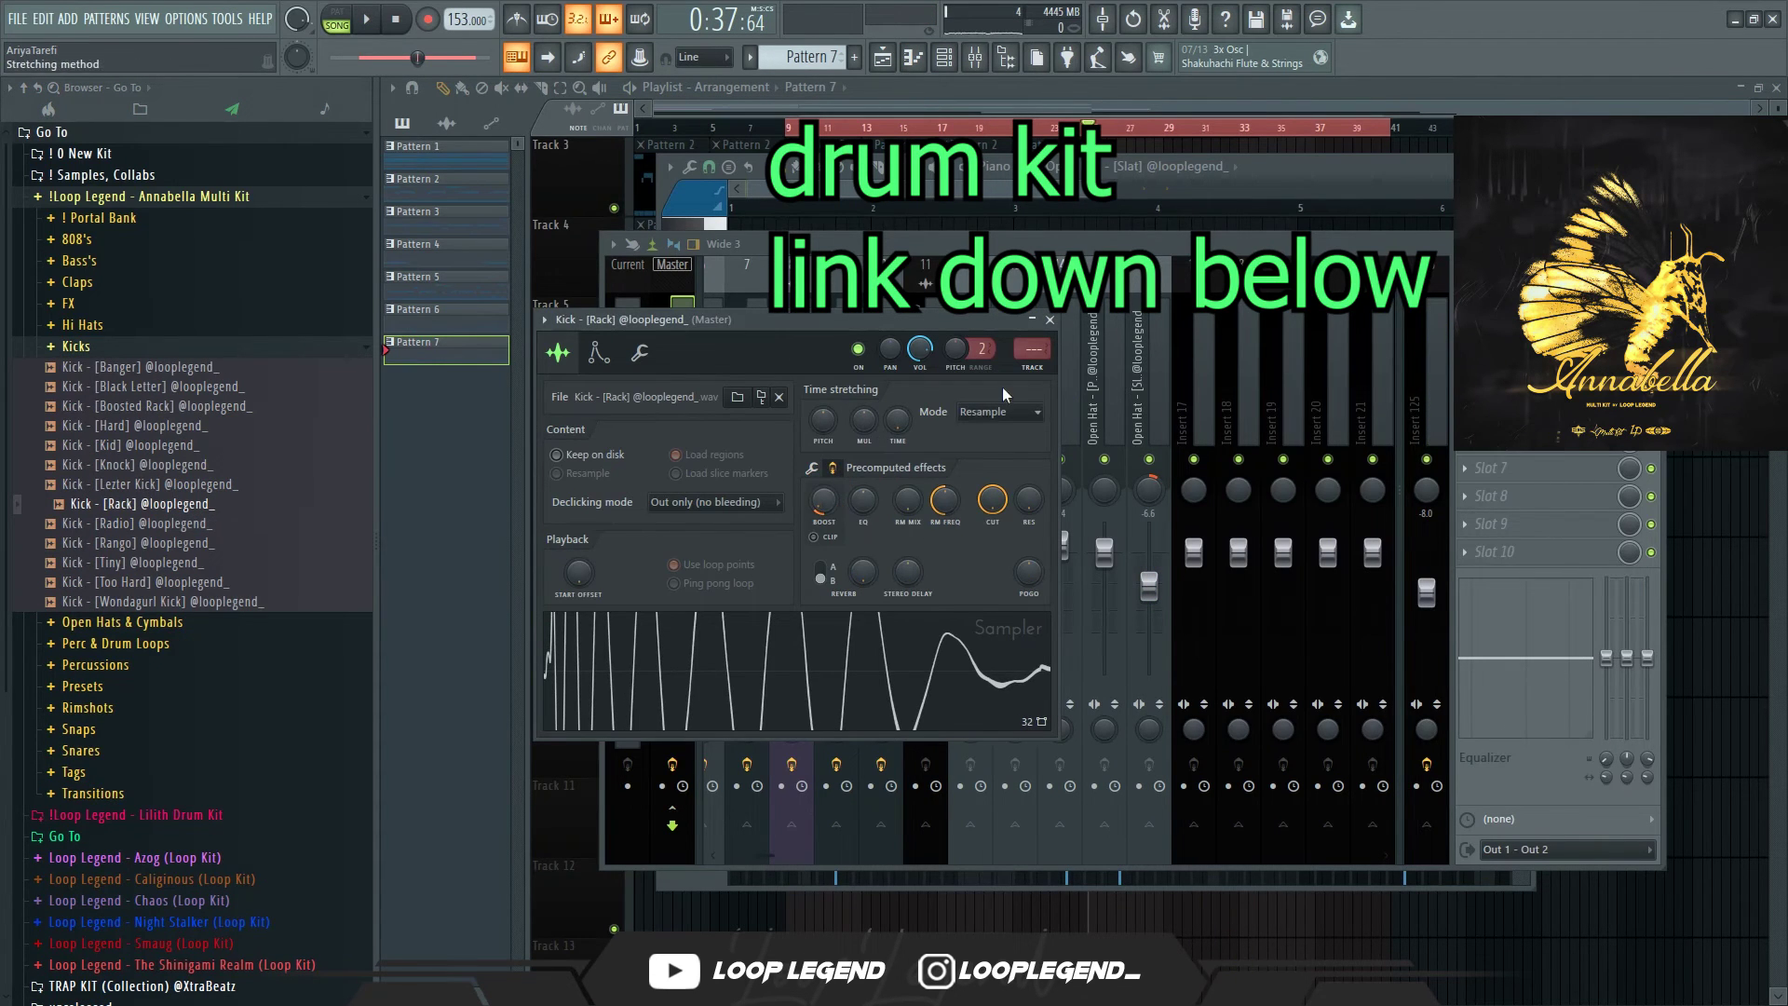
key("F6")
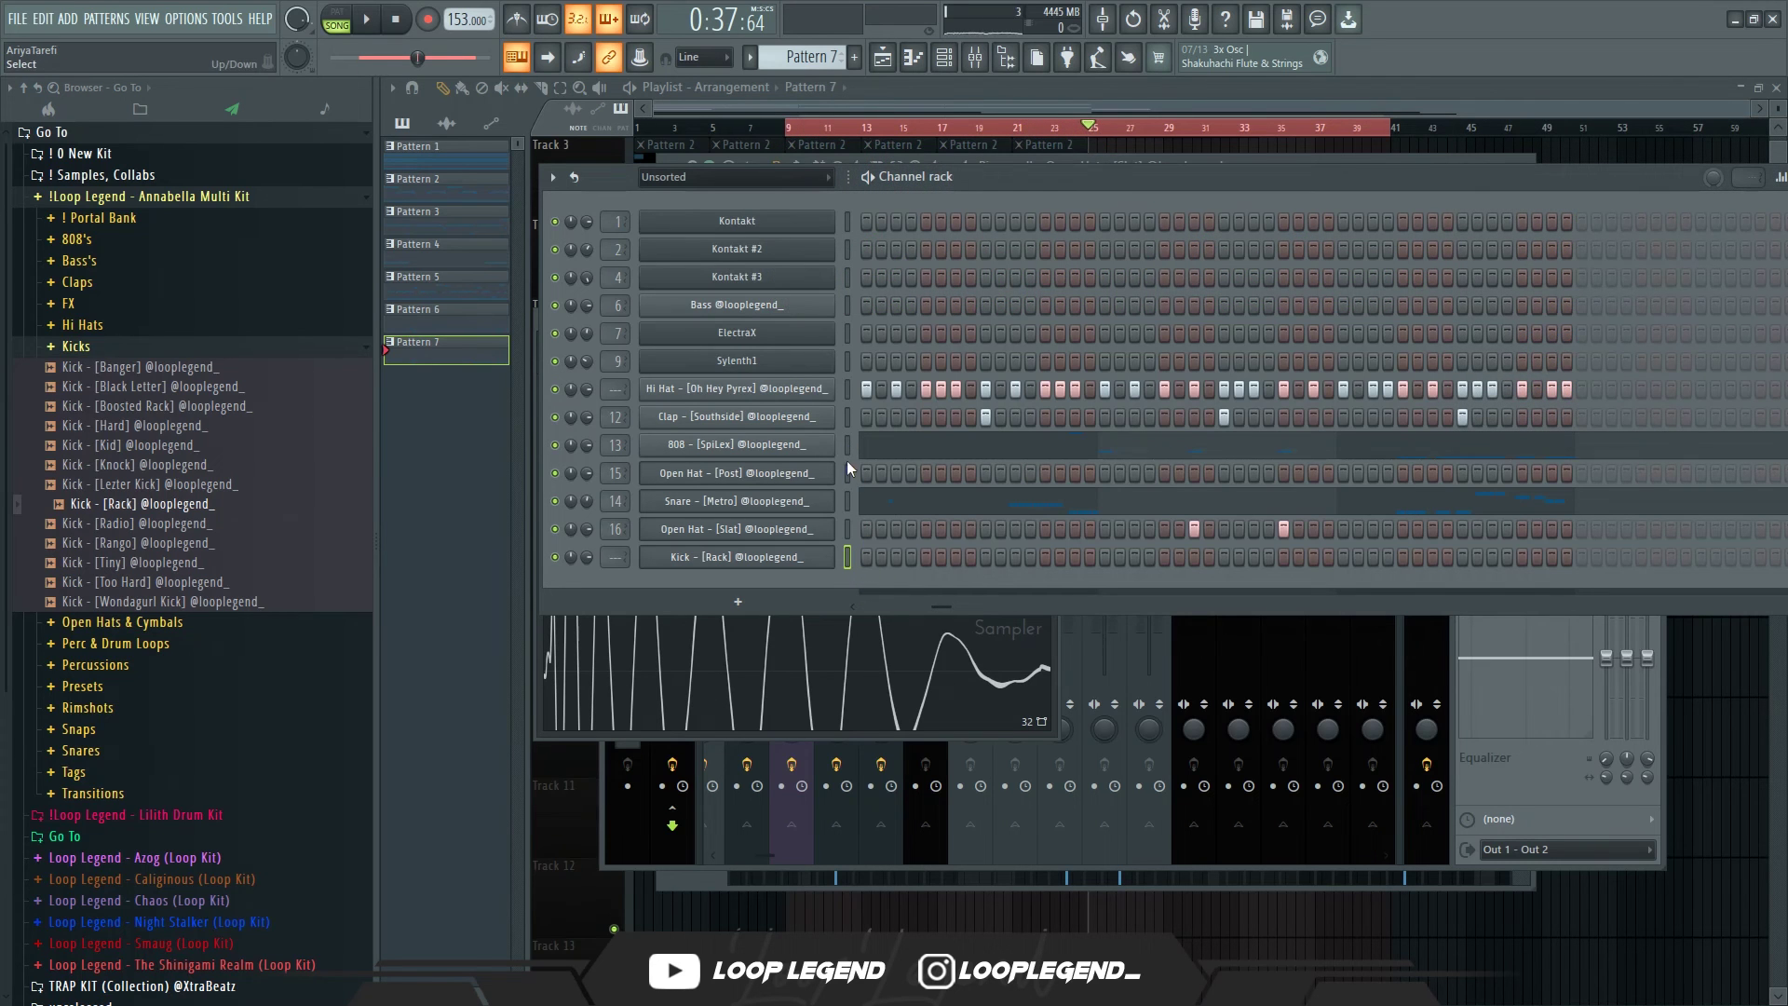
Step: Paste the copied notes into the Kick - [Rack] channel and play them back in its piano roll
left_click(848, 554)
key("ctrl+v")
key("F7")
scroll(858, 510, "down", 3)
key("space")
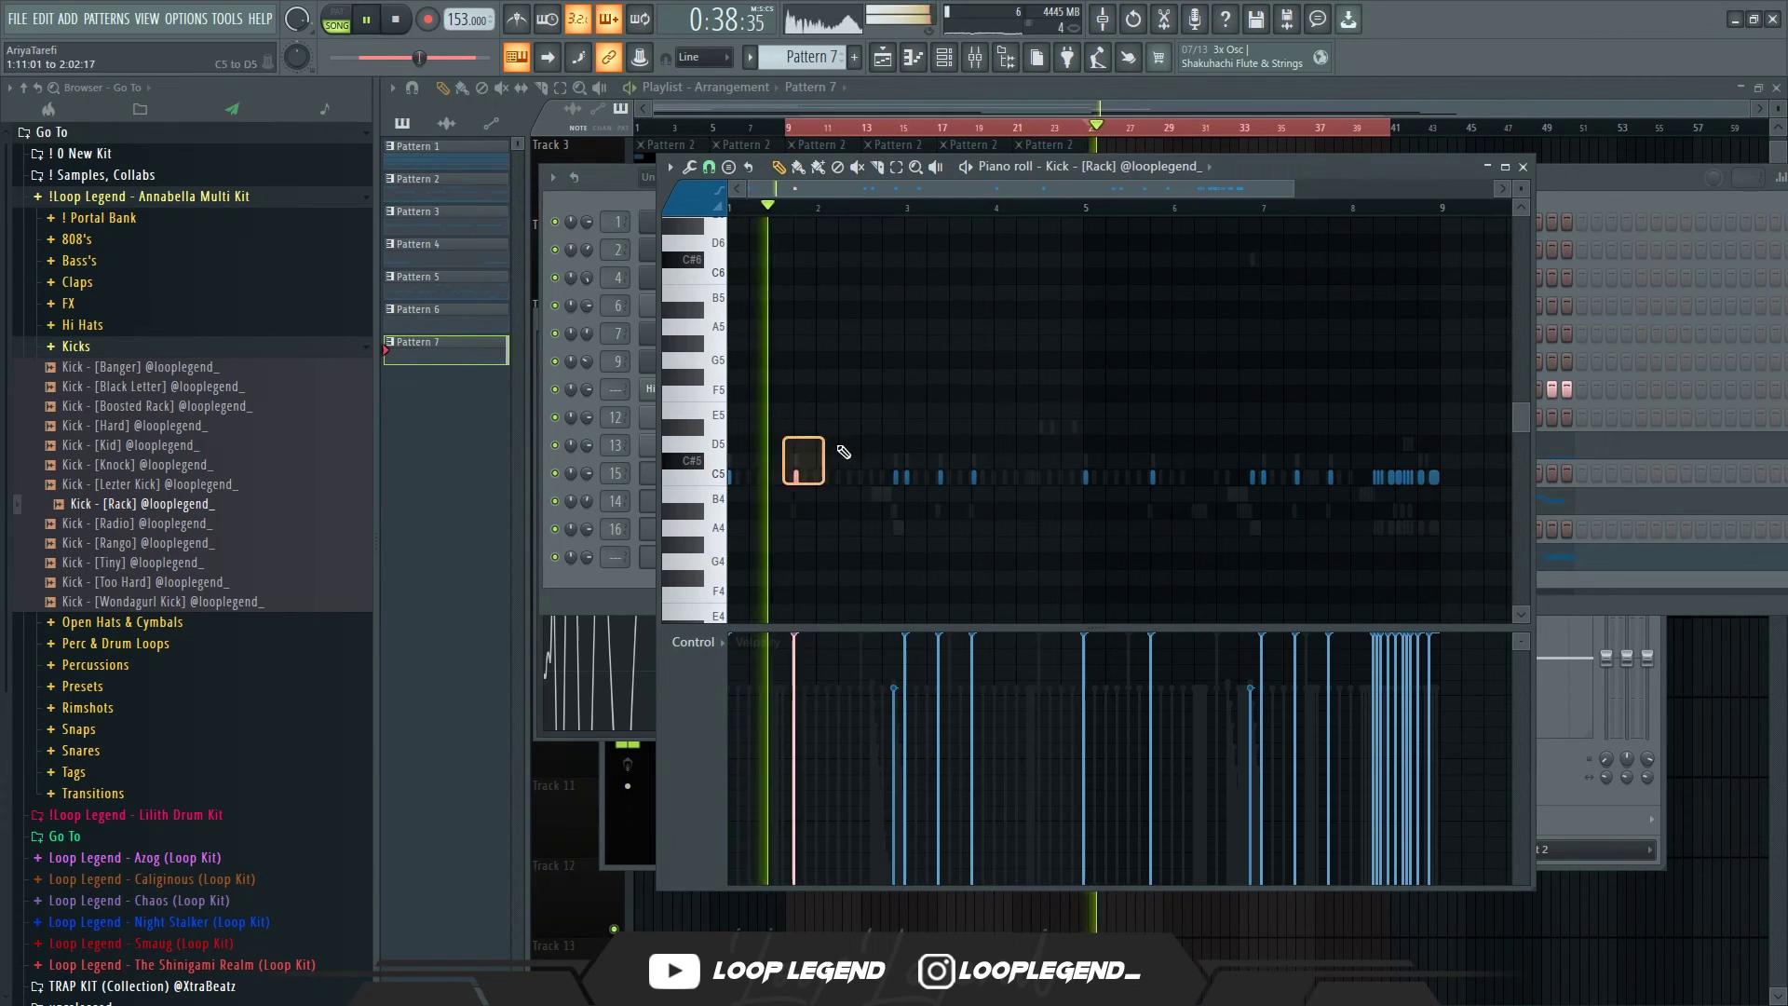
Step: Delete the kick notes after the first one in bars 1 to 4 and the second kick in bar 5
scroll(878, 506, "up", 3)
scroll(933, 489, "down", 1)
right_click(936, 477)
right_click(916, 478)
scroll(1090, 500, "down", 2)
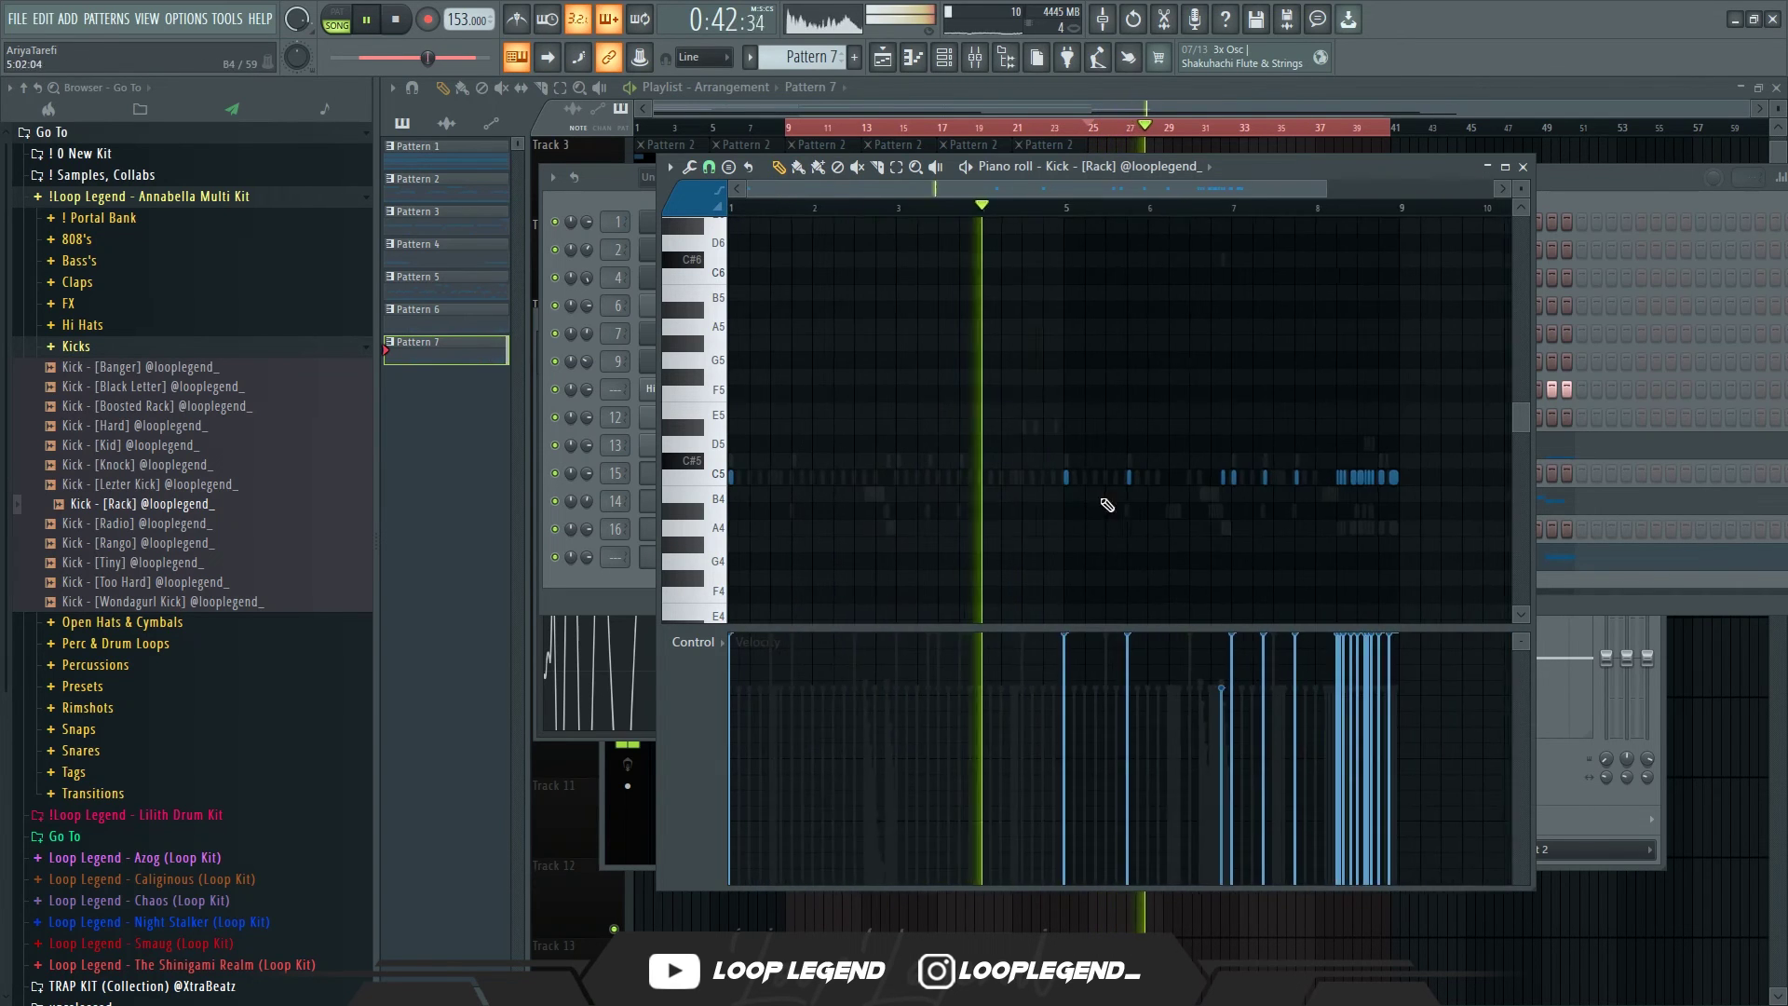
left_click_drag(1057, 423, 993, 507)
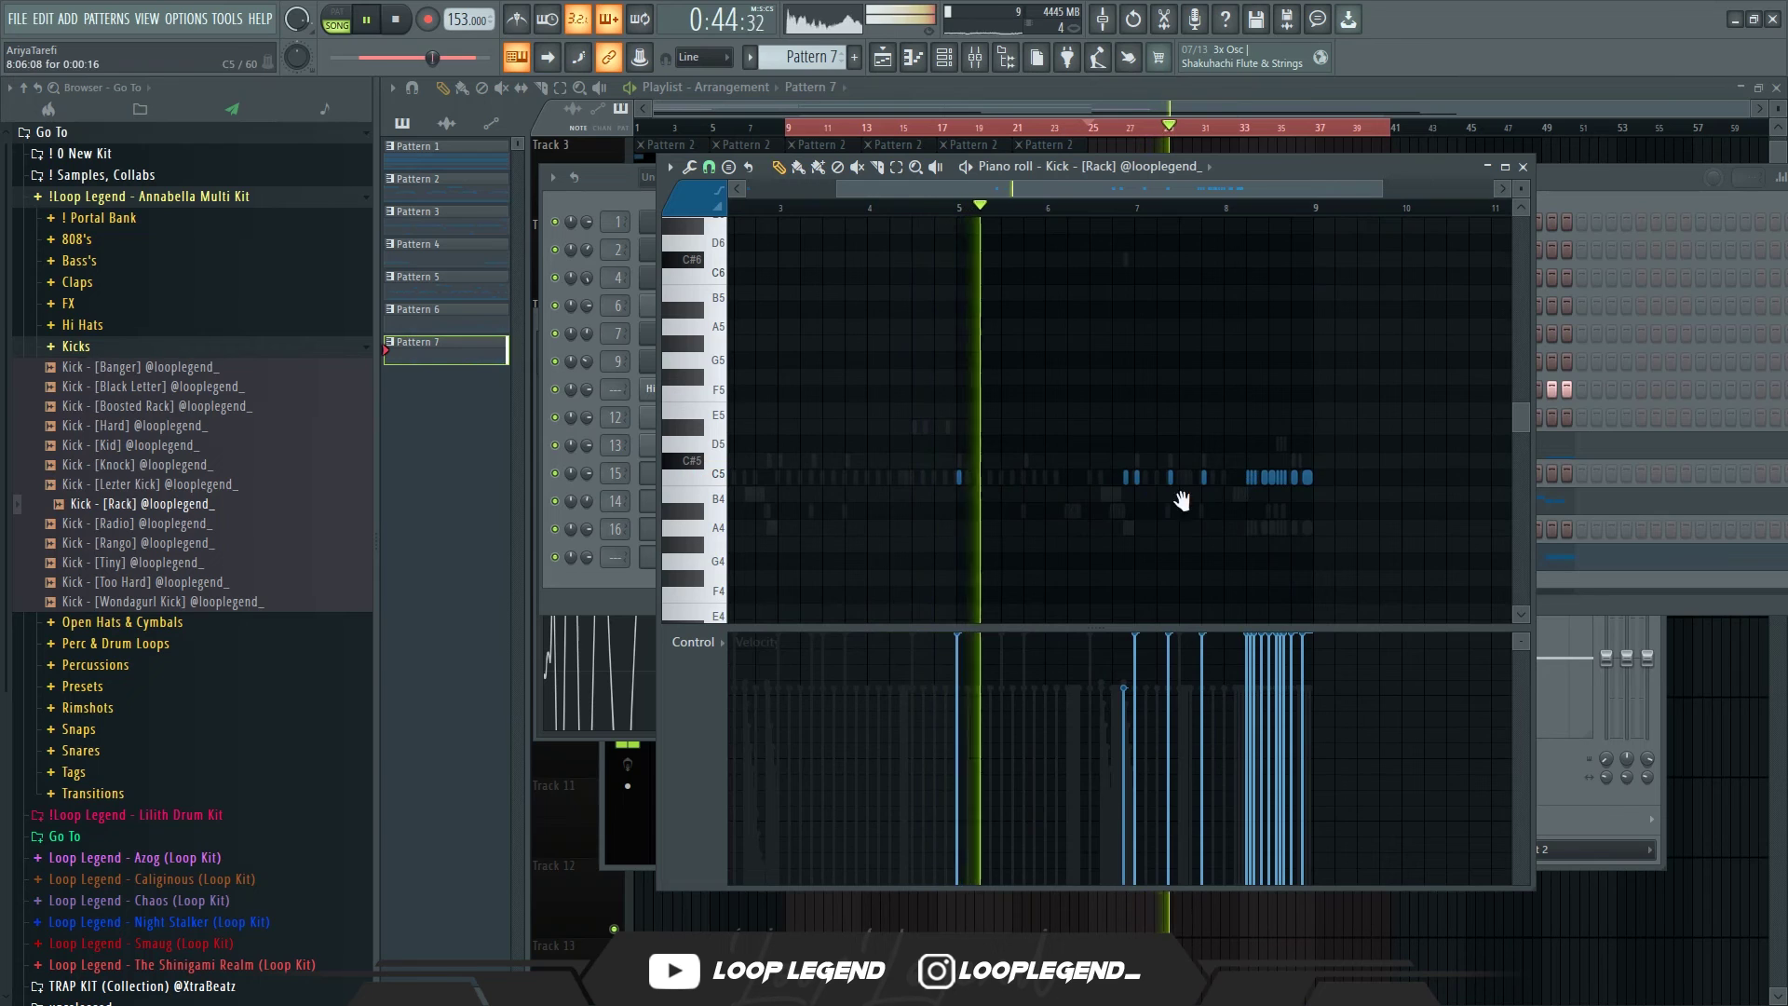
Step: Delete the extra kick note just before bar 7 and the whole kick roll in bar 8
scroll(988, 513, "up", 2)
left_click_drag(945, 509, 1043, 508)
left_click_drag(1158, 494, 1406, 547)
key("Delete")
scroll(1379, 551, "down", 3)
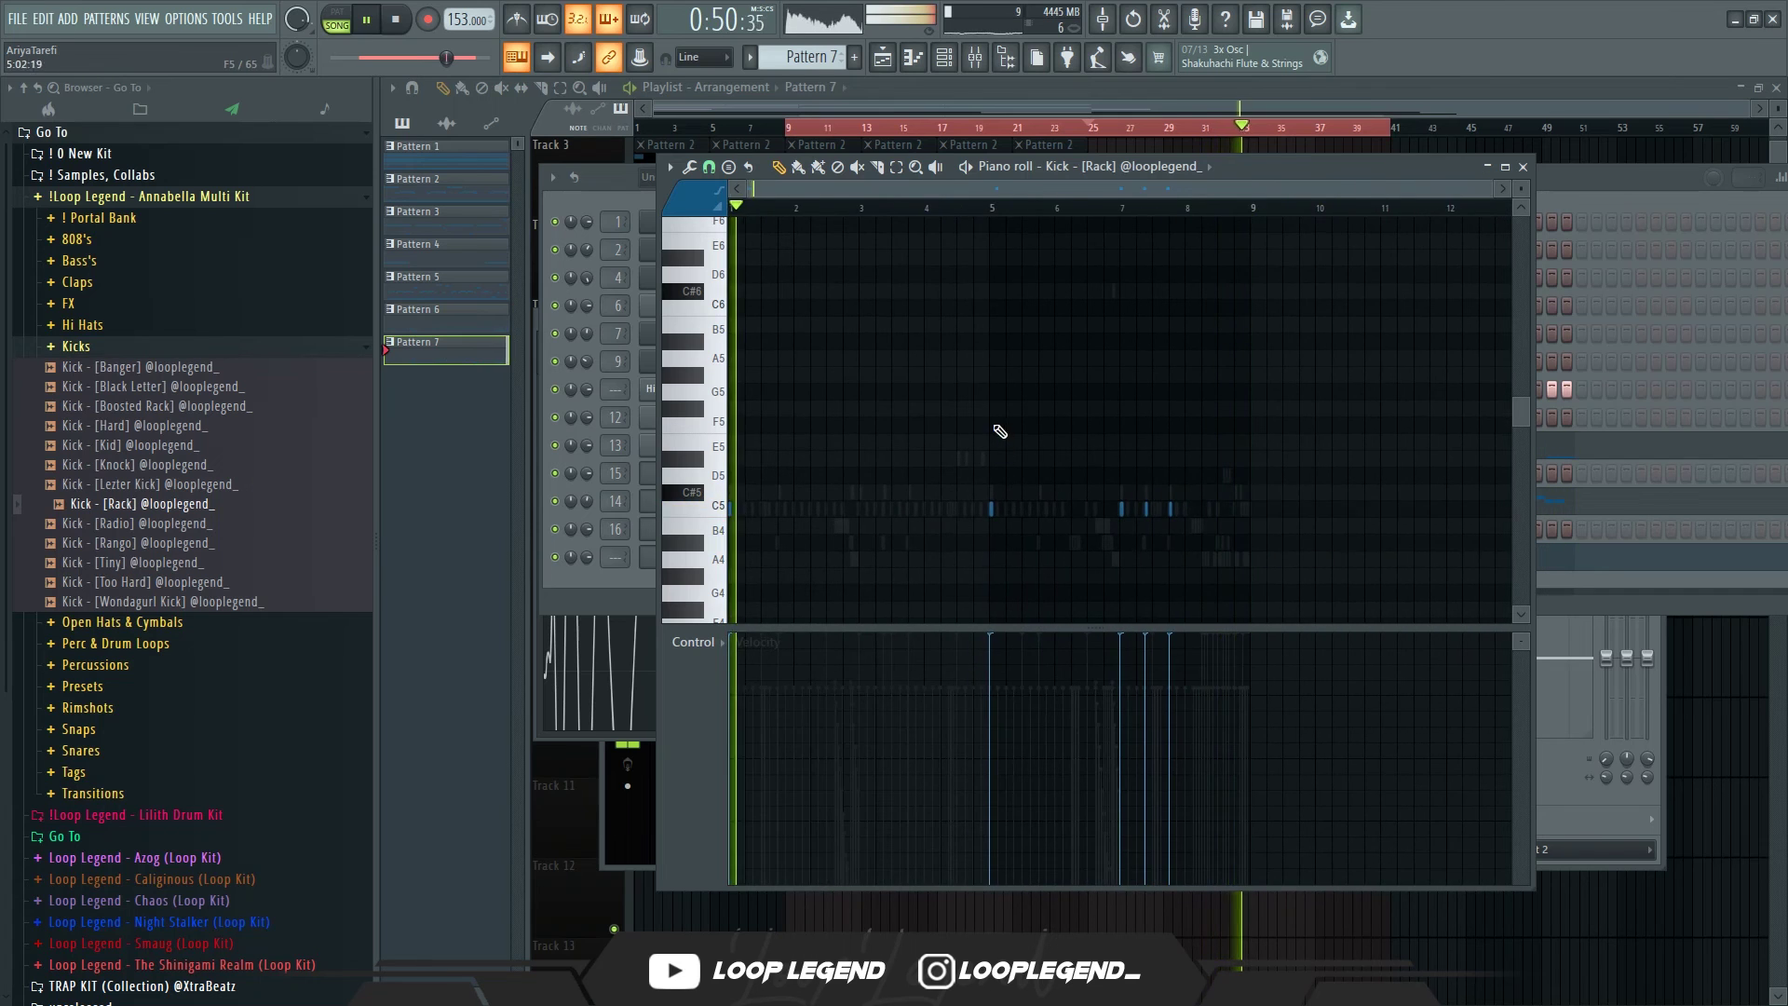
Step: Copy the three kick notes from bar 7 into bar 3
key("space")
scroll(908, 466, "up", 2)
scroll(964, 467, "down", 2)
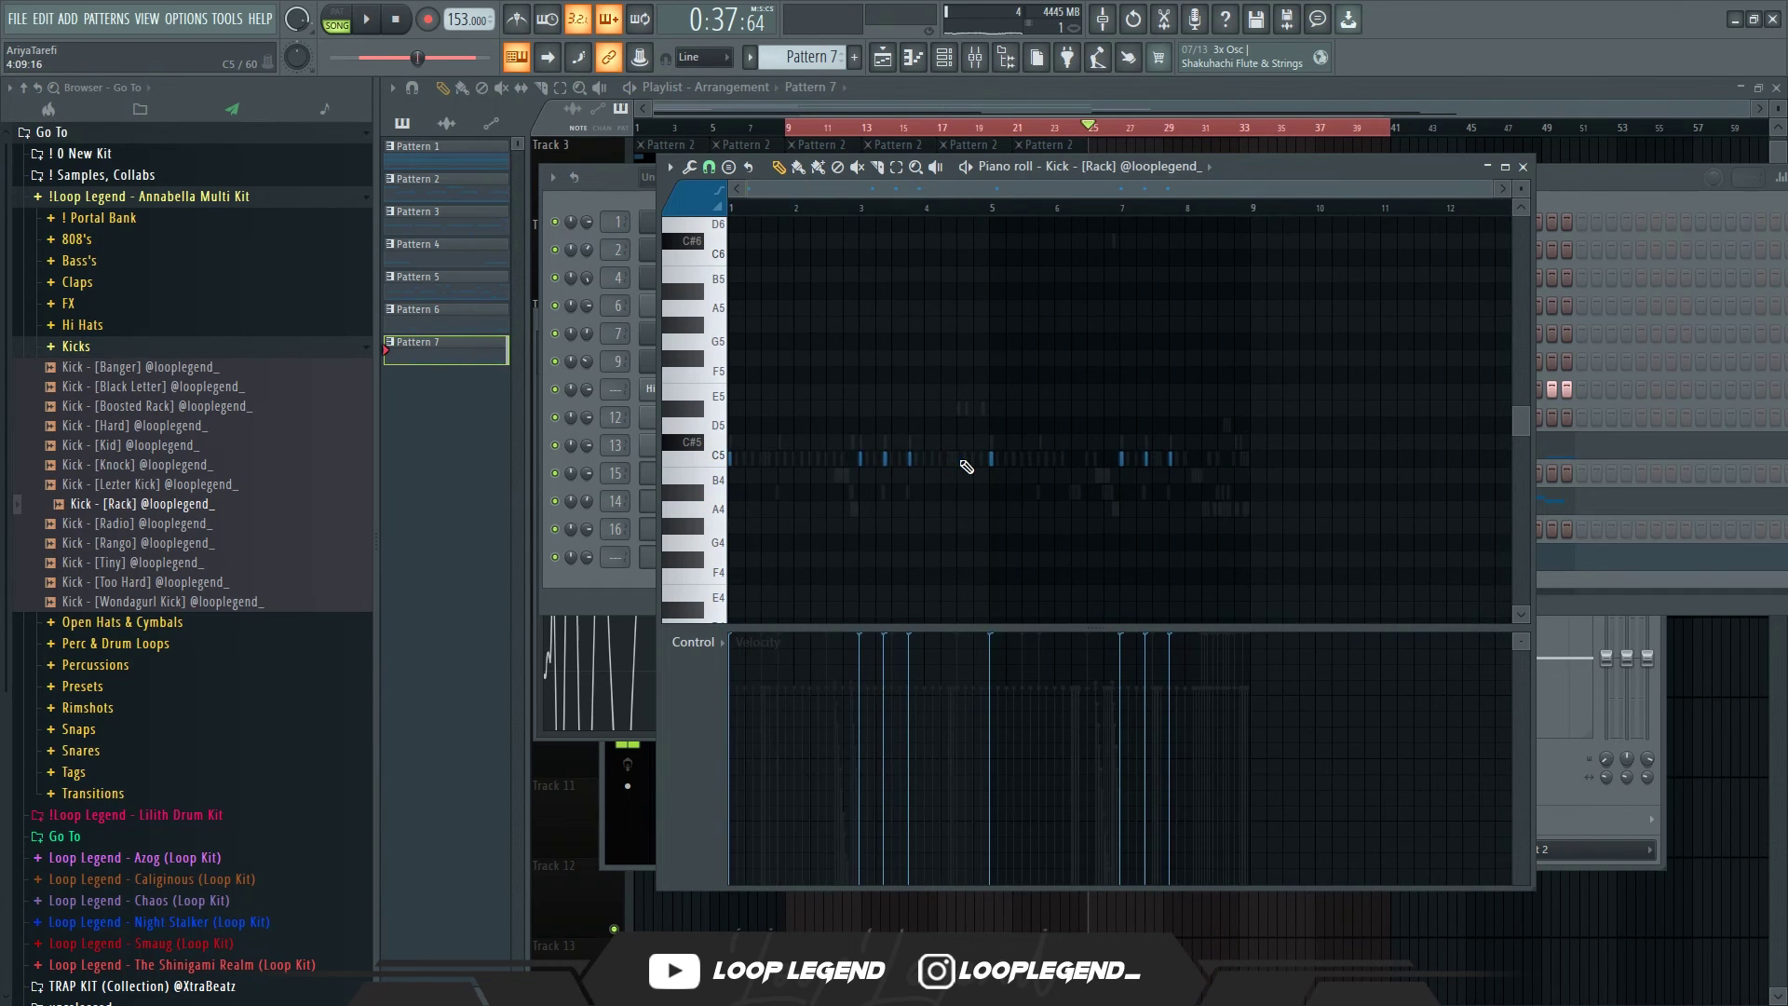
Step: Add Fruity parametric EQ 2 with the 02 High Cut preset to the Kick - [Rack] mixer track
key("F9")
key("space")
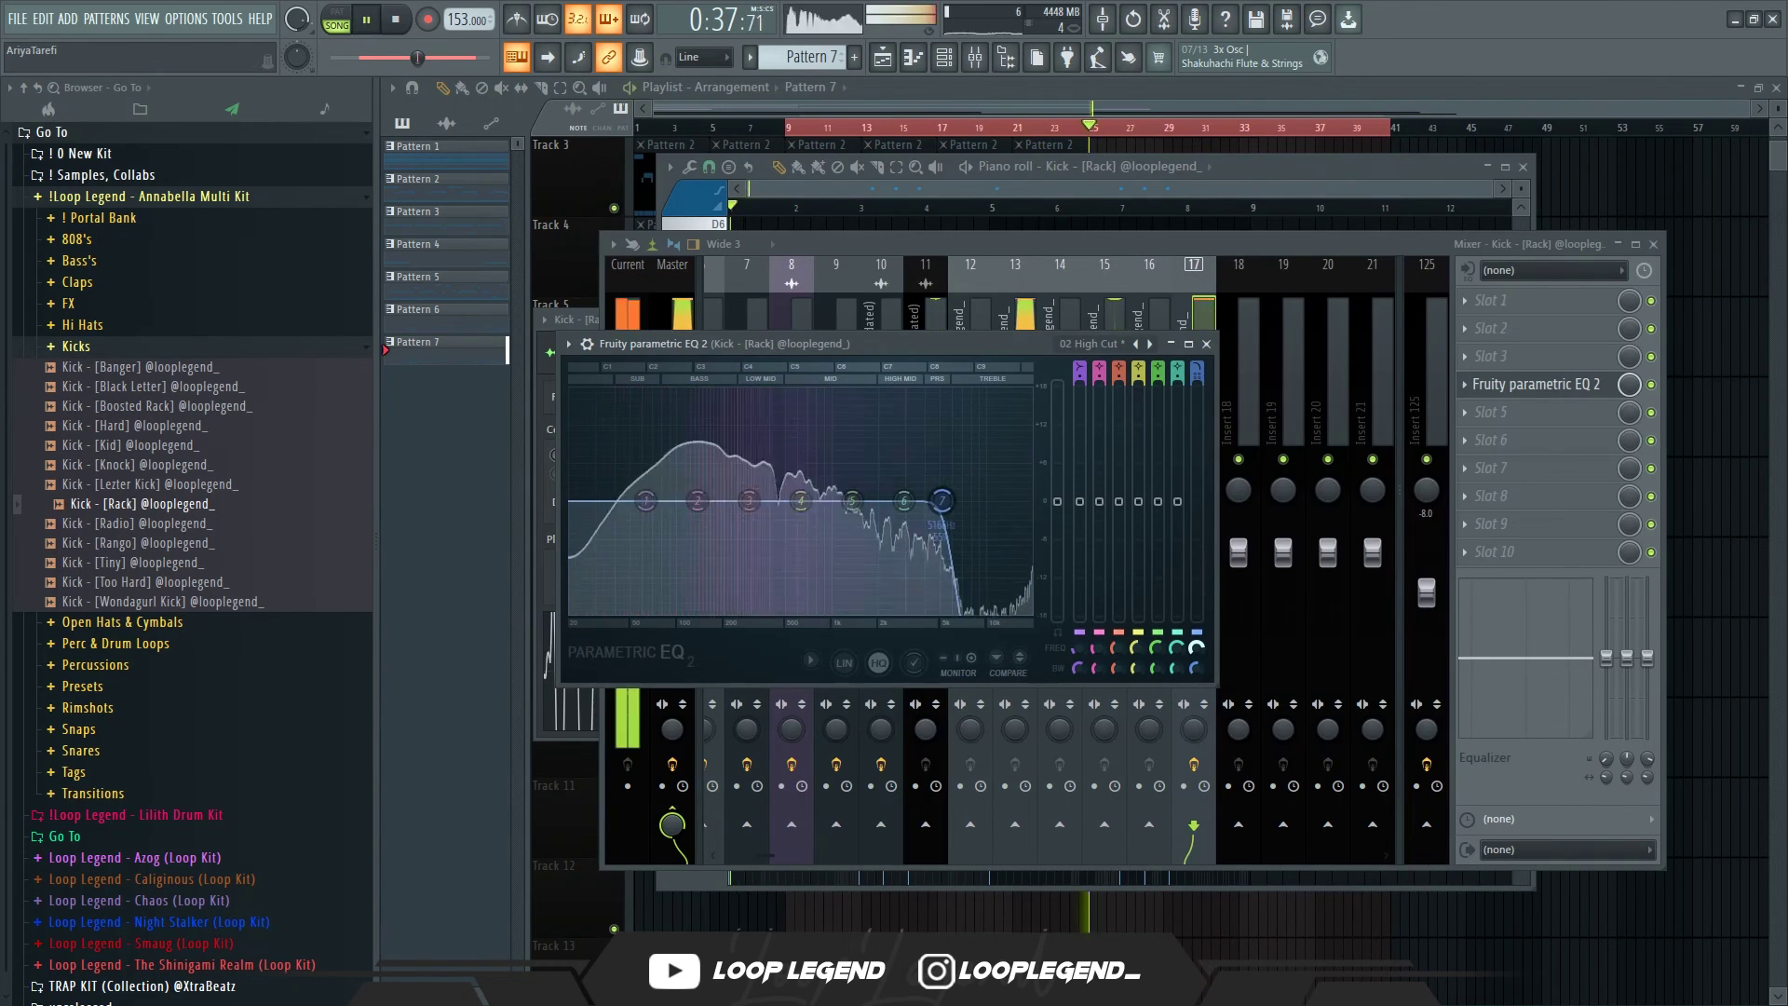
left_click(1243, 610)
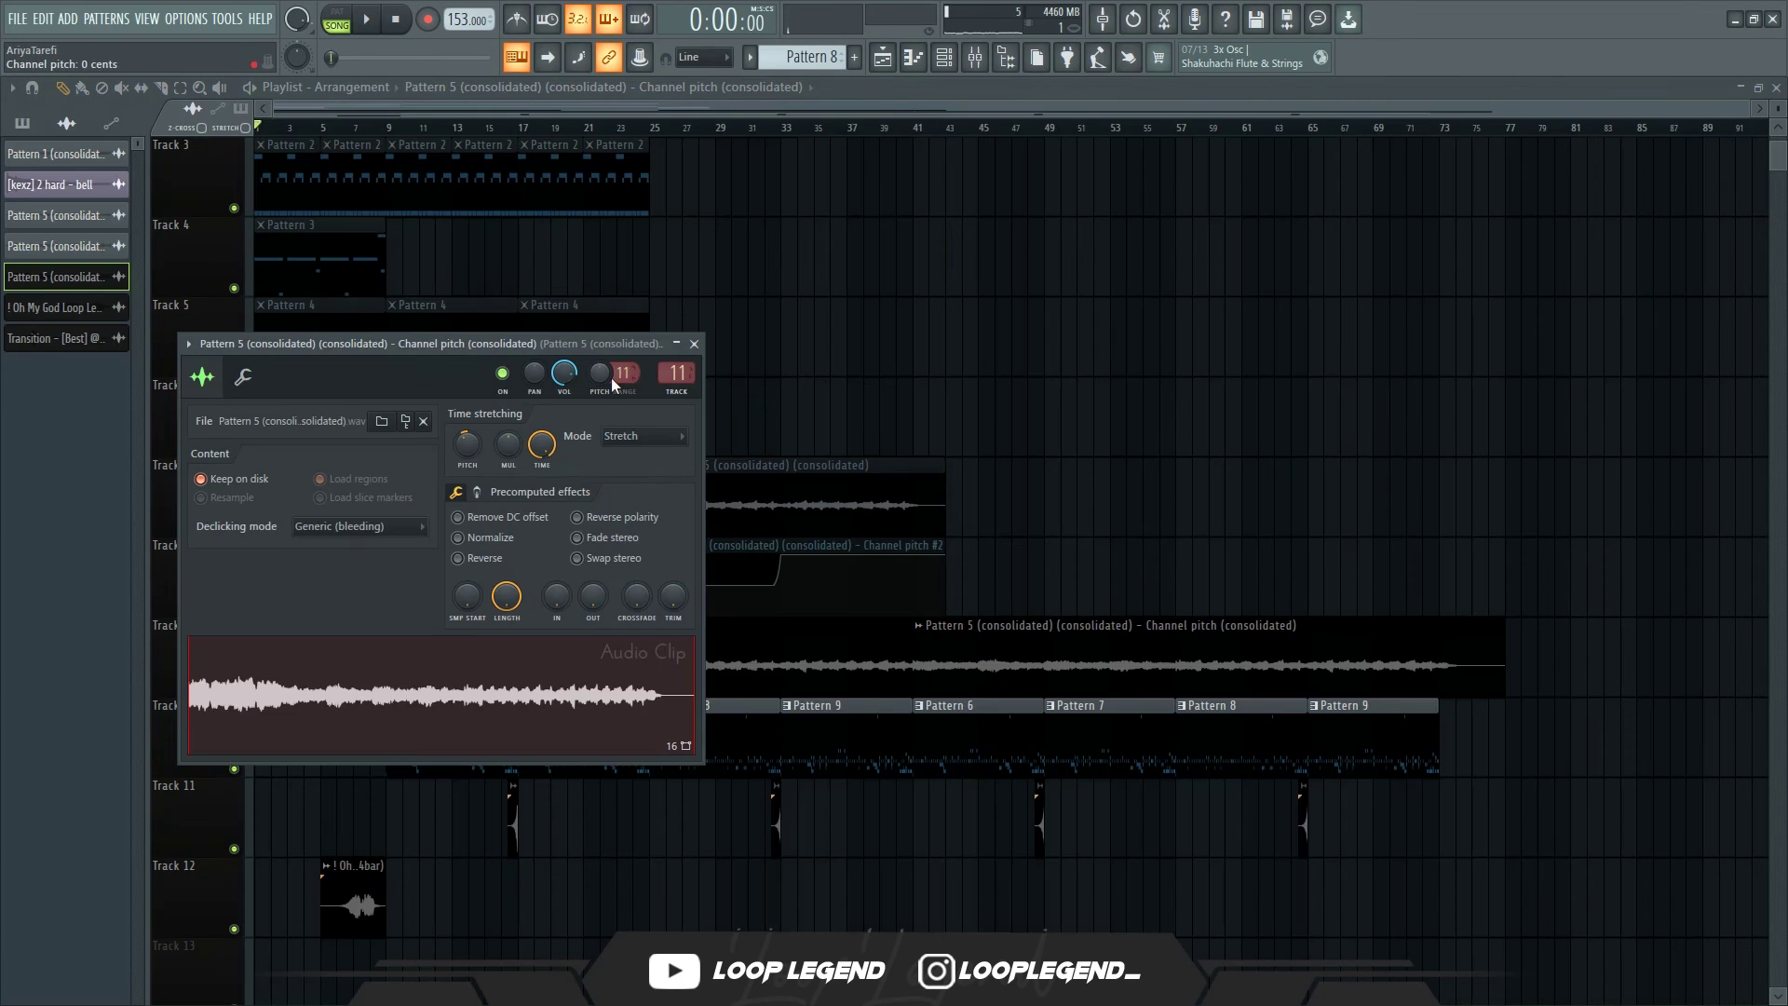
Step: Set the Track 9 audio clip's pitch range to 12 and create a channel pitch automation clip on Track 10
right_click(611, 378)
left_click(613, 374)
right_click(612, 375)
left_click(652, 512)
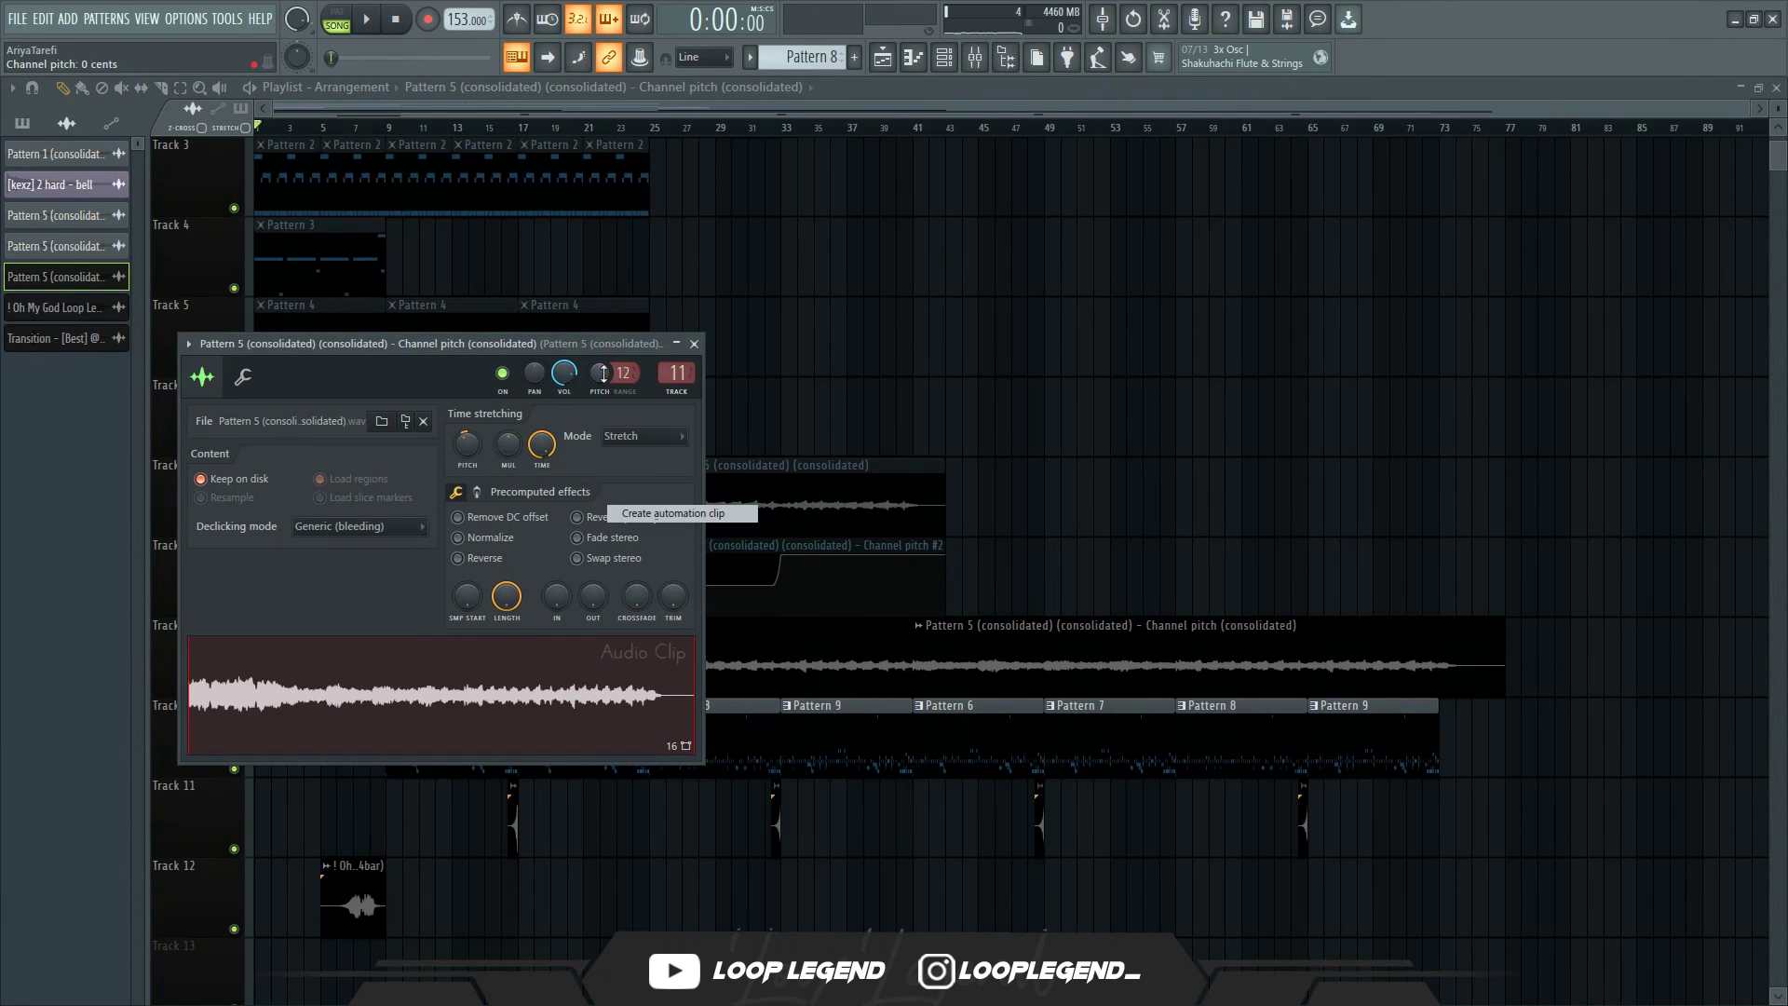
left_click_drag(253, 919, 229, 869)
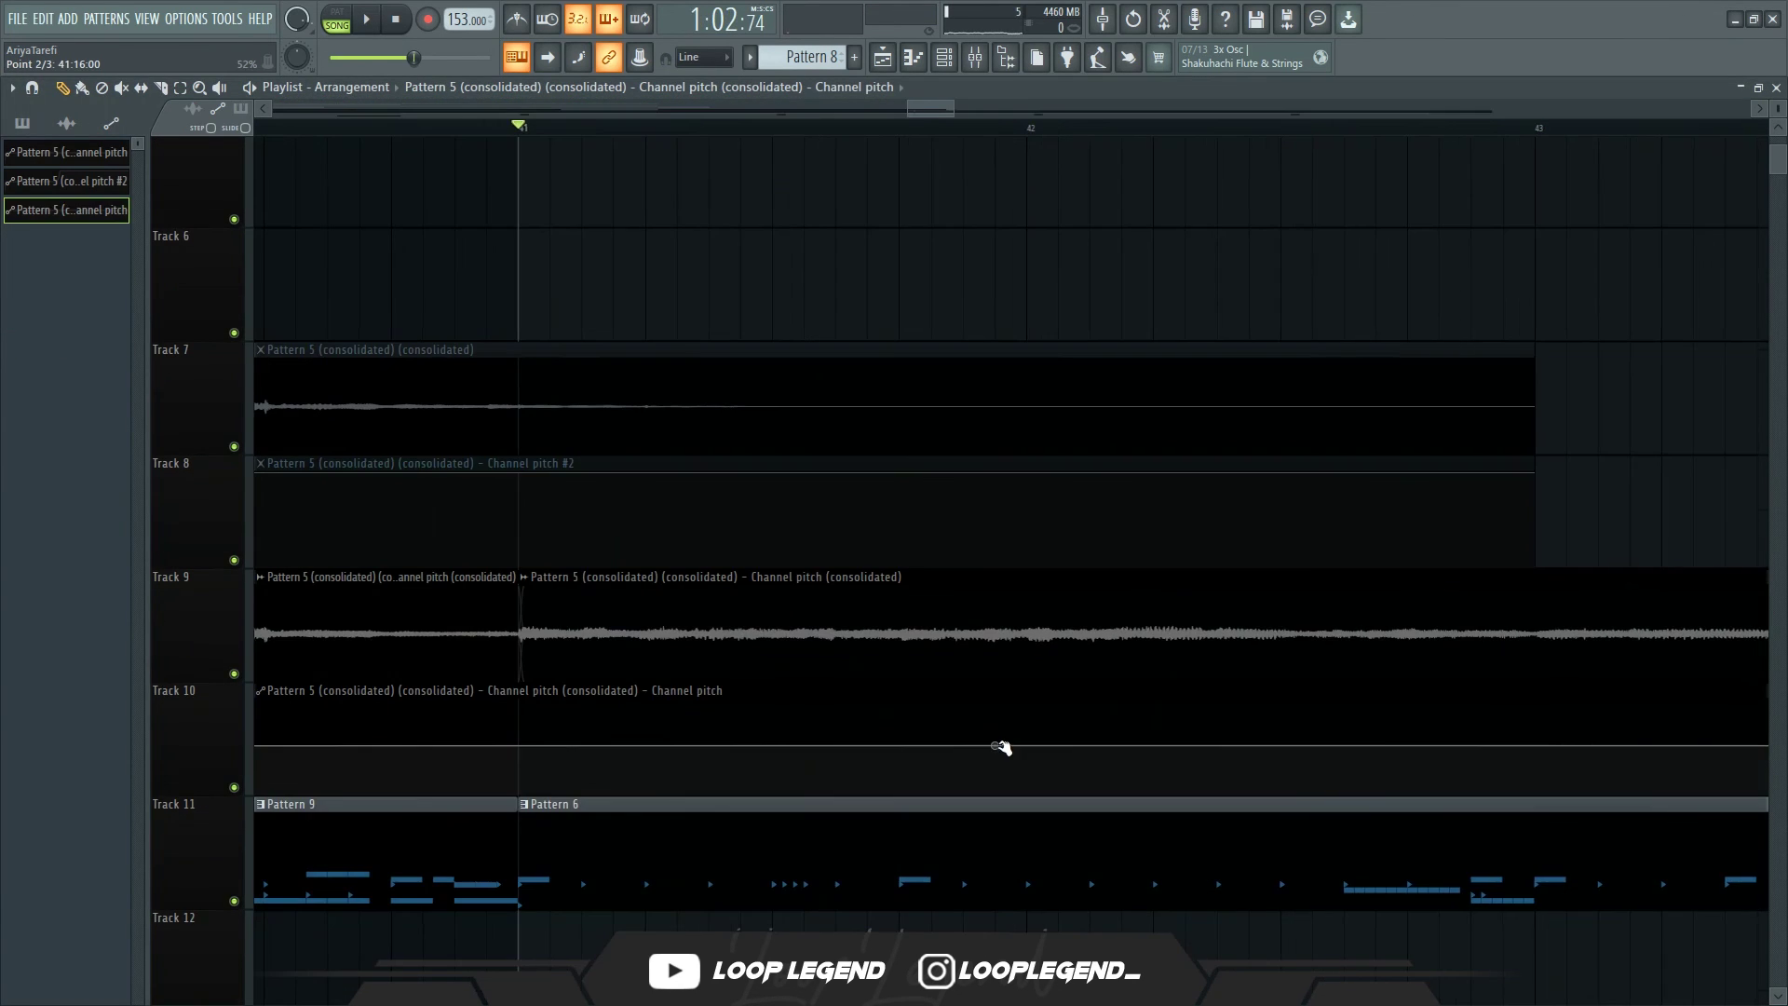
Step: Shape the pitch automation to jump up at bar 42 and drop back to its base level at bar 43
left_click_drag(1027, 751, 913, 618)
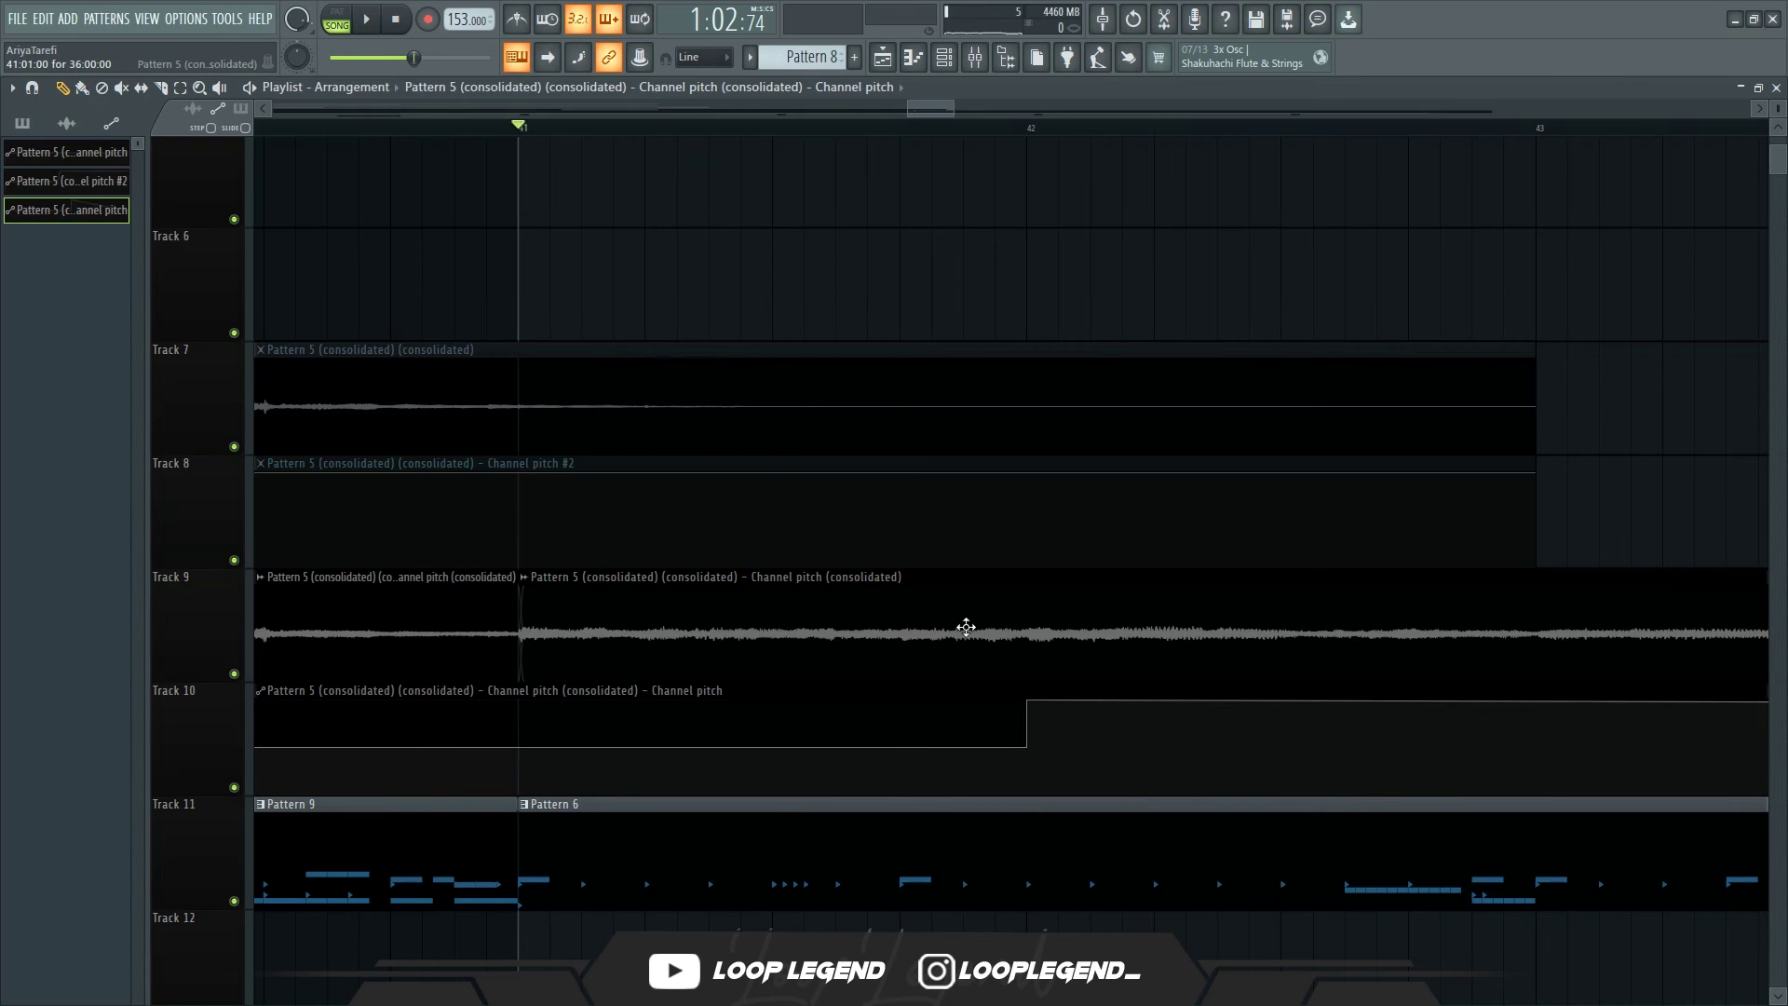
scroll(1303, 686, "down", 1)
left_click(1319, 707)
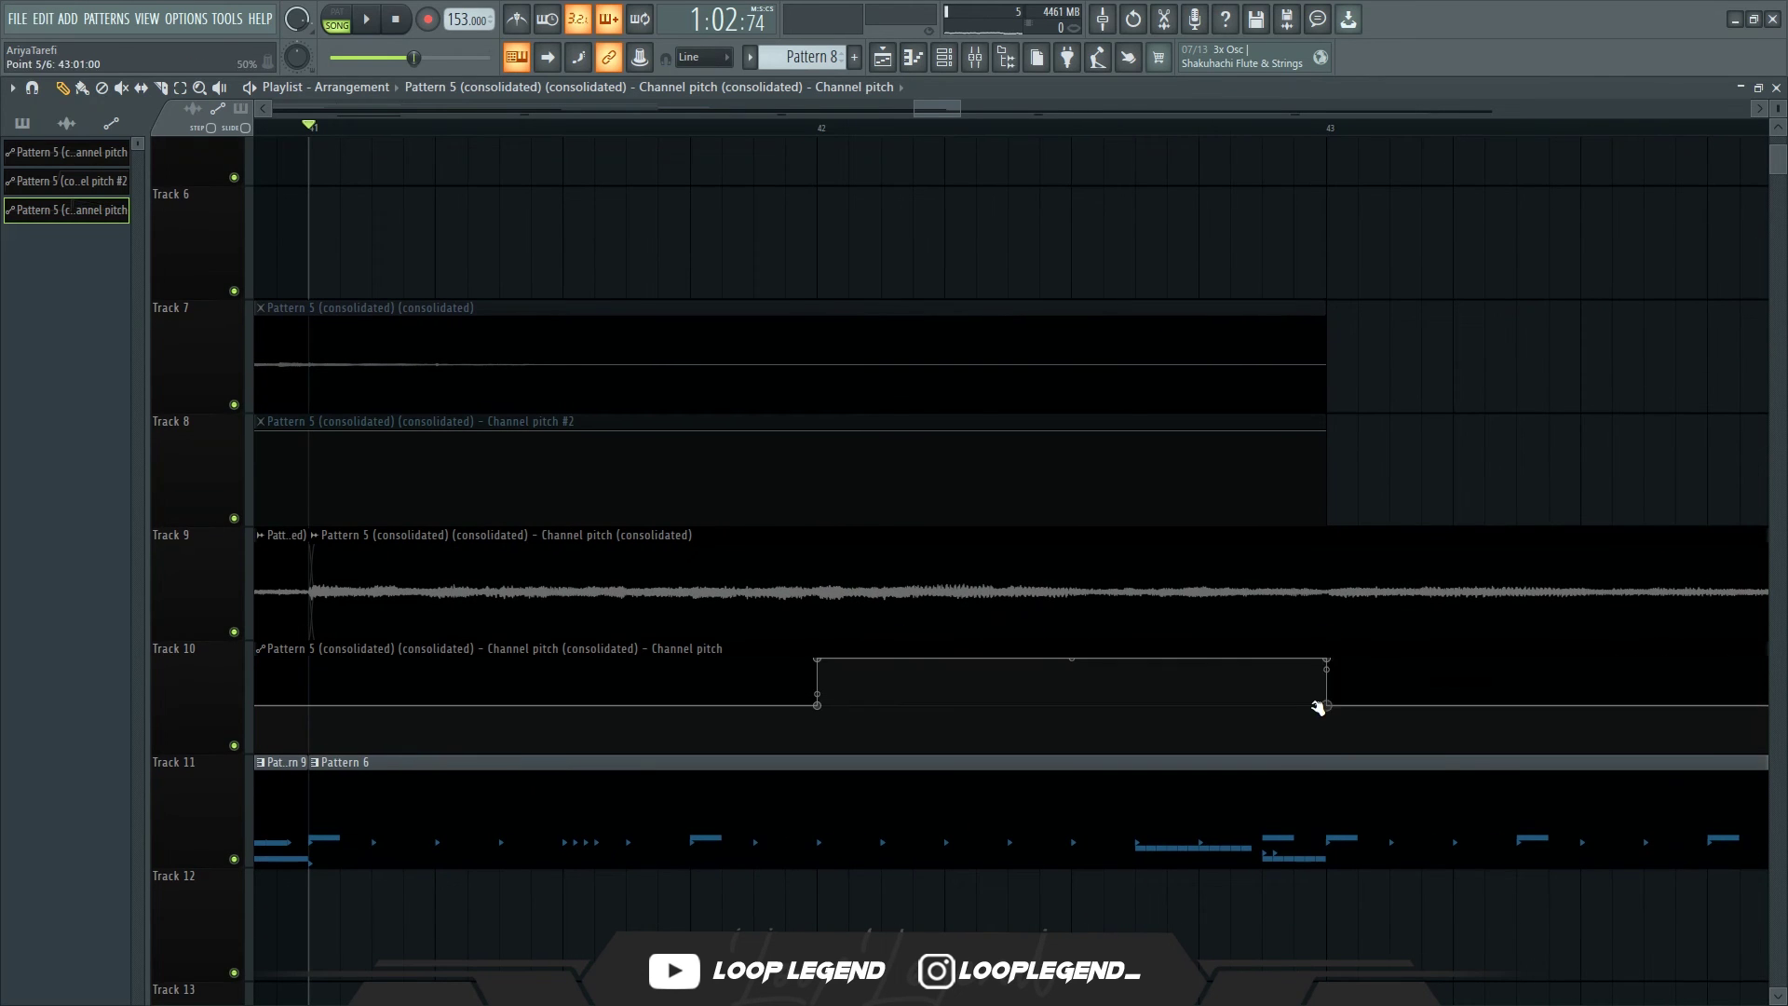
Step: Add two shorter pitch jumps in bar 44 of the automation, giving the second a curved rise, and play them back
key("space")
scroll(1326, 711, "down", 4)
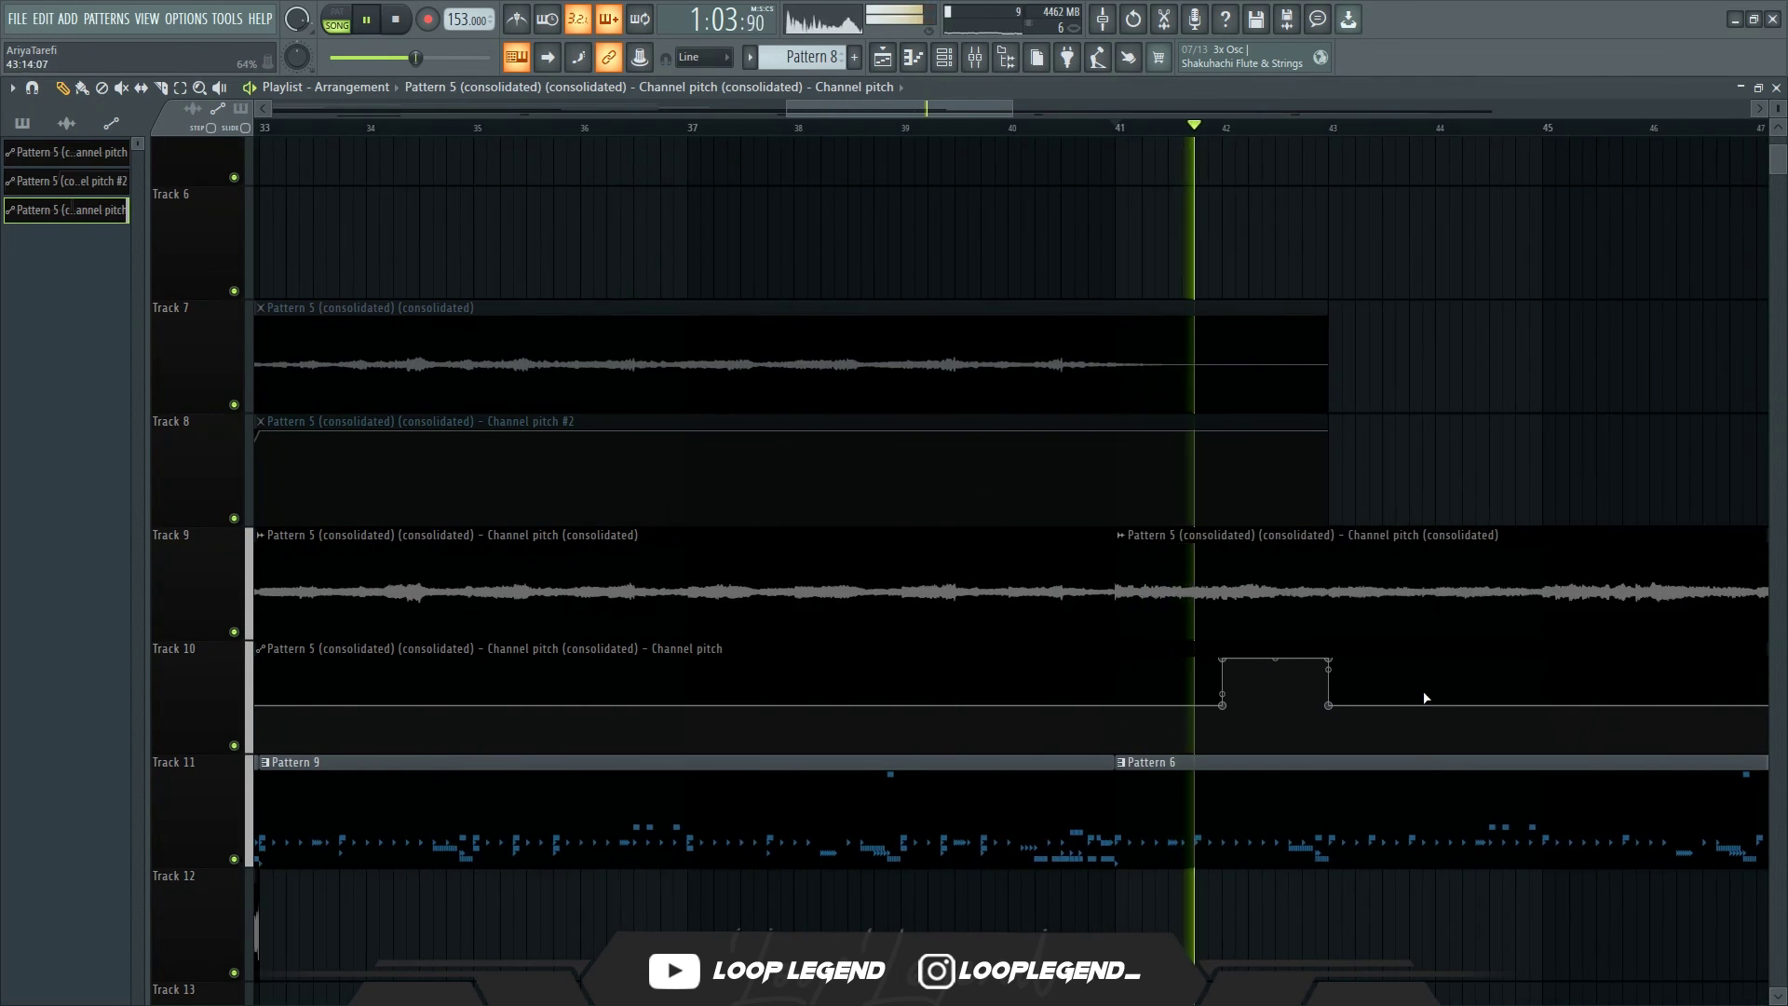
scroll(990, 679, "up", 3)
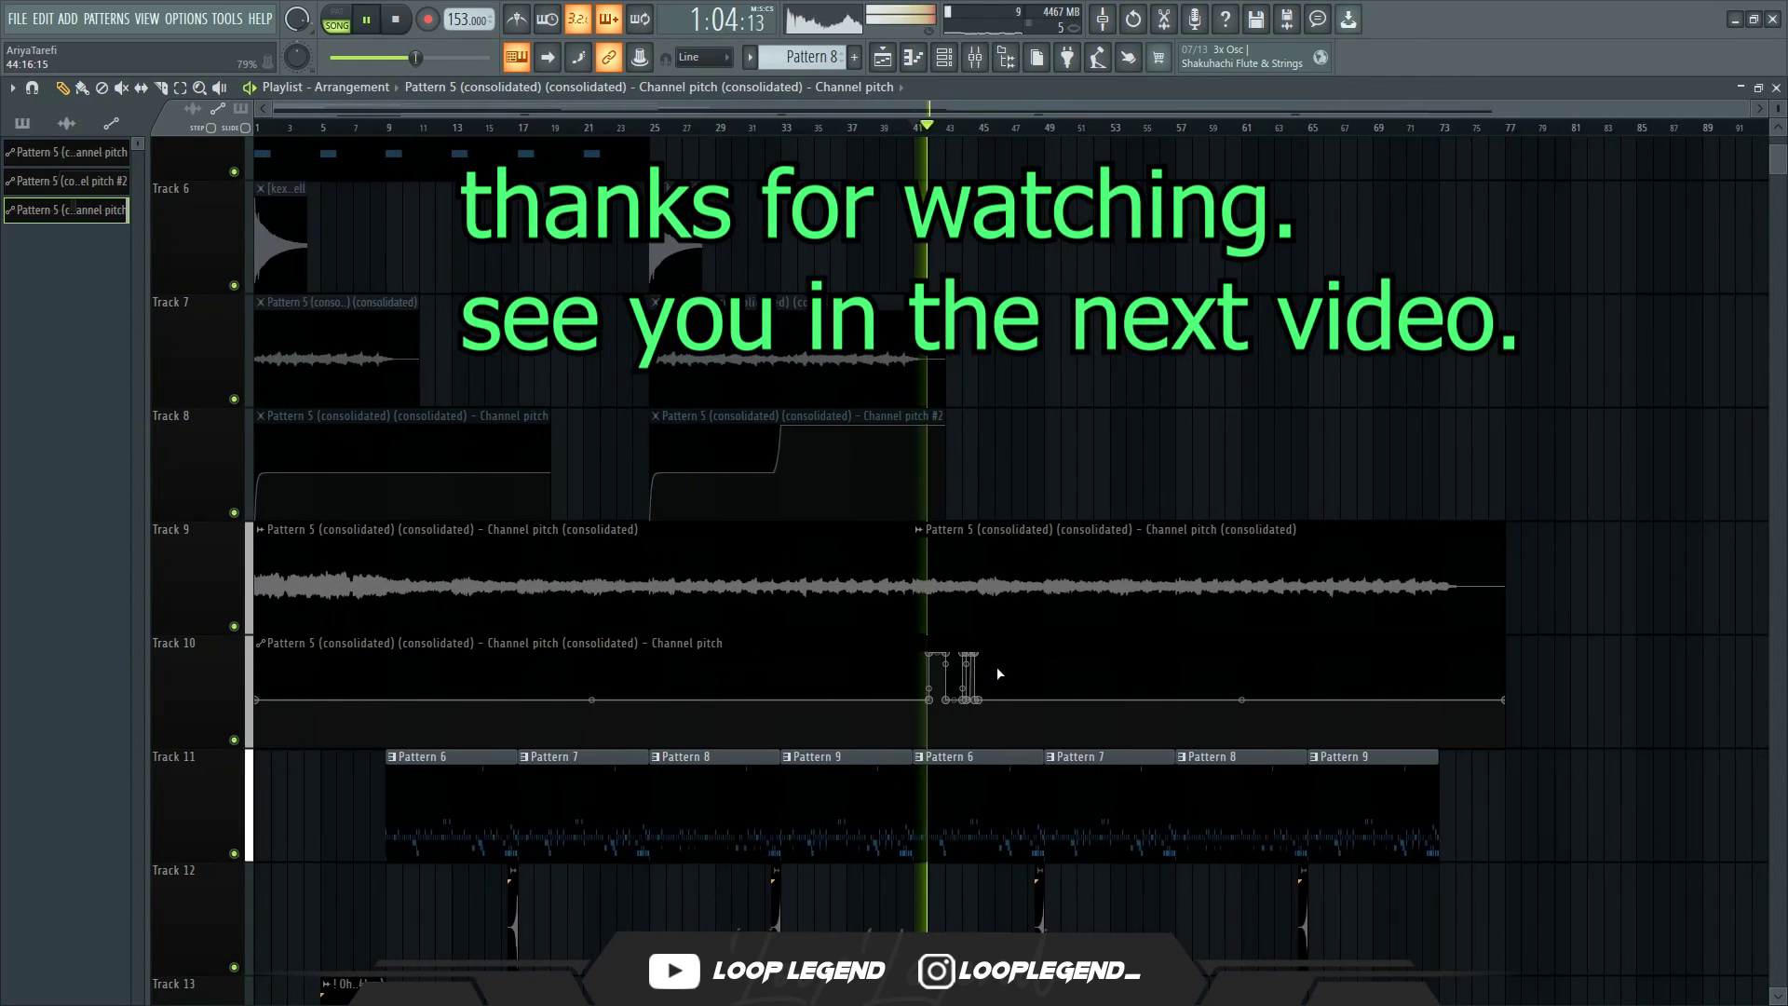
scroll(960, 678, "up", 4)
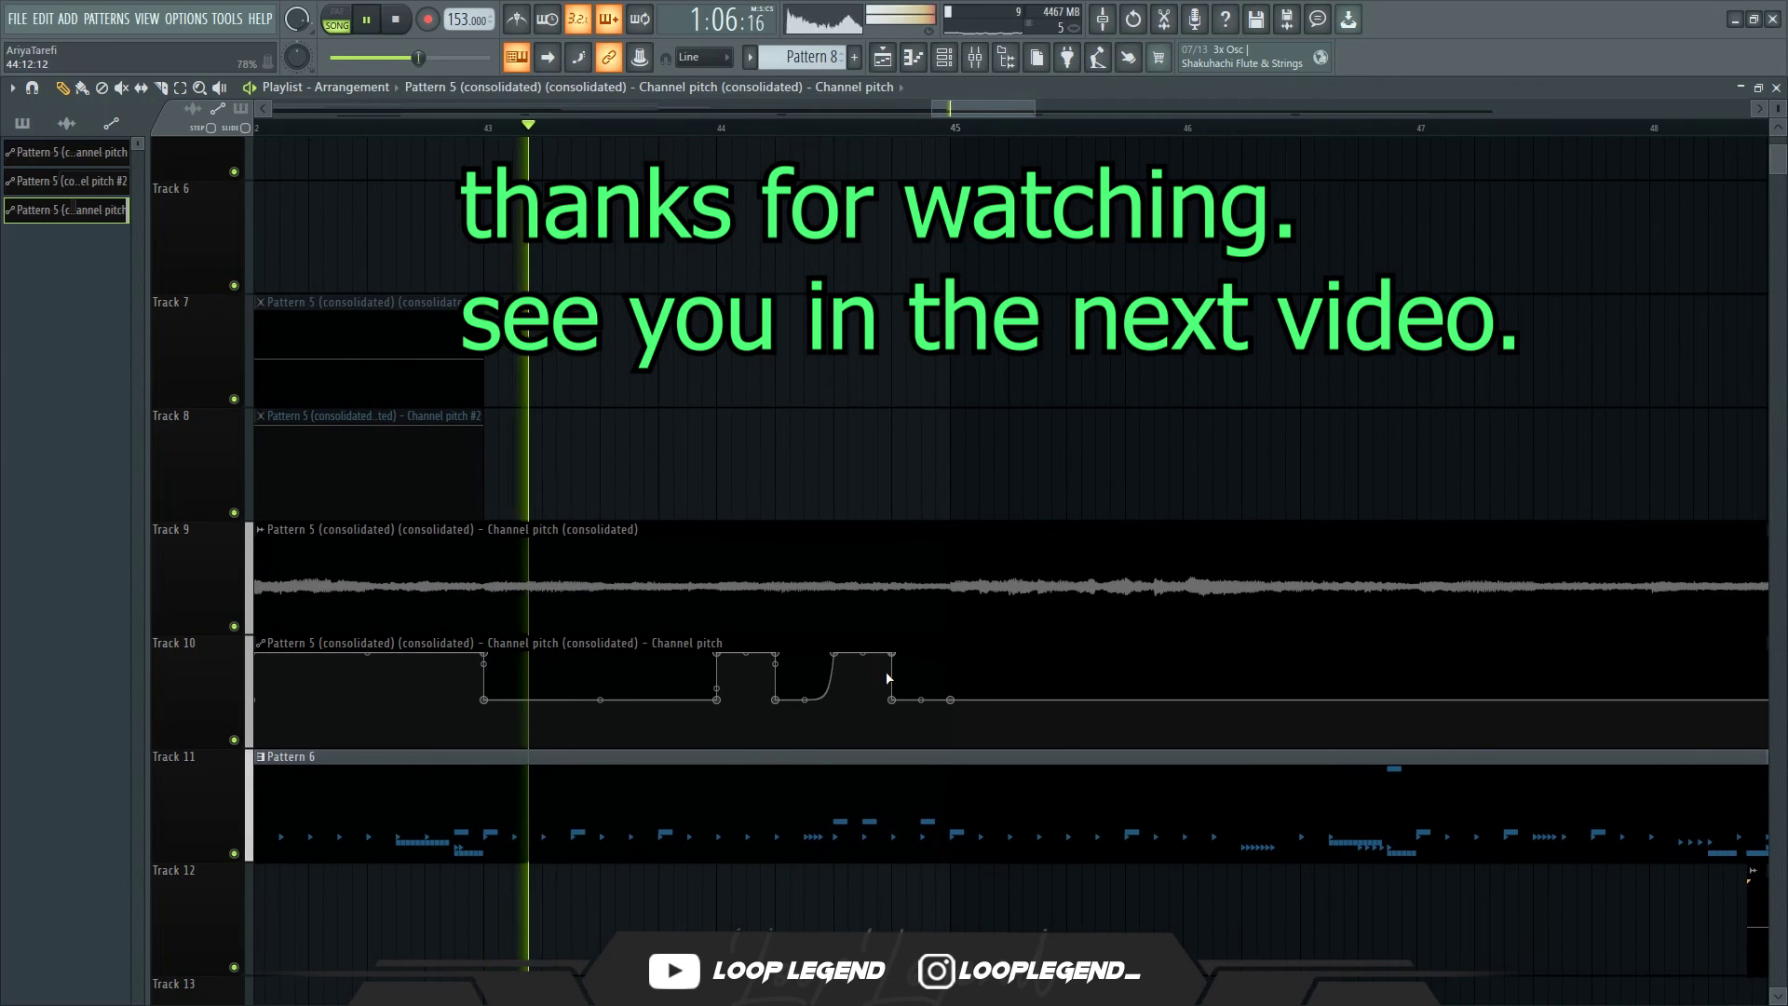